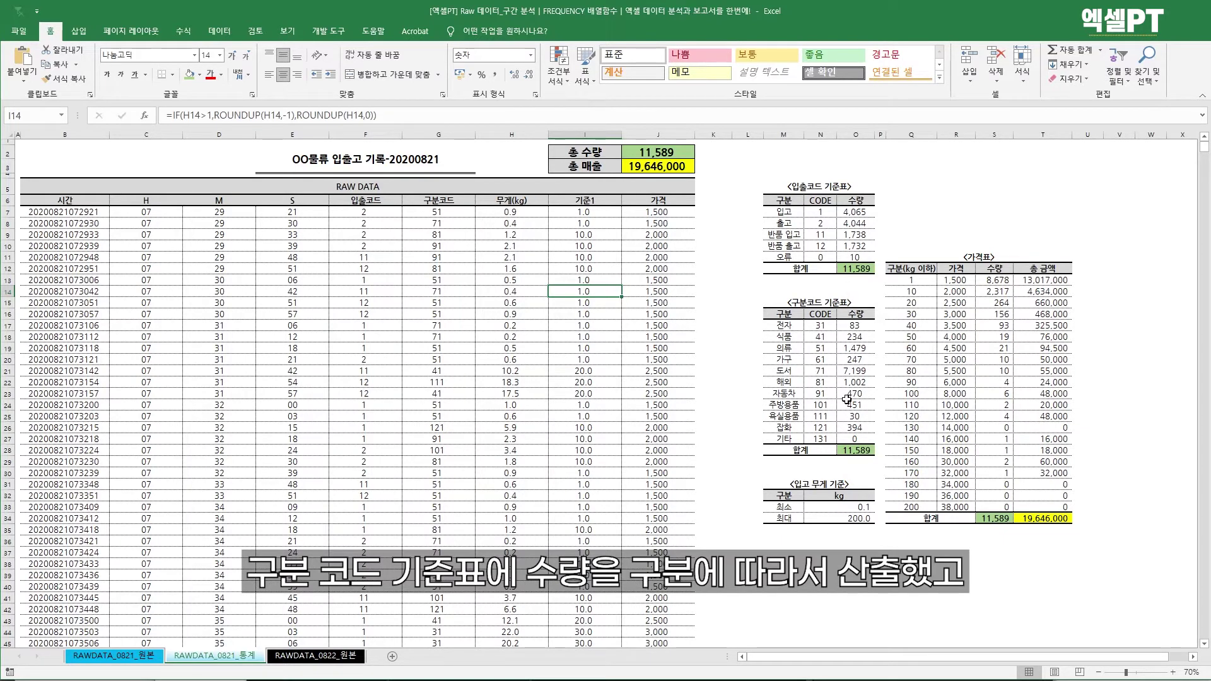
# Review the price table's weight bins, 수량 and 총 금액 formulas, and compare its totals with the overall quantity and sales.
pyautogui.click(910, 281)
pyautogui.click(994, 288)
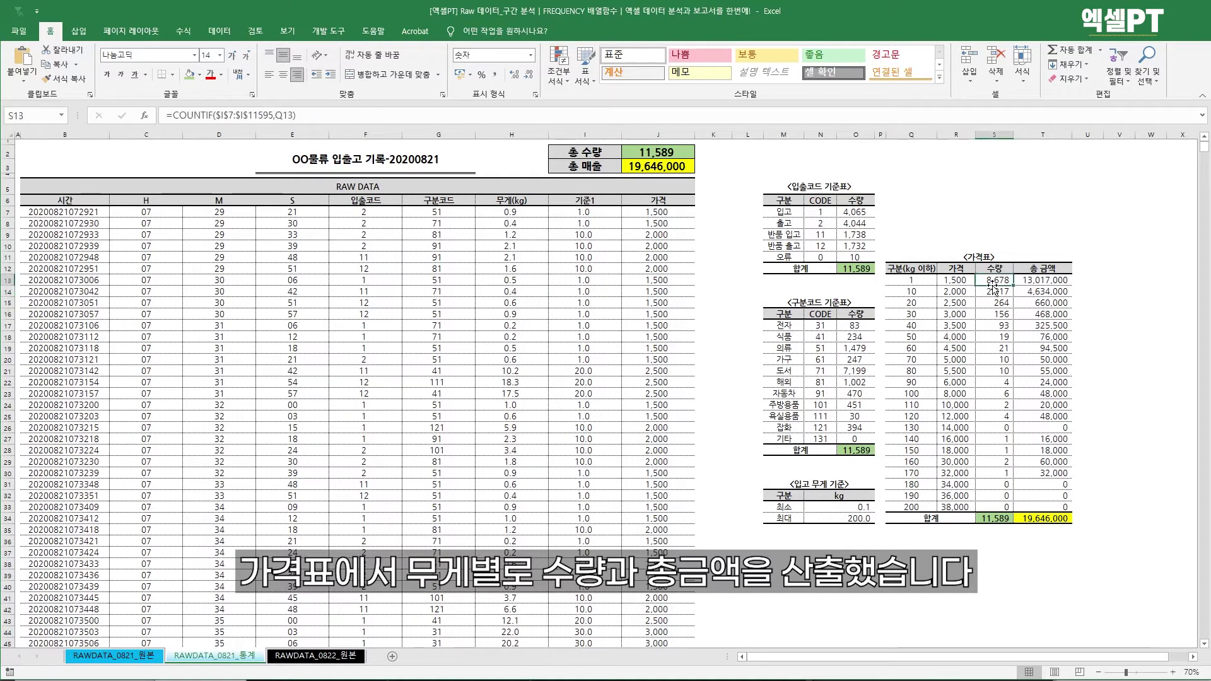
pyautogui.click(1024, 288)
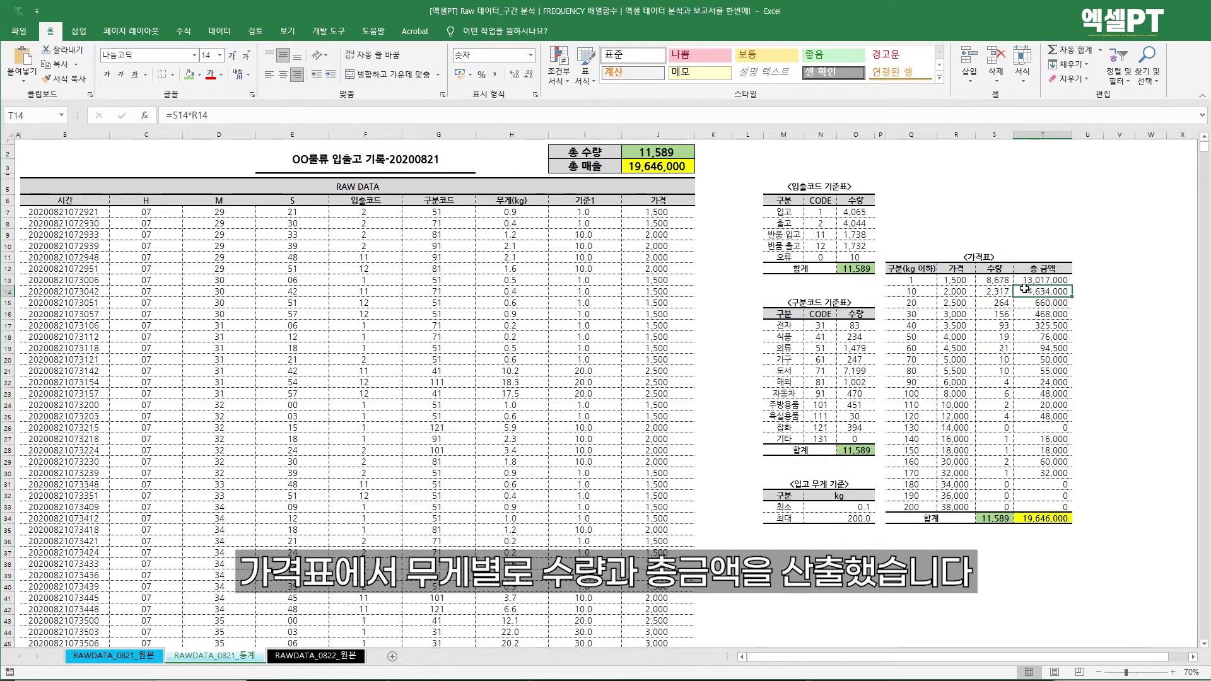
pyautogui.click(995, 518)
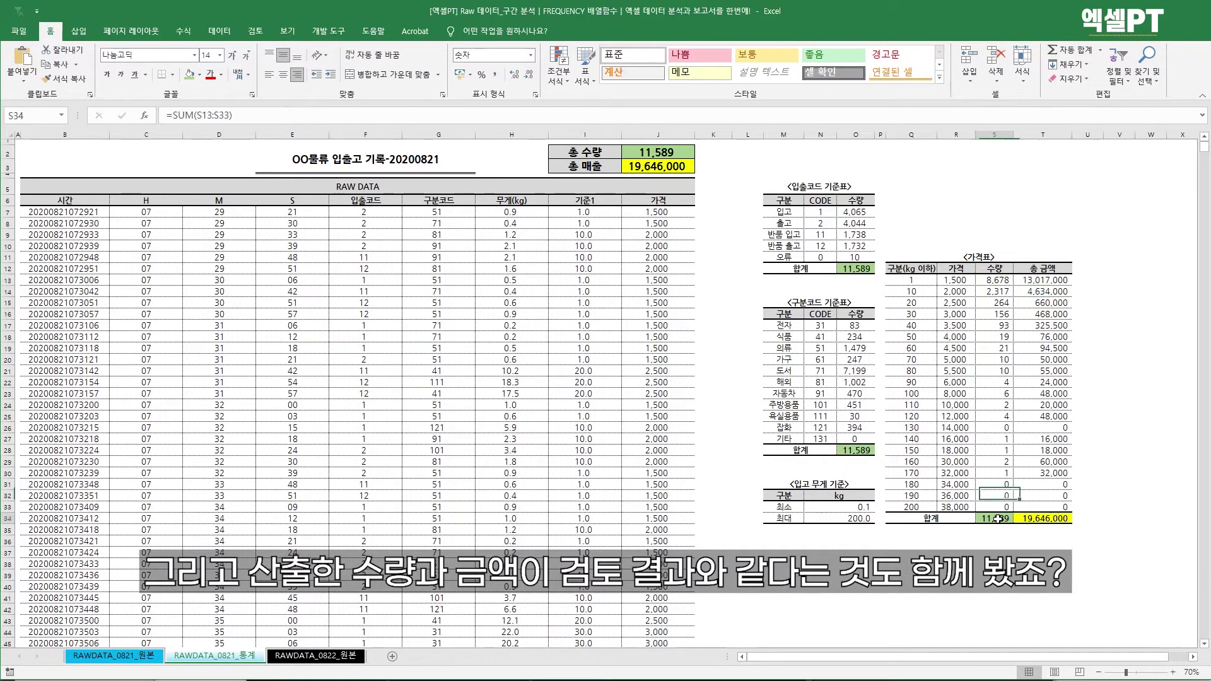
pyautogui.click(1044, 518)
pyautogui.moveTo(656, 153); pyautogui.dragTo(657, 166)
pyautogui.click(907, 182)
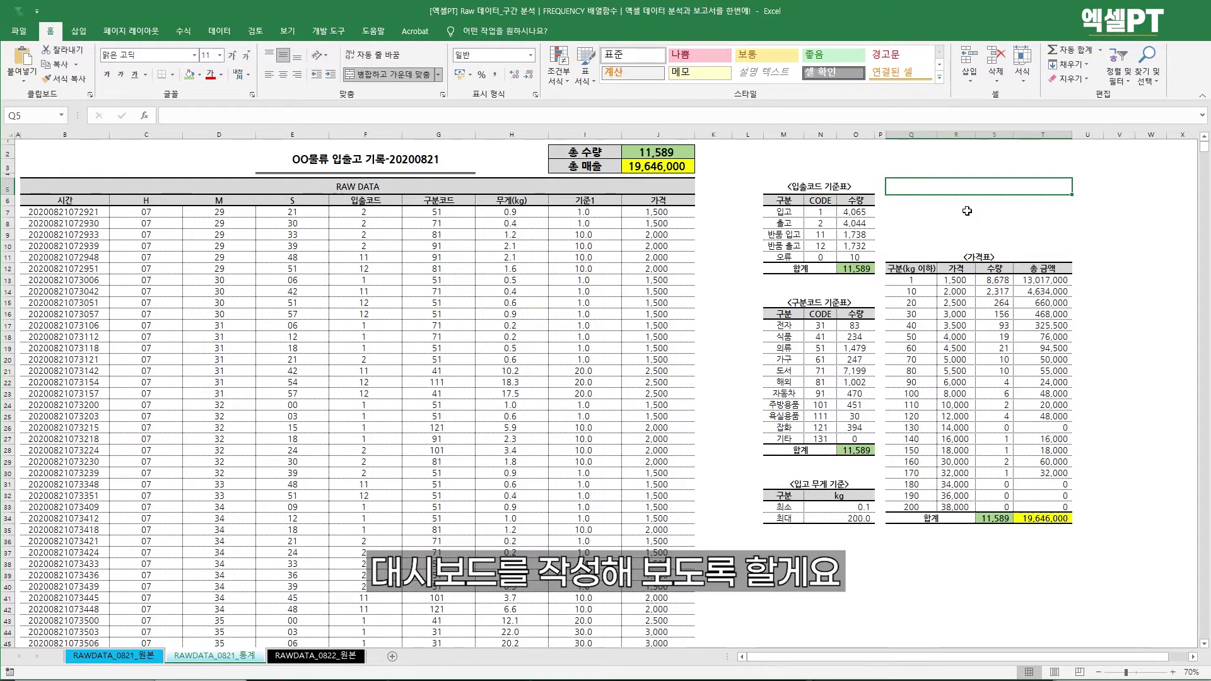
pyautogui.click(790, 165)
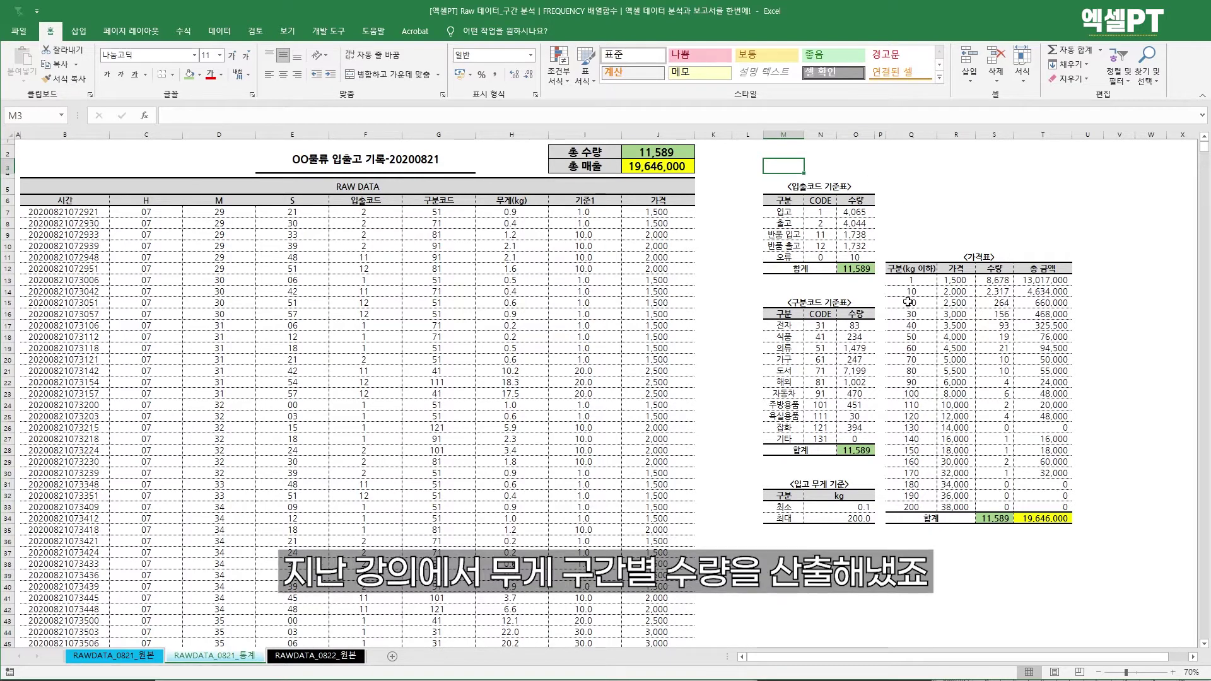
pyautogui.click(915, 281)
pyautogui.press('Down')
pyautogui.press('Down')
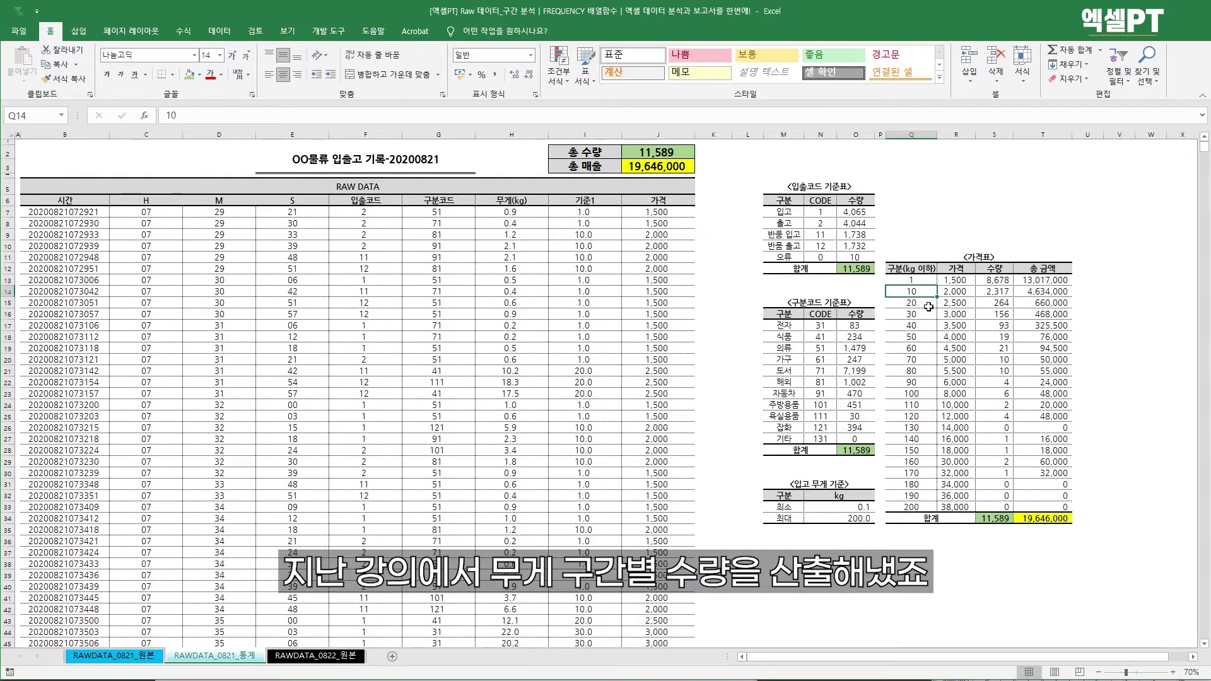
pyautogui.click(1007, 281)
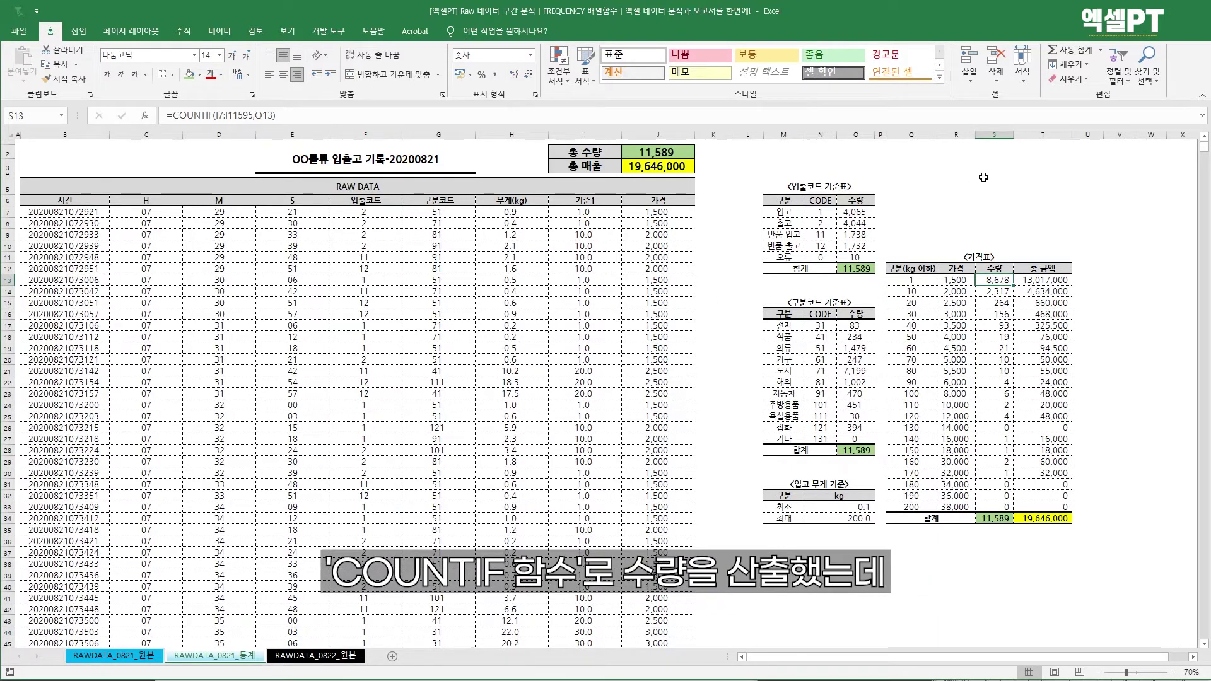
# Insert a column before 총 금액 in the price table, head it FREQUENCY and fit its width to the heading.
pyautogui.click(1029, 135)
pyautogui.rightClick(1029, 136)
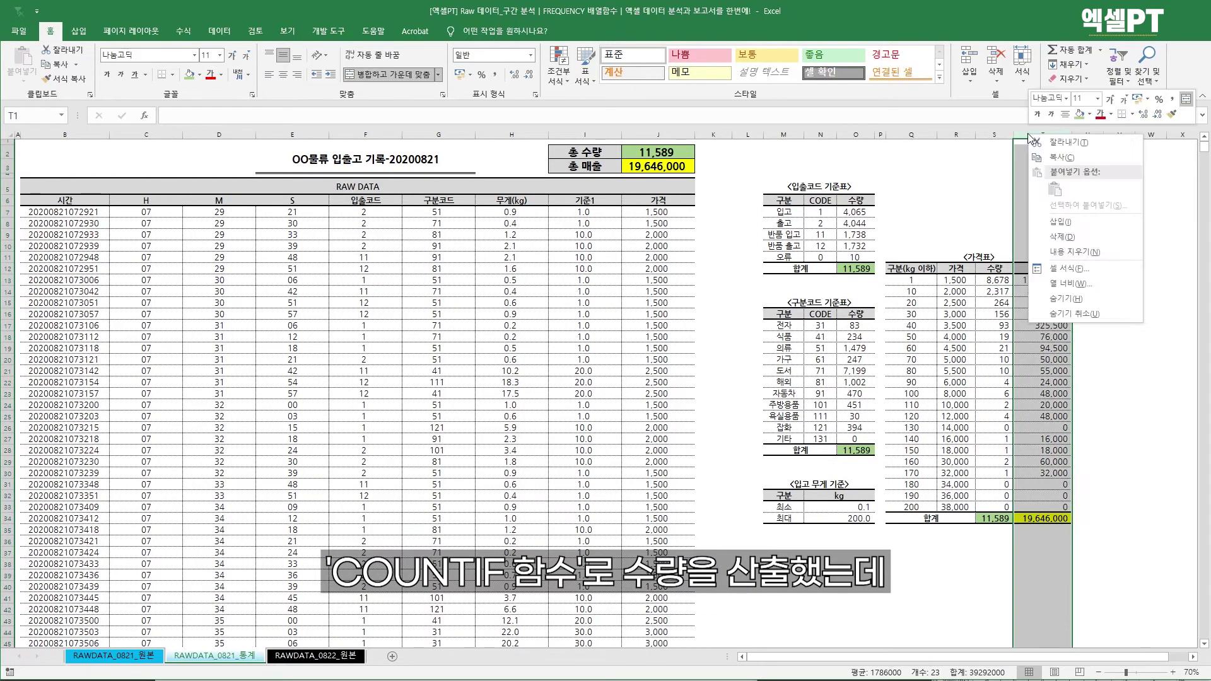
pyautogui.press('i')
pyautogui.click(1029, 267)
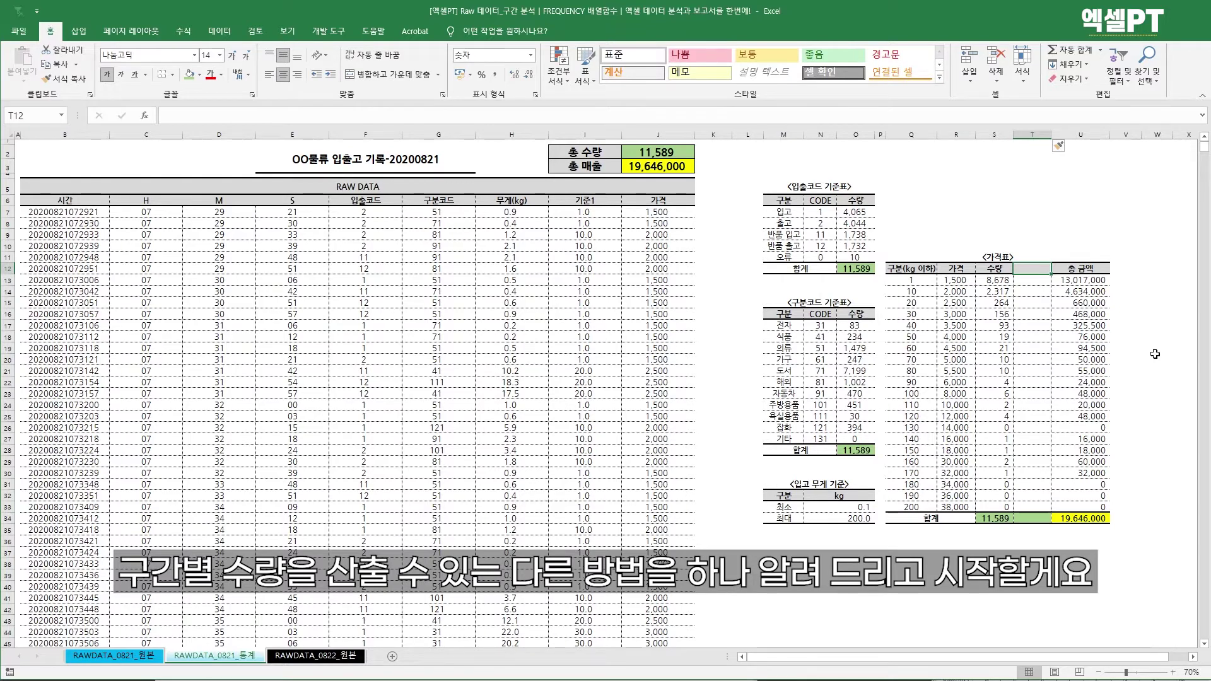
pyautogui.write('FREQUENC')
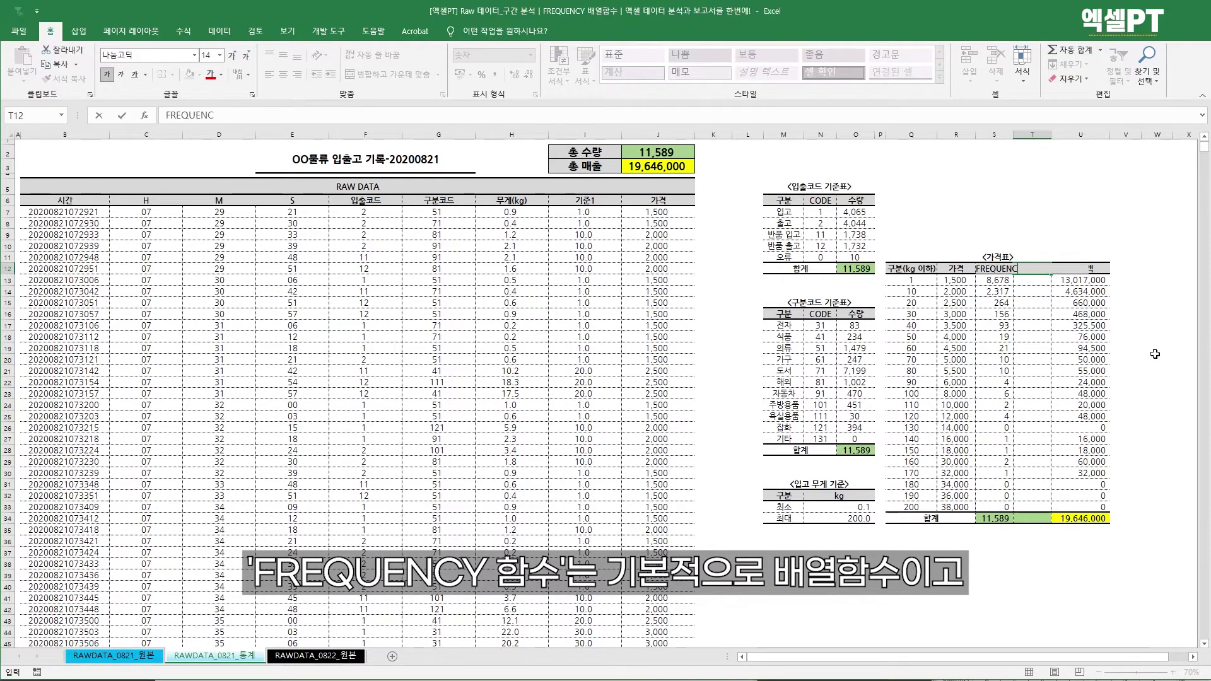
pyautogui.press('Return')
pyautogui.doubleClick(1051, 135)
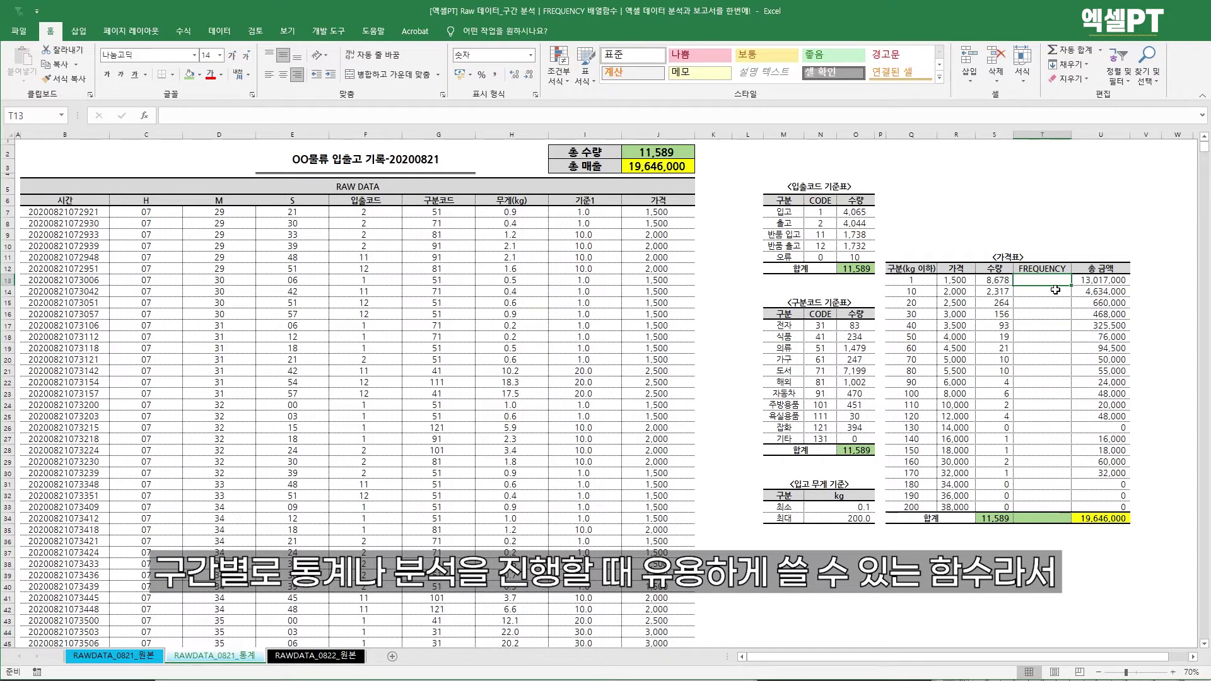
# Examine the COUNTIF formula in the first 수량 cell of the price table and the weight bins in Q13:Q33.
pyautogui.press('Left')
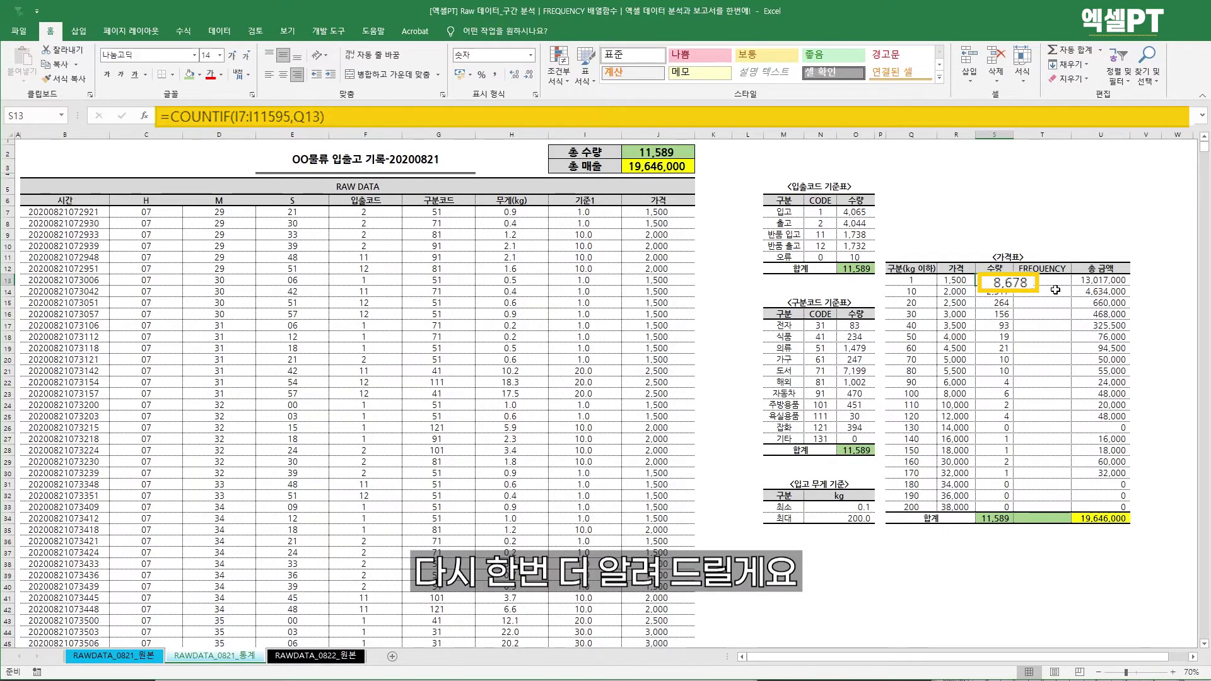
pyautogui.press('Right')
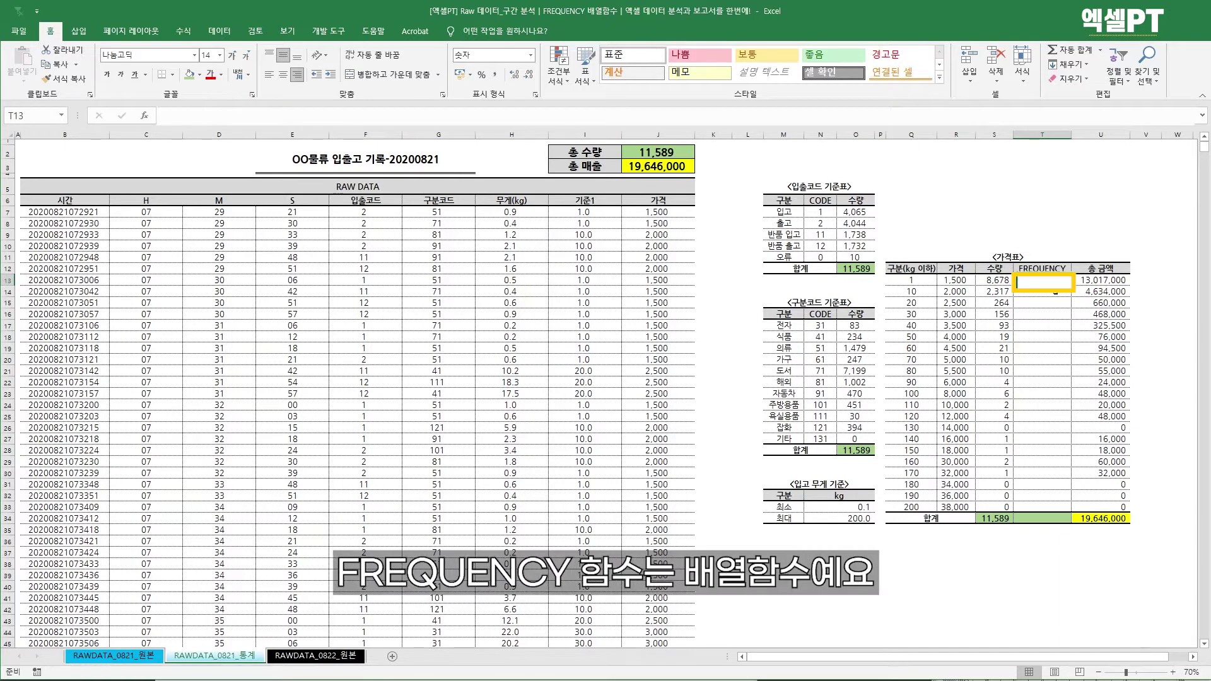
pyautogui.press('Left')
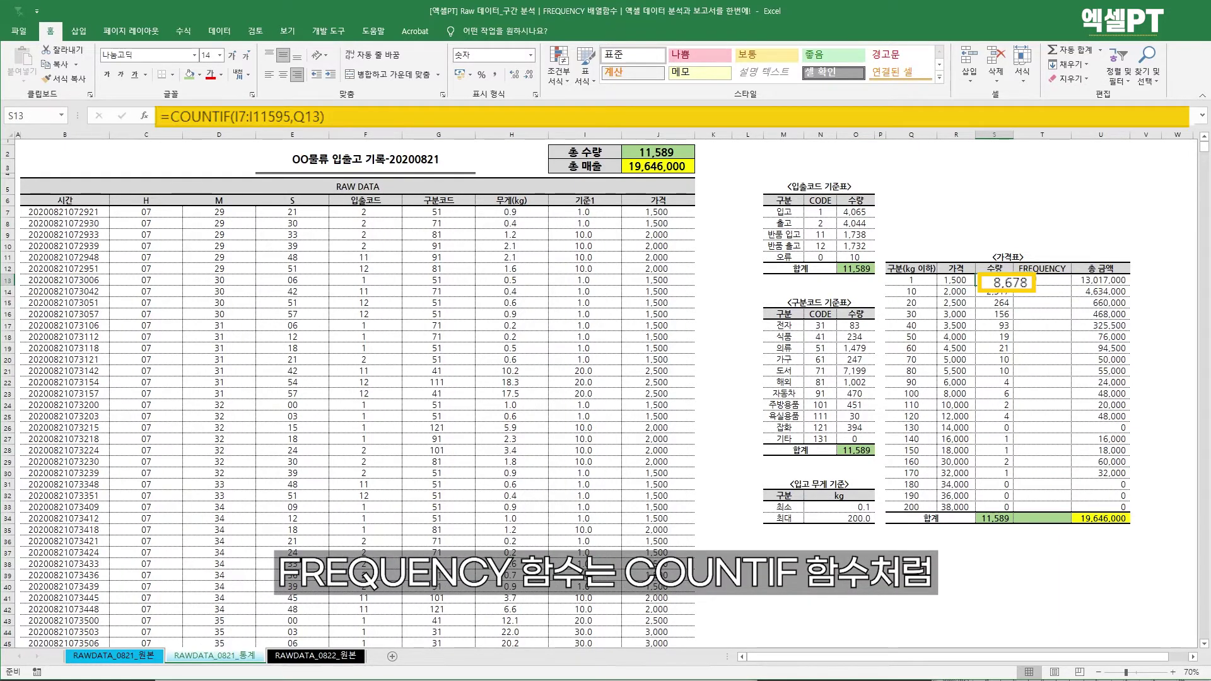
pyautogui.doubleClick(1019, 283)
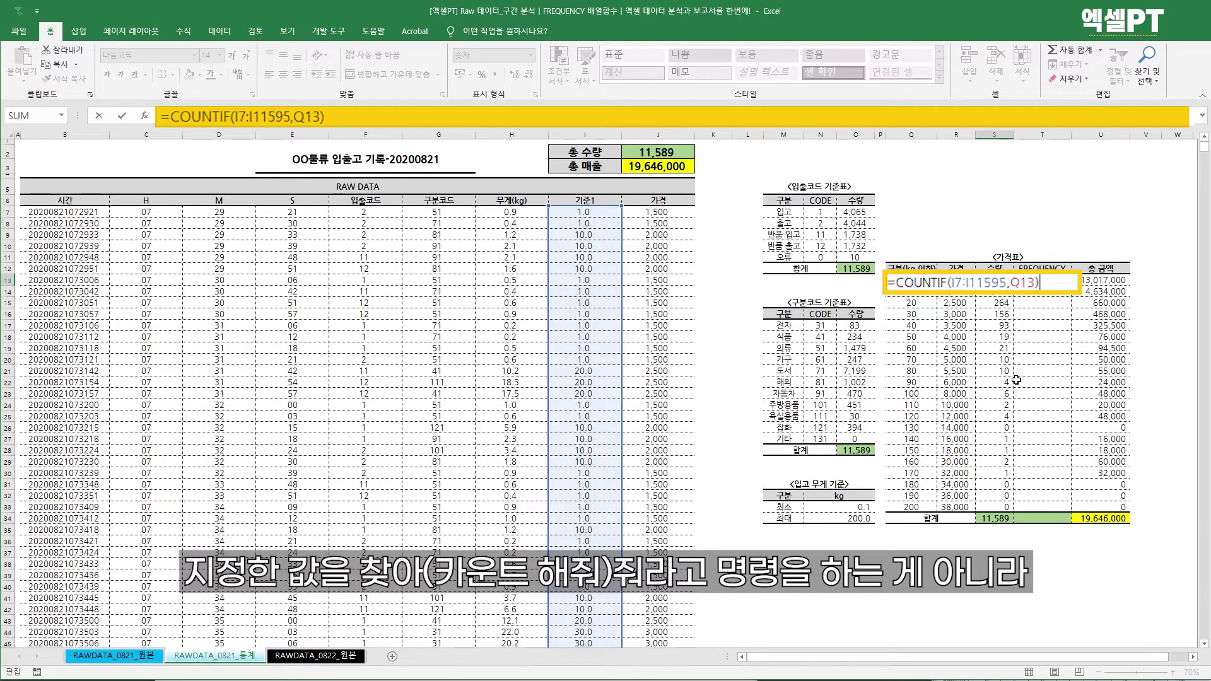
pyautogui.press('Escape')
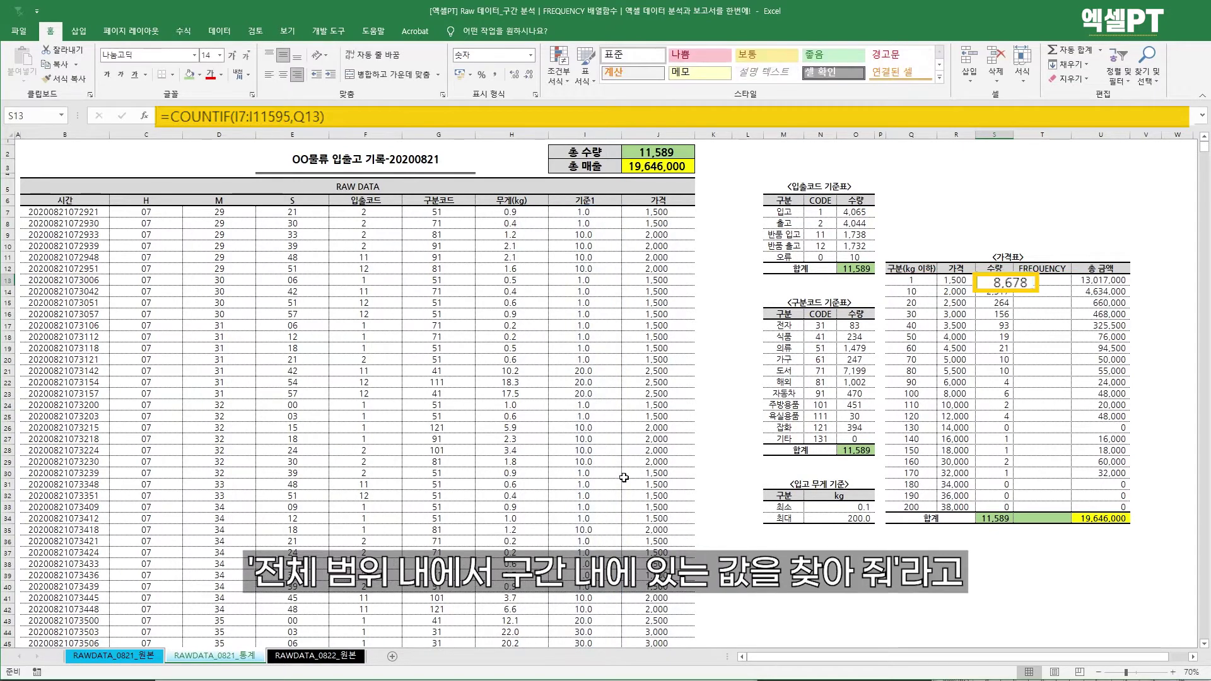
pyautogui.moveTo(910, 280); pyautogui.dragTo(913, 498)
pyautogui.moveTo(912, 498); pyautogui.dragTo(911, 507)
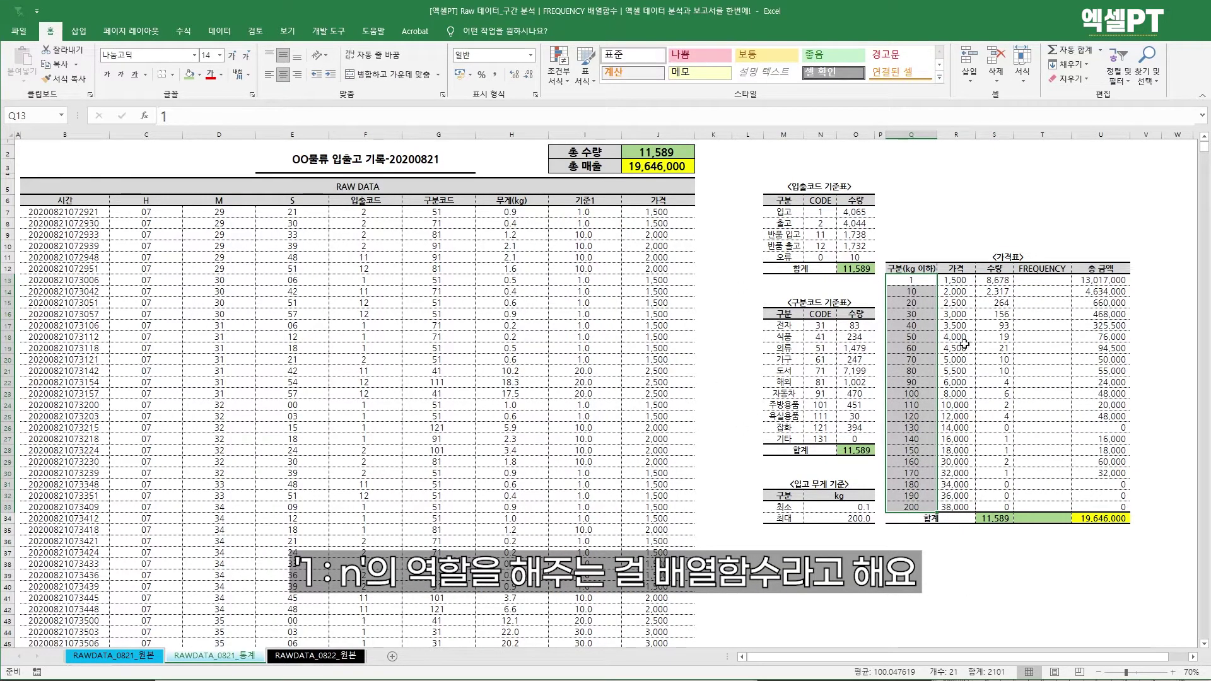
# Begin a FREQUENCY formula across T13:T33 with the 무게(kg) values H7:H11595 as its data array.
pyautogui.click(1022, 278)
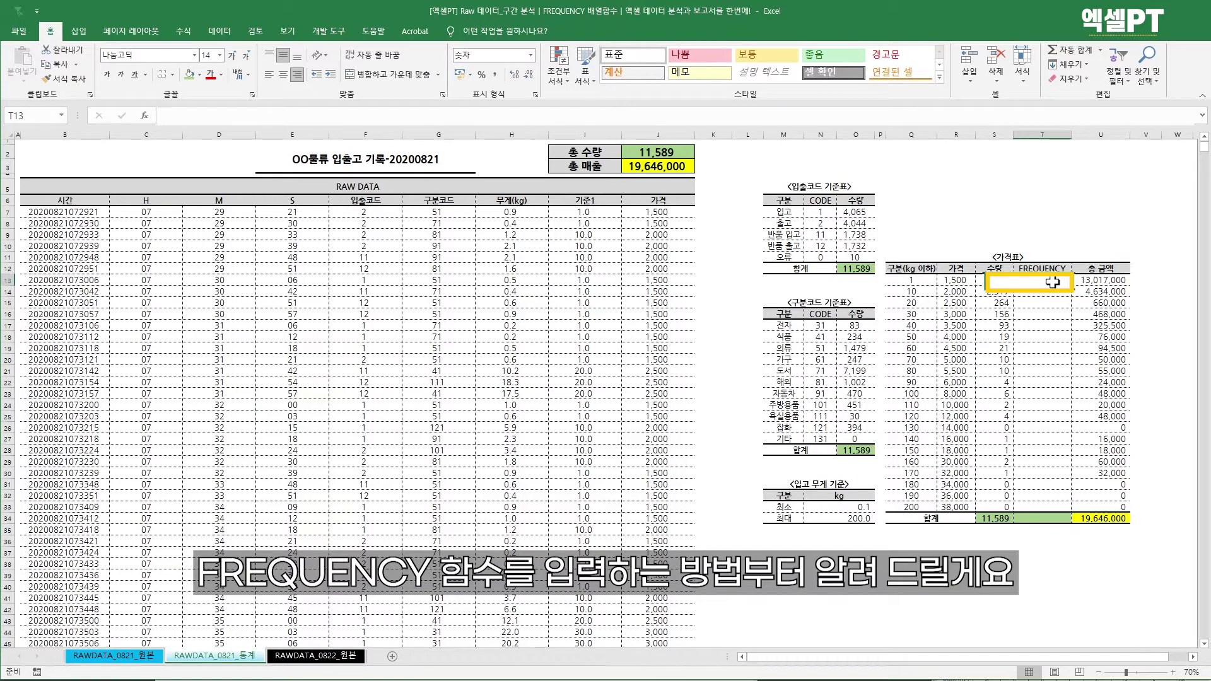
pyautogui.moveTo(1052, 282); pyautogui.dragTo(1060, 609)
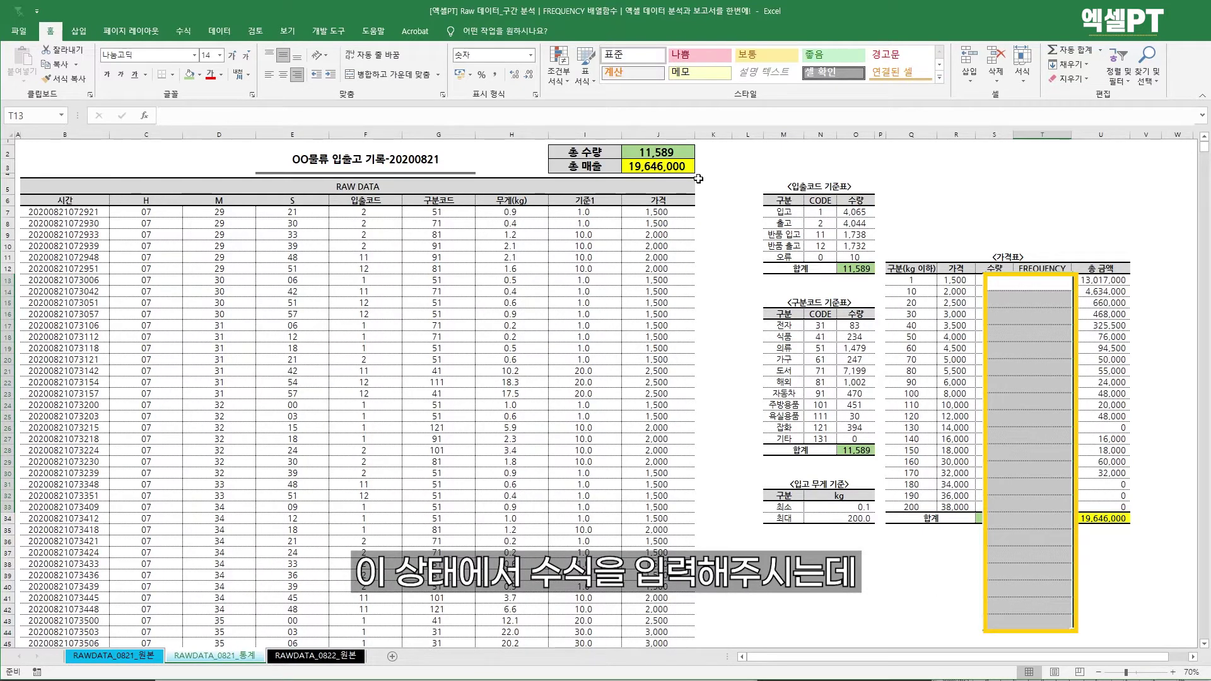
pyautogui.click(739, 119)
pyautogui.write('=')
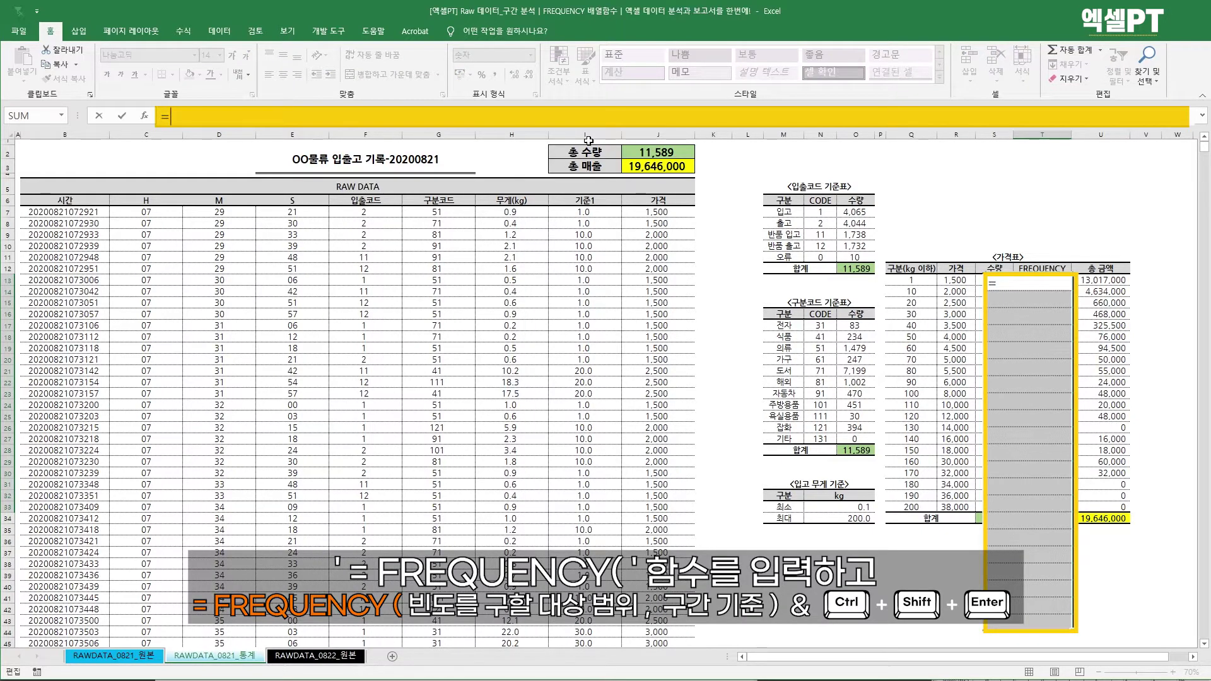
pyautogui.write('fr')
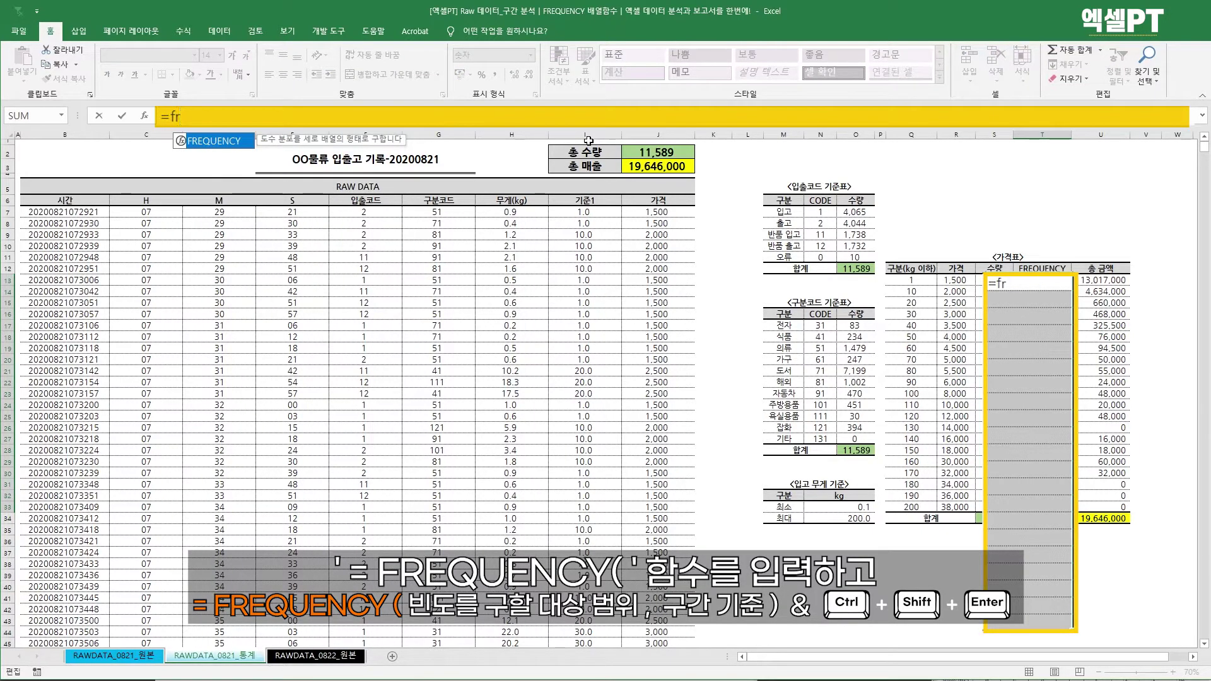
pyautogui.press('Tab')
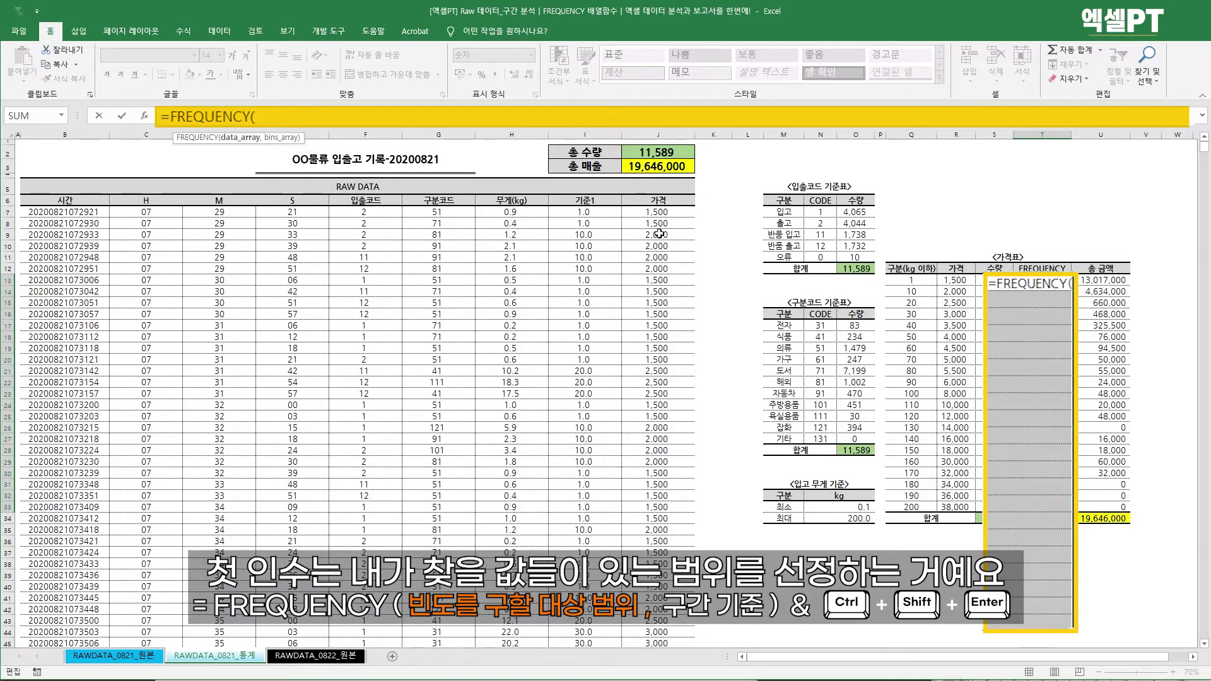
pyautogui.click(511, 212)
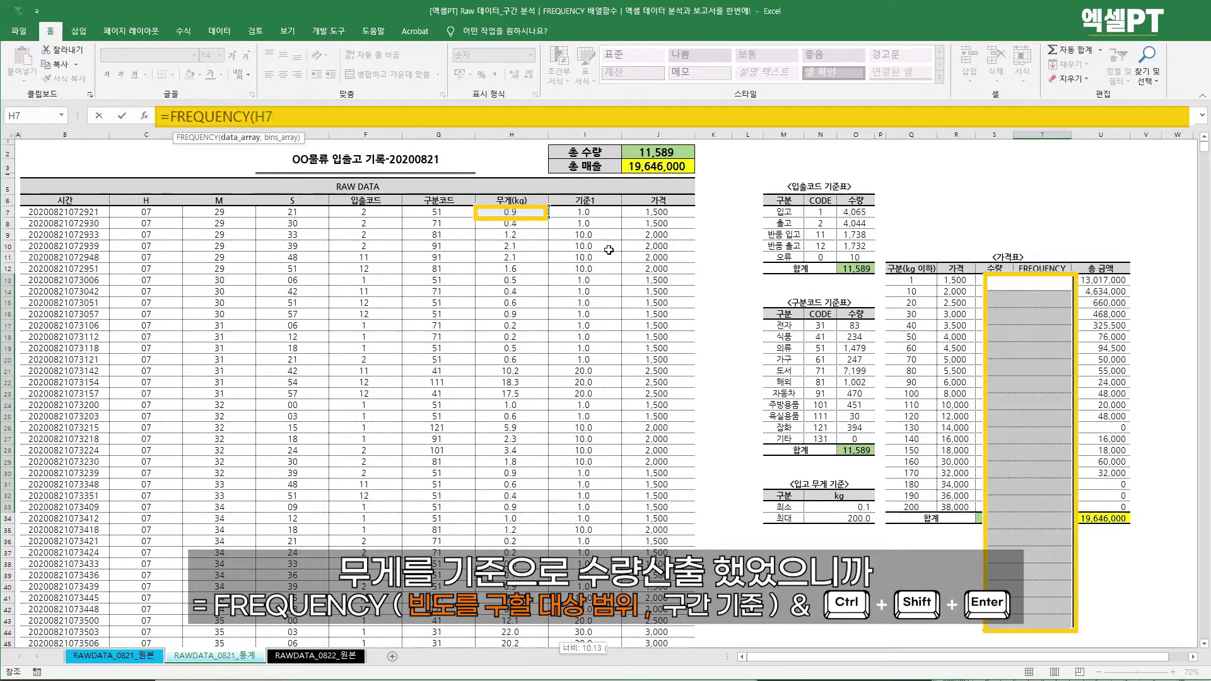
pyautogui.hotkey('ctrl', 'shift', 'Down')
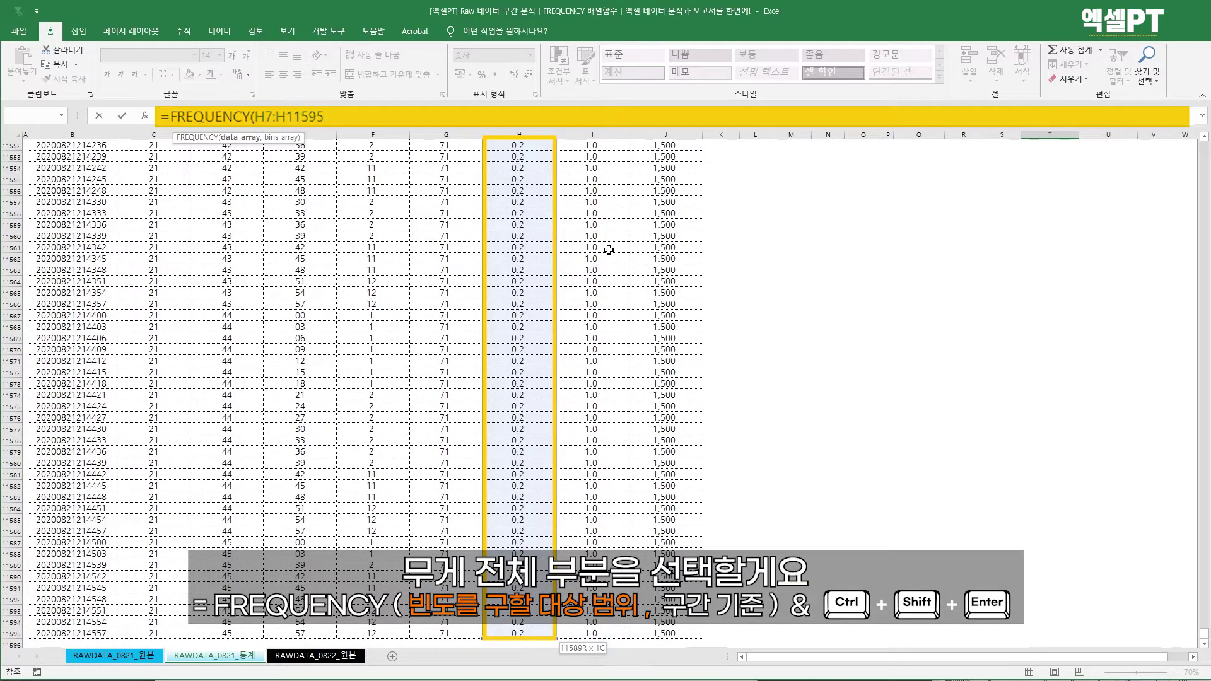
pyautogui.write(',')
# Set the weight bins Q13:Q33 as the bins array and enter the FREQUENCY formula as an array formula.
pyautogui.press('Up')
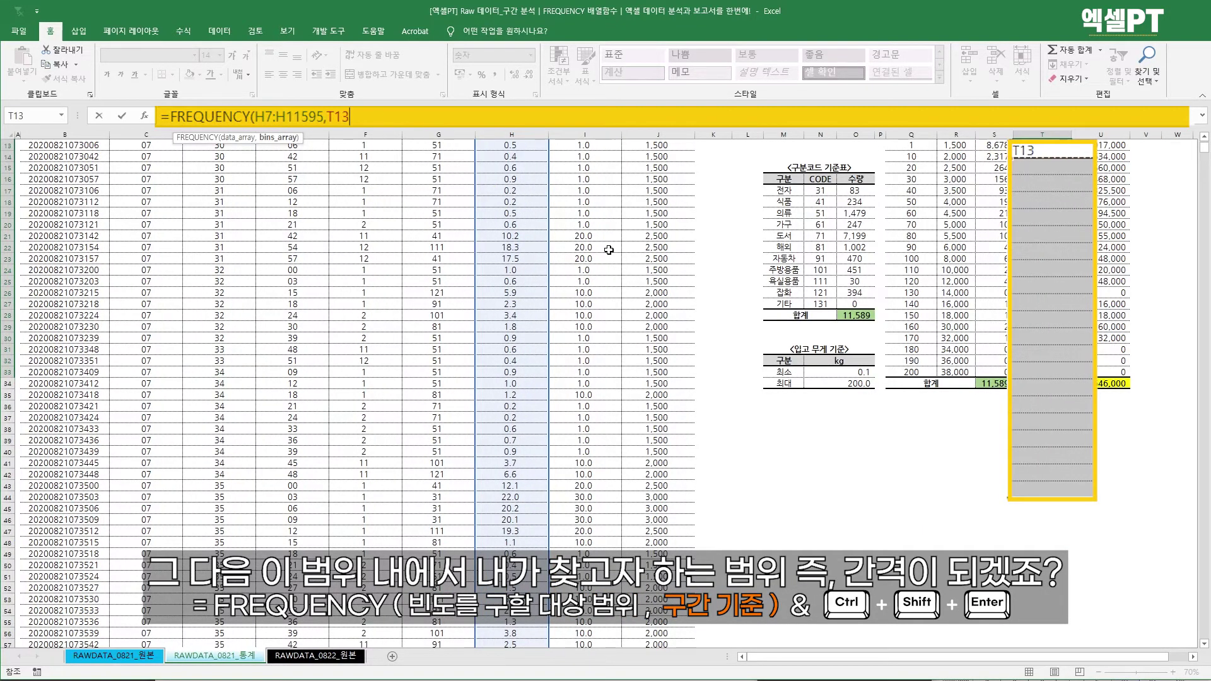
pyautogui.press('Up')
pyautogui.scroll(3, 529, 236)
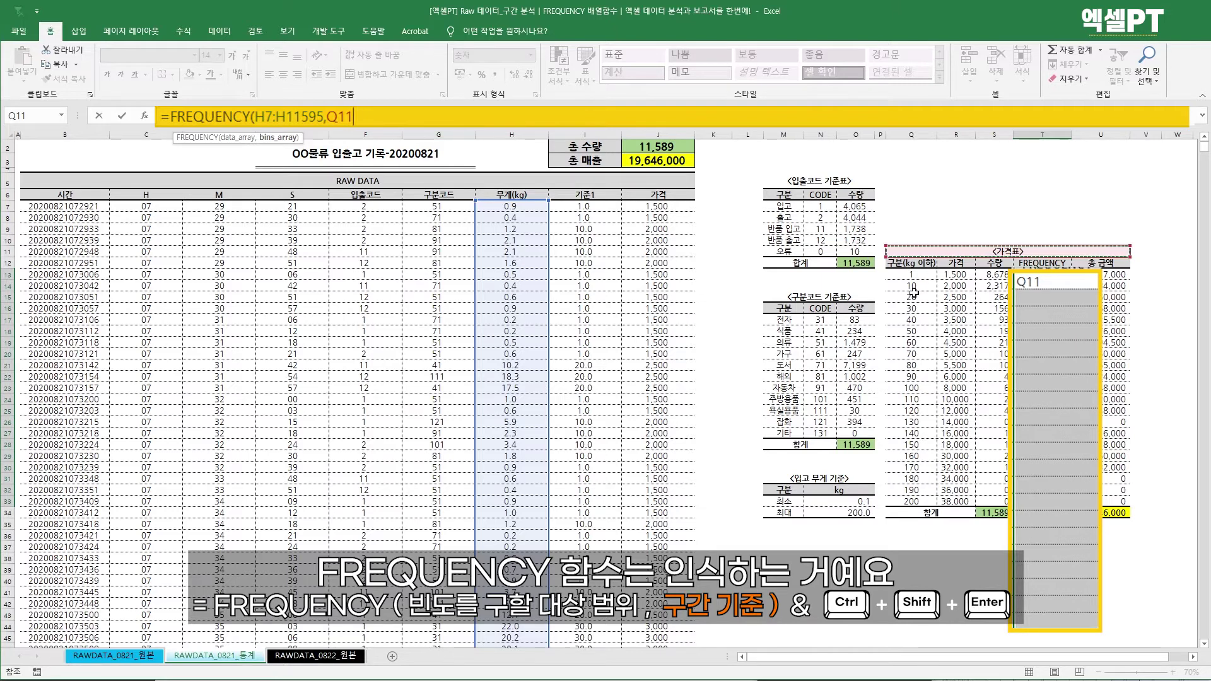
pyautogui.moveTo(911, 275); pyautogui.dragTo(910, 498)
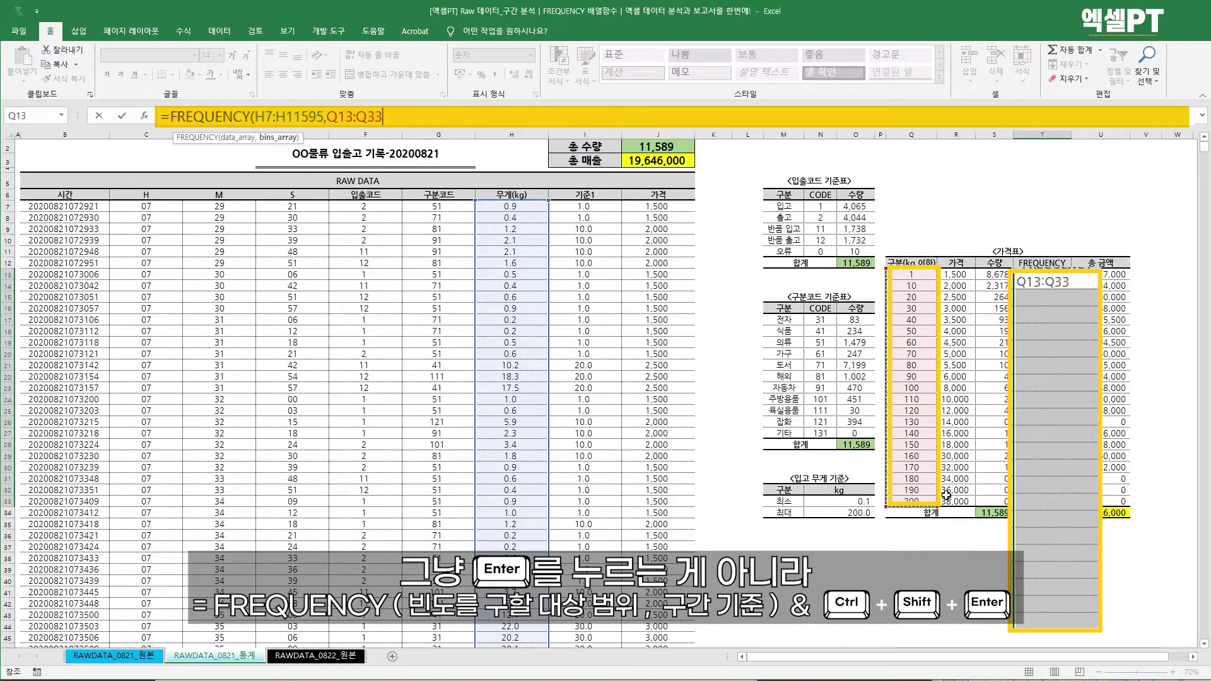
pyautogui.hotkey('ctrl', 'shift', 'Return')
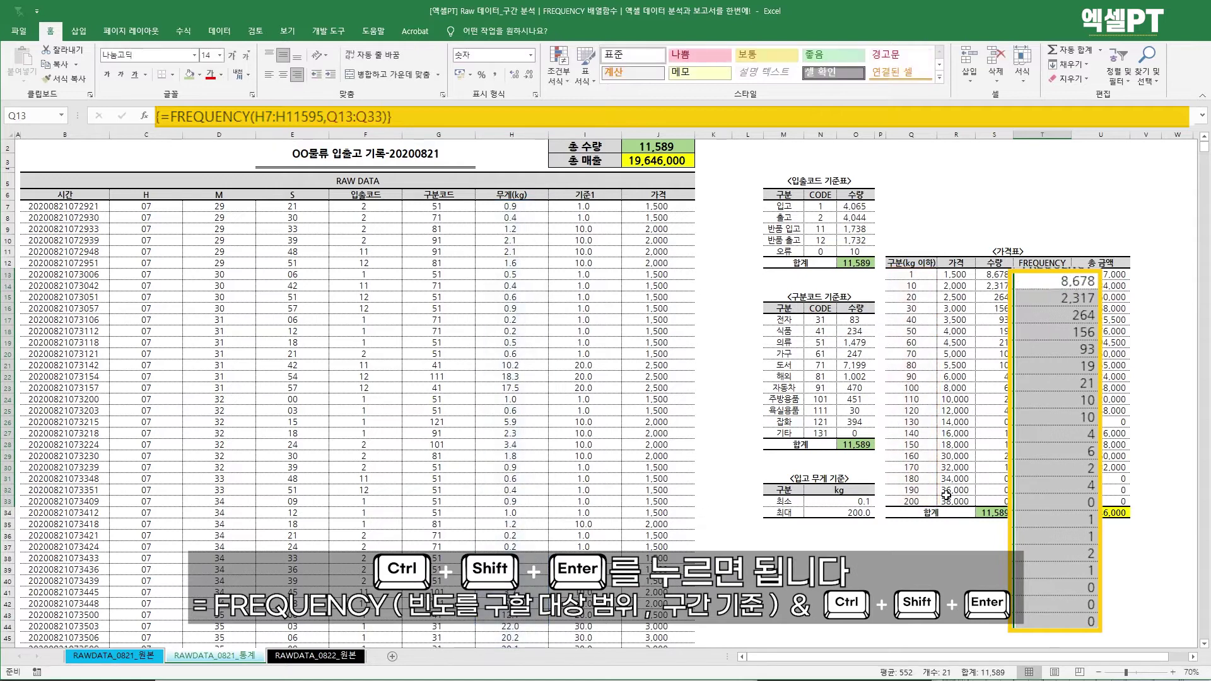
# Compare the FREQUENCY formula with the COUNTIF-based 수량 column and the 기준1 and 가격 columns in the raw data.
pyautogui.press('F2')
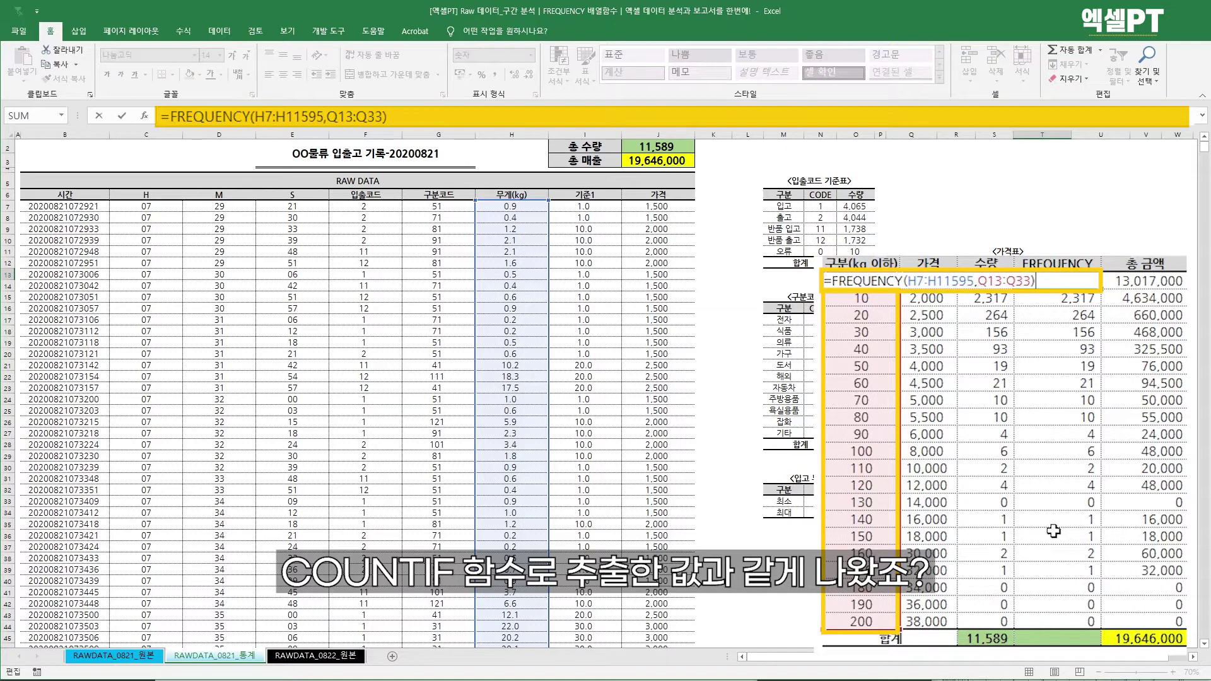
pyautogui.hotkey('ctrl', 'shift', 'Return')
pyautogui.moveTo(992, 285); pyautogui.dragTo(965, 614)
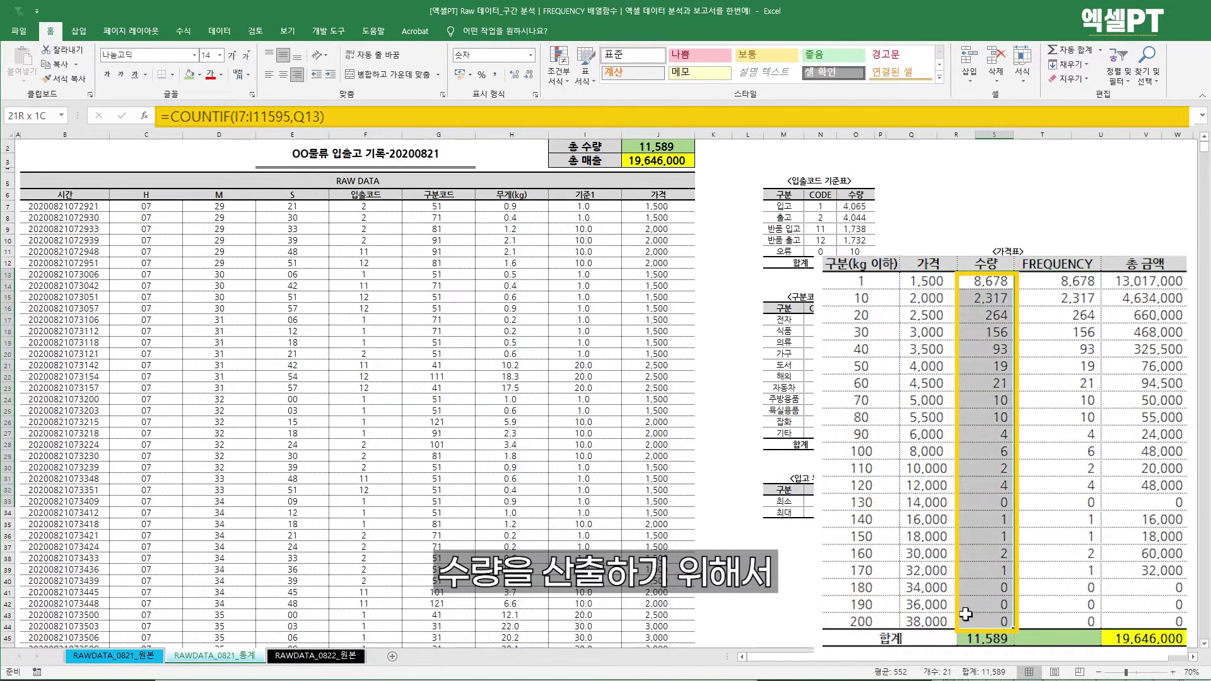
pyautogui.moveTo(592, 135); pyautogui.dragTo(653, 135)
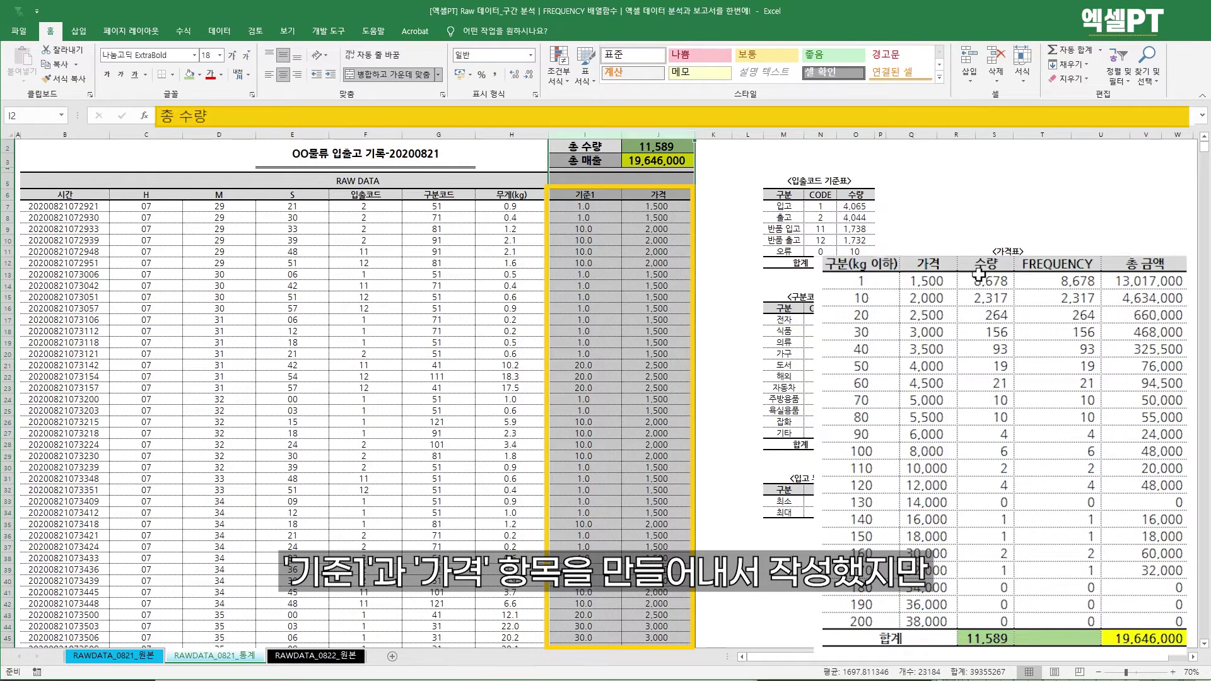
pyautogui.moveTo(983, 280); pyautogui.dragTo(974, 597)
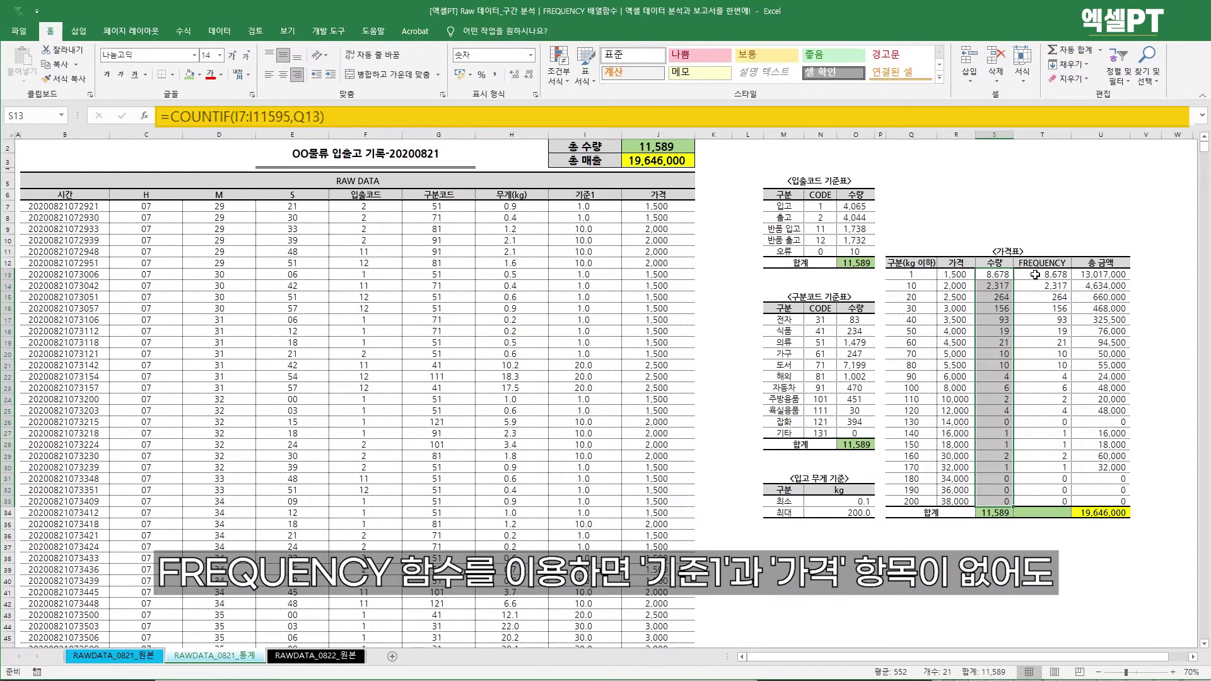
# Delete the 기준1 and 가격 columns from the raw data and check the FREQUENCY column's quantities.
pyautogui.click(607, 135)
pyautogui.moveTo(607, 136); pyautogui.dragTo(636, 136)
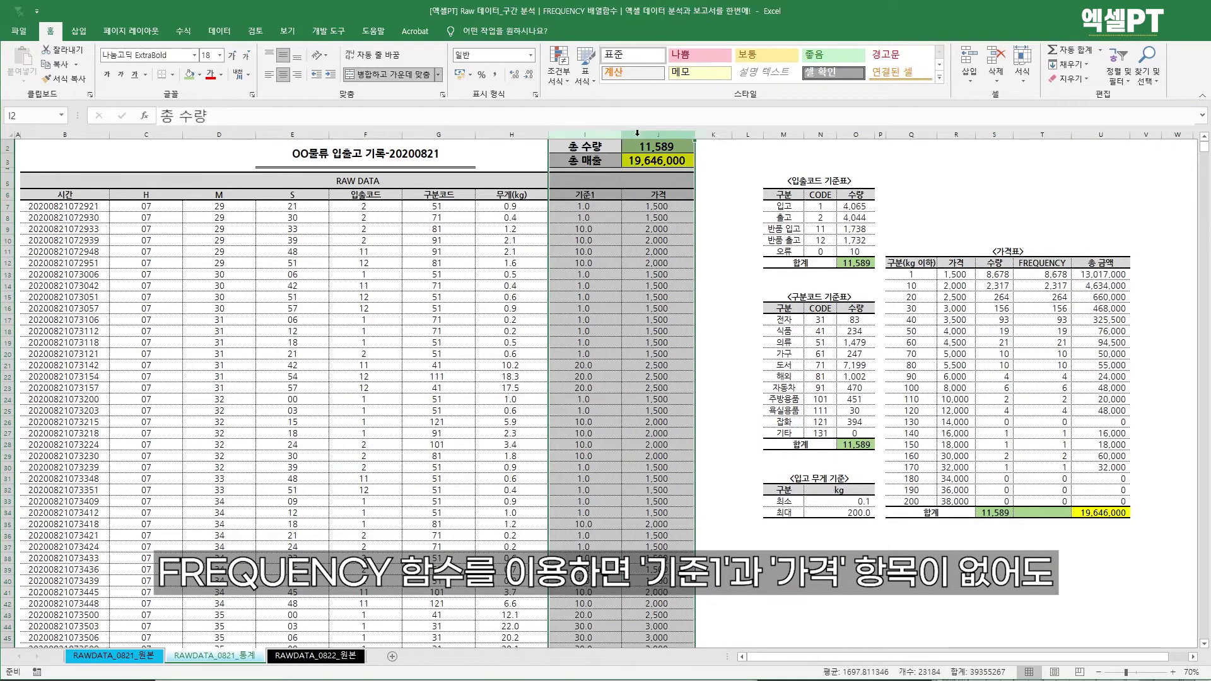
pyautogui.rightClick(639, 137)
pyautogui.click(671, 238)
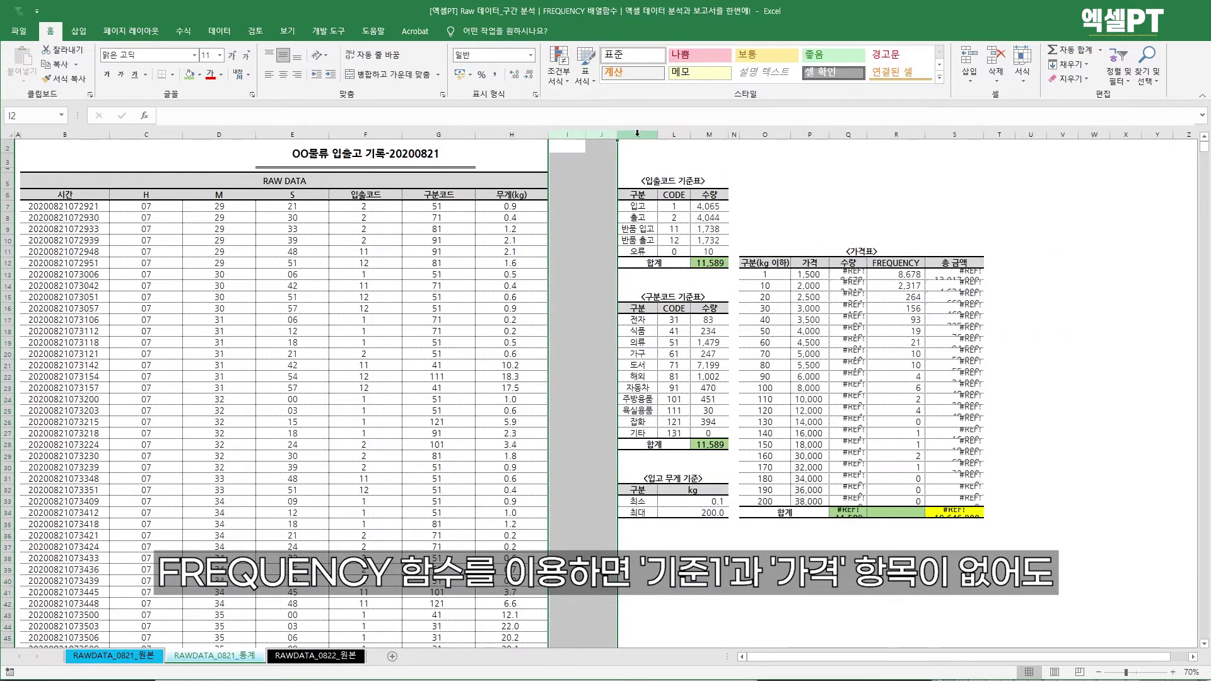
pyautogui.moveTo(896, 273); pyautogui.dragTo(901, 501)
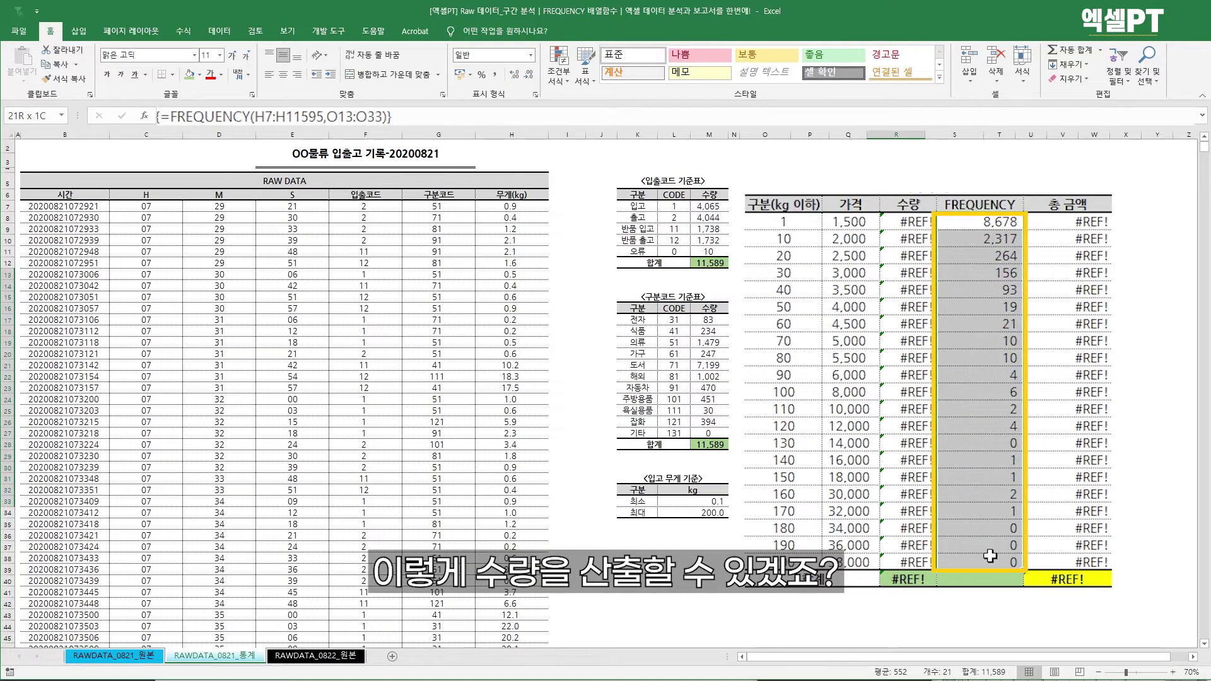
# Recalculate the 총 금액 column as FREQUENCY times 가격 with =R13*P13 and fill the formula down the price table.
pyautogui.click(1058, 220)
pyautogui.write('=')
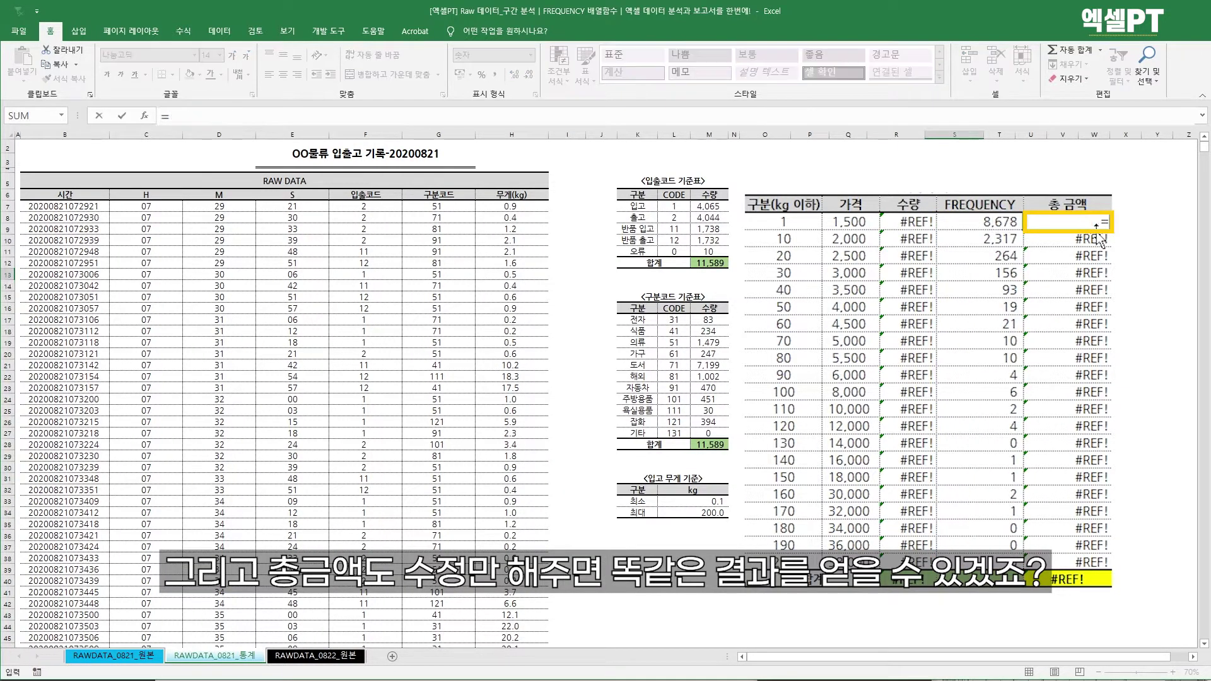
pyautogui.press('Left')
pyautogui.write('*')
pyautogui.press('Left')
pyautogui.press('Left')
pyautogui.press('Left')
pyautogui.press('Return')
pyautogui.press('Up')
pyautogui.hotkey('ctrl', 'c')
pyautogui.hotkey('ctrl', 'shift', 'Down')
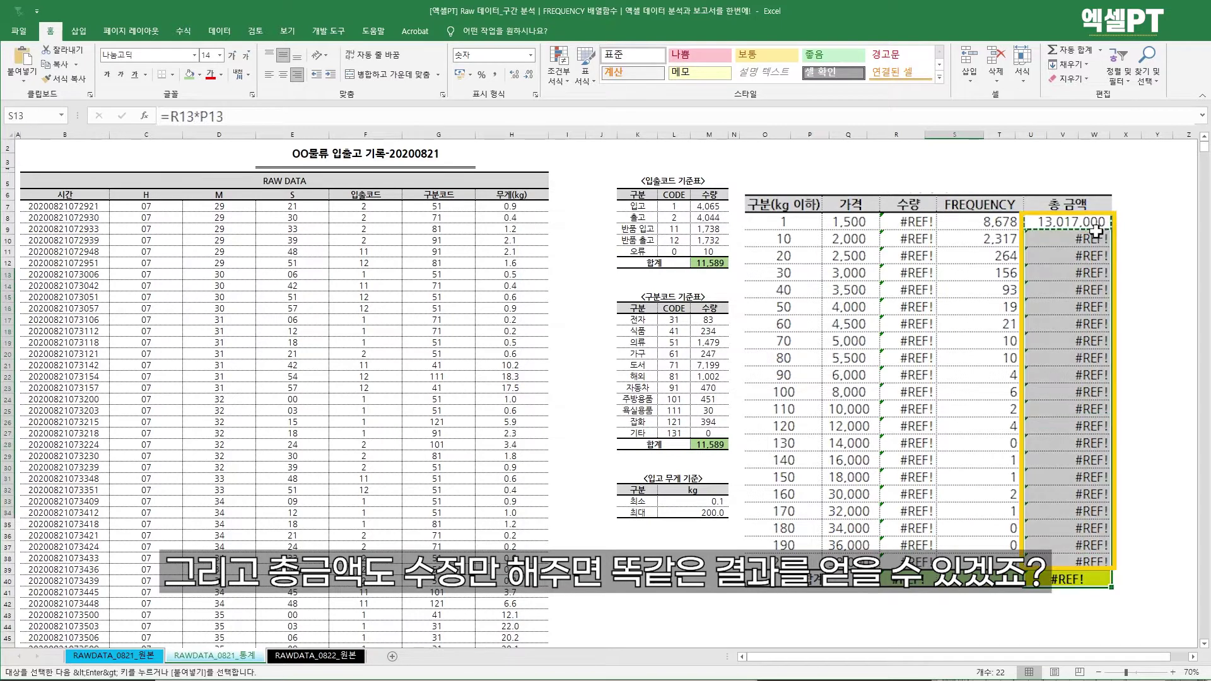
pyautogui.hotkey('ctrl', 'v')
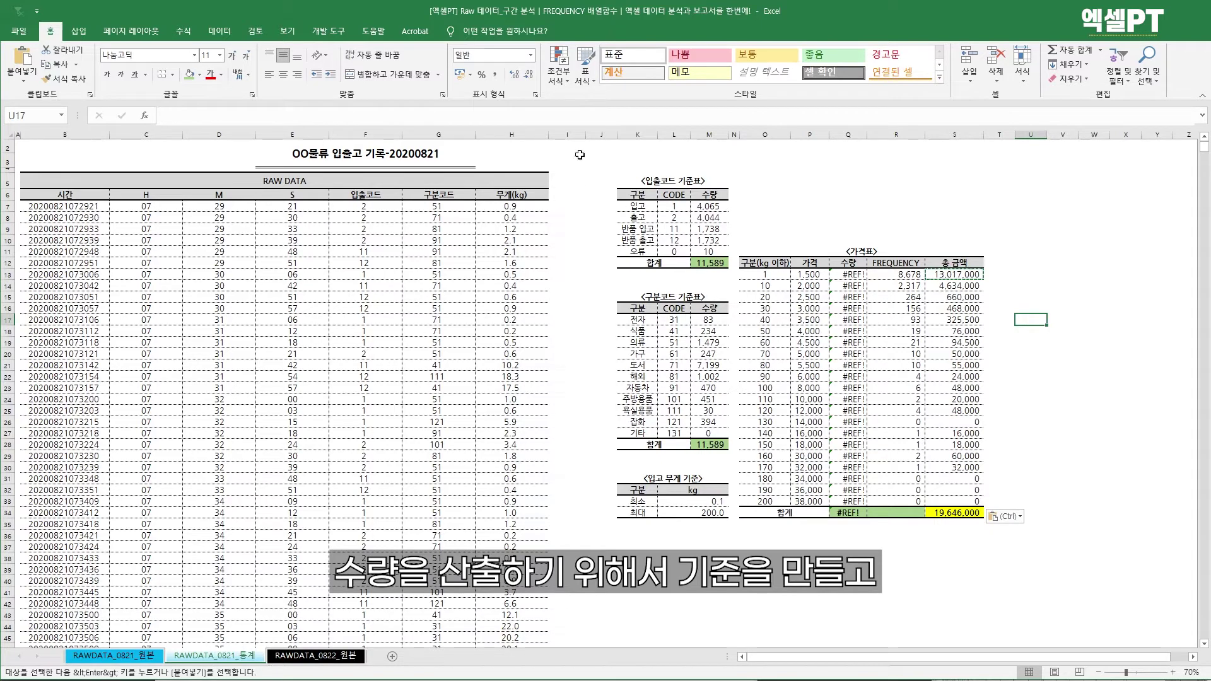
# Undo the 총 금액 formula changes and the deletion of the 기준1 and 가격 columns.
pyautogui.hotkey('ctrl', 'z')
pyautogui.hotkey('ctrl', 'z')
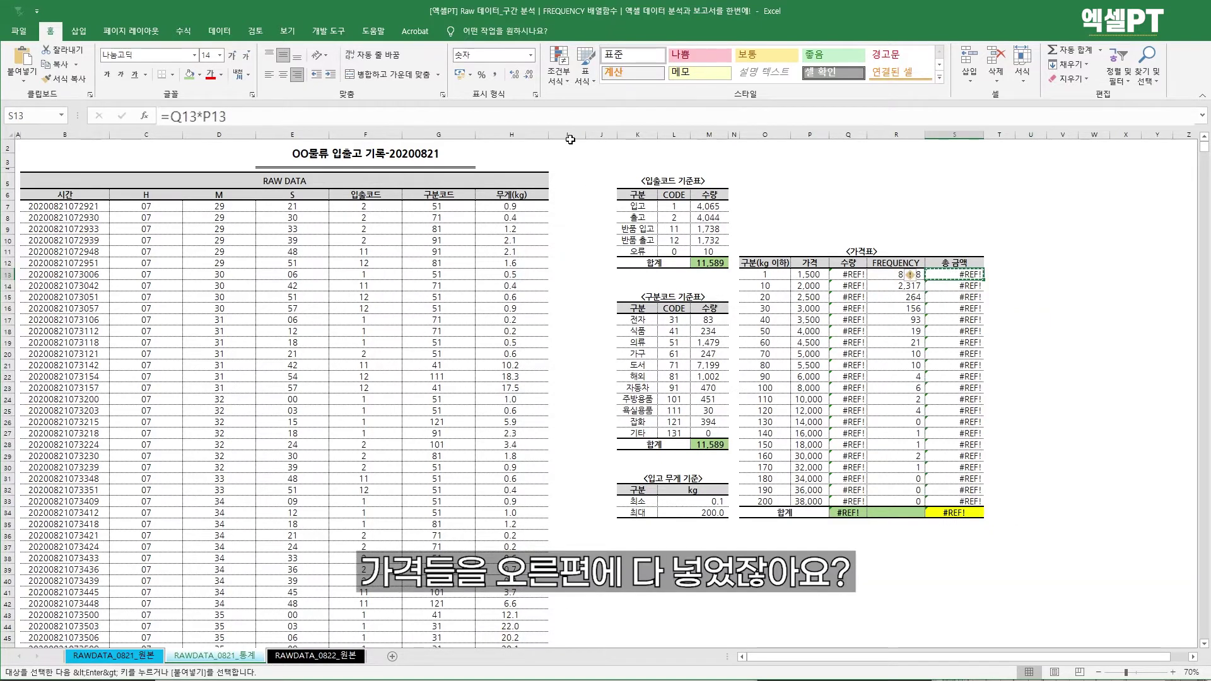
pyautogui.hotkey('ctrl', 'z')
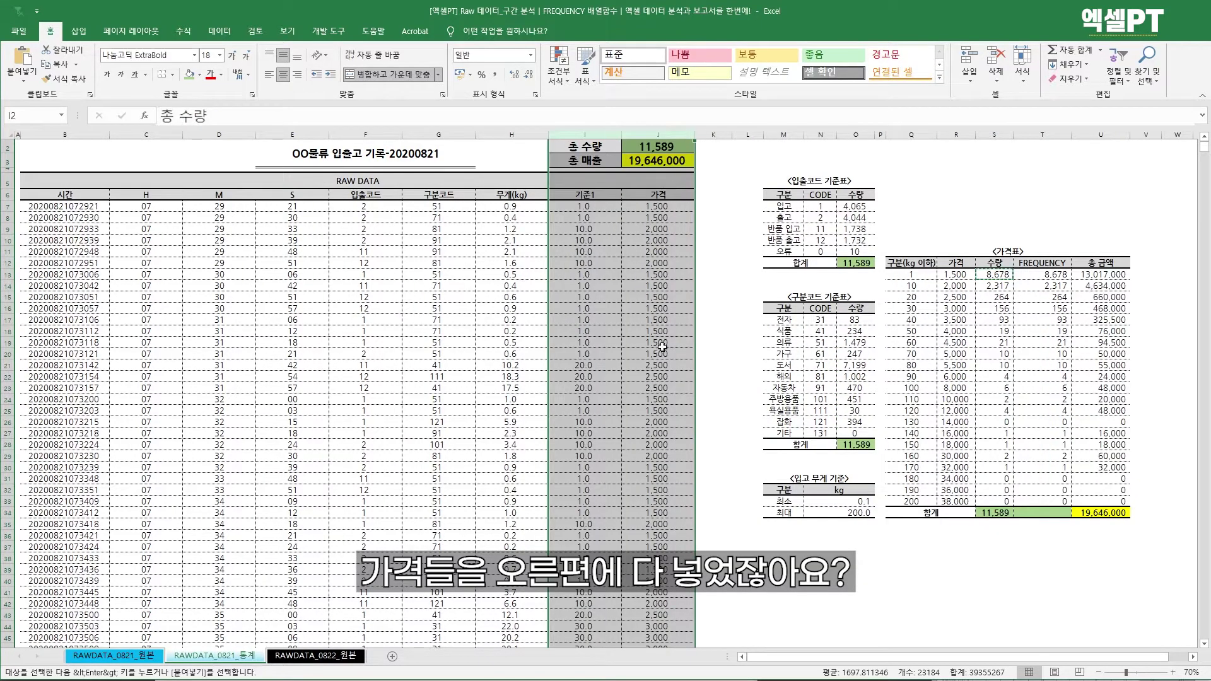
pyautogui.click(662, 372)
pyautogui.click(658, 255)
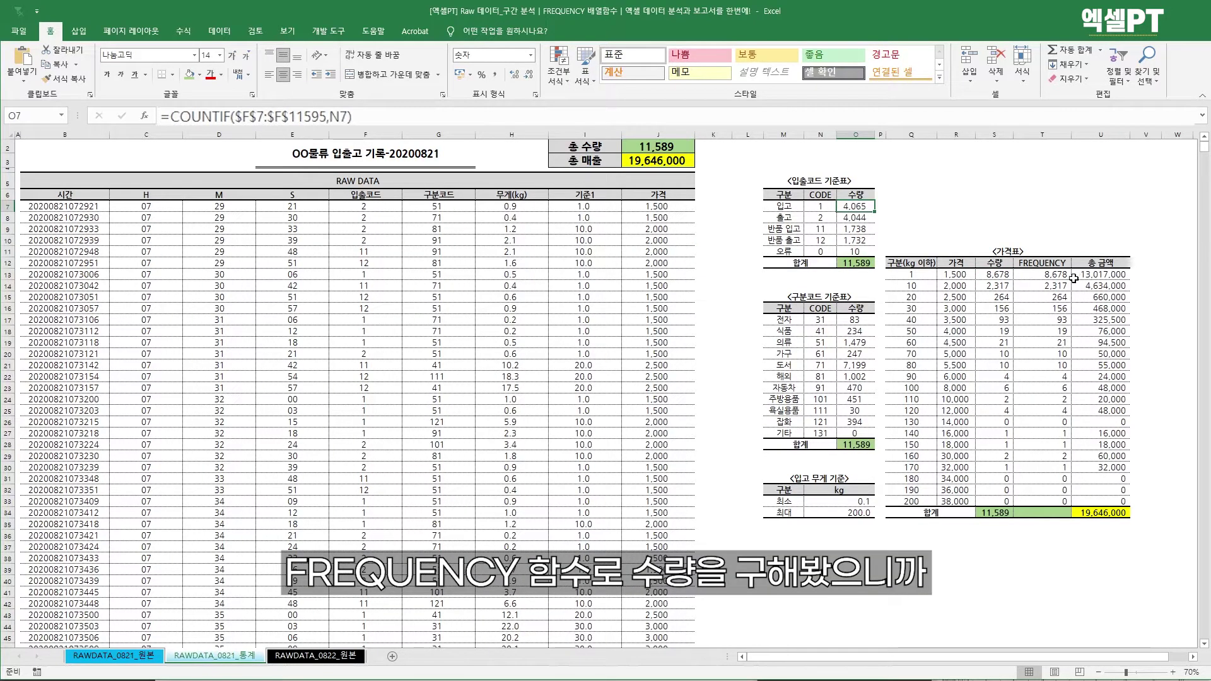
# Delete the 기준1 and 가격 columns from the raw data and the COUNTIF-based 수량 column from the price table.
pyautogui.moveTo(1054, 275); pyautogui.dragTo(1052, 503)
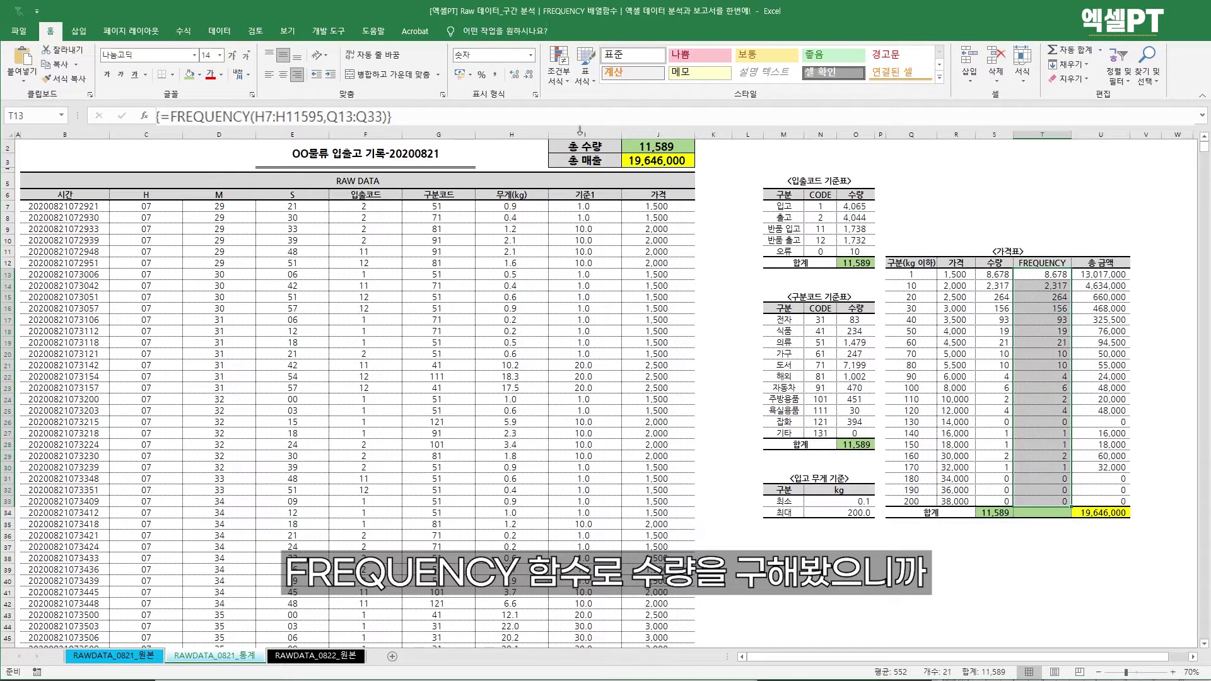
pyautogui.click(587, 133)
pyautogui.moveTo(587, 130); pyautogui.dragTo(645, 134)
pyautogui.rightClick(645, 136)
pyautogui.click(678, 238)
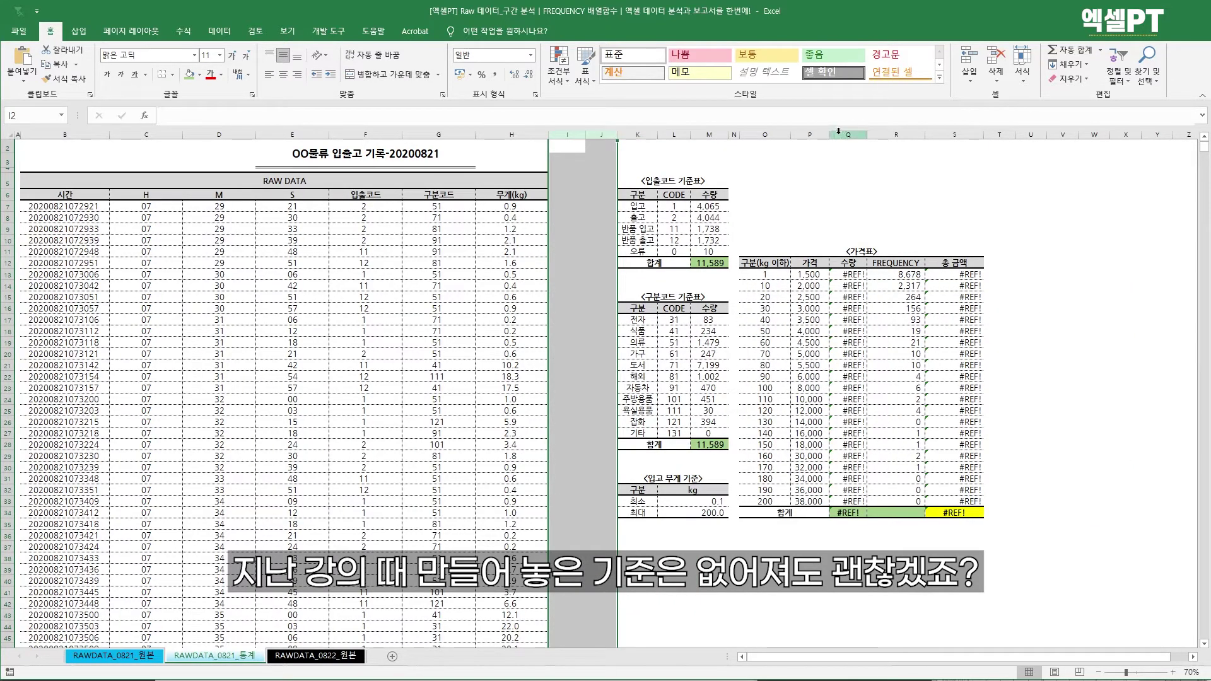
pyautogui.click(839, 135)
pyautogui.rightClick(839, 136)
pyautogui.click(869, 237)
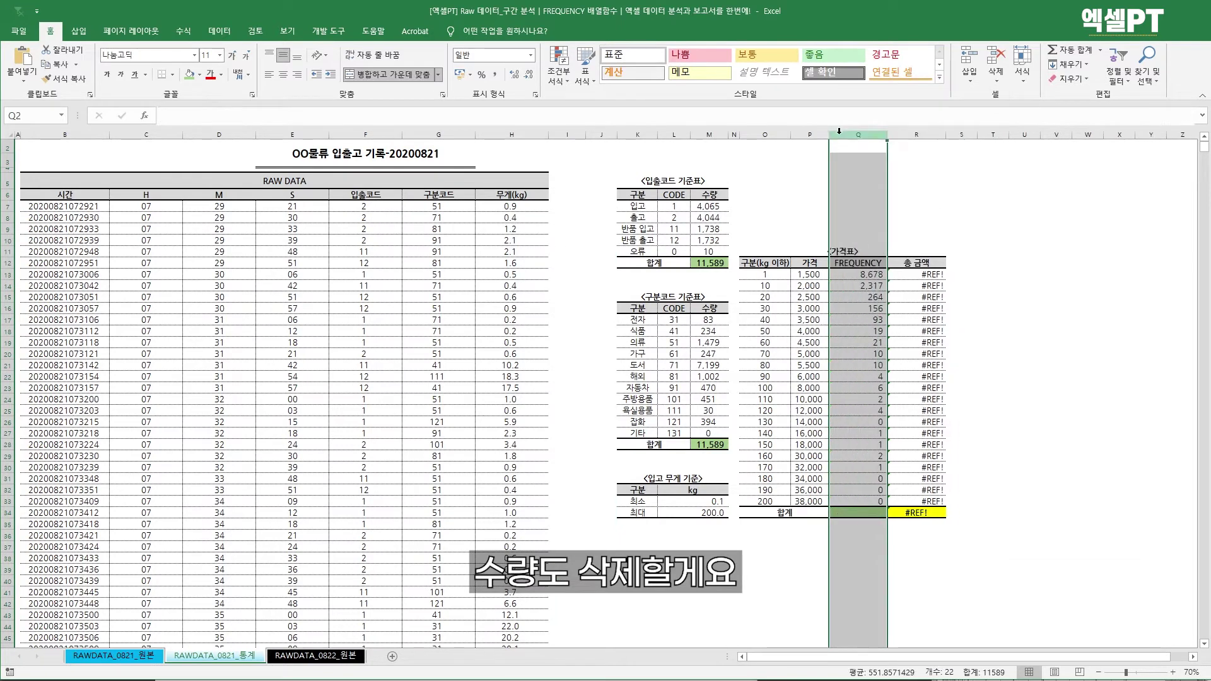
# Set the first 총 금액 cell to =Q13*P13 and fill the formula down to row 33.
pyautogui.click(915, 274)
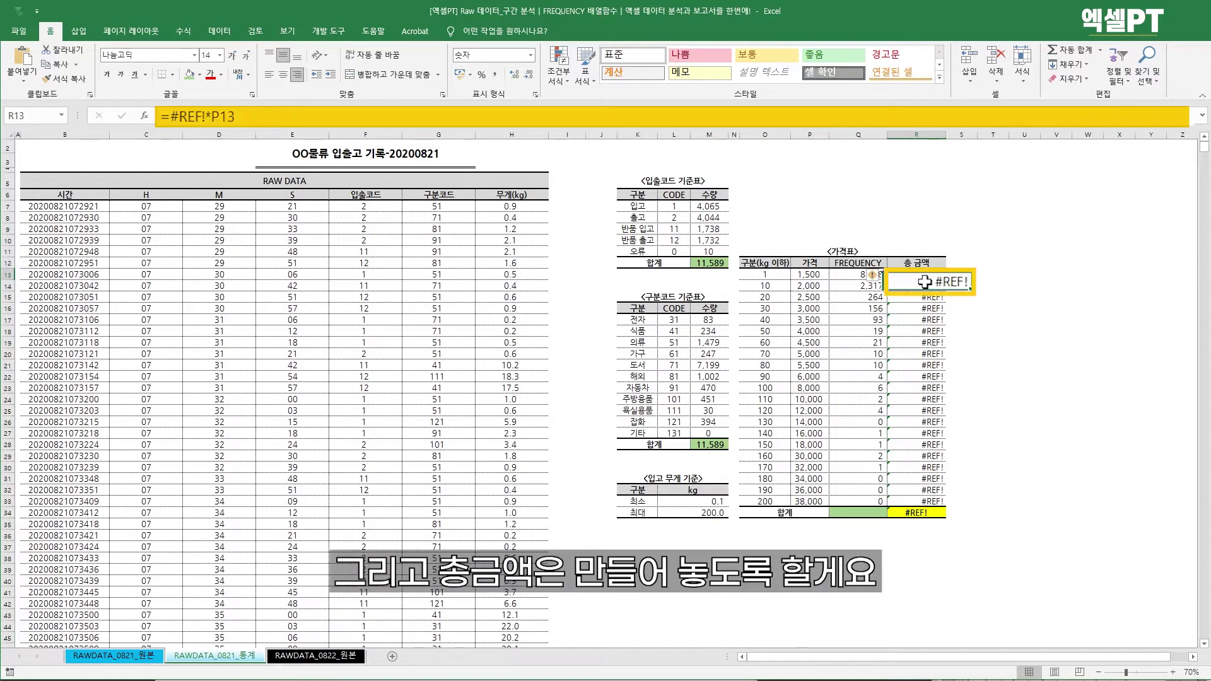
pyautogui.write('=')
pyautogui.press('Left')
pyautogui.write('*')
pyautogui.press('Left')
pyautogui.press('Left')
pyautogui.hotkey('ctrl', 'Return')
pyautogui.hotkey('ctrl', 'c')
pyautogui.hotkey('ctrl', 'shift', 'Down')
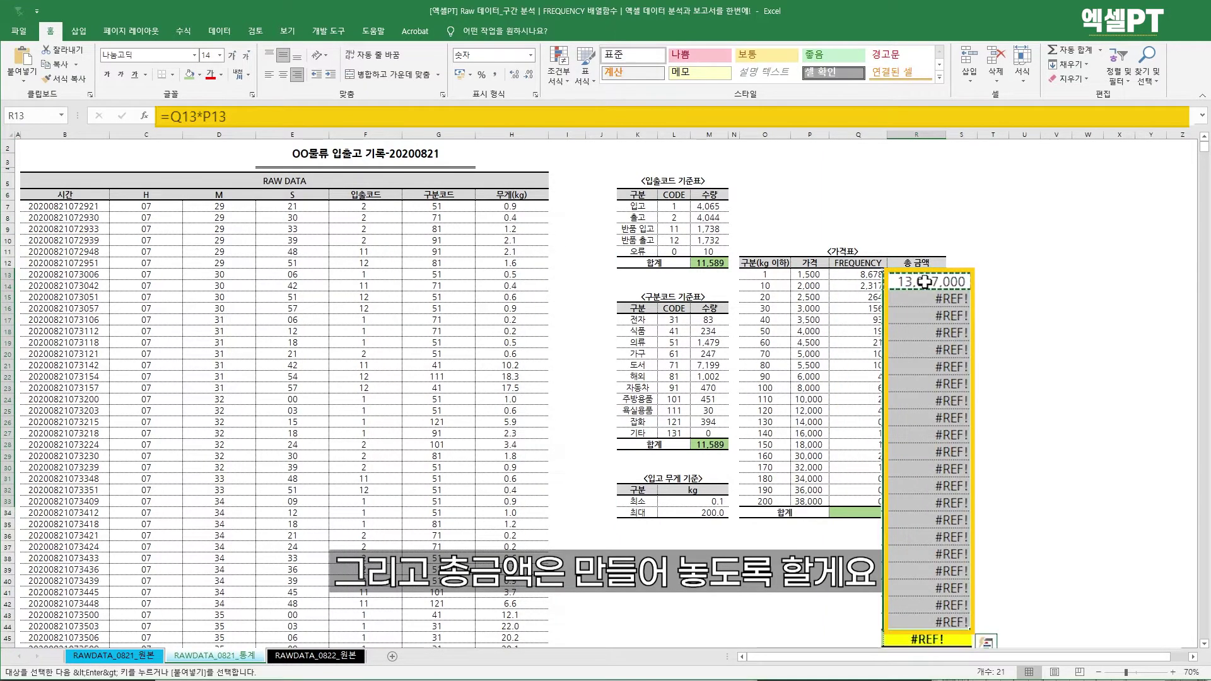
pyautogui.hotkey('ctrl', 'v')
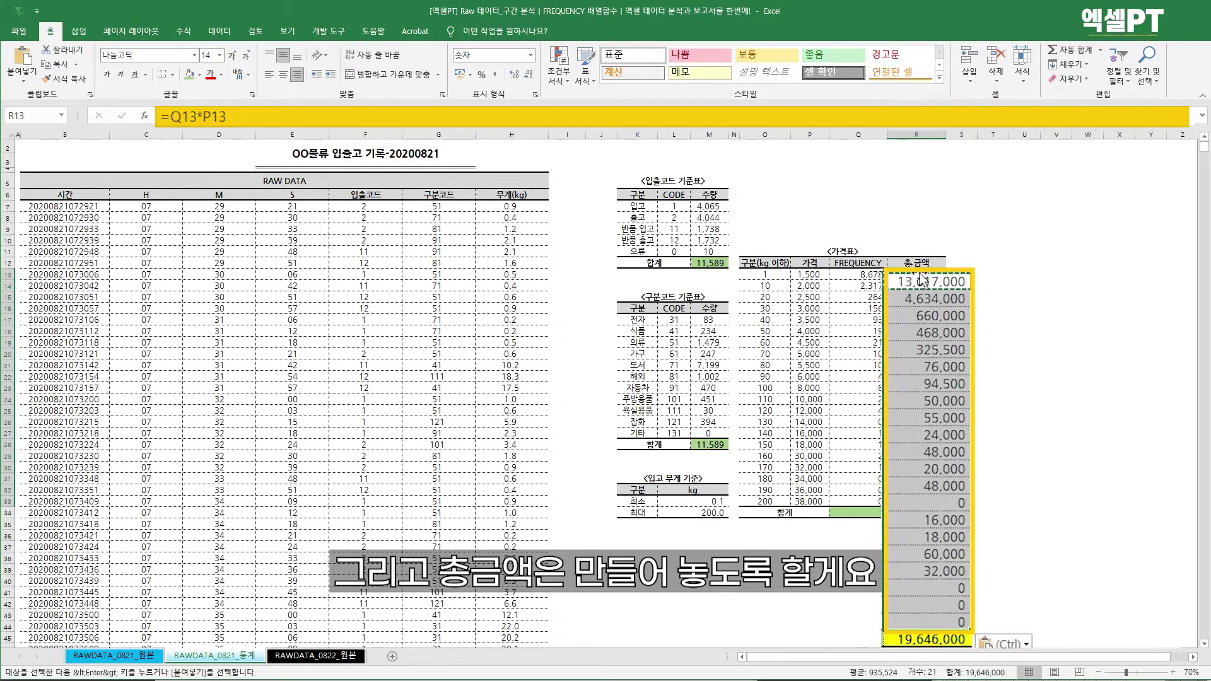
pyautogui.click(927, 298)
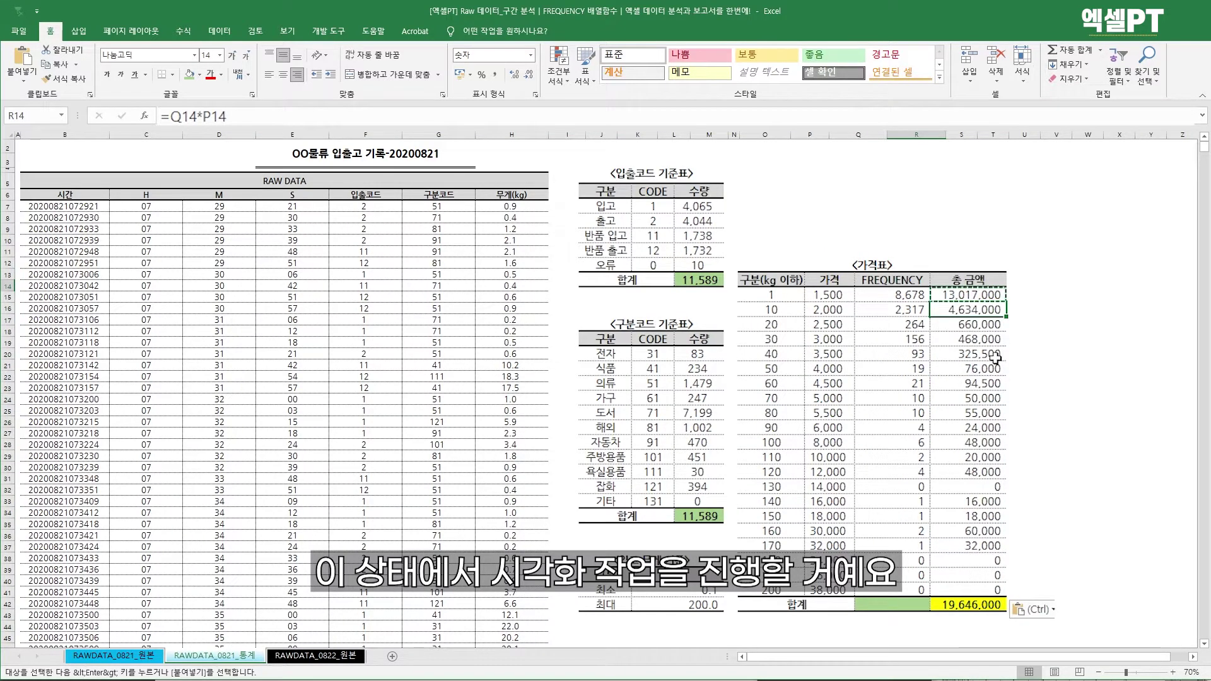
pyautogui.press('Escape')
pyautogui.click(1036, 350)
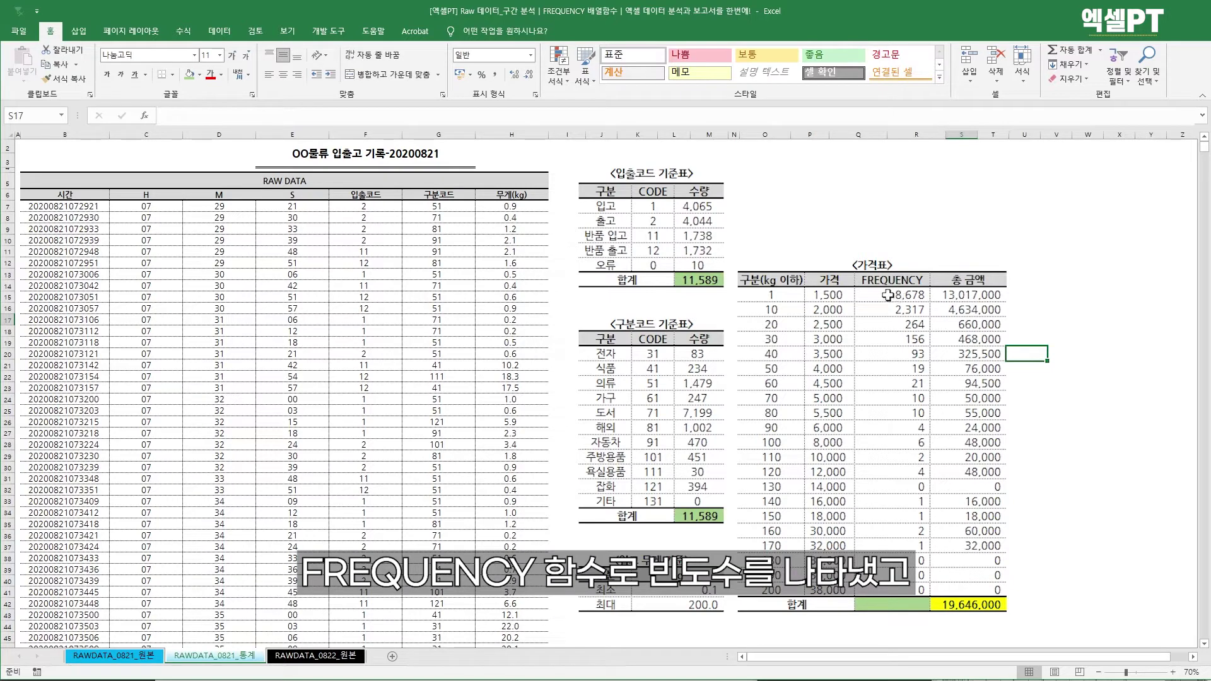
# Review the FREQUENCY quantities in the price table and the categories in the 입출고 and 구분코드 reference tables.
pyautogui.moveTo(898, 294); pyautogui.dragTo(888, 590)
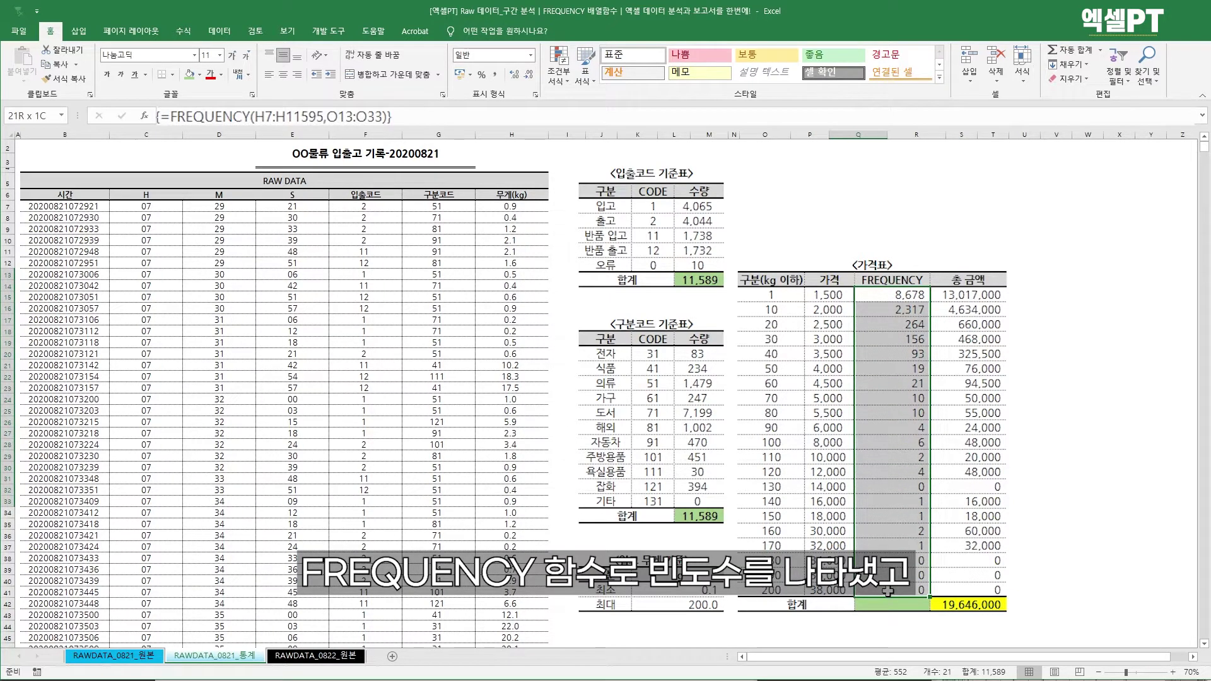
pyautogui.click(891, 325)
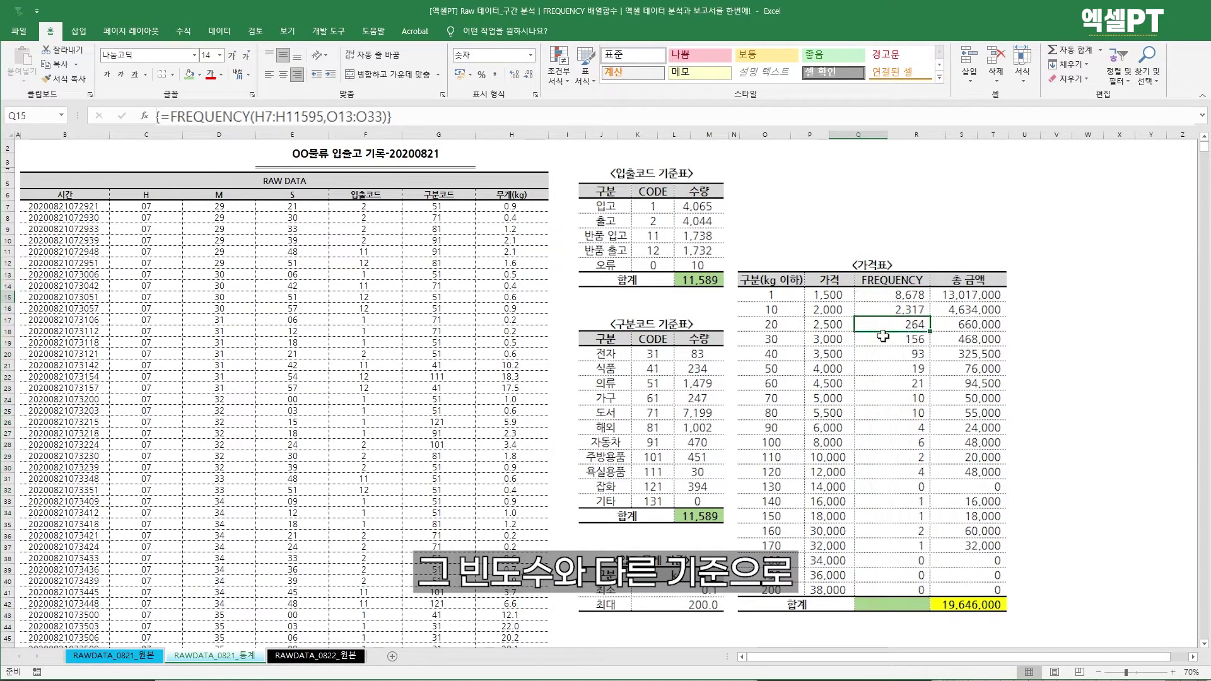
pyautogui.click(610, 208)
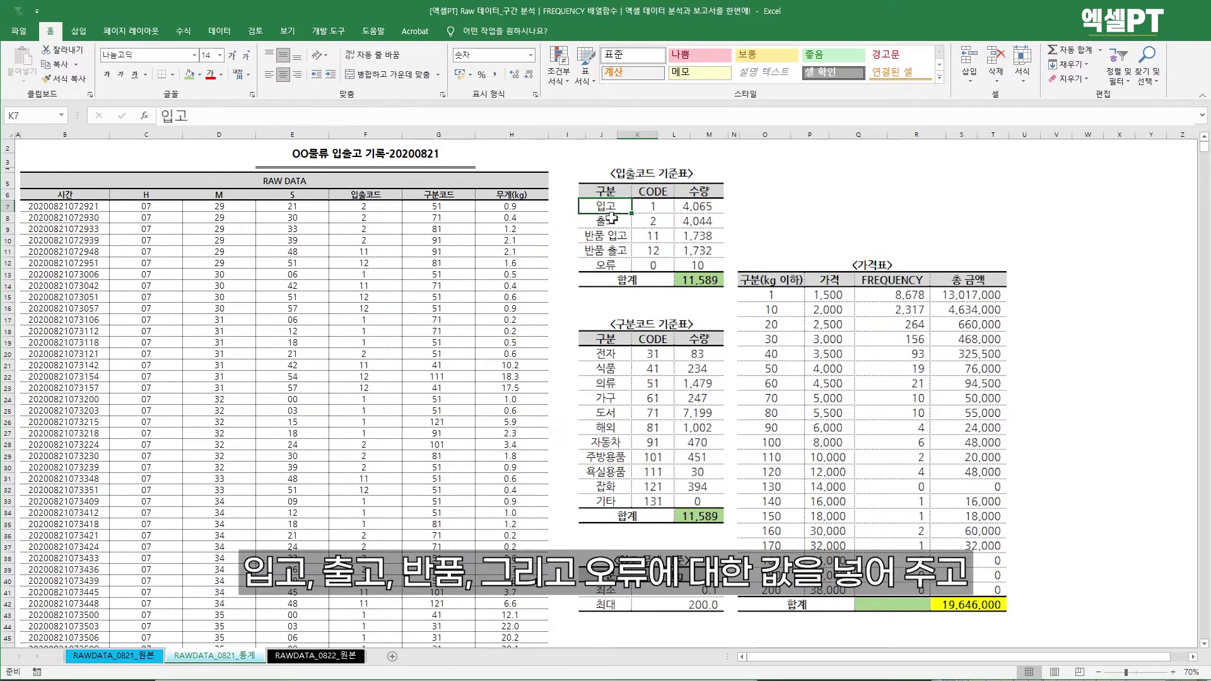
pyautogui.click(611, 220)
pyautogui.click(613, 237)
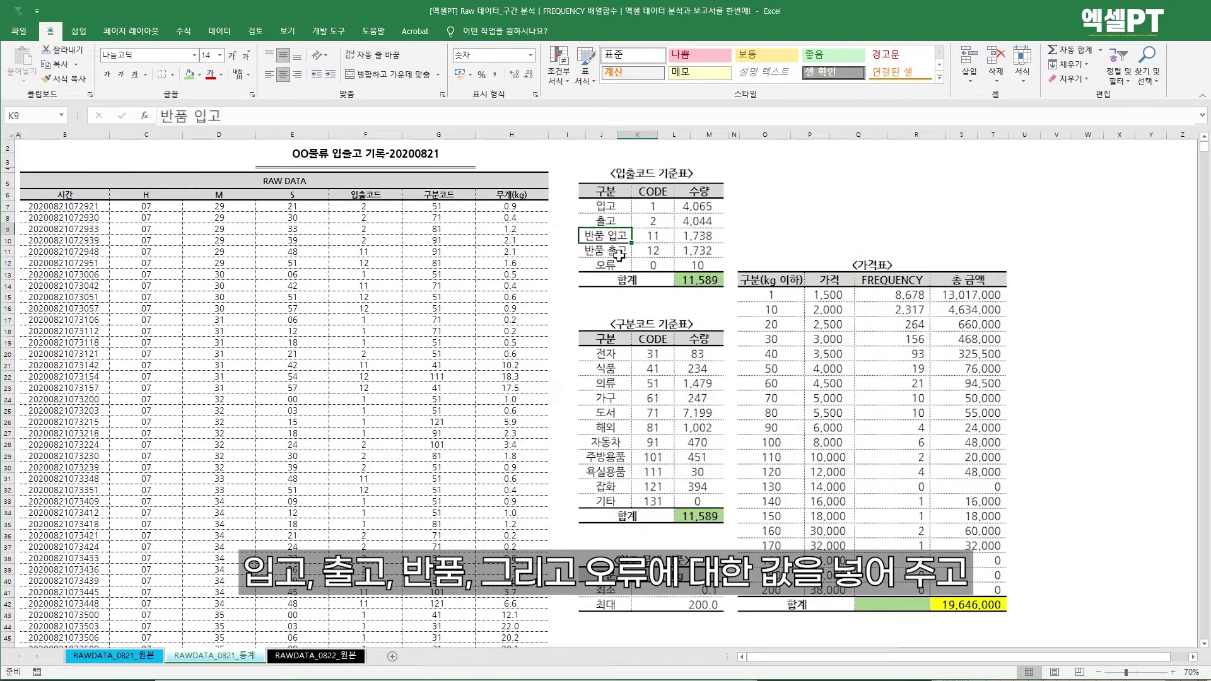
pyautogui.click(610, 251)
pyautogui.moveTo(608, 265); pyautogui.dragTo(700, 265)
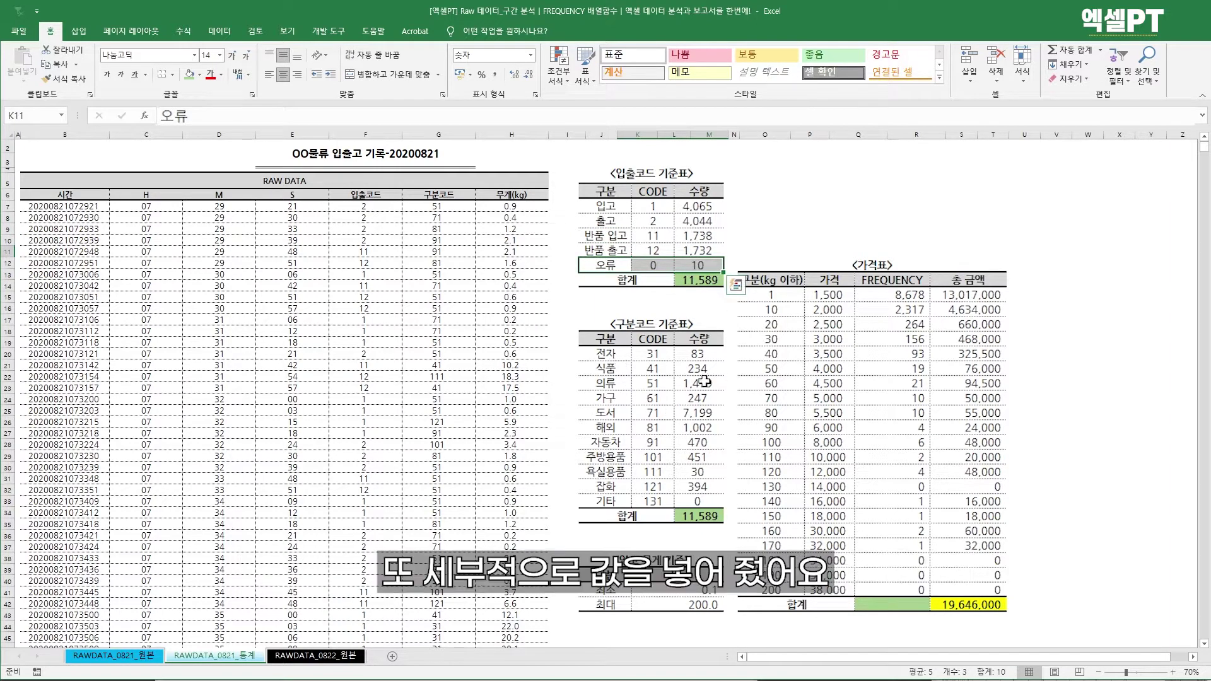
pyautogui.moveTo(605, 353); pyautogui.dragTo(611, 496)
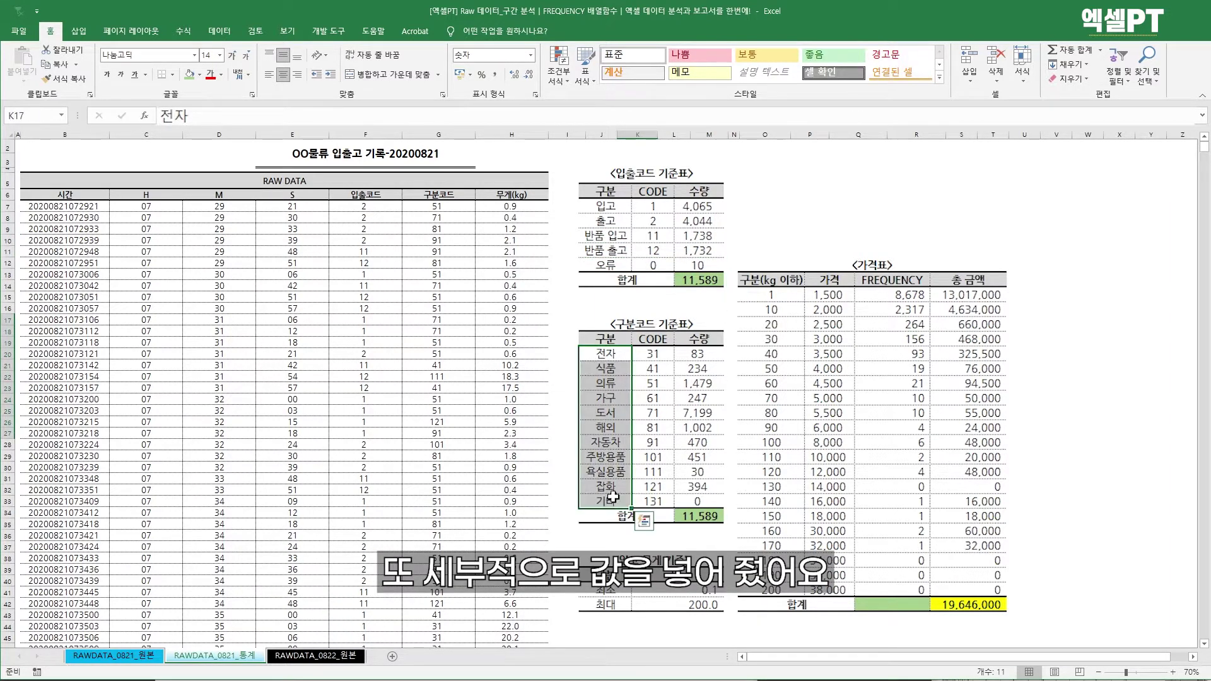
pyautogui.click(713, 383)
pyautogui.click(915, 334)
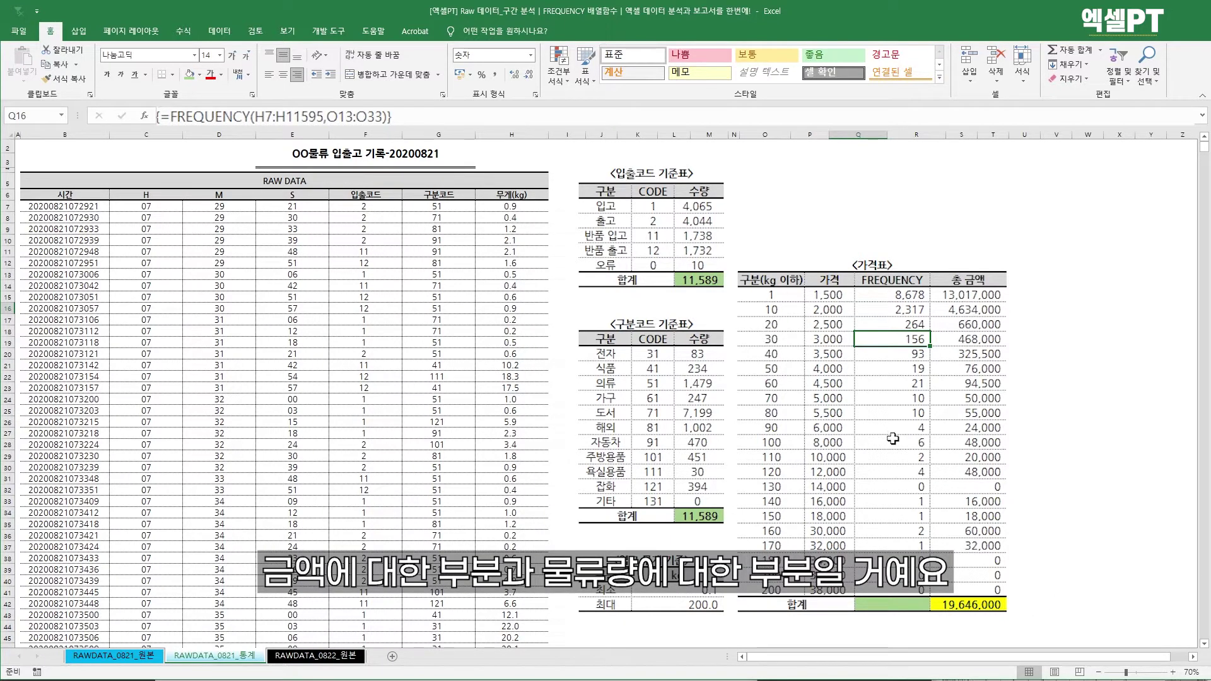
# Total the FREQUENCY column in the 합계 row of the price table with =SUM(Q13:Q33).
pyautogui.click(902, 602)
pyautogui.hotkey('alt', 'h')
pyautogui.press('u')
pyautogui.press('s')
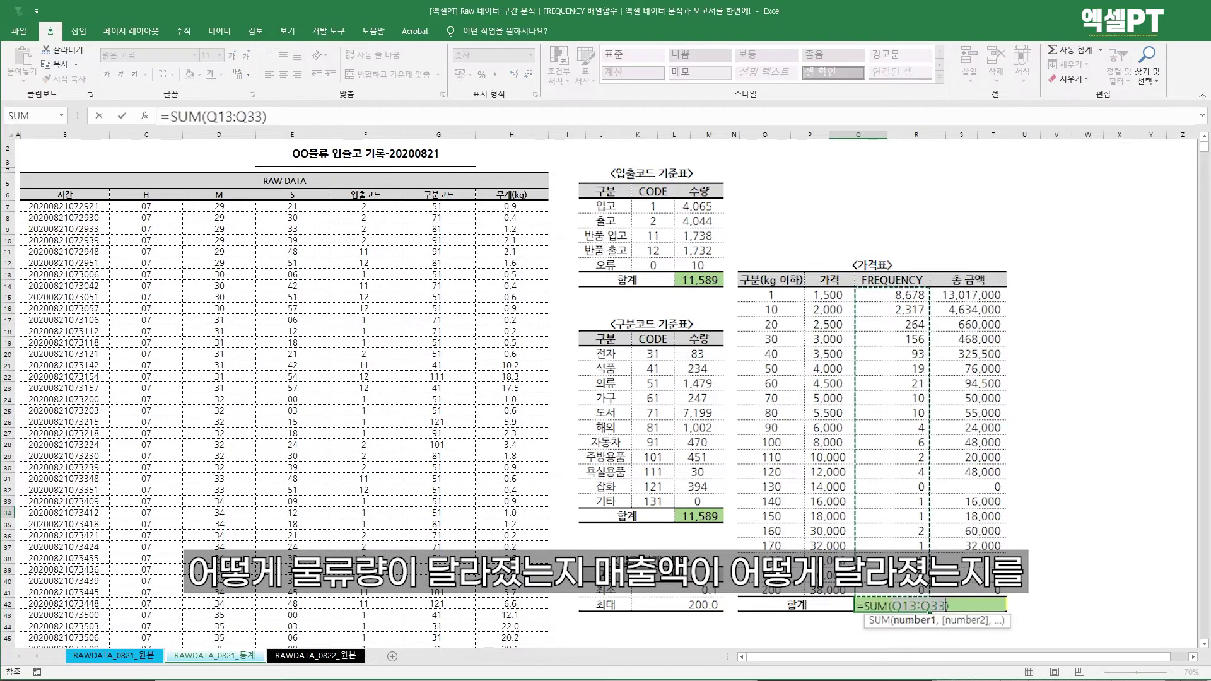
pyautogui.press('Return')
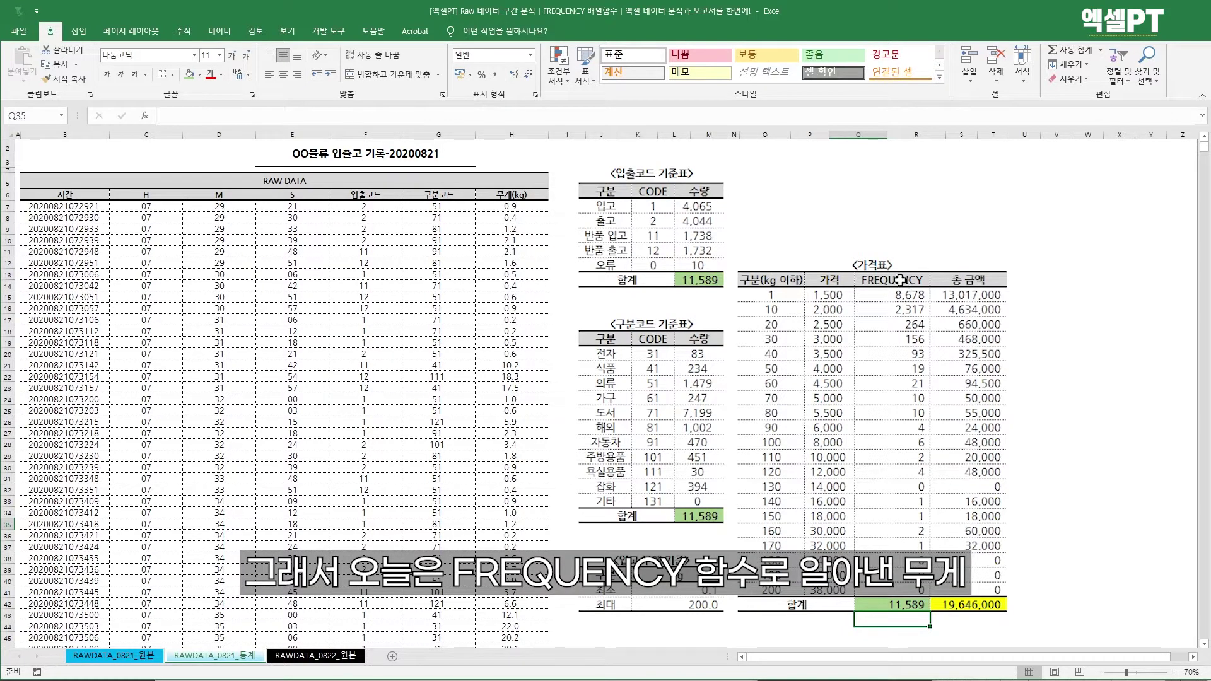
pyautogui.moveTo(902, 280); pyautogui.dragTo(915, 543)
pyautogui.moveTo(770, 295); pyautogui.dragTo(771, 575)
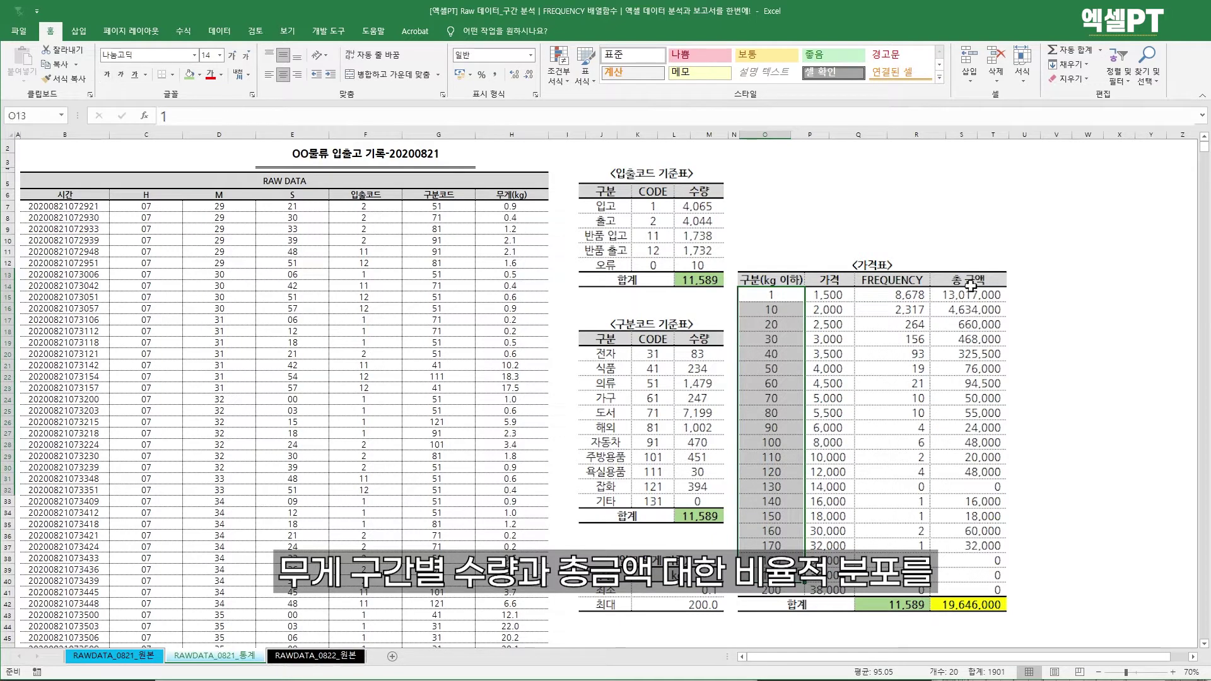
pyautogui.moveTo(971, 295); pyautogui.dragTo(976, 592)
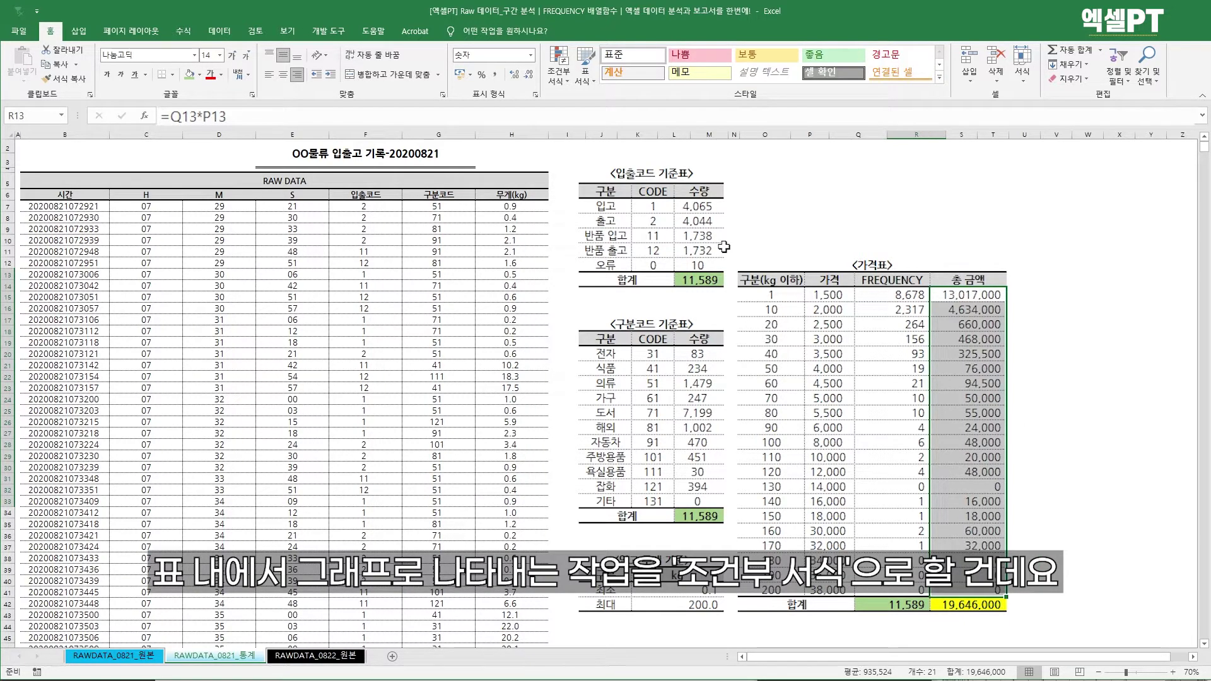
pyautogui.click(984, 341)
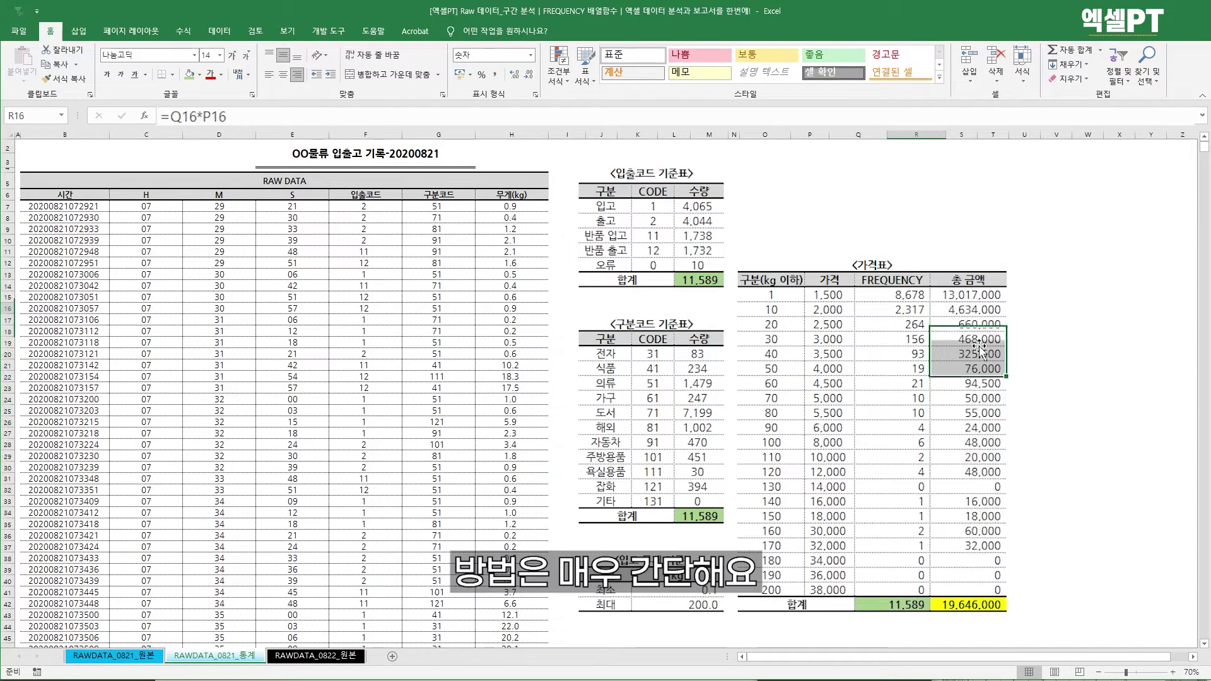
# Insert a blank column between the FREQUENCY and 총 금액 columns of the price table.
pyautogui.click(907, 133)
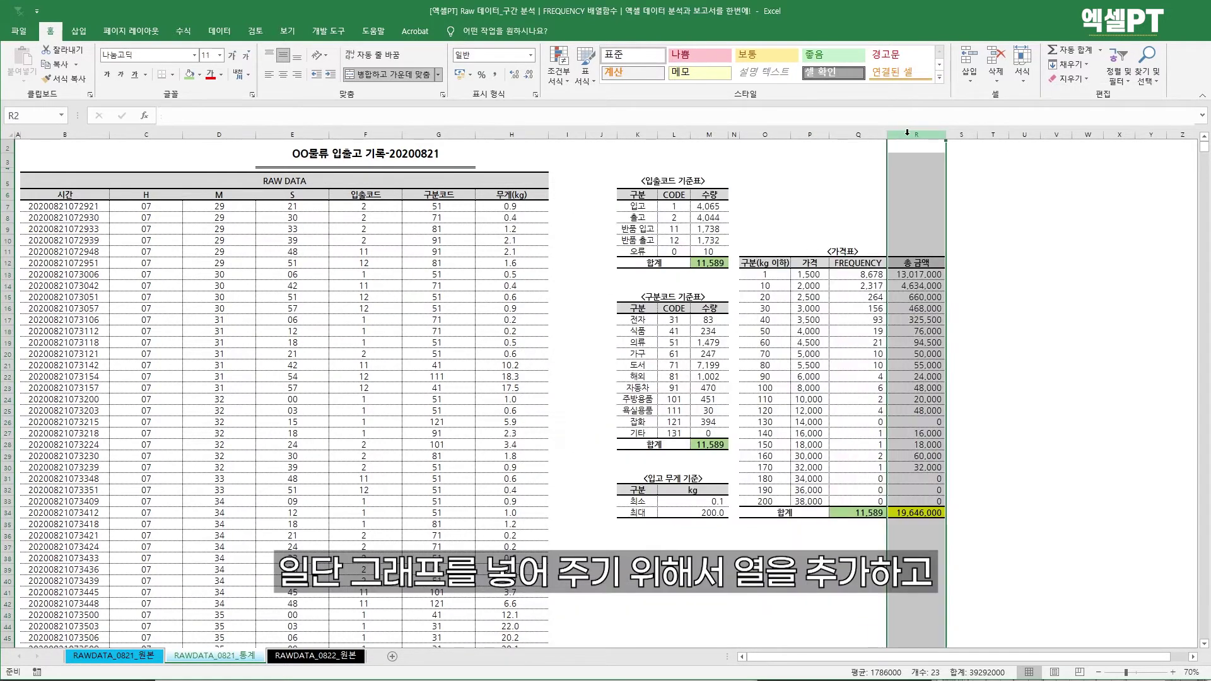
pyautogui.rightClick(907, 134)
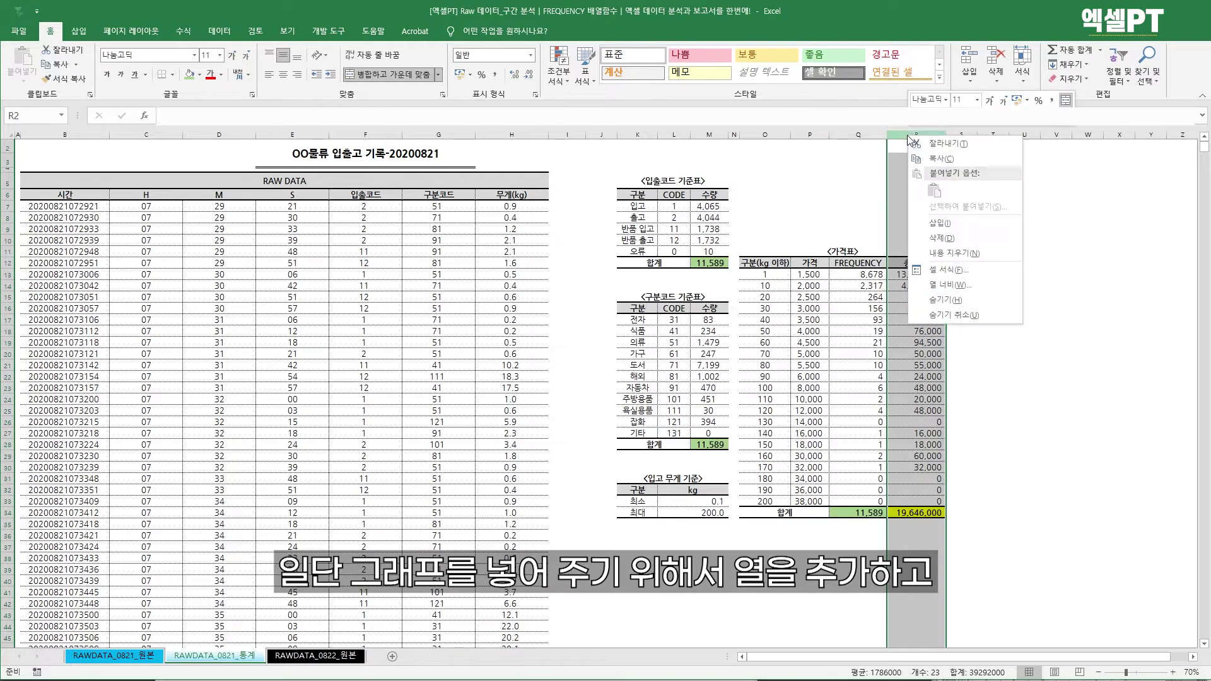
pyautogui.click(930, 232)
# Copy the 총 금액 column from header to total and paste only its formatting into the adjacent column starting at T12.
pyautogui.click(979, 282)
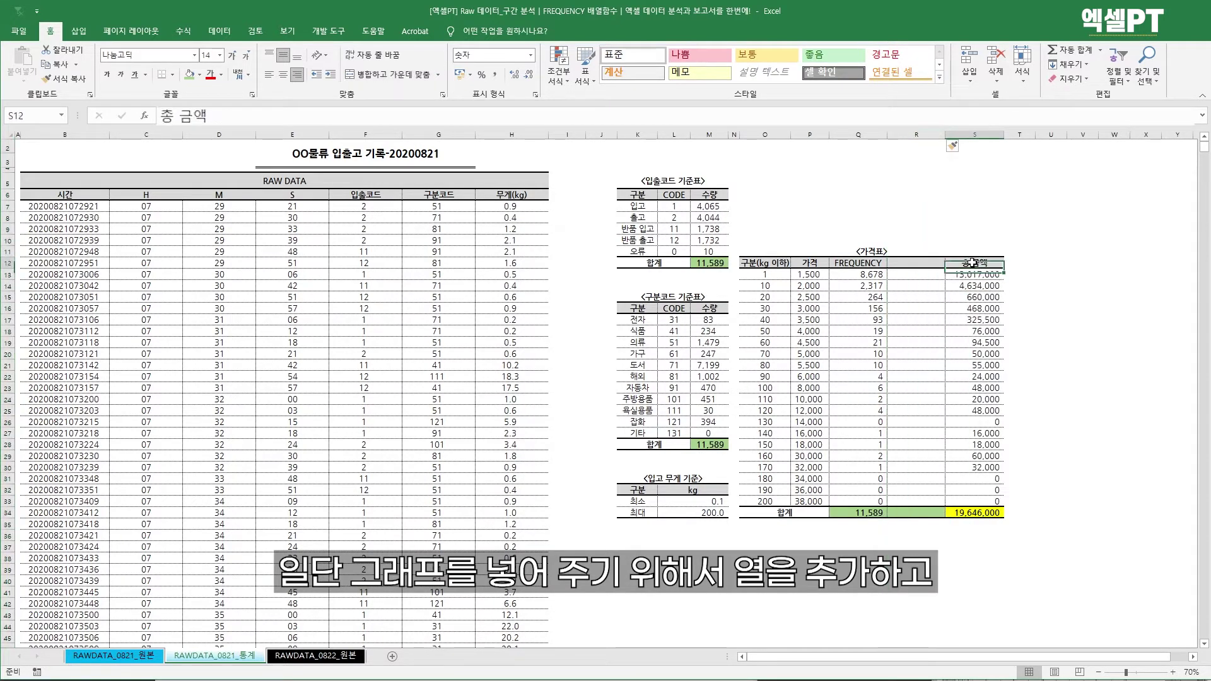
pyautogui.moveTo(974, 262); pyautogui.dragTo(978, 512)
pyautogui.hotkey('ctrl', 'c')
pyautogui.click(1020, 263)
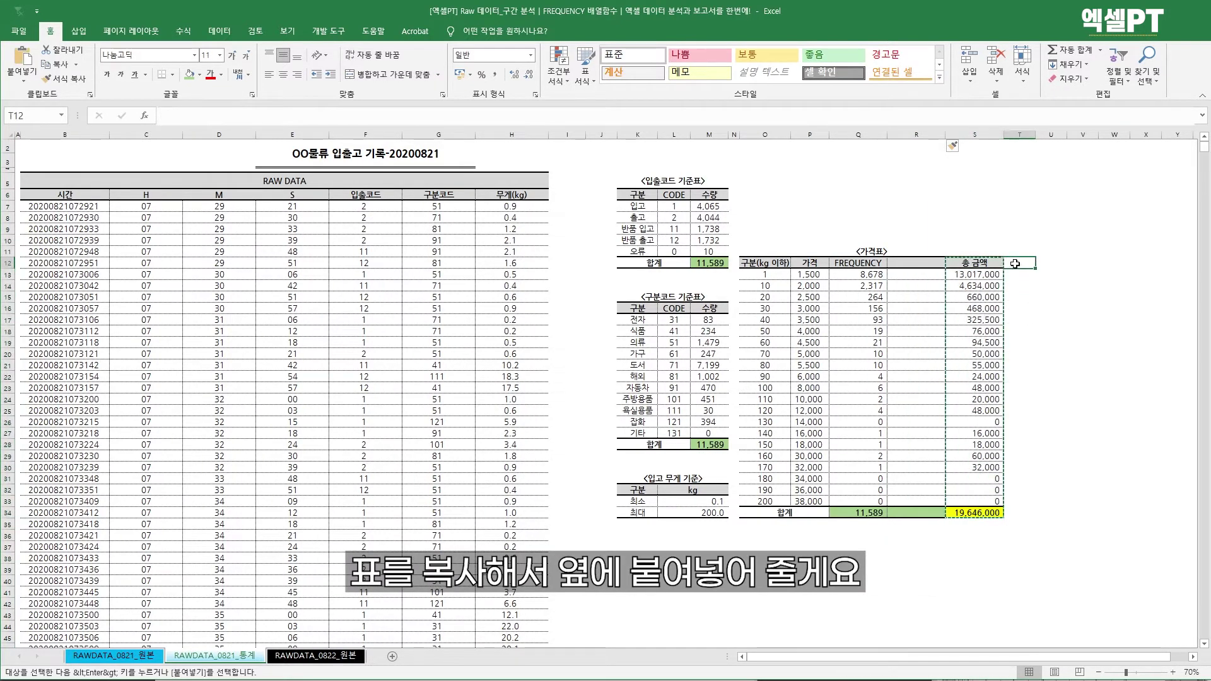
pyautogui.hotkey('ctrl', 'v')
pyautogui.press('ctrl')
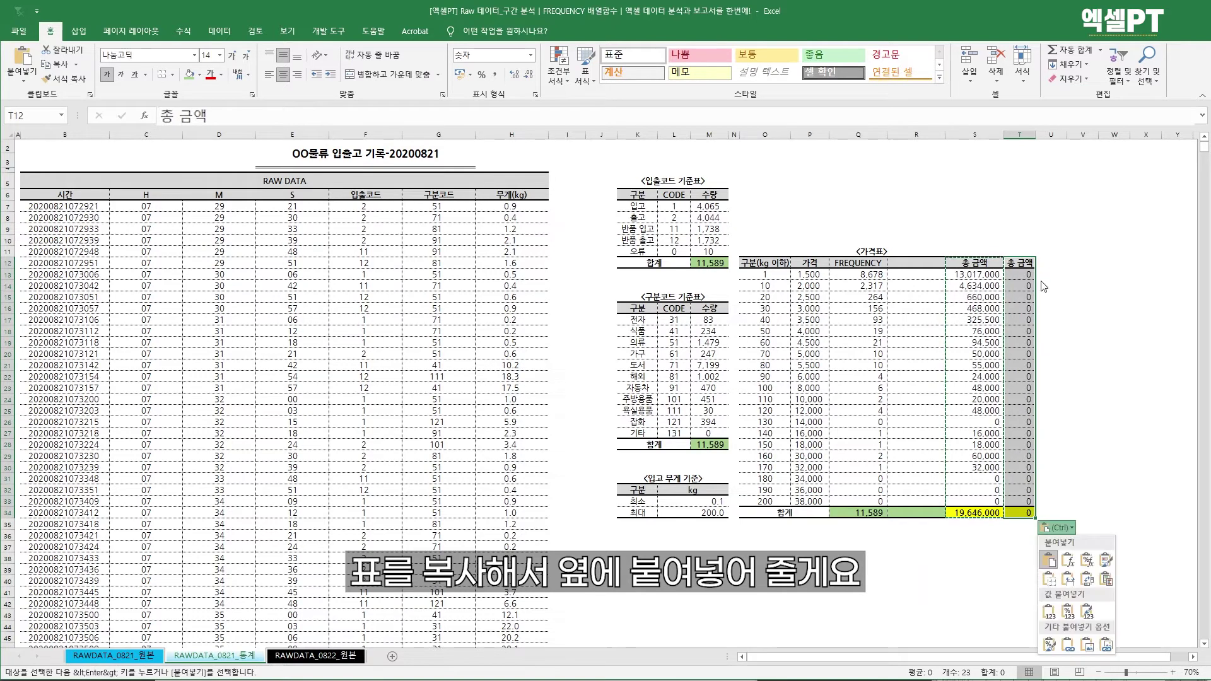
pyautogui.press('r')
pyautogui.click(1062, 296)
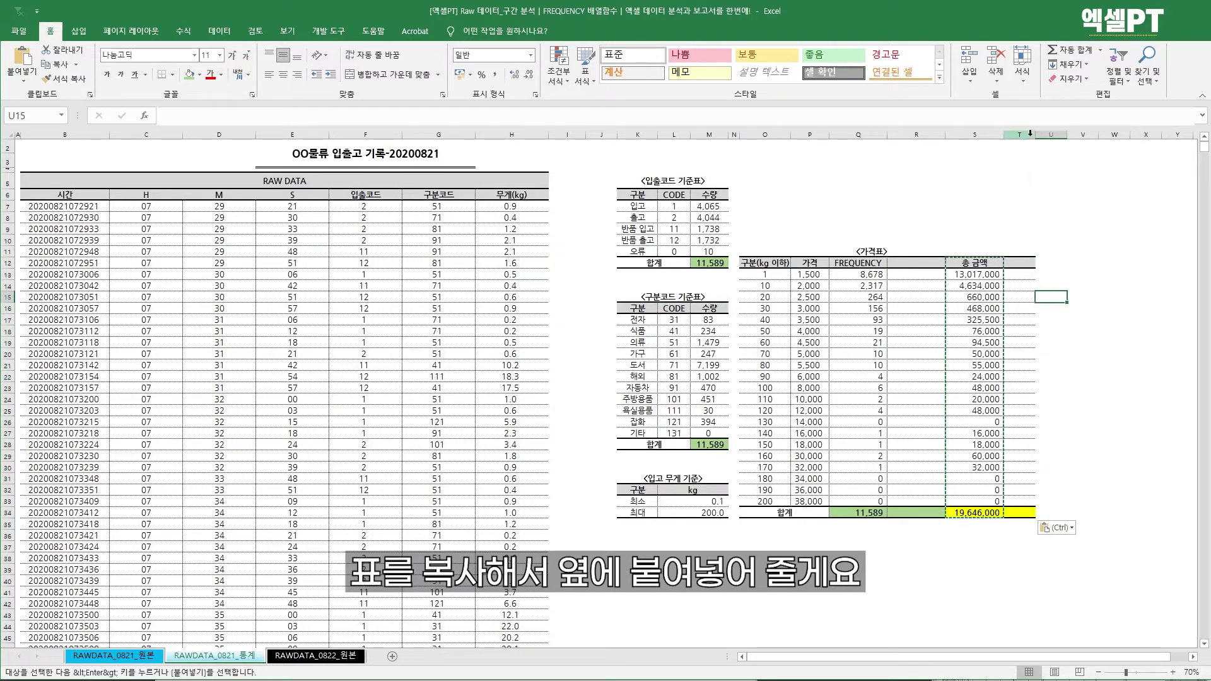
# Set the width of the two blank columns R and T to 20.
pyautogui.click(916, 134)
pyautogui.keyDown('ctrl'); pyautogui.click(1019, 134); pyautogui.keyUp('ctrl')
pyautogui.rightClick(1019, 132)
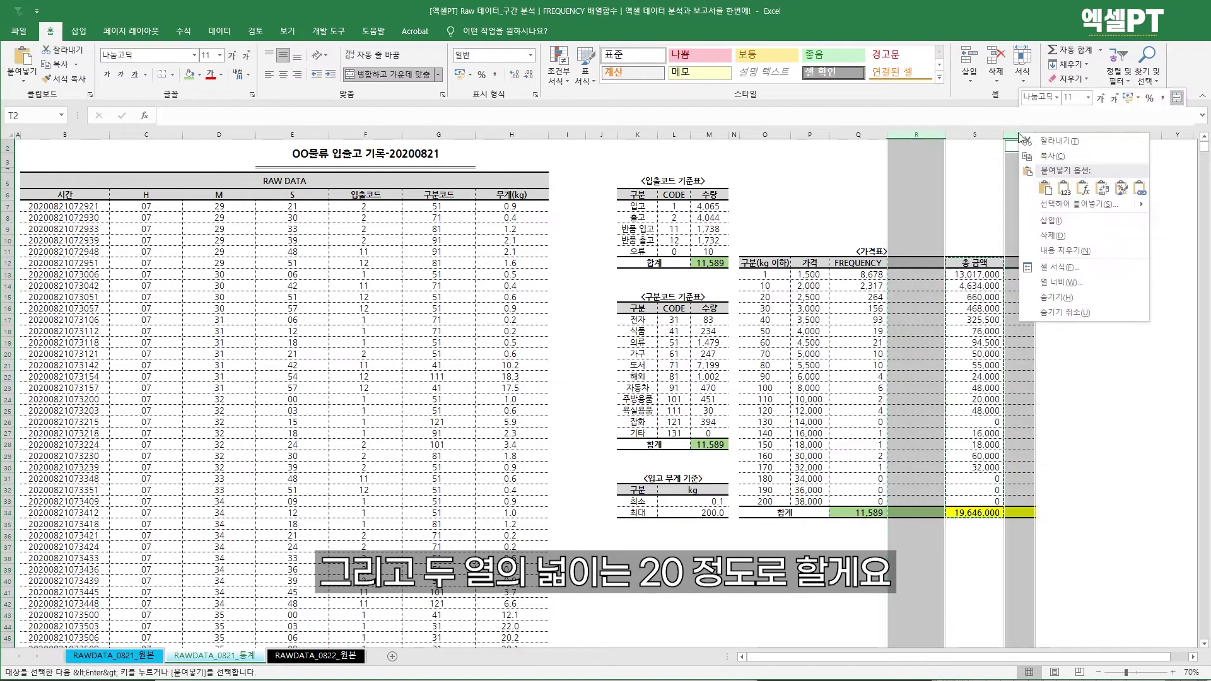
pyautogui.click(1072, 269)
pyautogui.write('20')
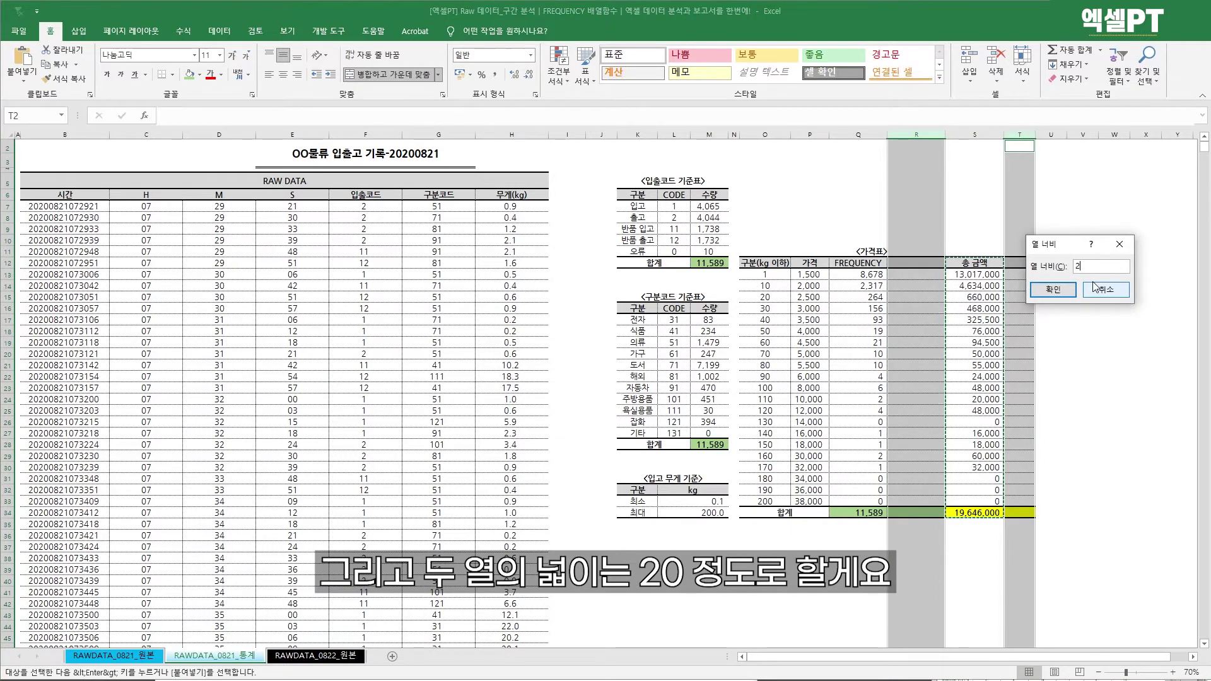
pyautogui.press('Return')
pyautogui.click(1119, 332)
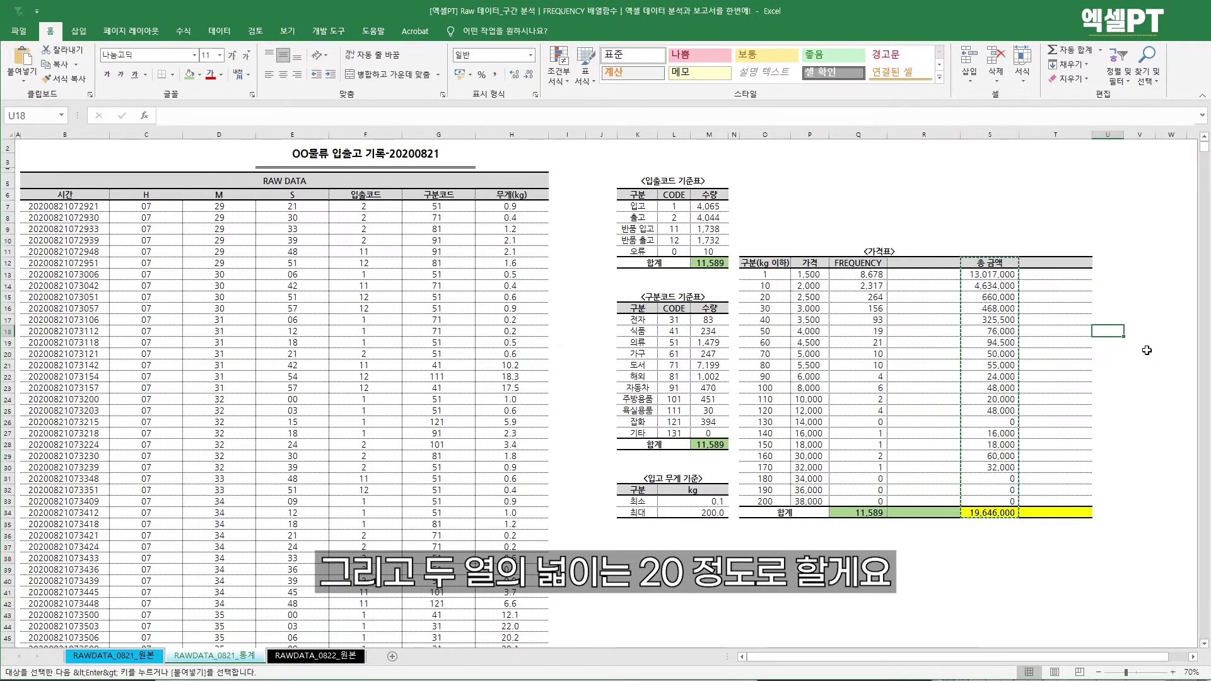
# Enter the header 비율분포(수량) in cell R12 of the price table.
pyautogui.doubleClick(942, 268)
pyautogui.write('비')
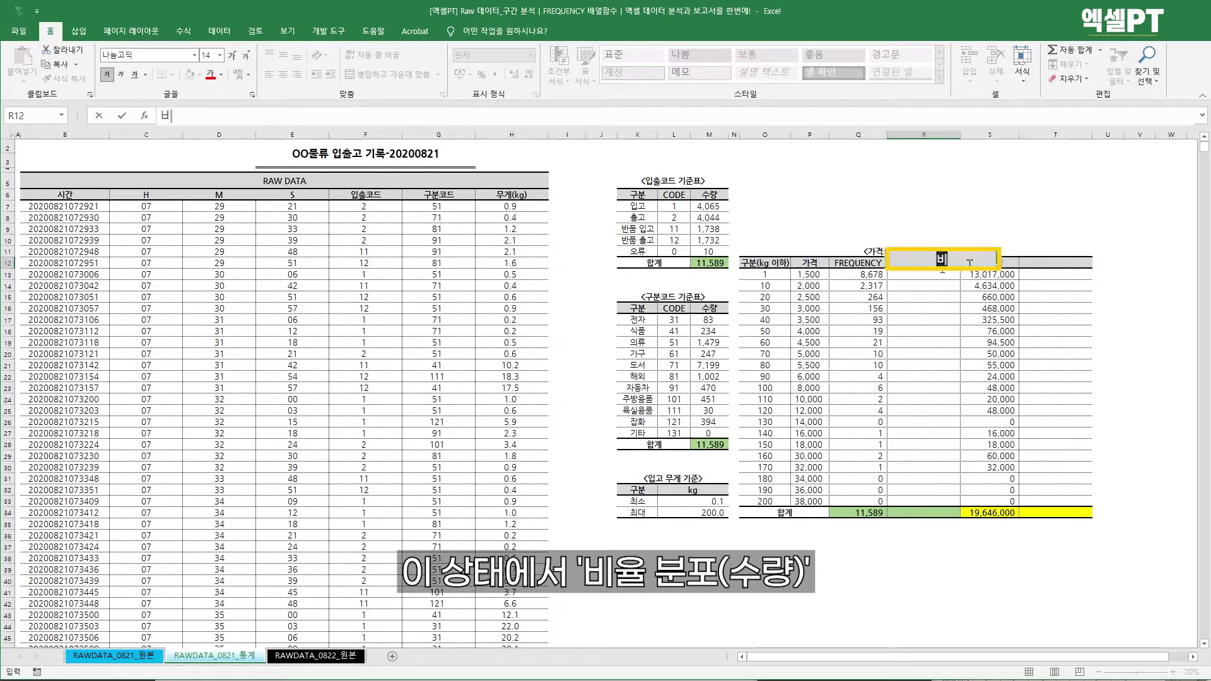
pyautogui.write('율분포(수량)')
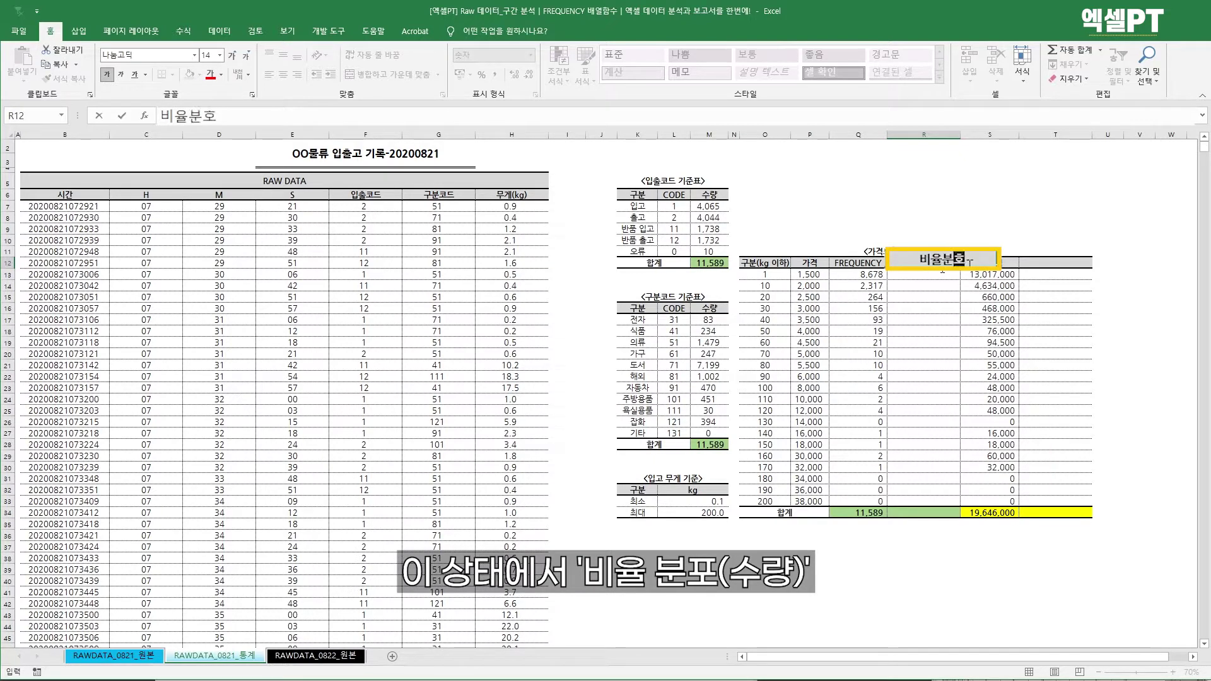
pyautogui.press('Tab')
# Copy the 비율분포(수량) header to T12 and change the copy to 비율분포(금액).
pyautogui.click(941, 267)
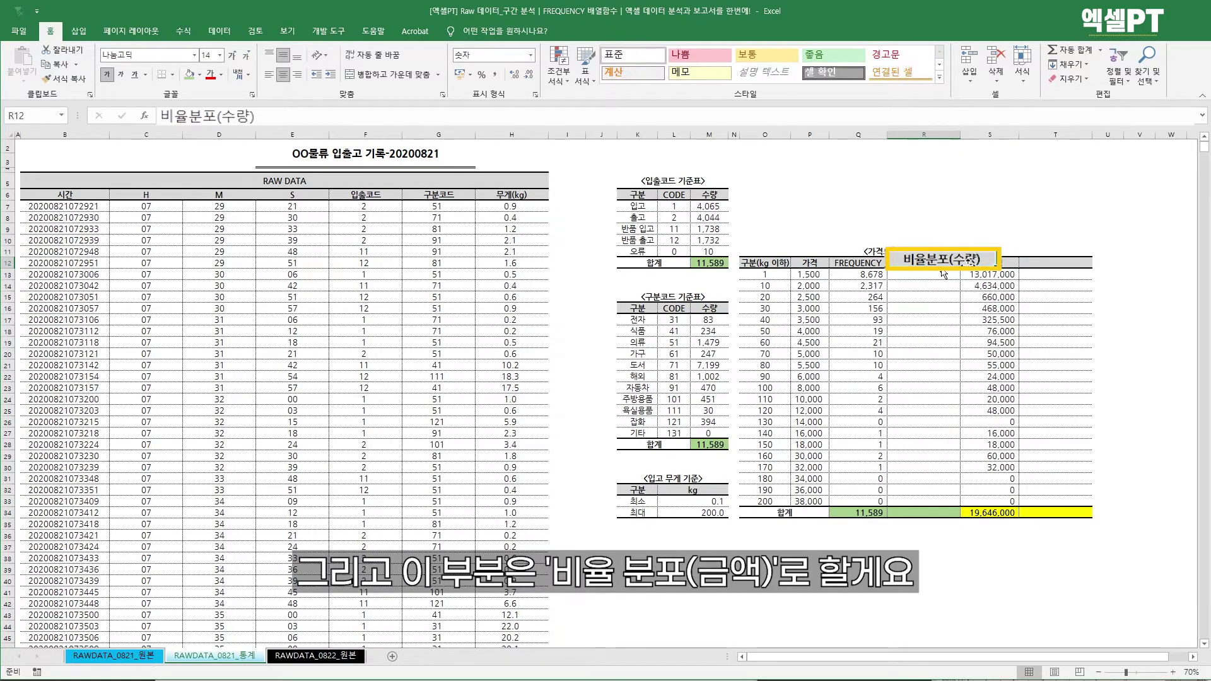
pyautogui.hotkey('ctrl', 'c')
pyautogui.press('Right')
pyautogui.press('Right')
pyautogui.hotkey('ctrl', 'v')
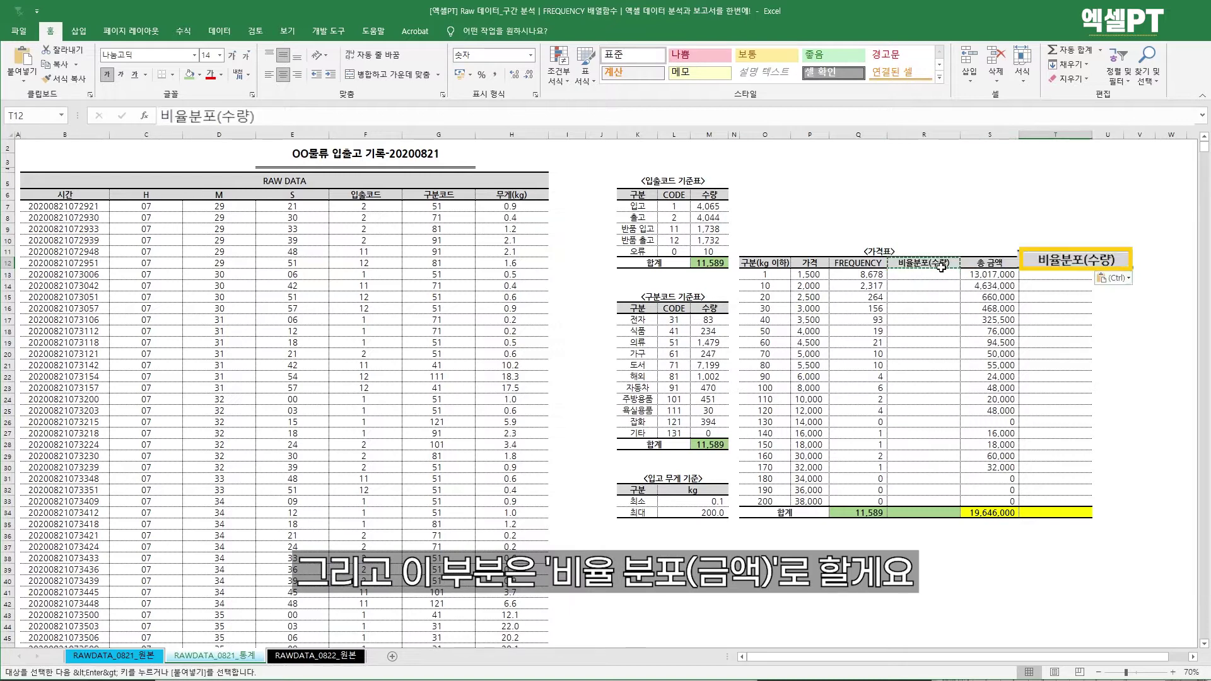
pyautogui.press('F2')
pyautogui.press('Left')
pyautogui.press('Left')
pyautogui.press('Left')
pyautogui.press('Left')
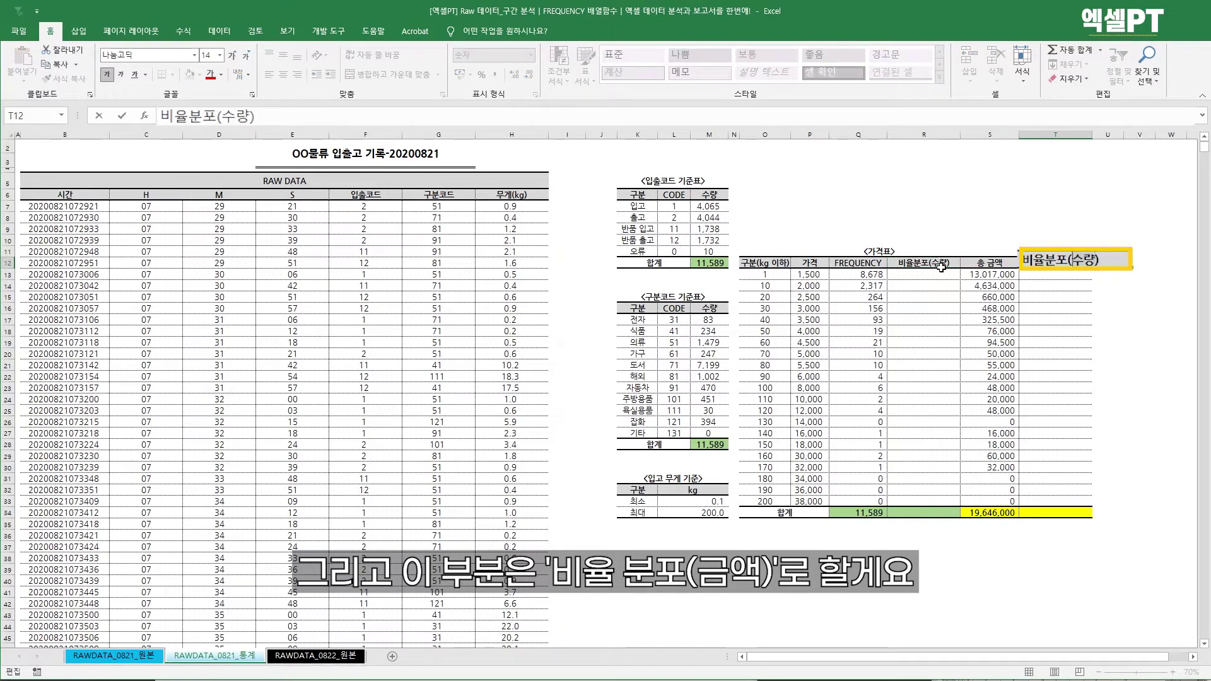
pyautogui.press('BackSpace')
pyautogui.press('BackSpace')
pyautogui.write('금액')
pyautogui.press('Return')
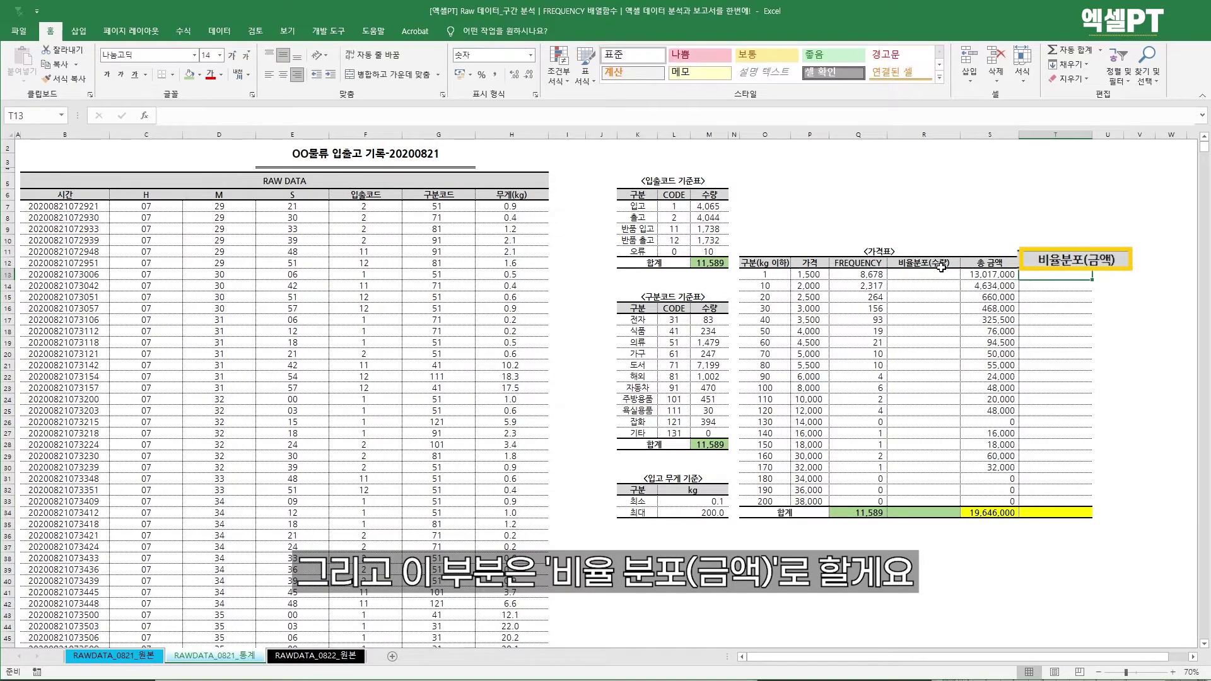
# Rename the FREQUENCY header of the price table to 수량.
pyautogui.click(942, 276)
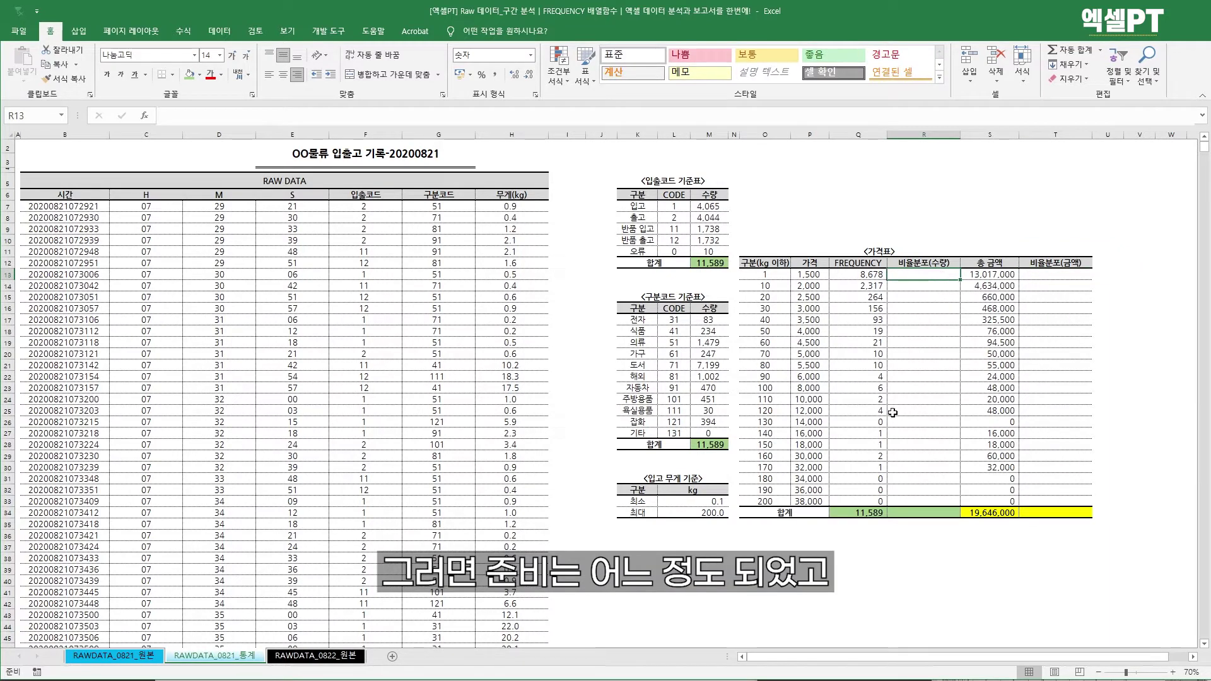
pyautogui.click(857, 263)
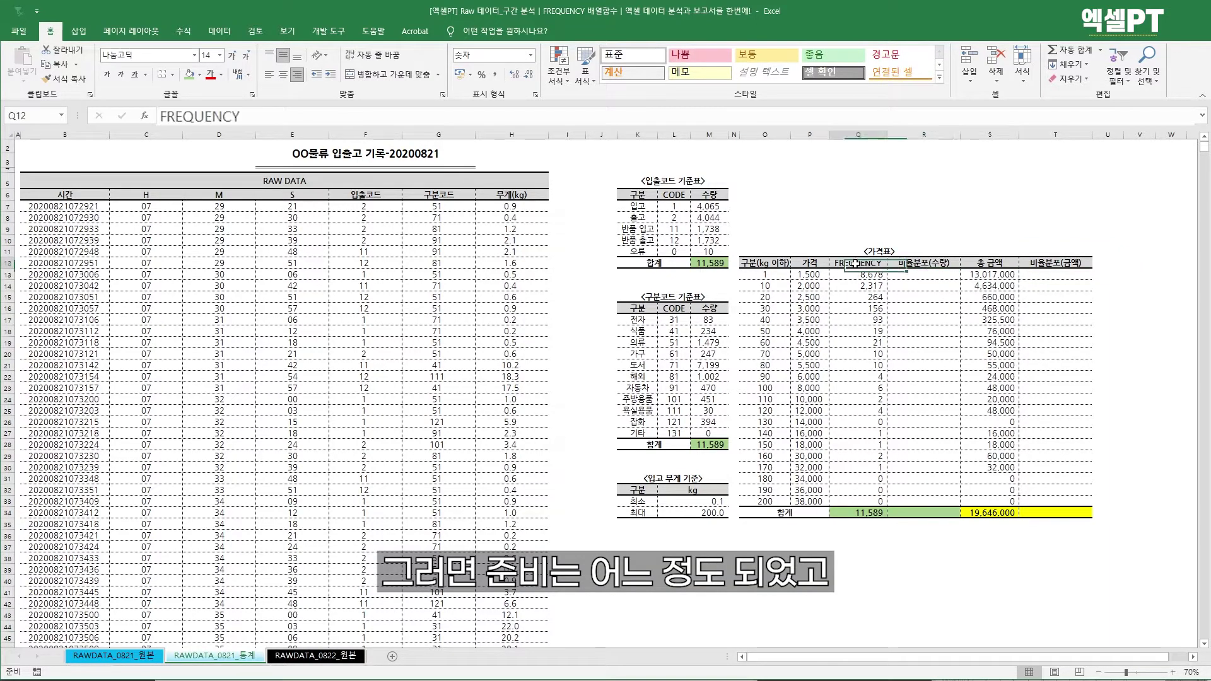
pyautogui.write('수량')
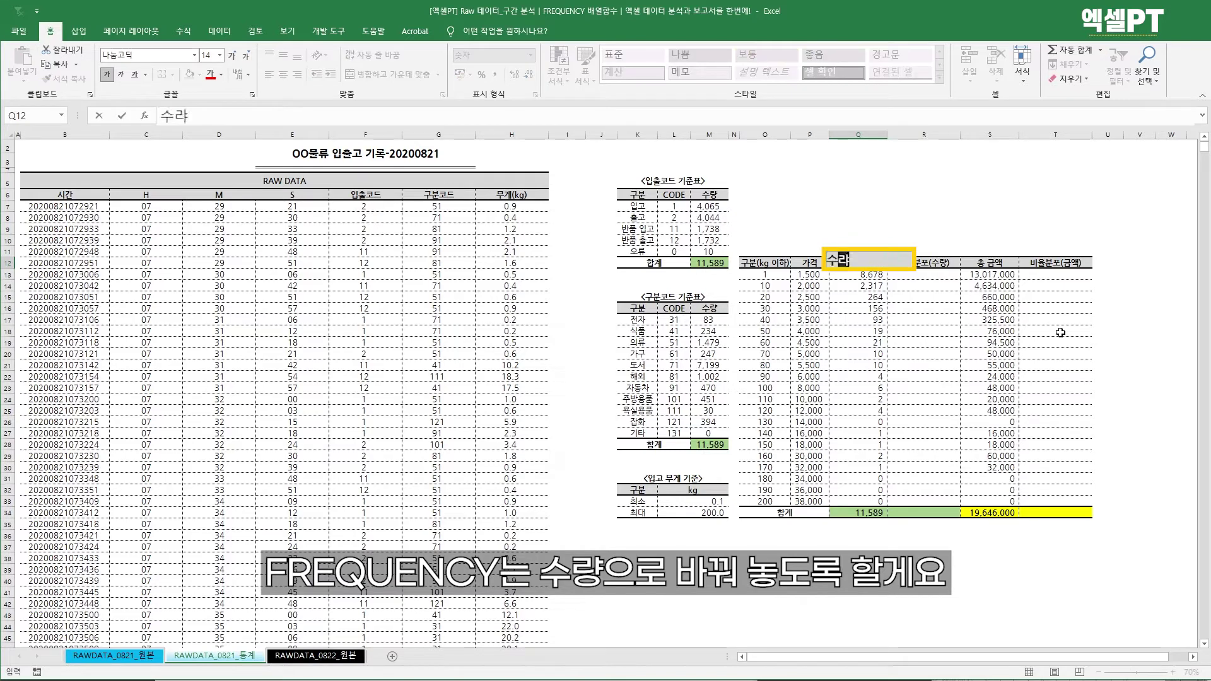
pyautogui.press('Return')
pyautogui.click(923, 288)
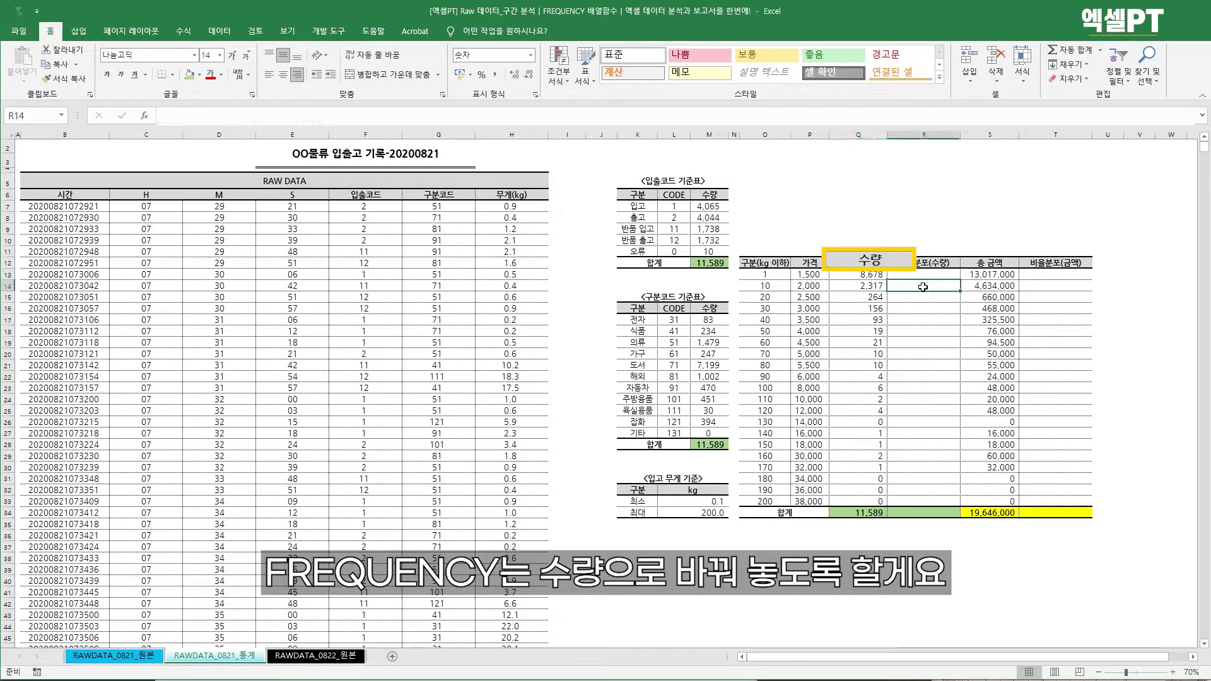
pyautogui.click(934, 329)
# Calculate each weight range's share of the total quantity with =Q13/$Q$34 in R13 and copy it down through R33.
pyautogui.click(910, 275)
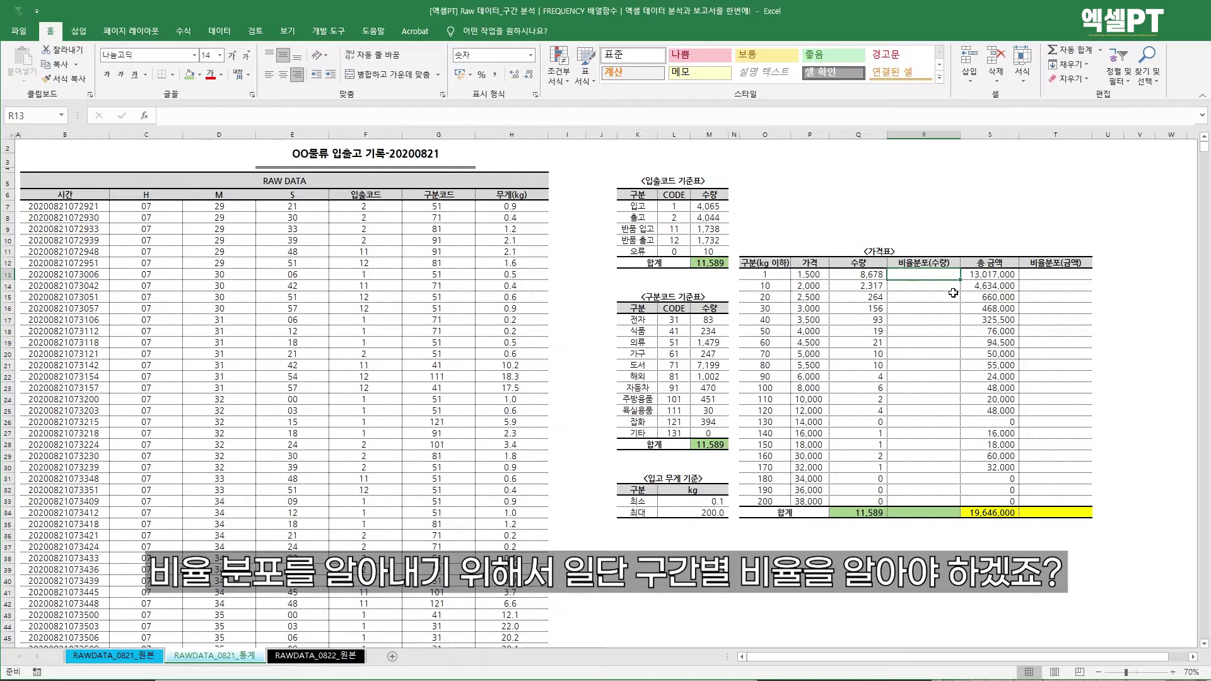
pyautogui.write('=')
pyautogui.press('Left')
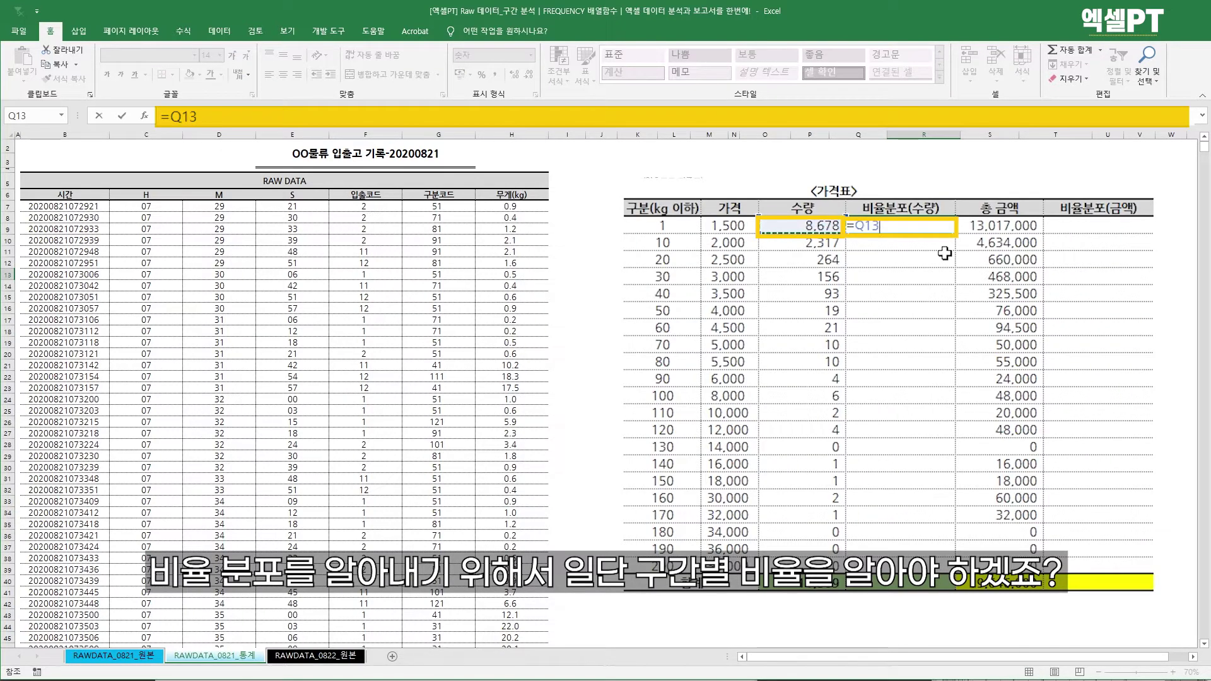
pyautogui.write('/')
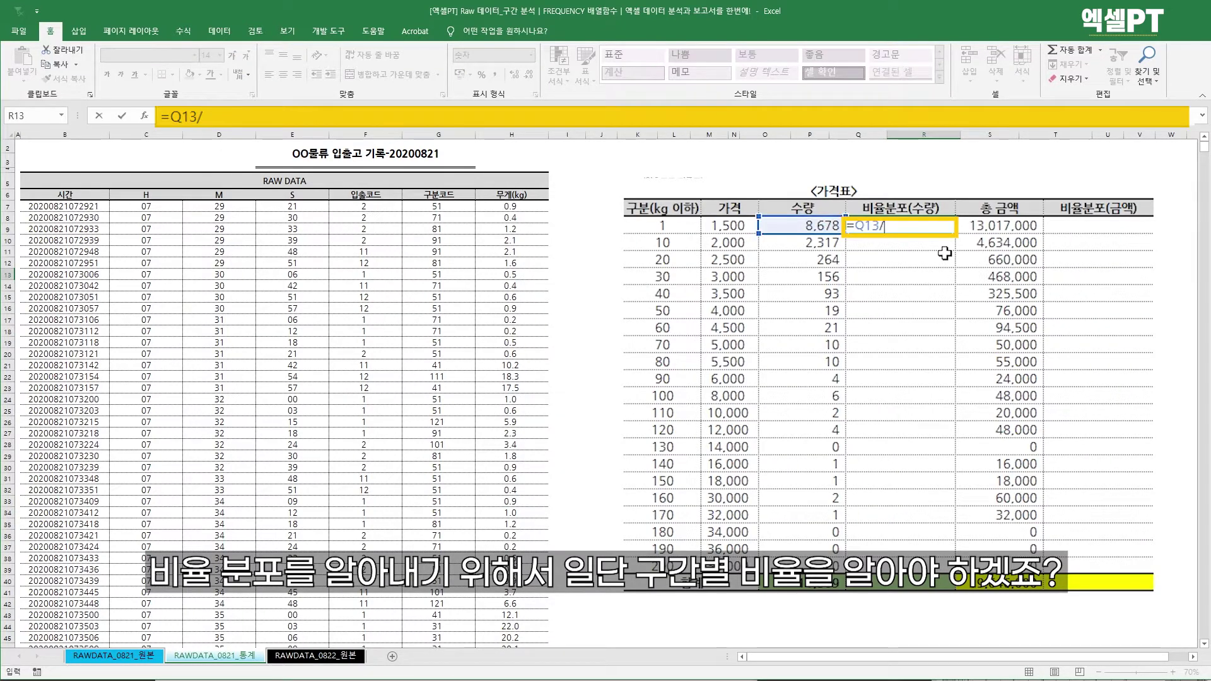
pyautogui.click(786, 582)
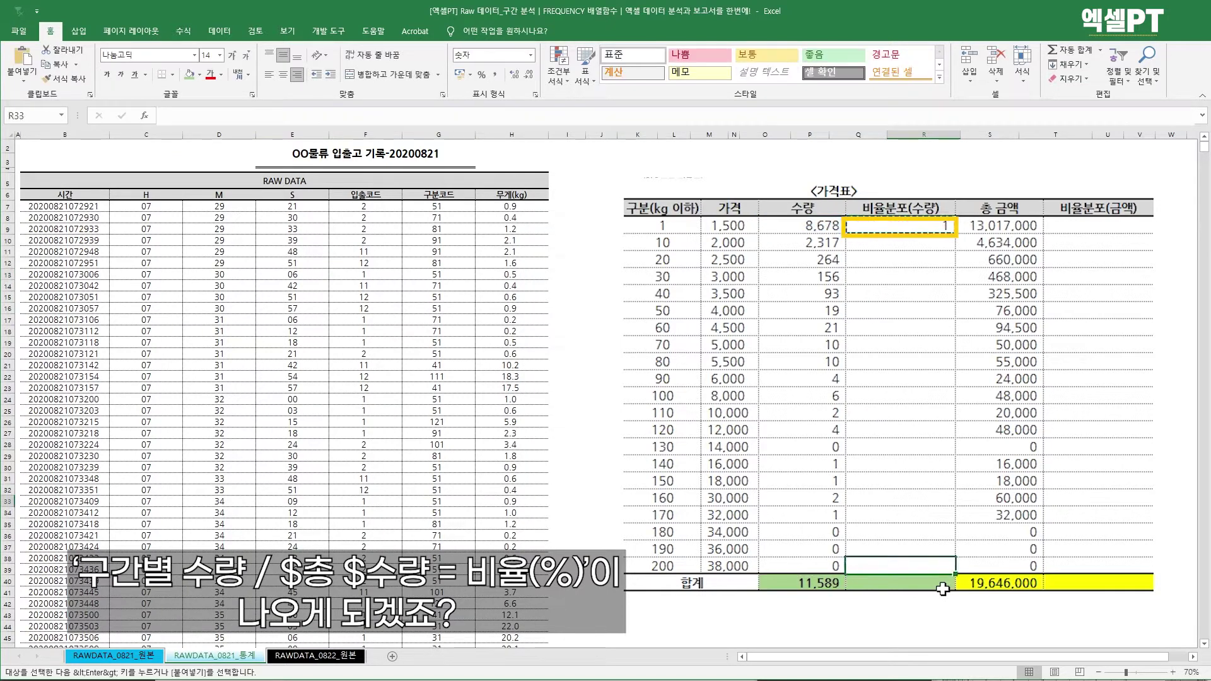
pyautogui.hotkey('ctrl', 'shift', 'Up')
pyautogui.hotkey('ctrl', 'v')
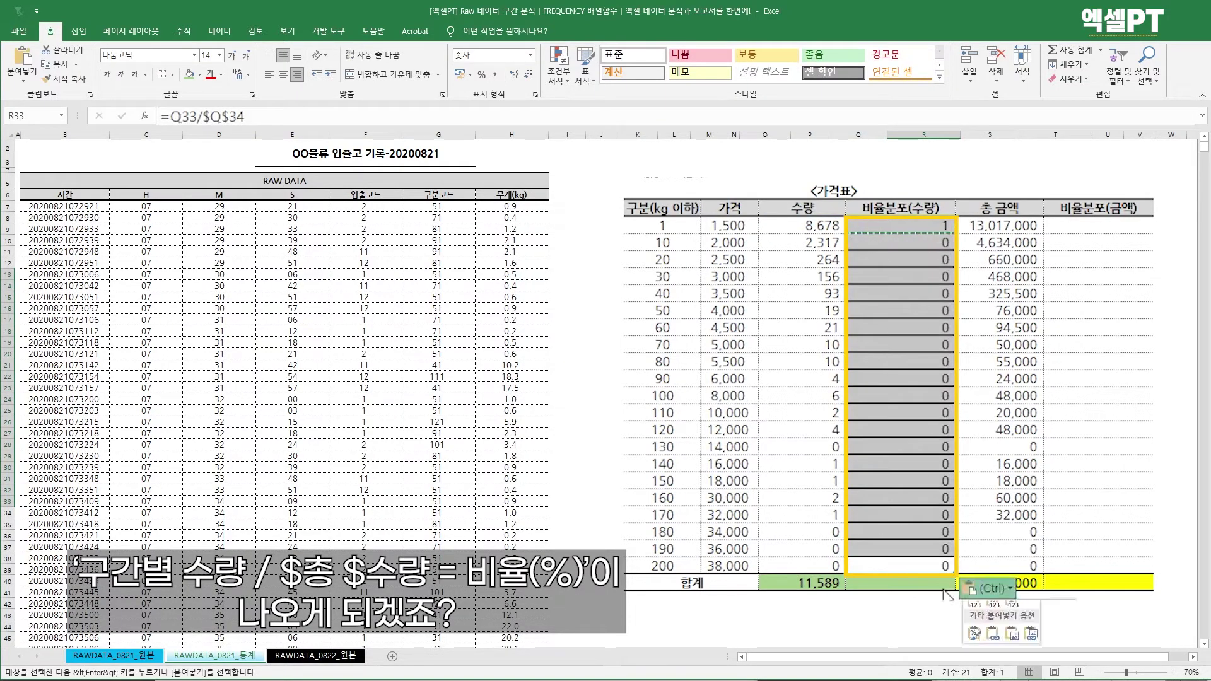
# Format the 비율분포(수량) values as percentages with two decimal places.
pyautogui.click(481, 75)
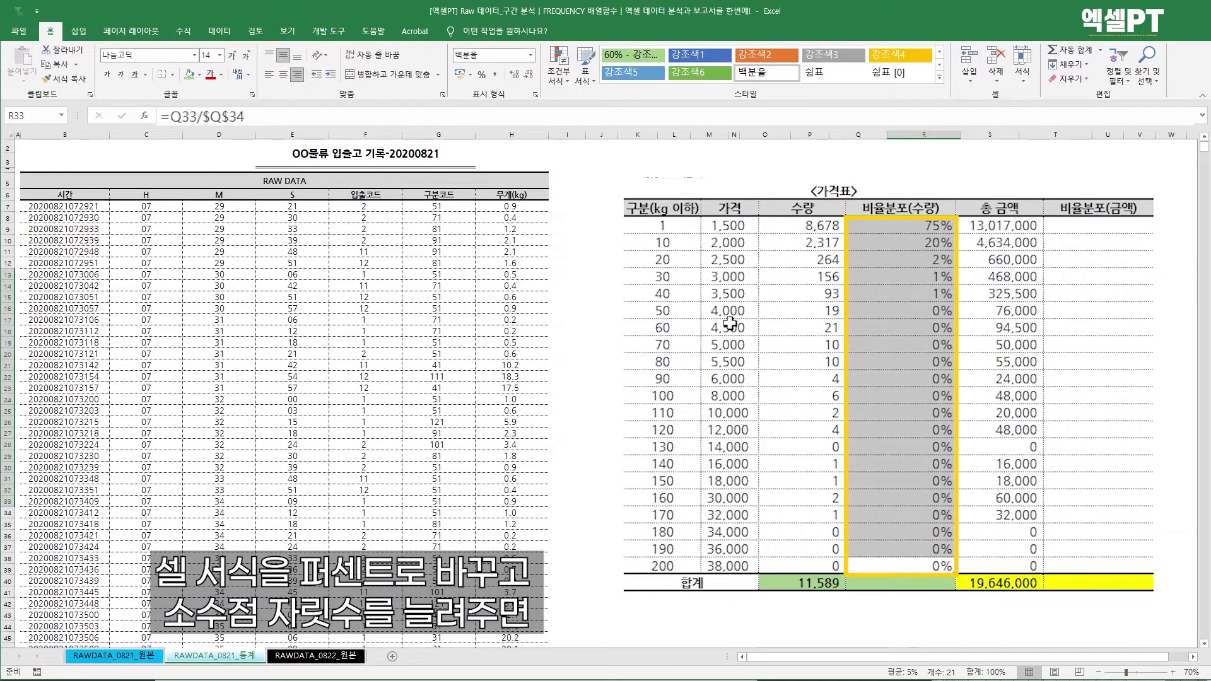
pyautogui.click(514, 75)
pyautogui.click(513, 75)
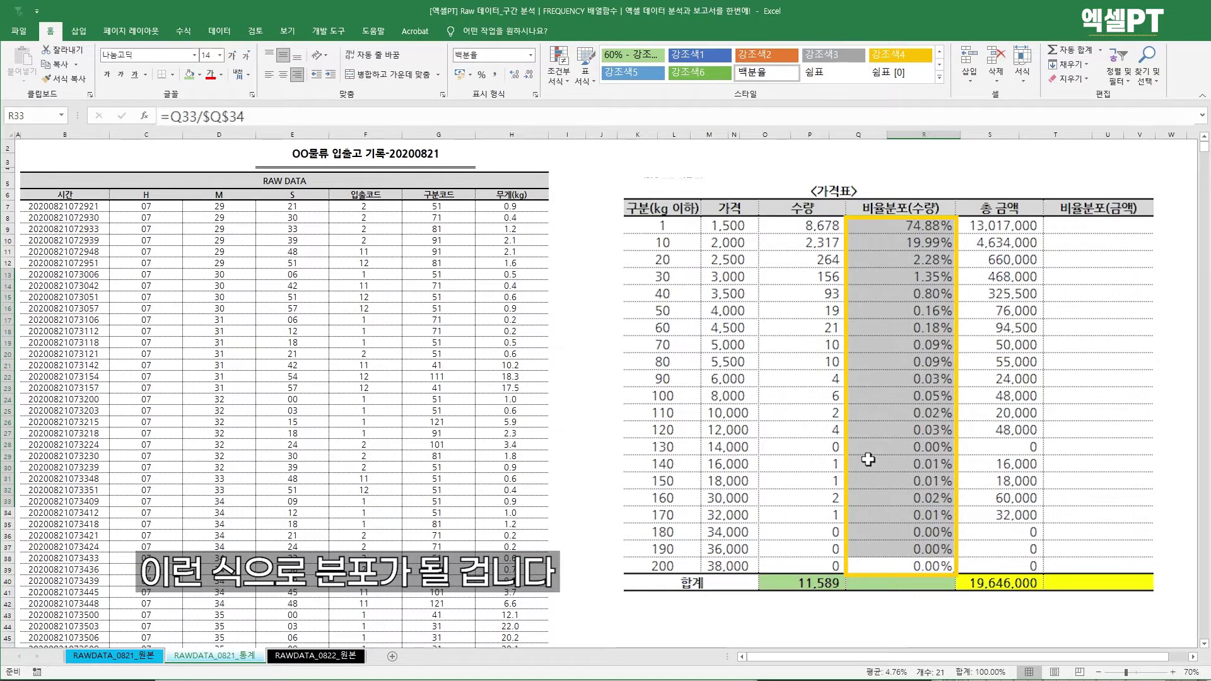
# Copy the ratio formula from R13 to T13 and move its divisor to the 총 금액 total, giving =S13/$S$34.
pyautogui.click(908, 225)
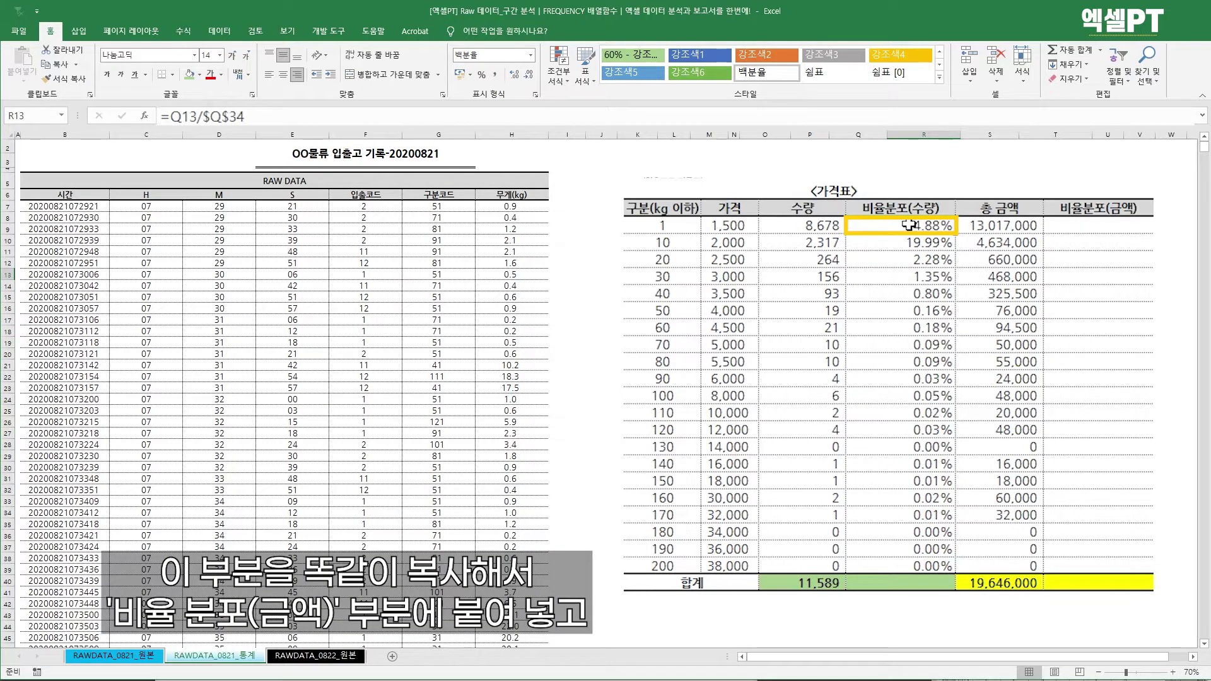
pyautogui.moveTo(908, 226); pyautogui.dragTo(919, 558)
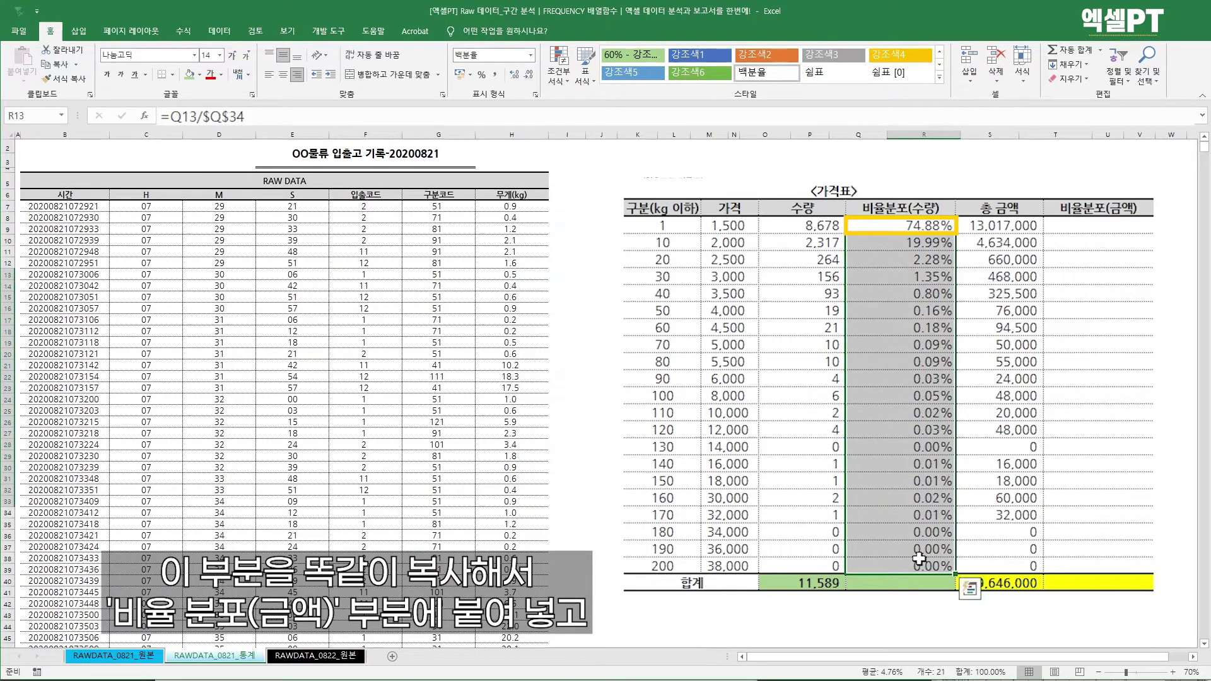
pyautogui.click(911, 229)
pyautogui.hotkey('ctrl', 'c')
pyautogui.click(1066, 230)
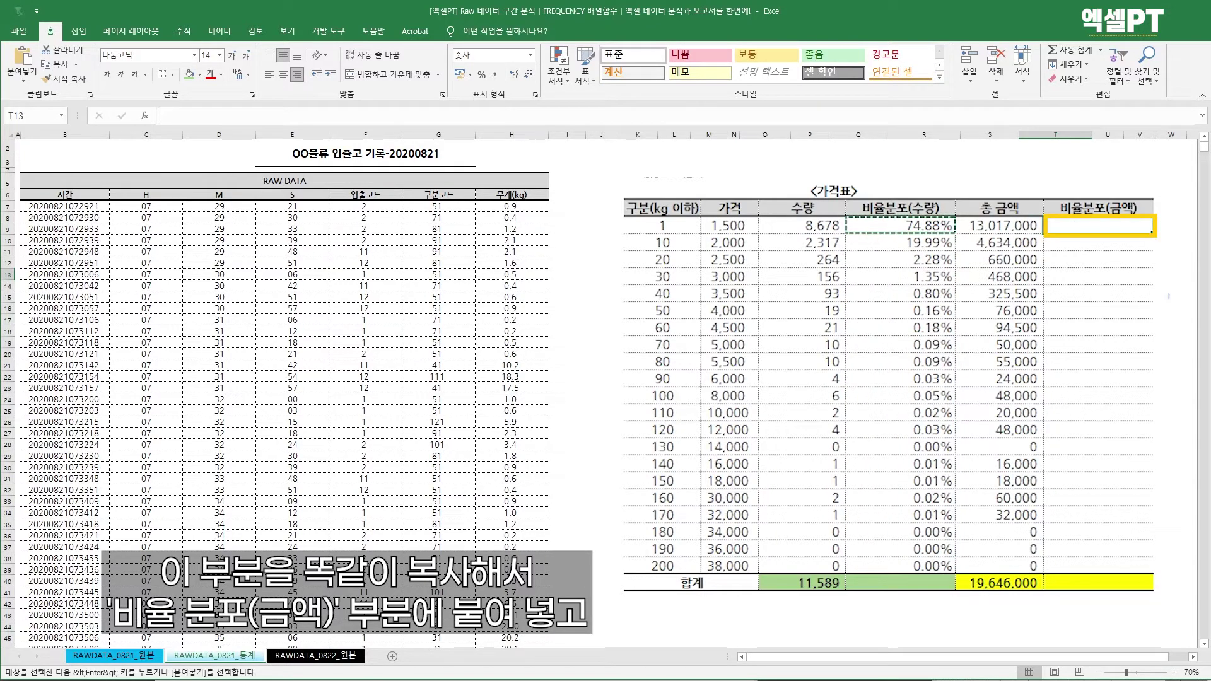
pyautogui.hotkey('ctrl', 'v')
pyautogui.doubleClick(1131, 227)
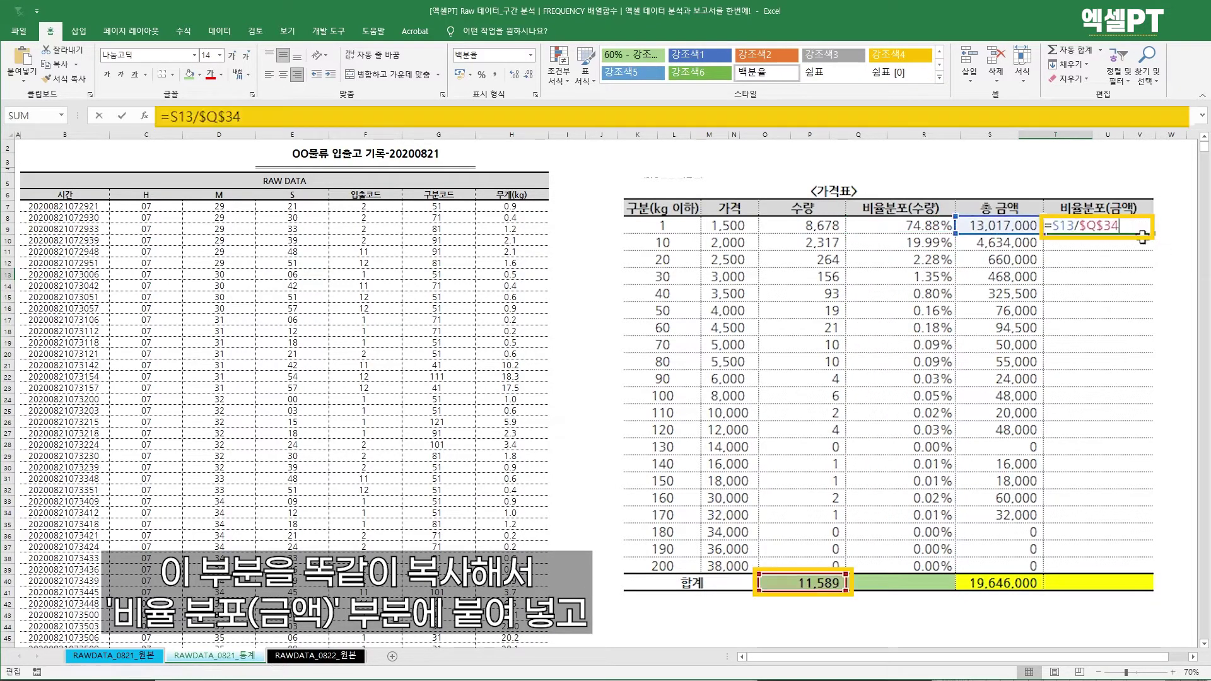
pyautogui.moveTo(825, 595); pyautogui.dragTo(994, 582)
pyautogui.press('Return')
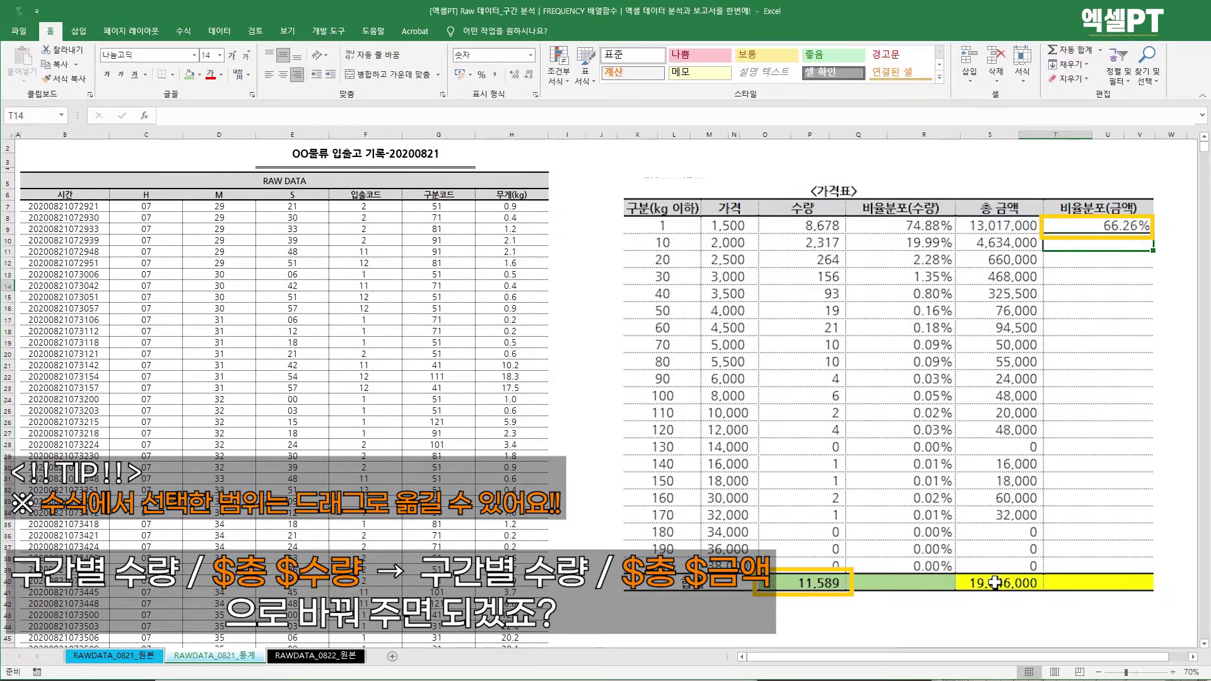
# Copy the T13 ratio formula and paste only the formula down the 비율분포(금액) column through T33.
pyautogui.press('Up')
pyautogui.hotkey('ctrl', 'c')
pyautogui.press('Left')
pyautogui.hotkey('ctrl', 'Down')
pyautogui.press('Right')
pyautogui.press('Up')
pyautogui.hotkey('ctrl', 'shift', 'Up')
pyautogui.hotkey('ctrl', 'v')
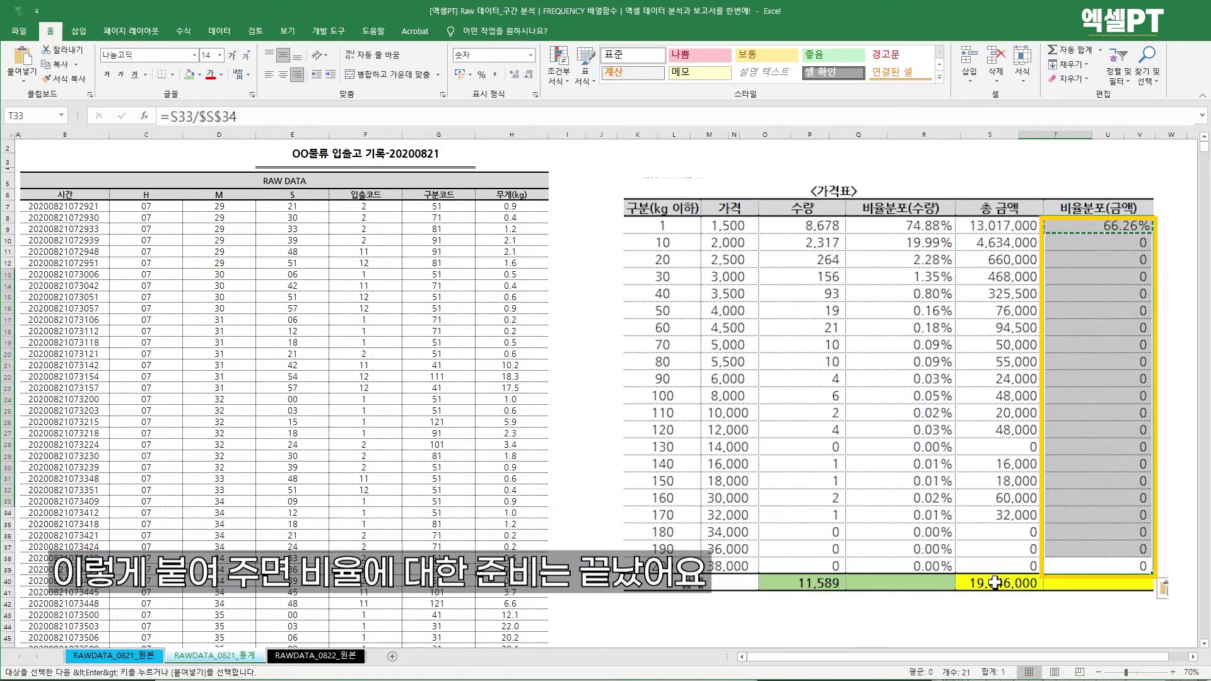
# Format the 비율분포(금액) values as percentages with two decimal places.
pyautogui.click(481, 74)
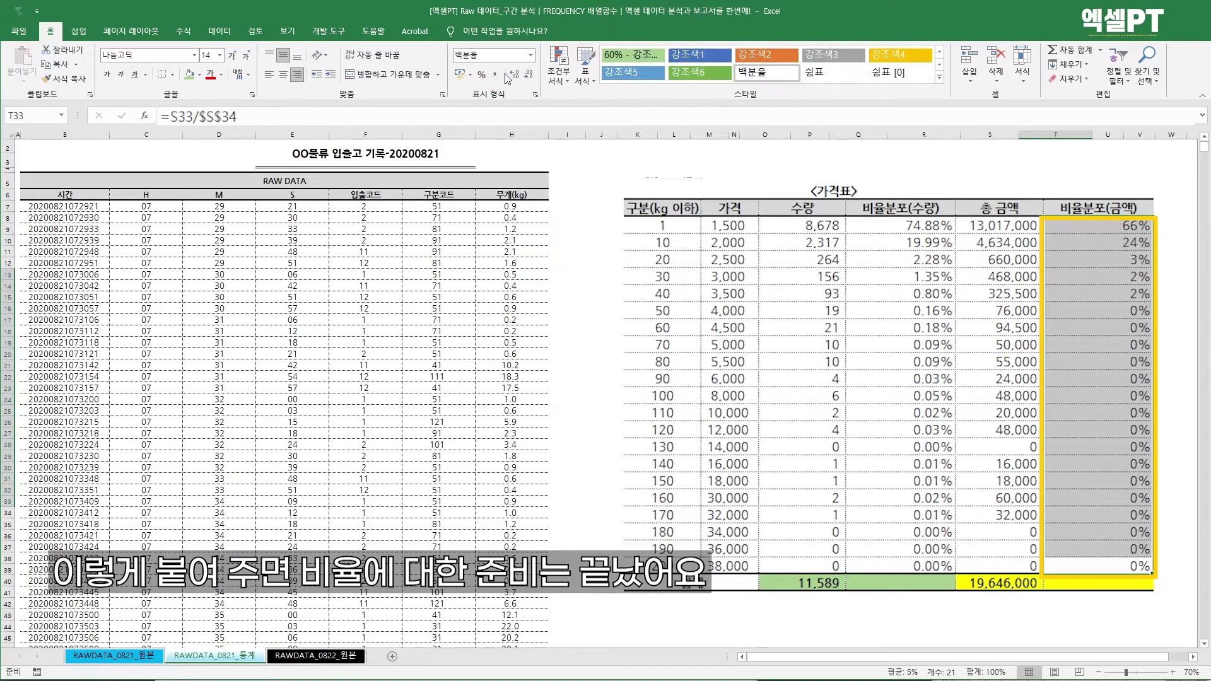
pyautogui.click(514, 77)
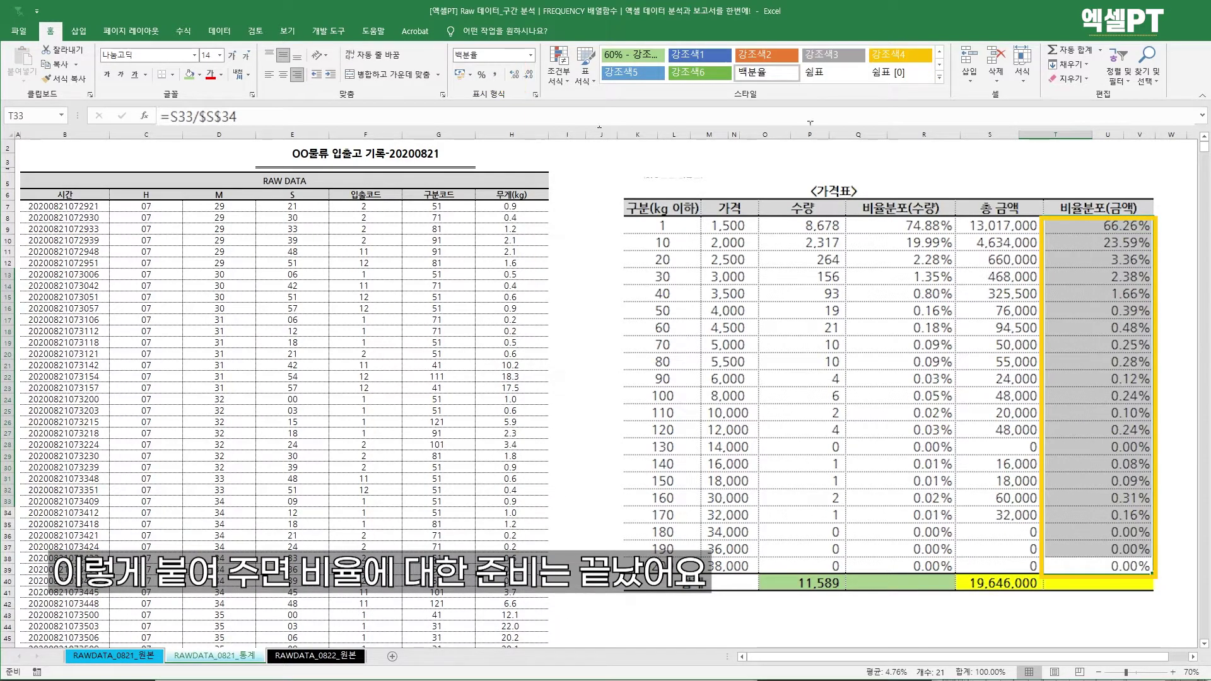
pyautogui.click(888, 323)
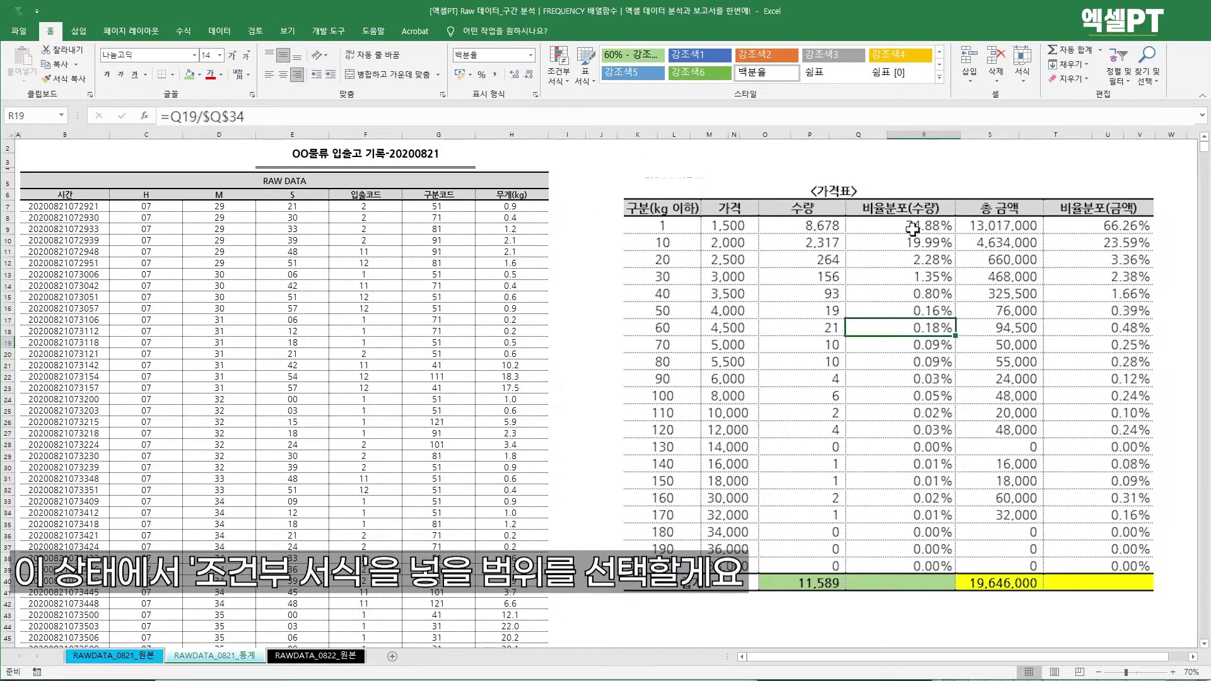
# Select R13:R33 together with T13:T33 and open a custom data bar conditional formatting rule for them.
pyautogui.moveTo(913, 225); pyautogui.dragTo(911, 567)
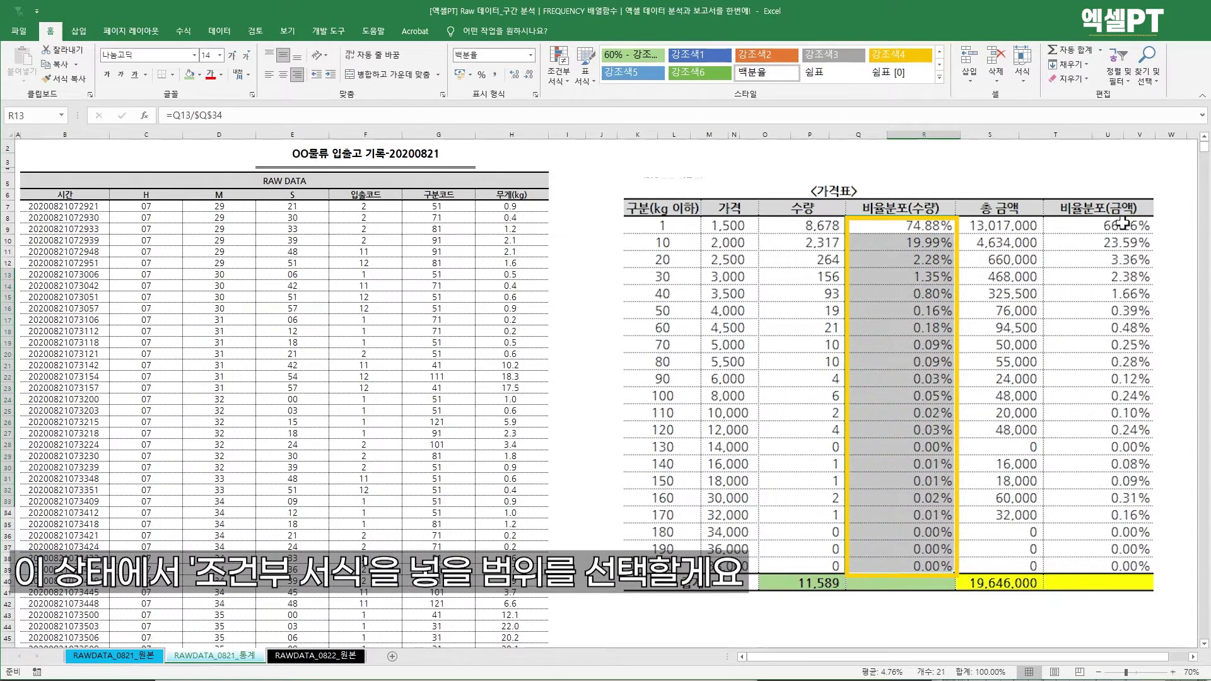
pyautogui.moveTo(1122, 225); pyautogui.dragTo(1117, 563)
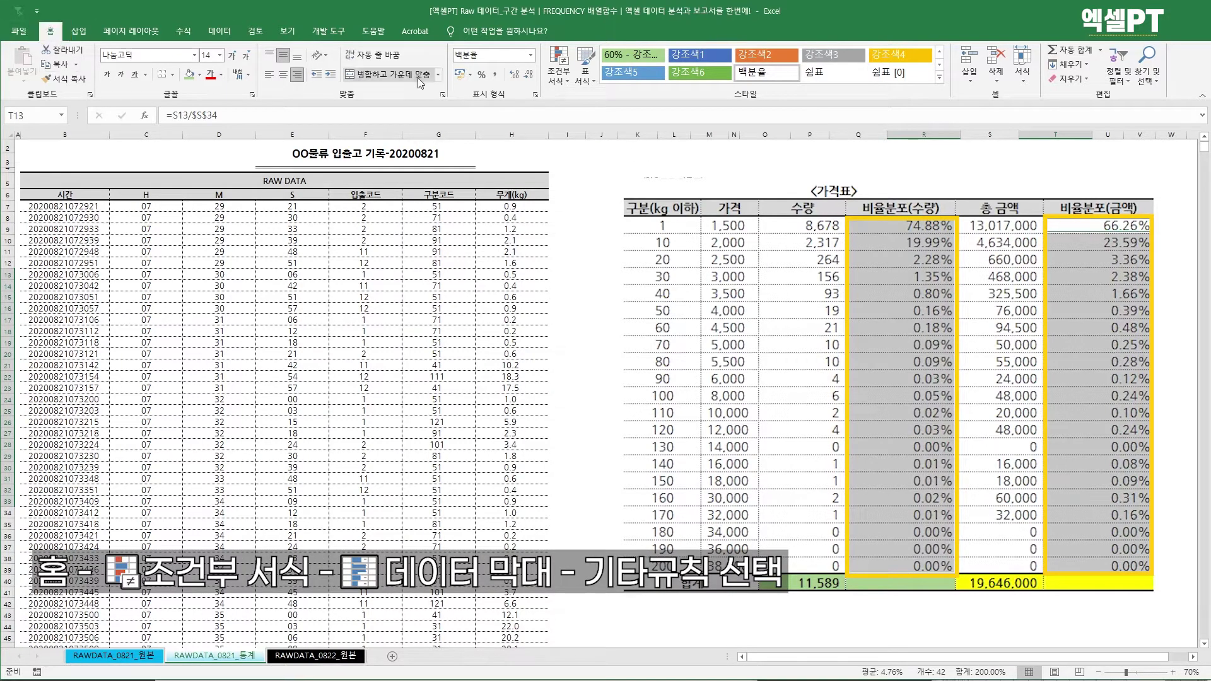
pyautogui.click(567, 82)
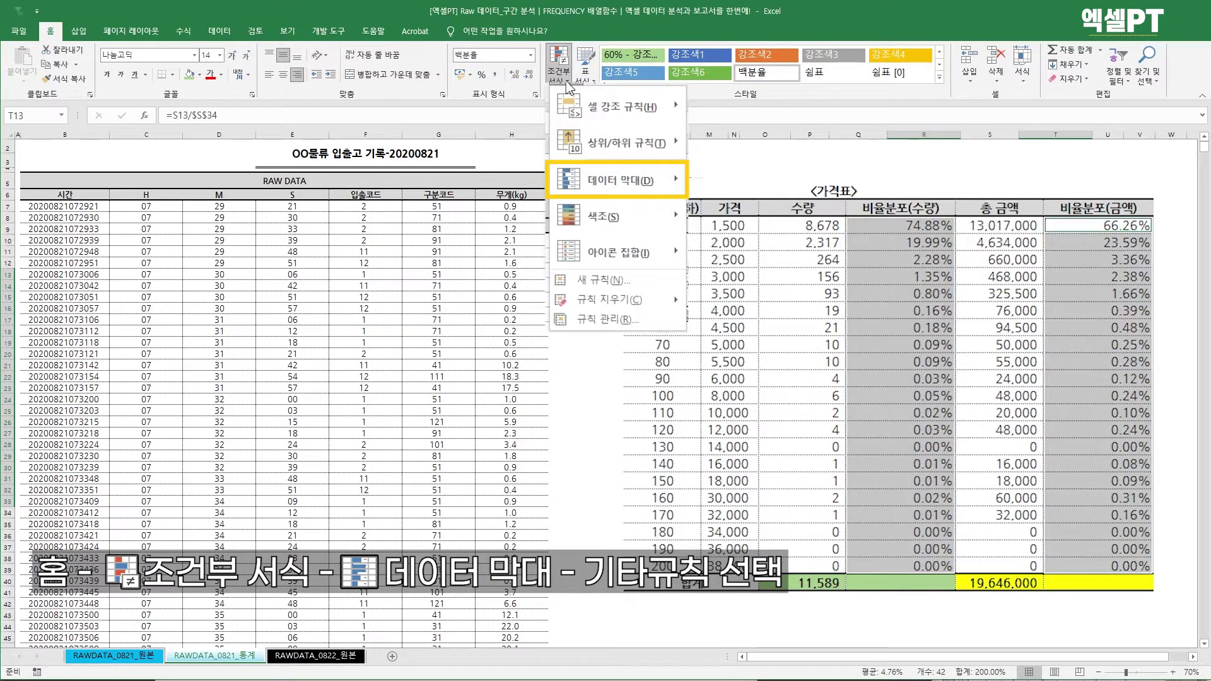
pyautogui.moveTo(637, 158)
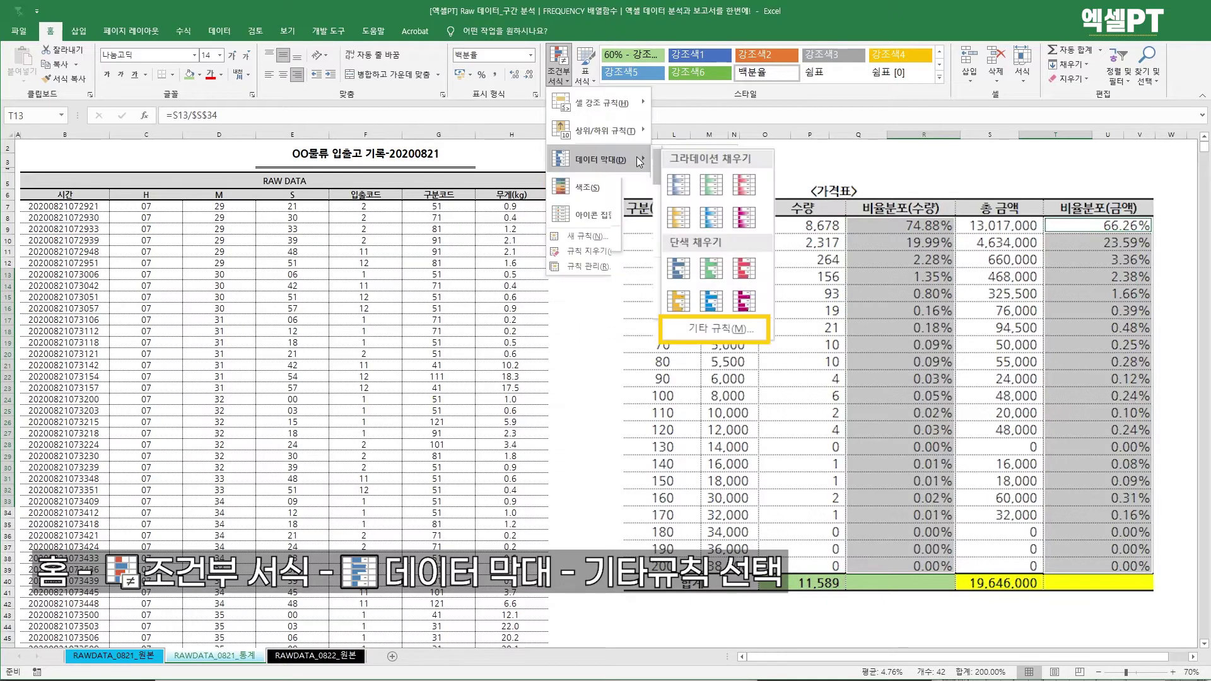
pyautogui.click(748, 331)
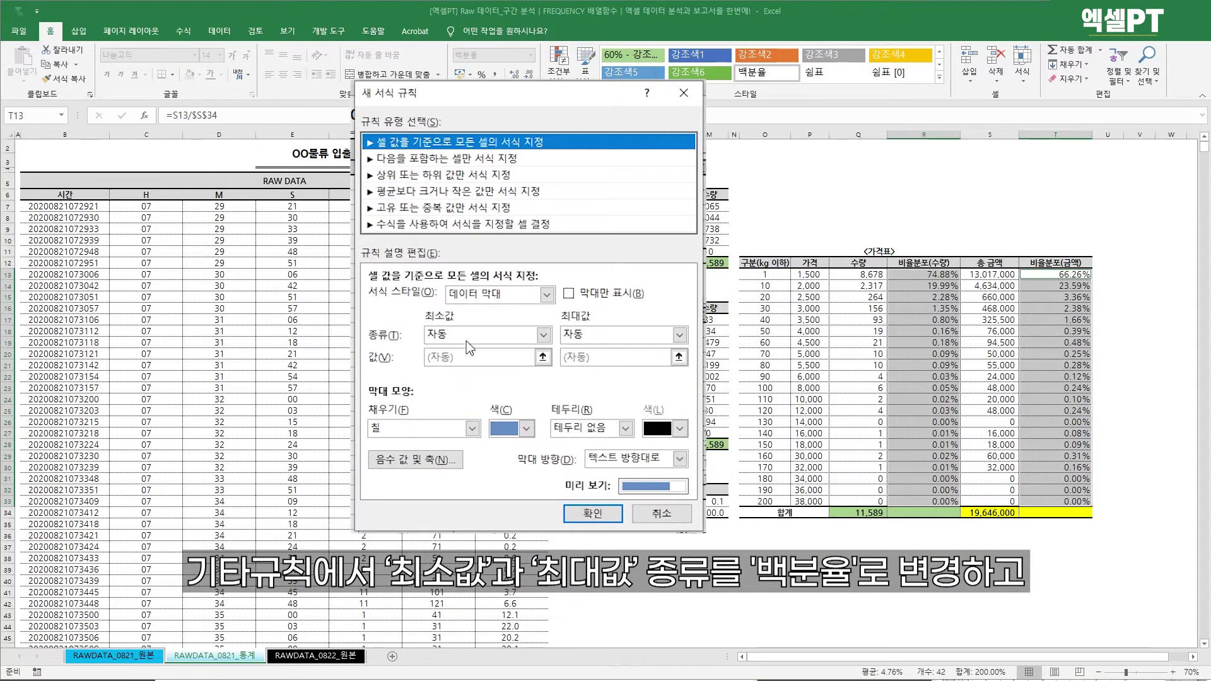
# Set both the minimum and maximum types of the data bar rule to 백분율, with values 0 and 100.
pyautogui.click(545, 347)
pyautogui.click(480, 383)
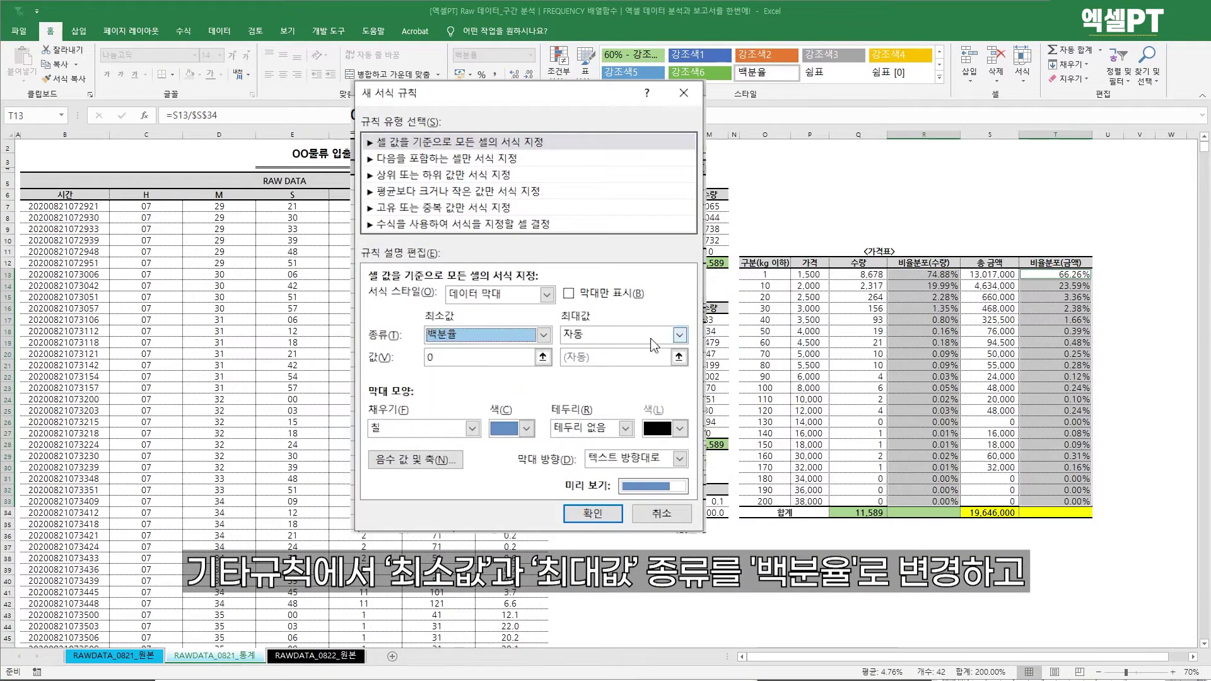
pyautogui.click(680, 335)
pyautogui.click(662, 384)
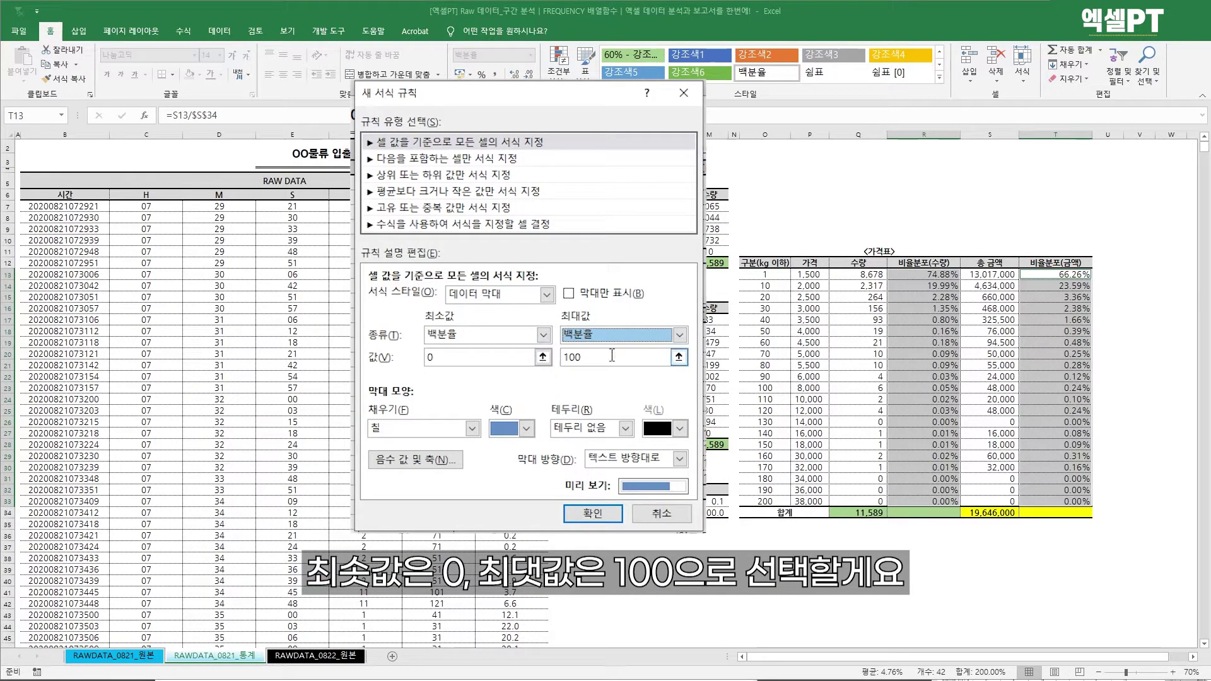
# Give the data bars a gradient fill (그라데이션 채우기) and a solid border (실선 테두리) in dark grey.
pyautogui.click(523, 428)
pyautogui.click(448, 429)
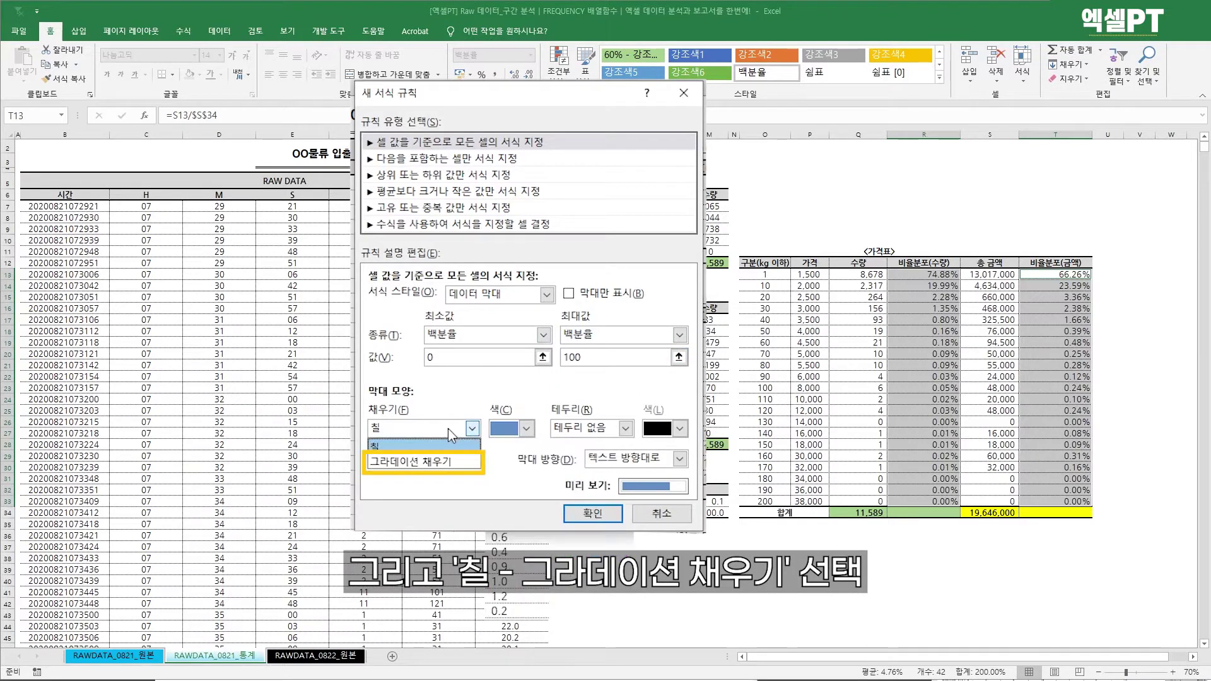
pyautogui.click(438, 464)
pyautogui.click(584, 430)
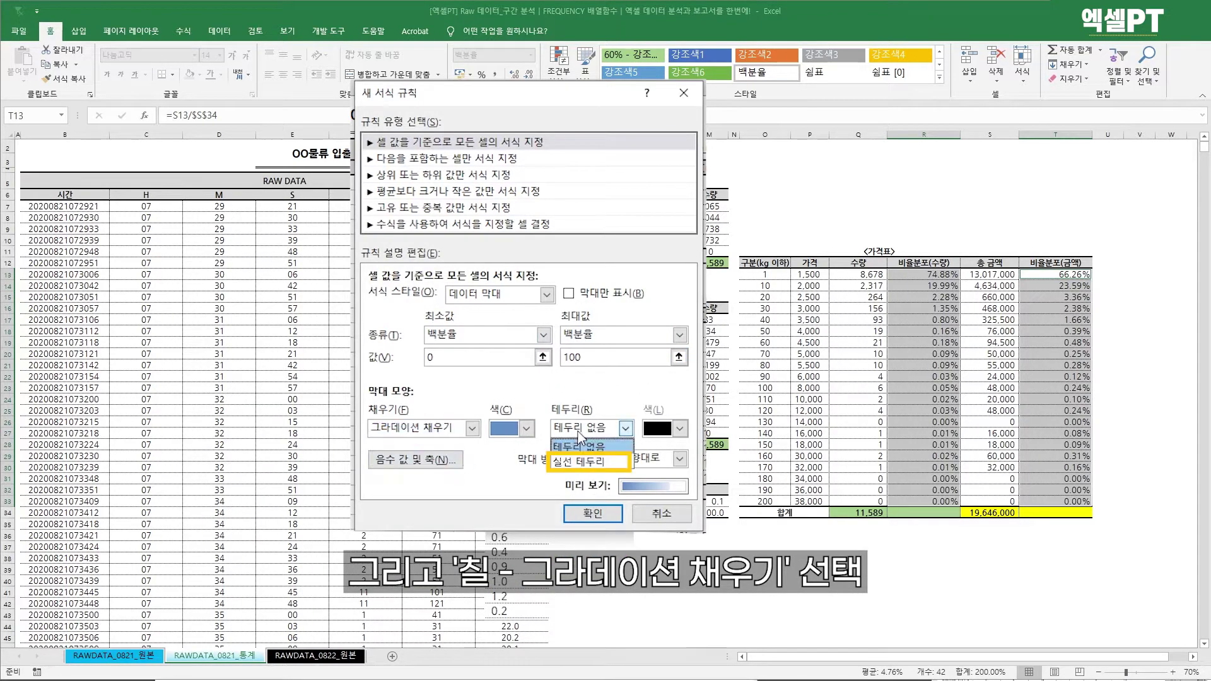
pyautogui.click(593, 461)
pyautogui.click(679, 429)
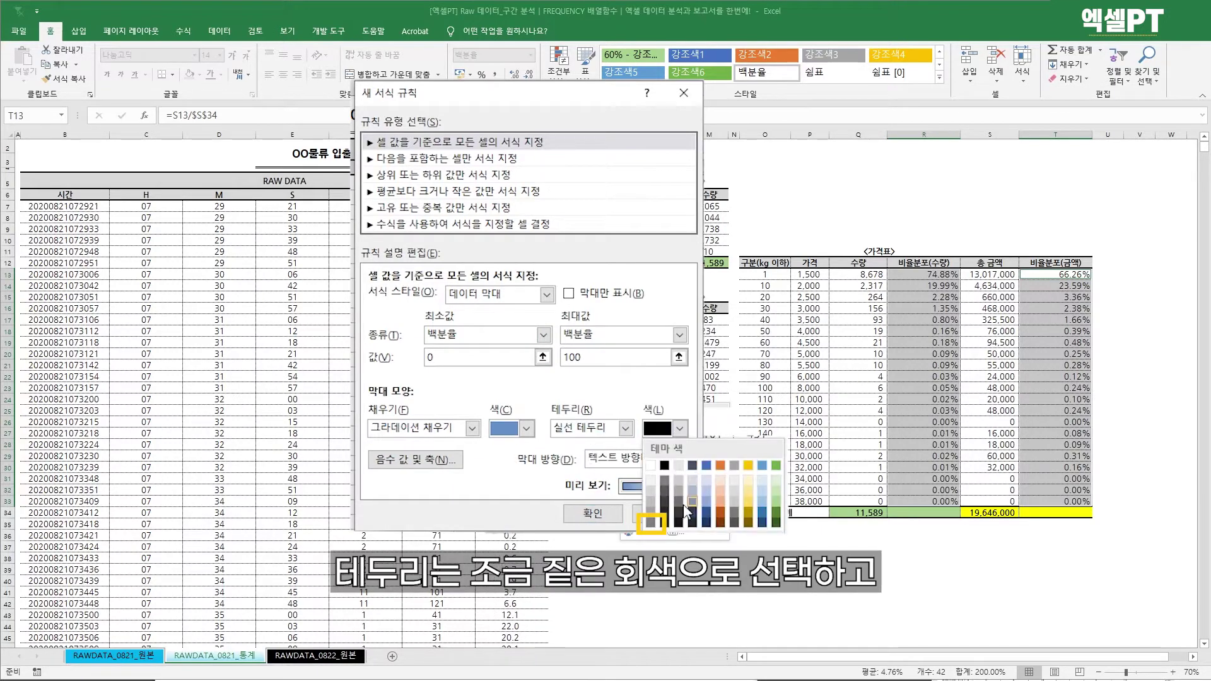
pyautogui.click(654, 521)
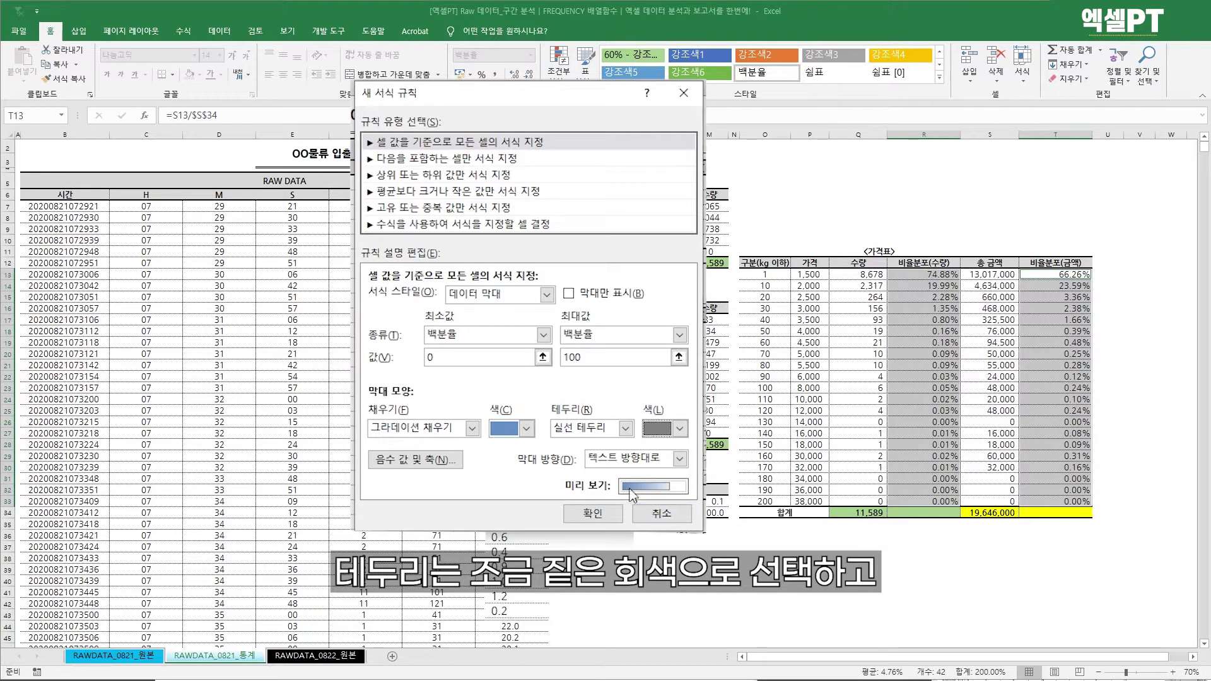
# Set the bar color to the golden-orange theme color and apply the new data bar rule.
pyautogui.click(504, 429)
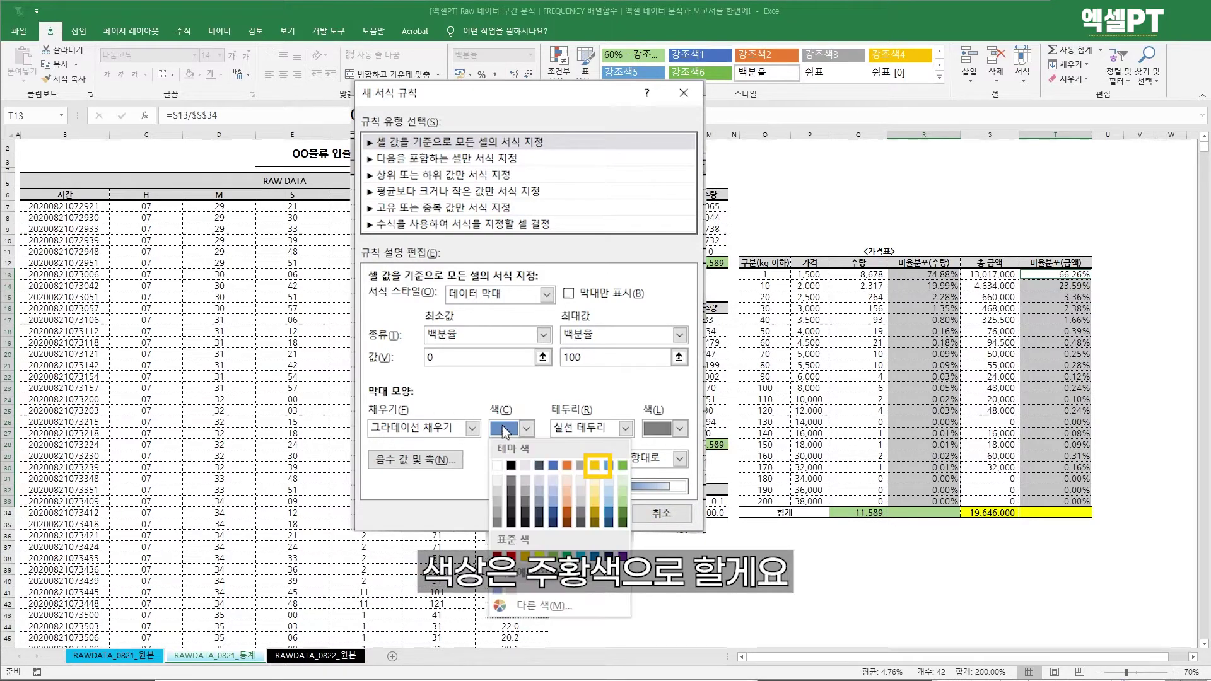
pyautogui.click(597, 466)
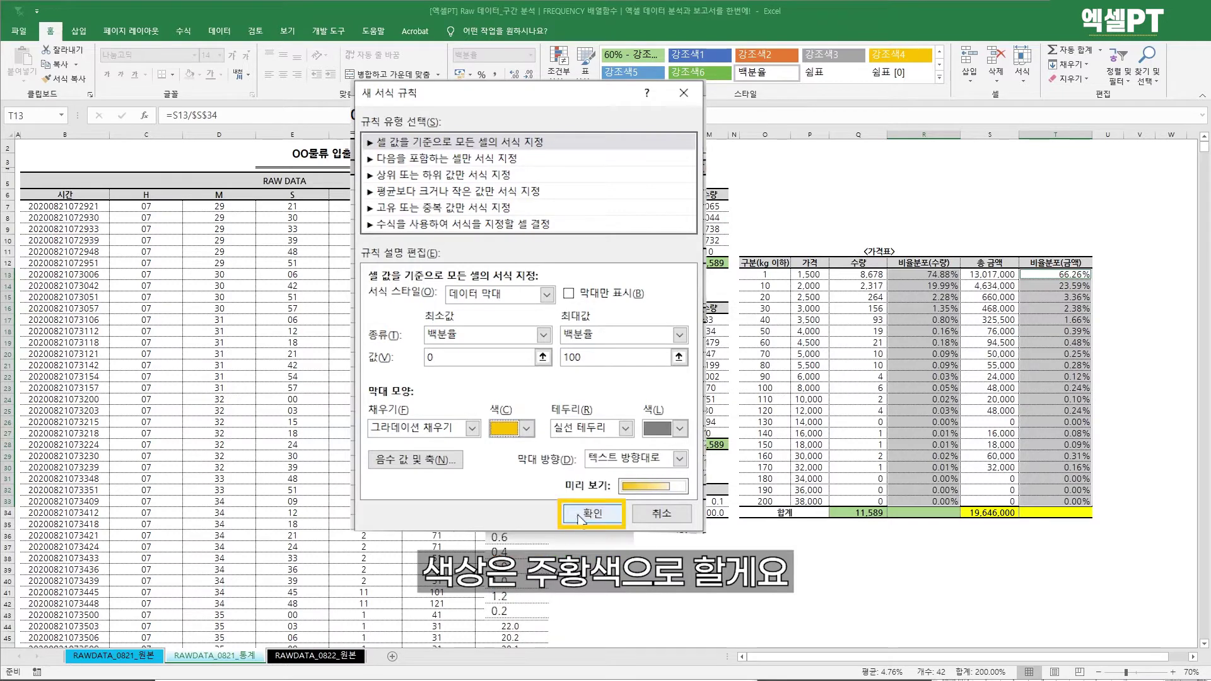
pyautogui.click(592, 514)
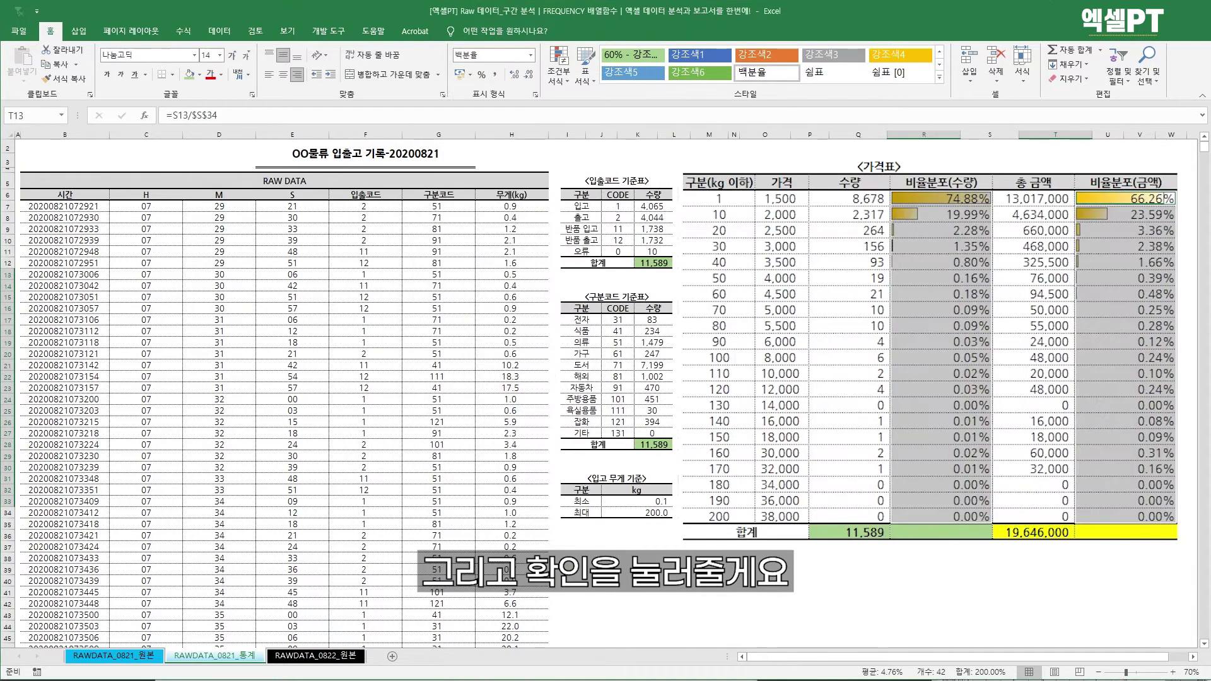
# Examine the data bars in the 비율분포(수량) and 비율분포(금액) columns down the price table.
pyautogui.click(933, 199)
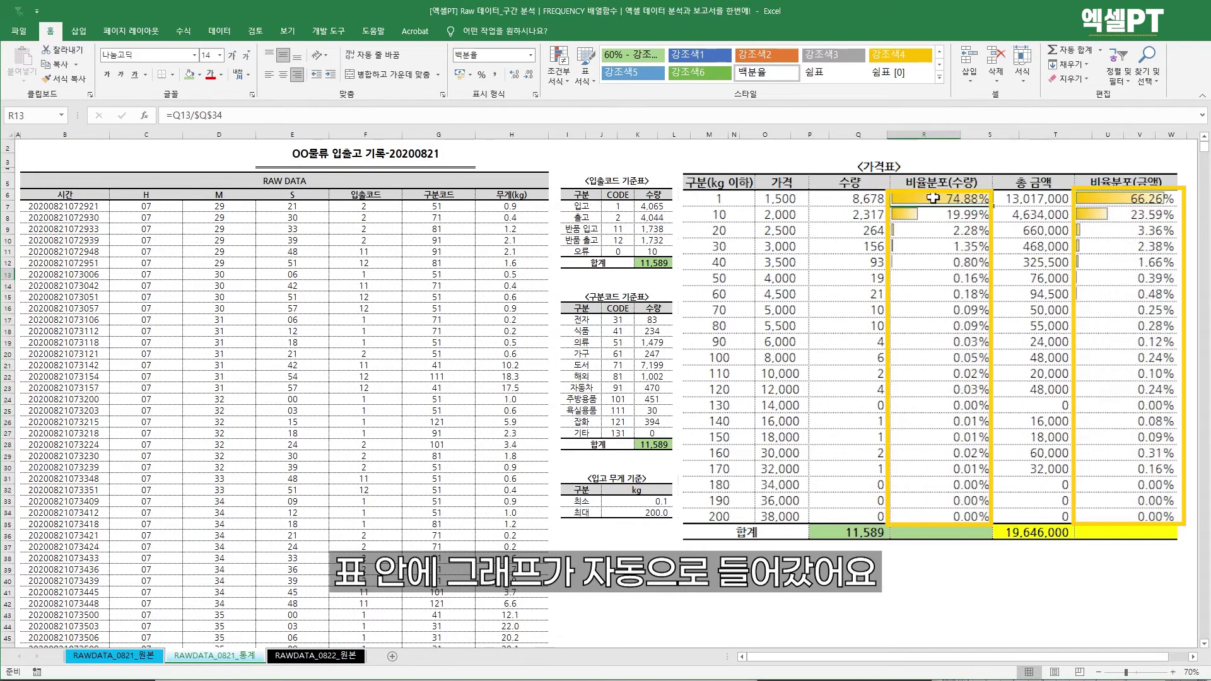
pyautogui.click(1108, 204)
pyautogui.press('Down')
pyautogui.press('Down')
pyautogui.press('Down')
pyautogui.press('Down')
pyautogui.press('Down')
pyautogui.press('Down')
pyautogui.press('Down')
pyautogui.press('Down')
pyautogui.press('Down')
pyautogui.press('Down')
pyautogui.press('Down')
pyautogui.press('Down')
pyautogui.press('Down')
pyautogui.press('Down')
pyautogui.press('Down')
pyautogui.press('Down')
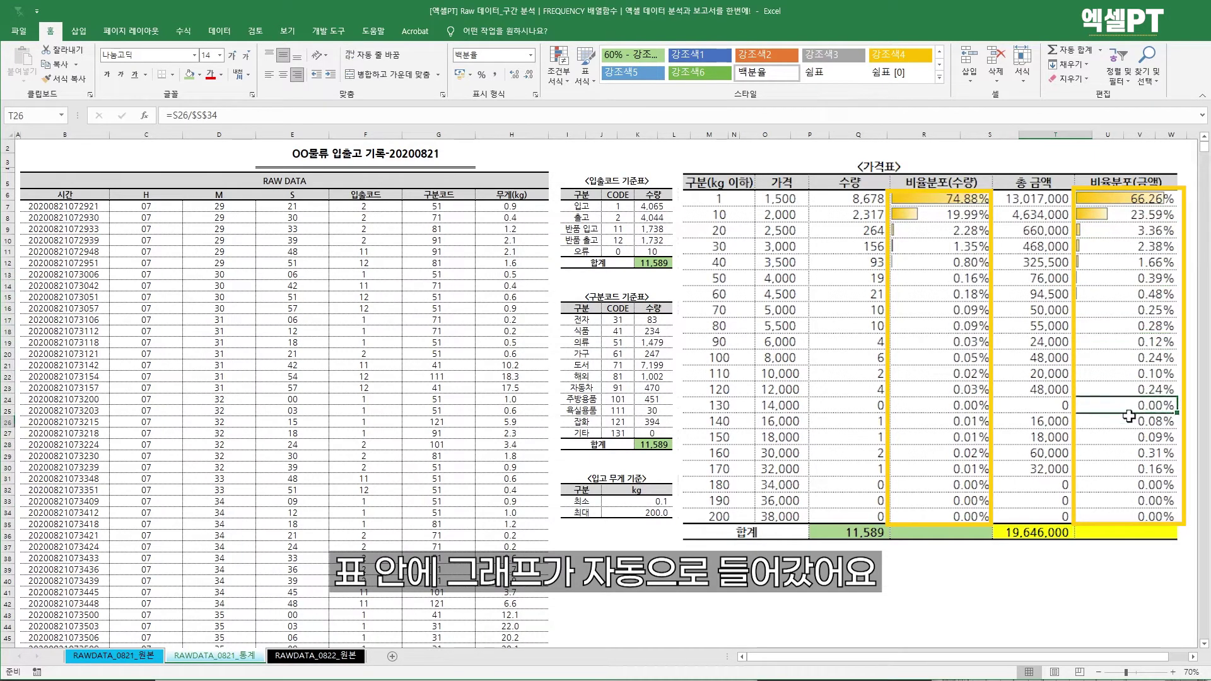
pyautogui.click(1125, 490)
pyautogui.click(1126, 506)
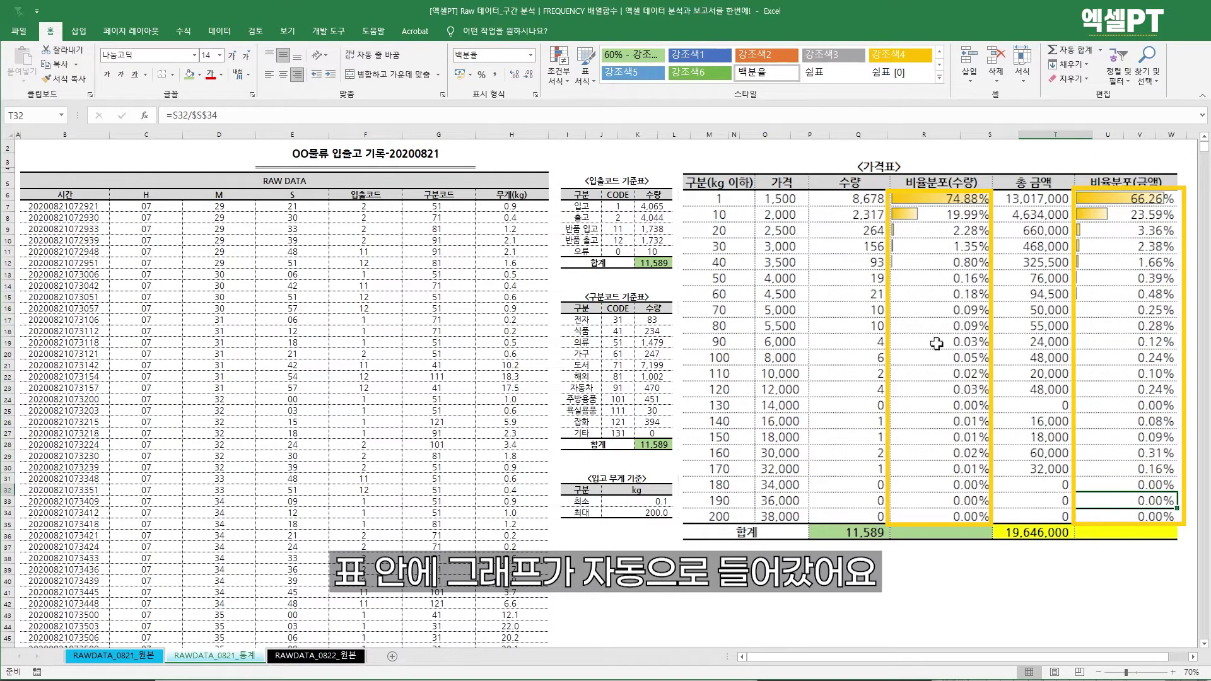
# Edit the data bar rule for R13:R33 and T13:T33, setting both types to 숫자 with minimum 0 and maximum 1, and apply it.
pyautogui.moveTo(936, 208); pyautogui.dragTo(940, 517)
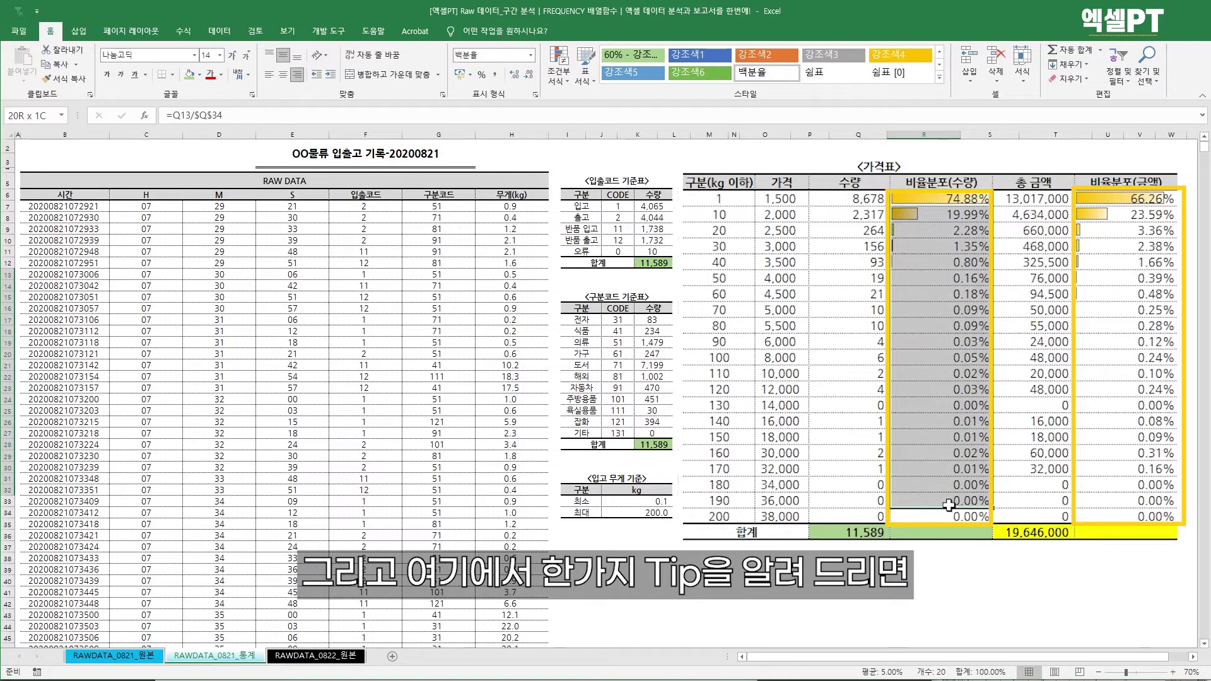
pyautogui.moveTo(1126, 198); pyautogui.dragTo(1084, 513)
pyautogui.click(558, 63)
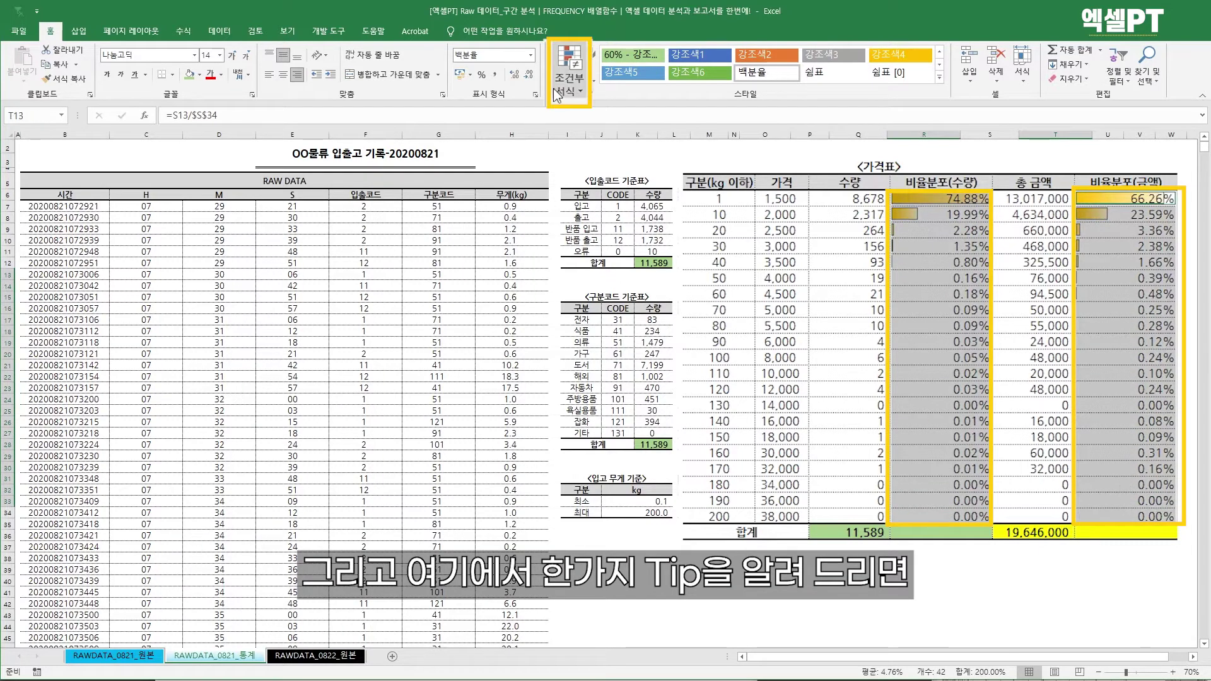
pyautogui.click(602, 321)
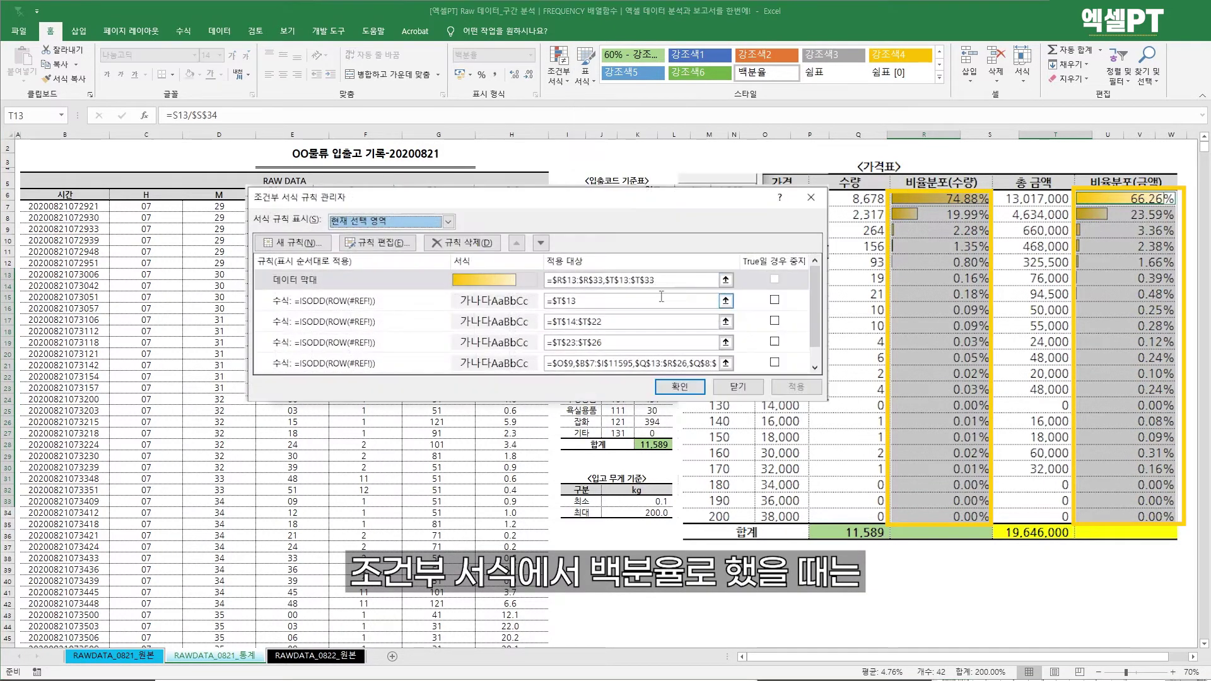
pyautogui.doubleClick(486, 285)
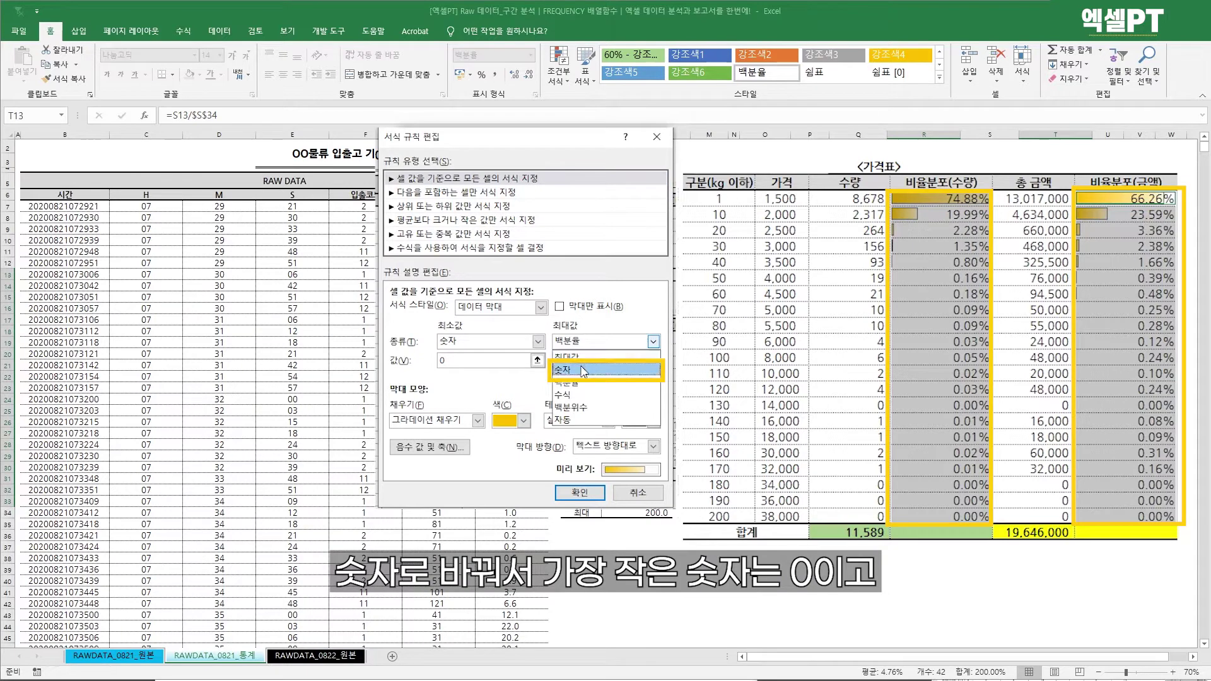
pyautogui.click(599, 365)
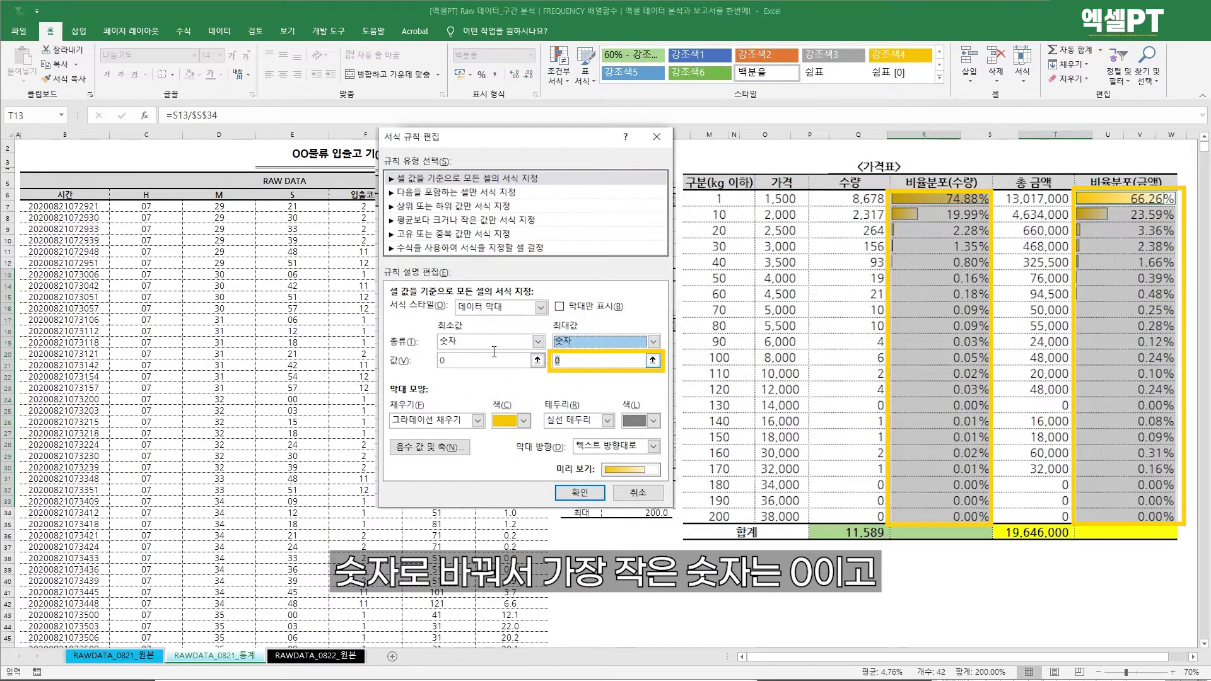
pyautogui.press('Tab')
pyautogui.write('1')
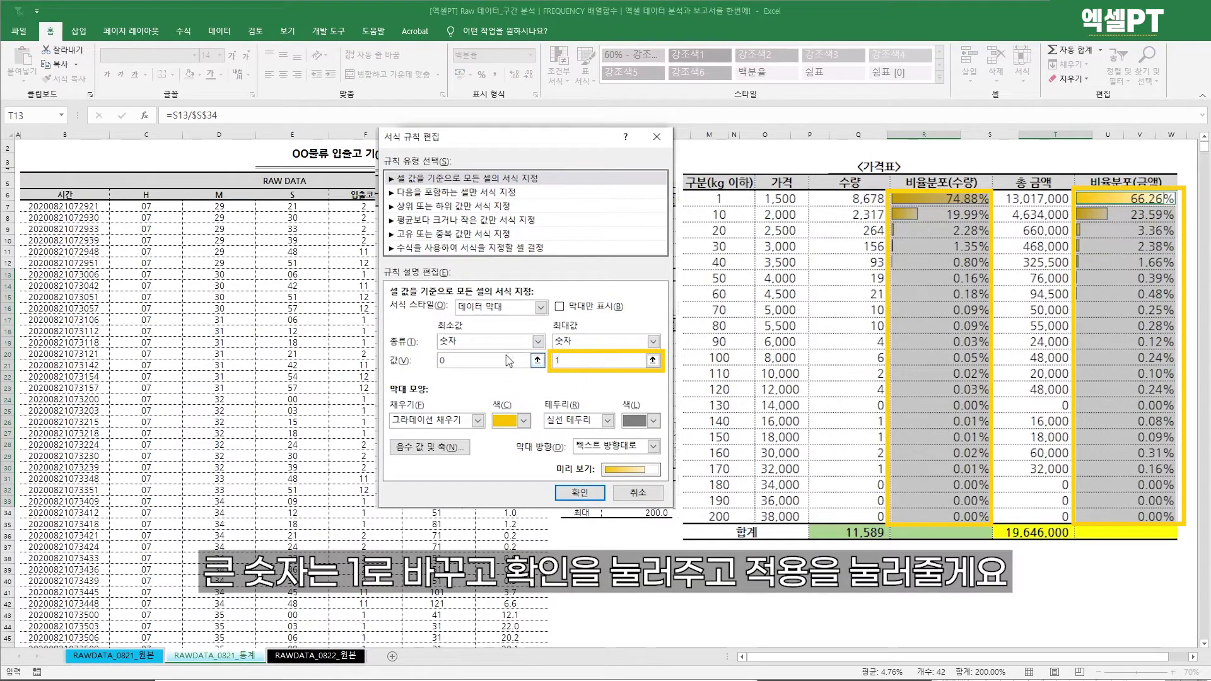
pyautogui.click(579, 493)
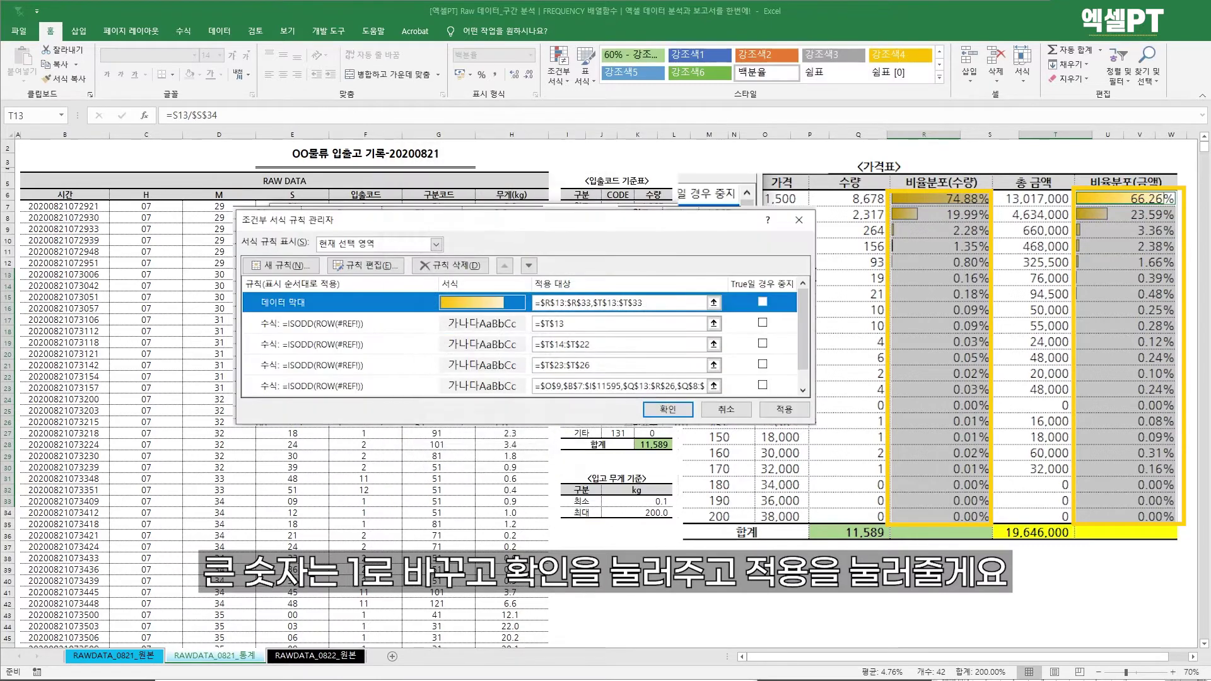
pyautogui.click(784, 409)
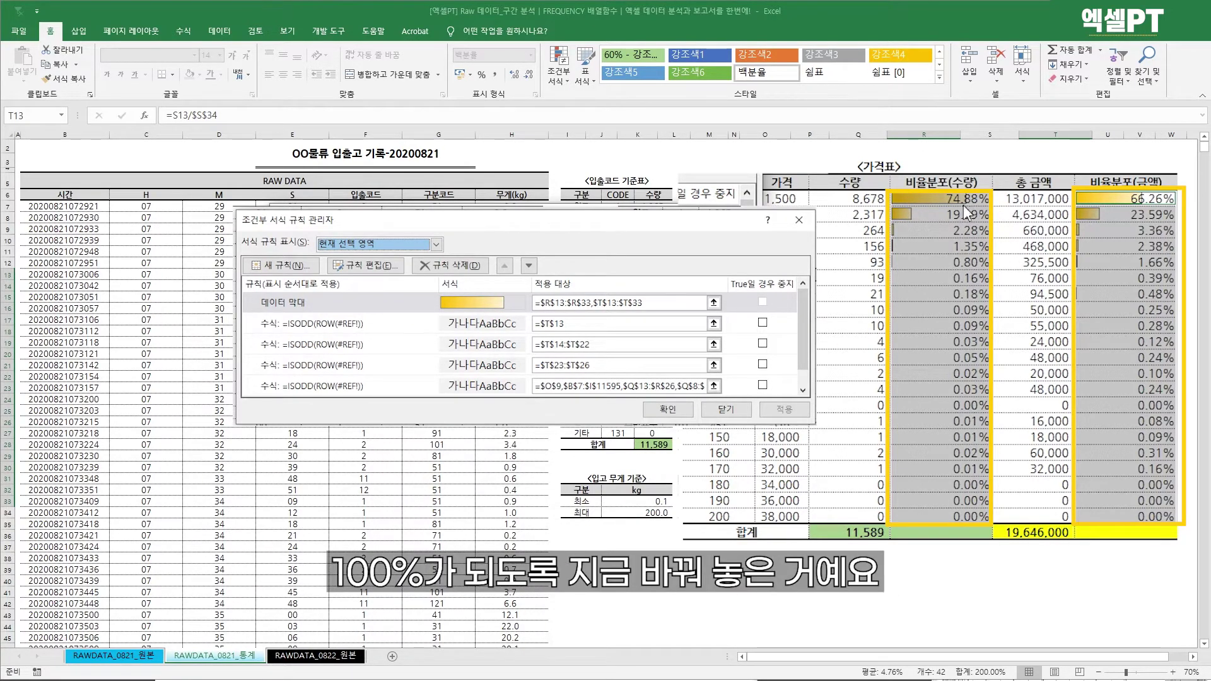
pyautogui.click(726, 409)
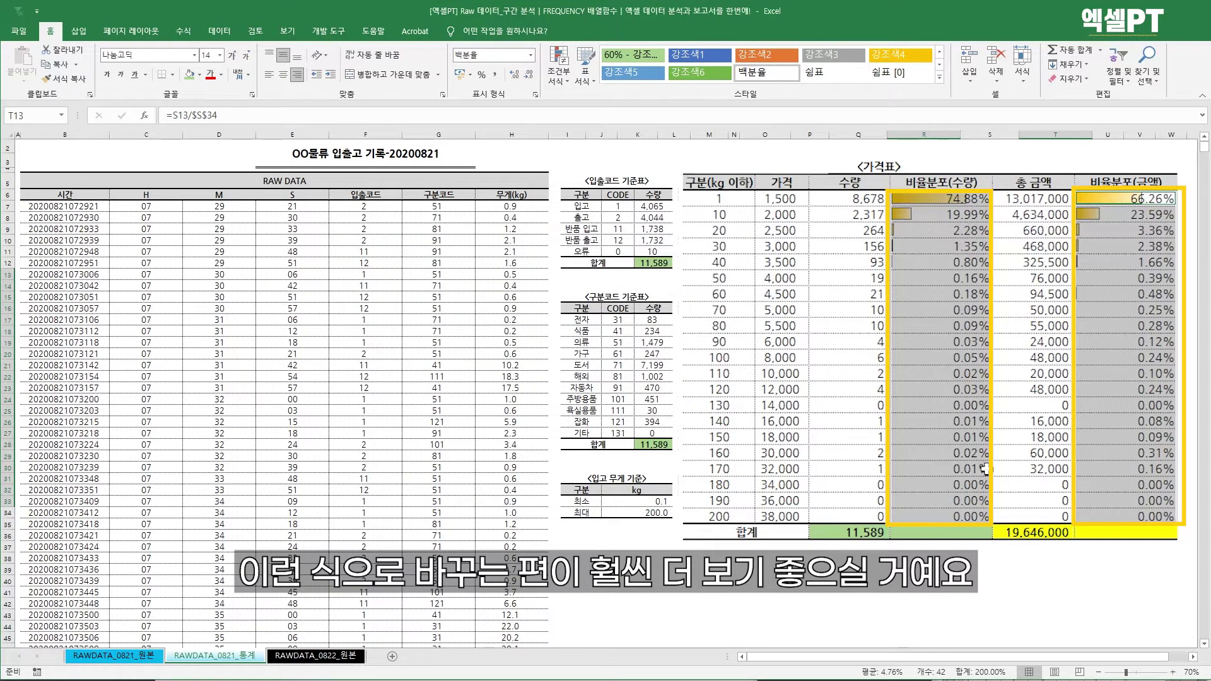
# Center-align the ratio values in R13:R33 and T13:T33.
pyautogui.moveTo(940, 200); pyautogui.dragTo(944, 514)
pyautogui.moveTo(1144, 198); pyautogui.dragTo(1144, 516)
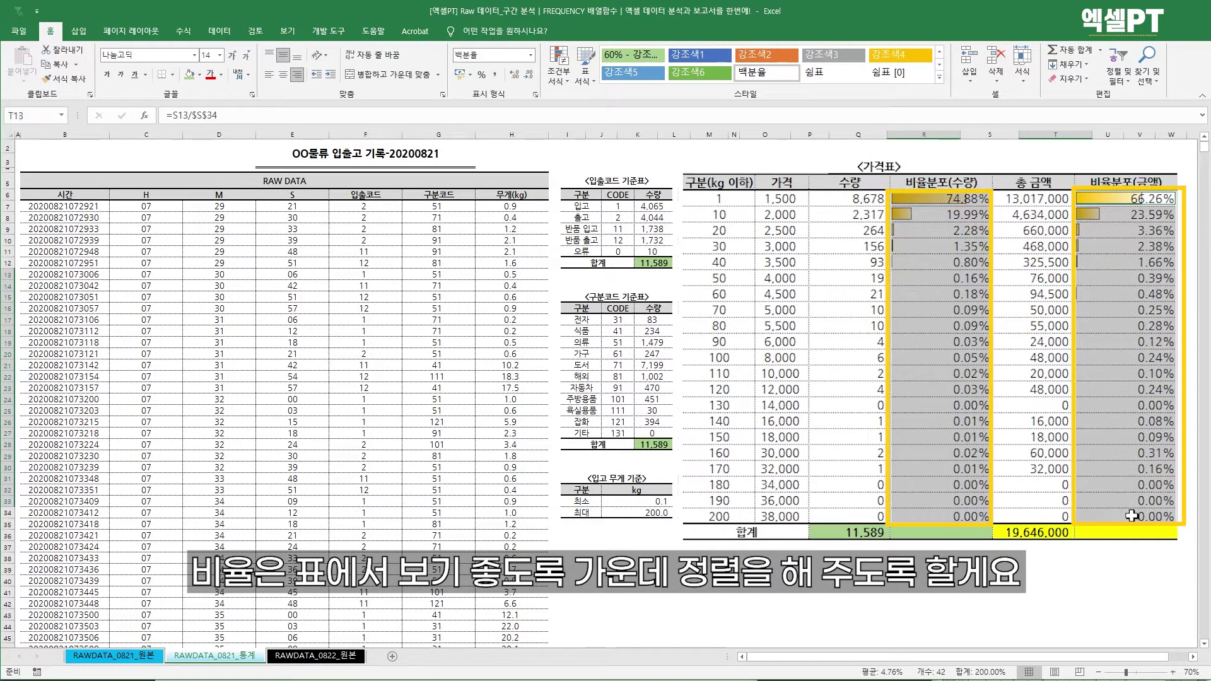
pyautogui.click(287, 76)
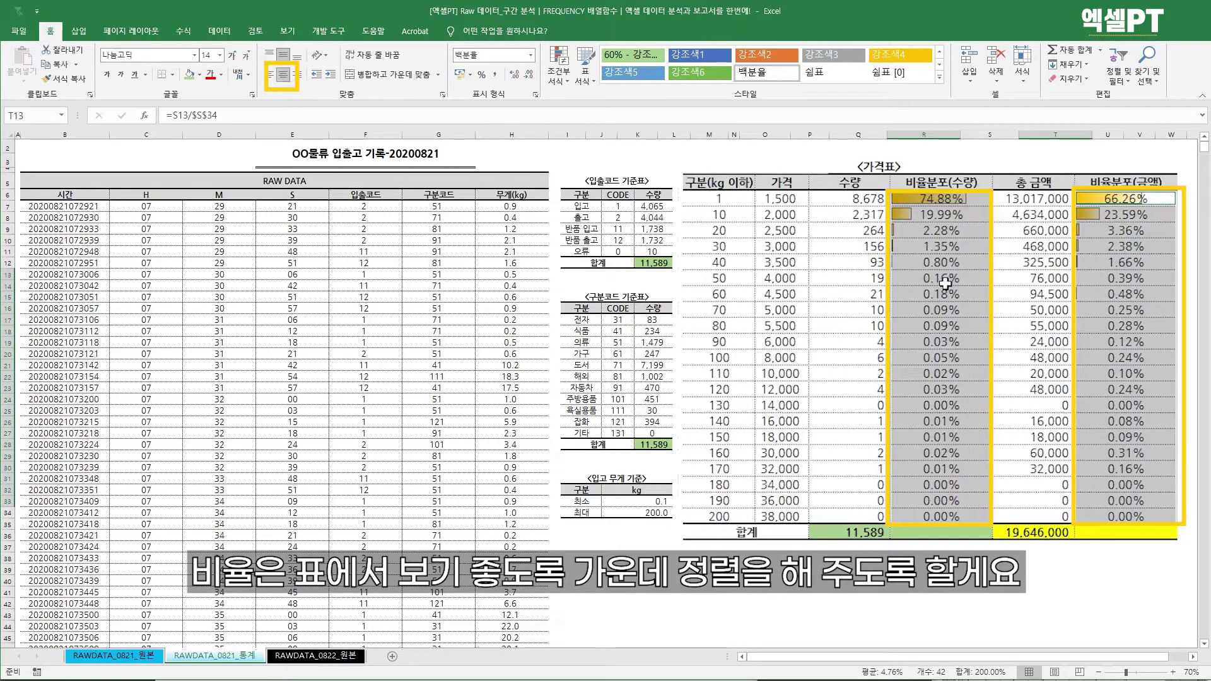
pyautogui.click(1140, 376)
# Insert automatic sums of the two ratio columns in the 합계 row at R34 and T34.
pyautogui.click(941, 533)
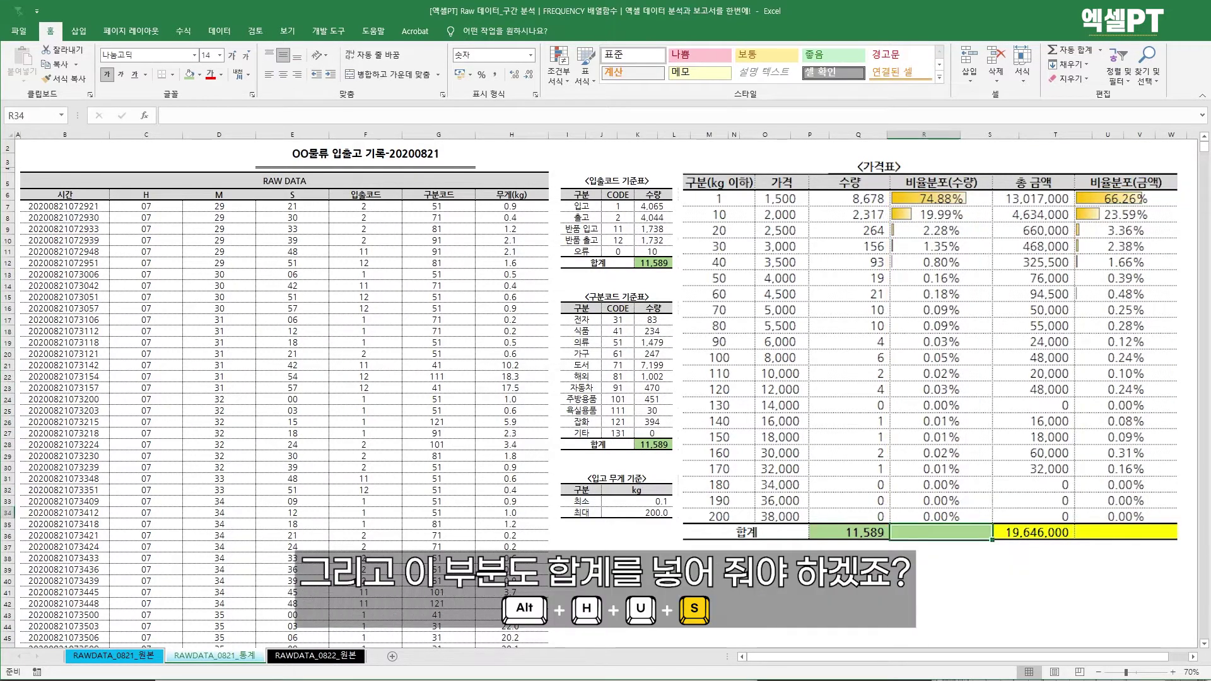
pyautogui.hotkey('alt', 'h')
pyautogui.press('u')
pyautogui.press('s')
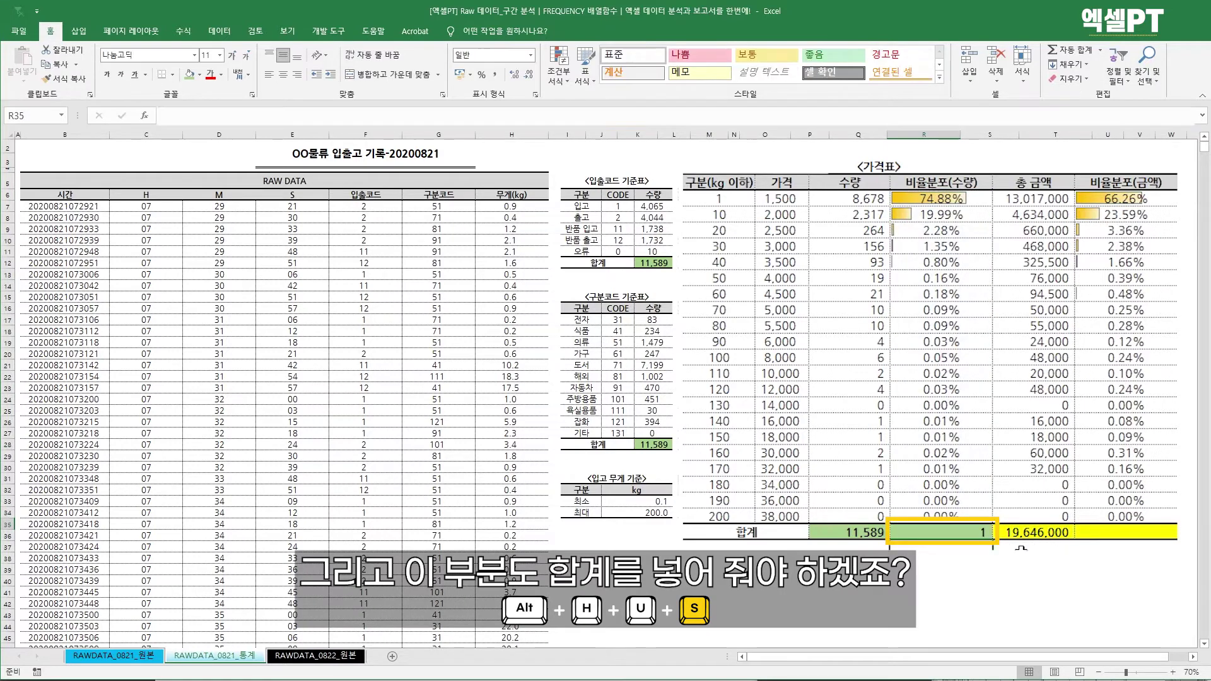
pyautogui.press('Tab')
pyautogui.hotkey('alt', 'h')
pyautogui.press('u')
pyautogui.press('s')
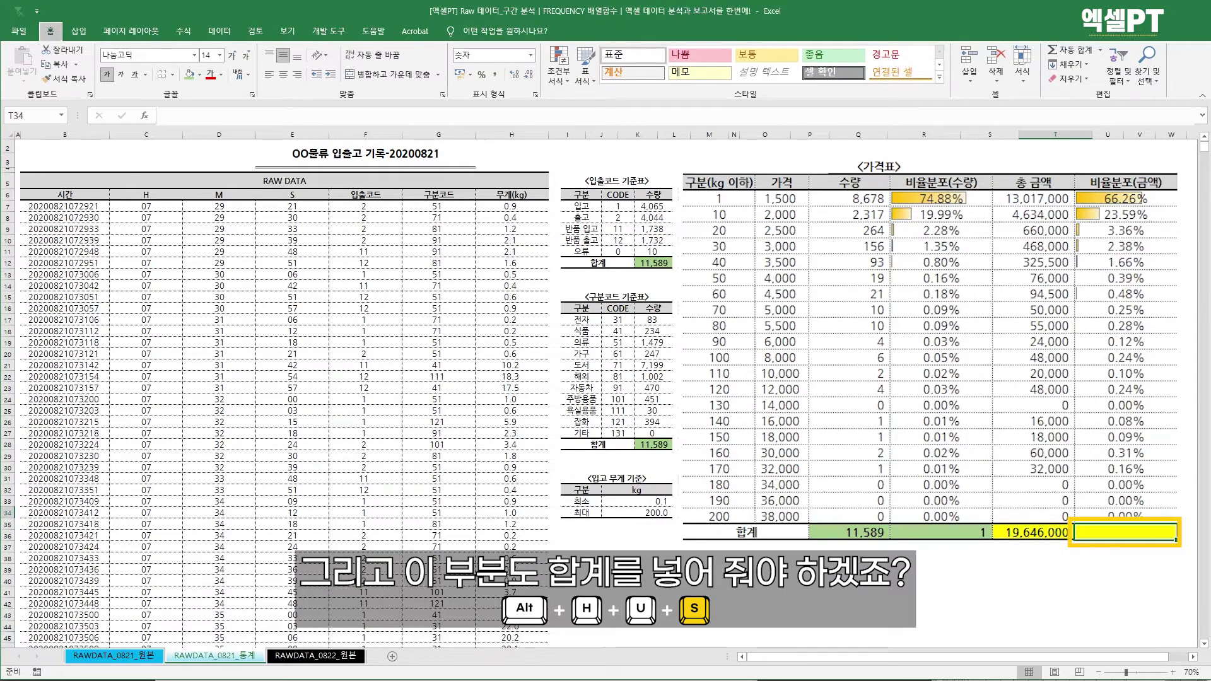
pyautogui.press('Return')
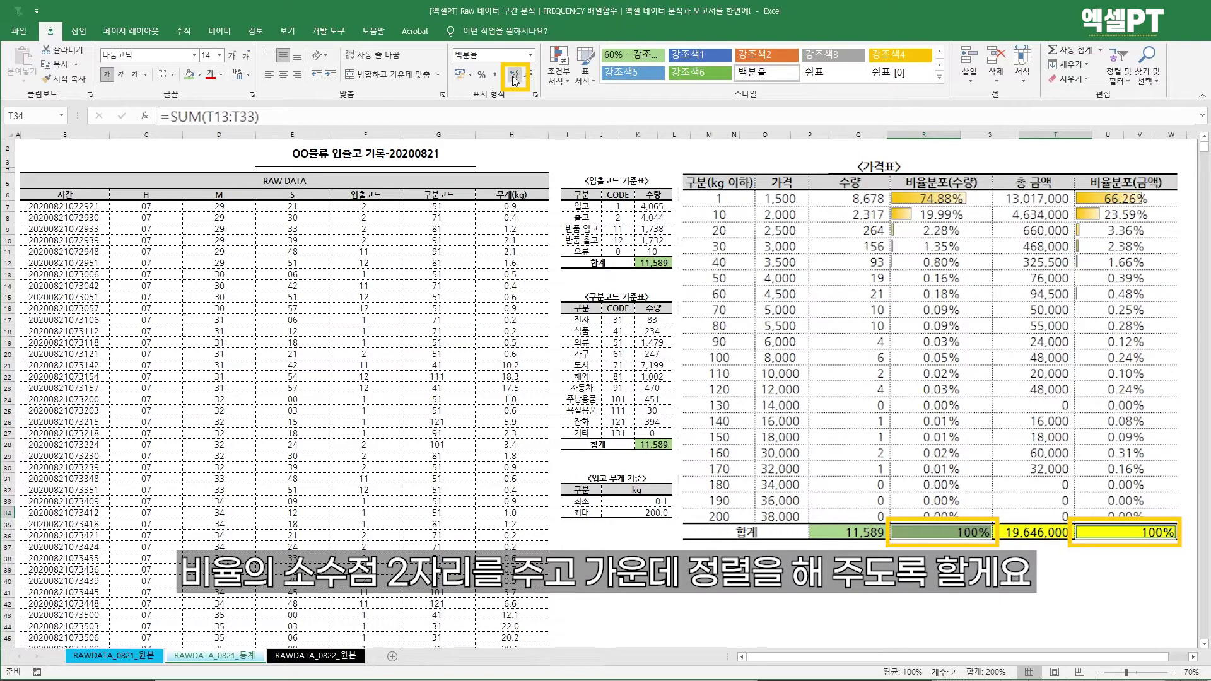
# Format the ratio totals in R34 and T34 as percentages with two decimal places and center them.
pyautogui.click(514, 75)
pyautogui.click(514, 74)
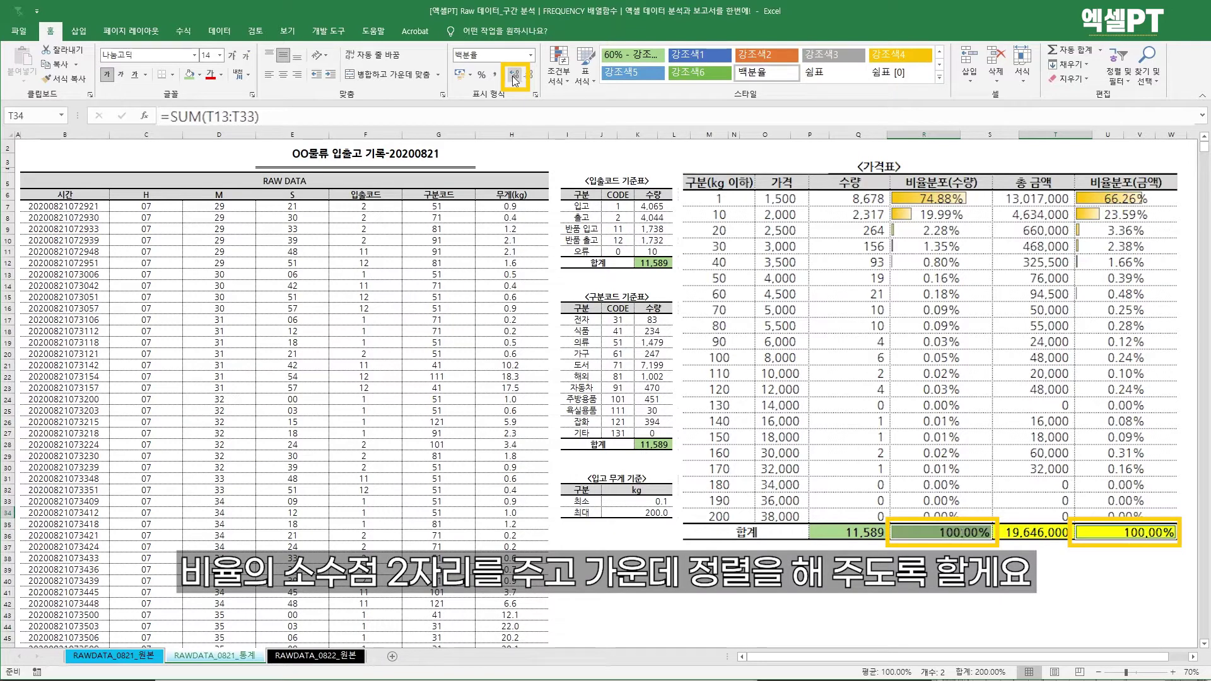
pyautogui.click(283, 75)
pyautogui.click(1055, 183)
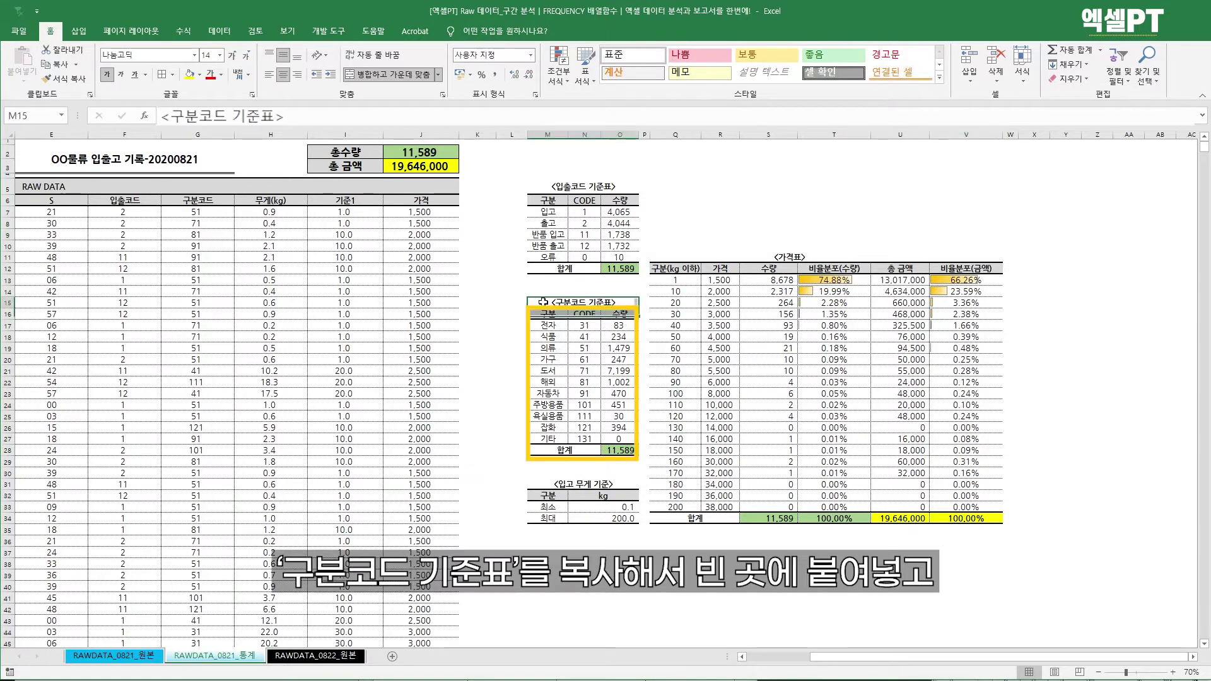
# Copy the whole 구분코드 기준표 table, paste it at X6, and widen column Z to fit its 합계 value.
pyautogui.moveTo(549, 302); pyautogui.dragTo(621, 450)
pyautogui.hotkey('ctrl', 'c')
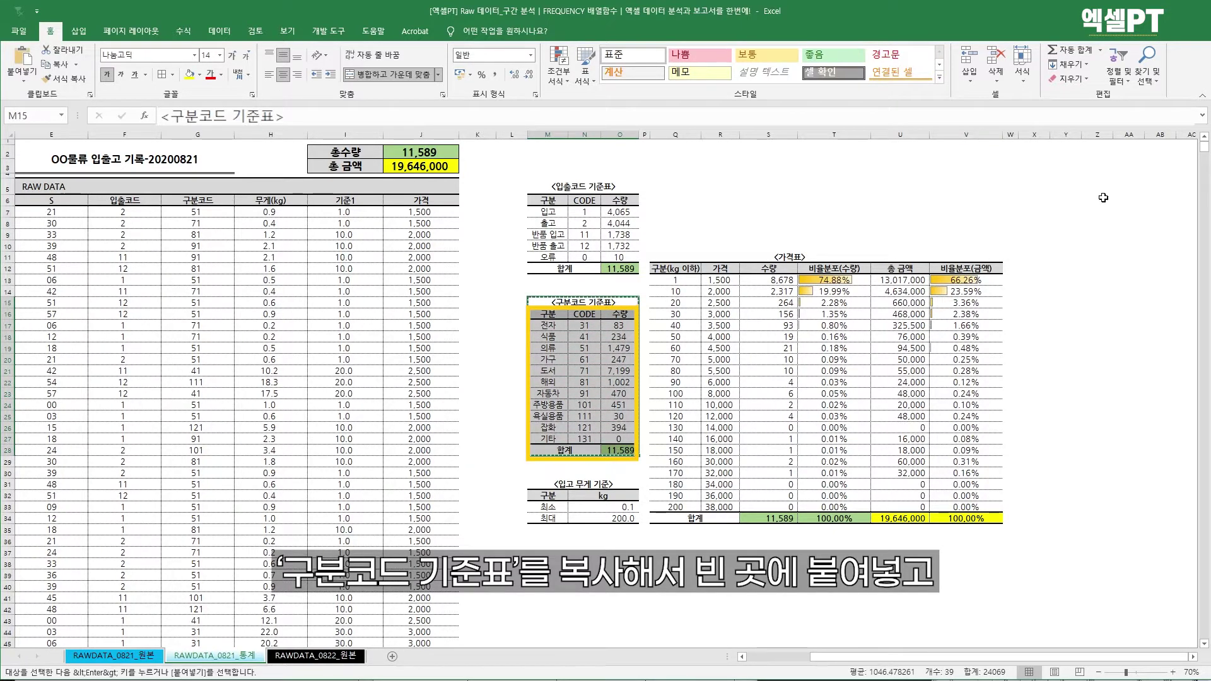
pyautogui.click(1047, 201)
pyautogui.hotkey('ctrl', 'v')
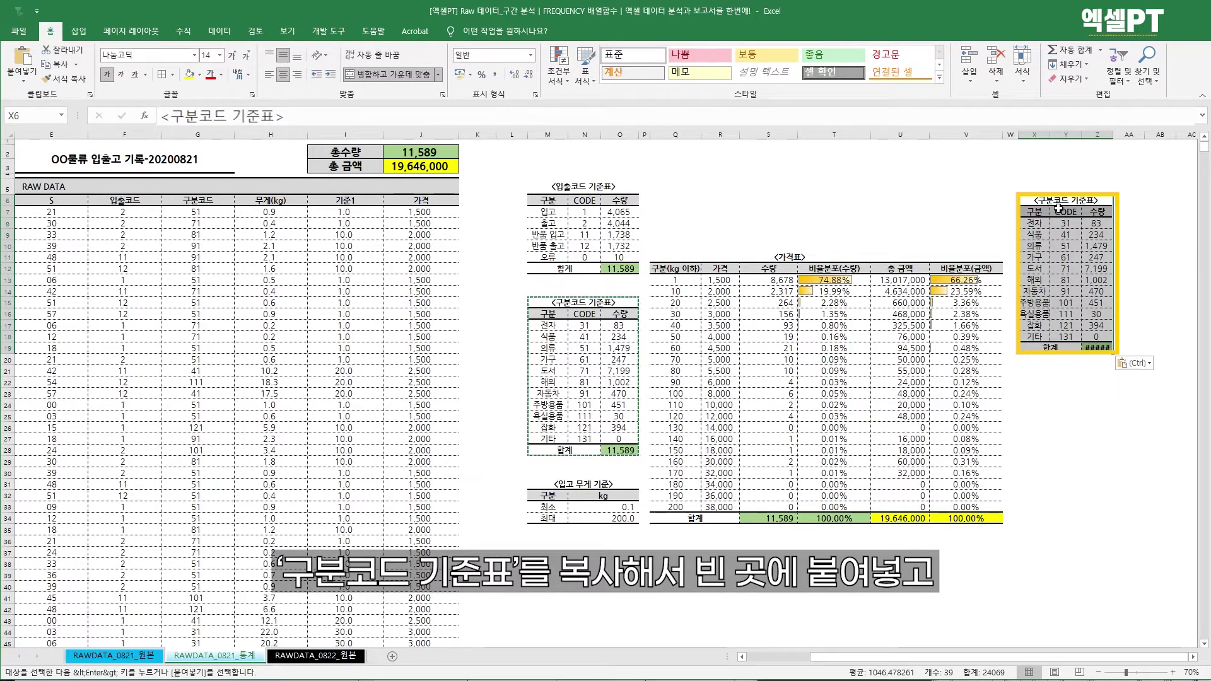
pyautogui.click(1096, 234)
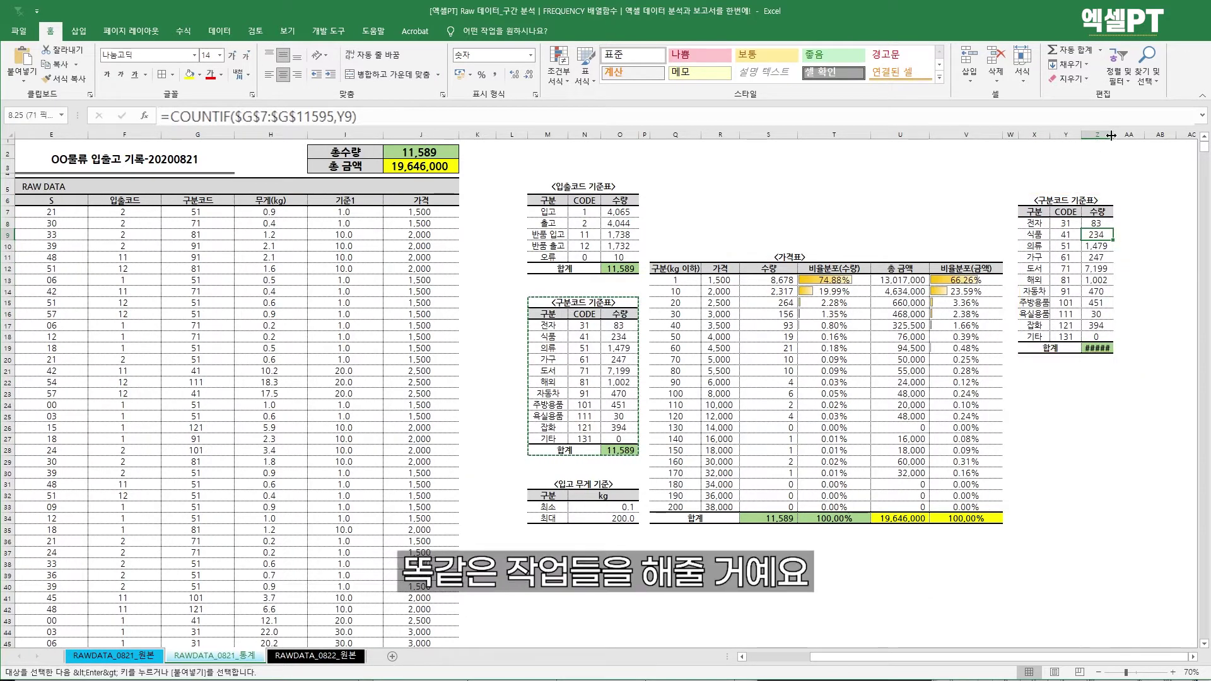
pyautogui.moveTo(676, 268); pyautogui.dragTo(965, 517)
pyautogui.click(1191, 656)
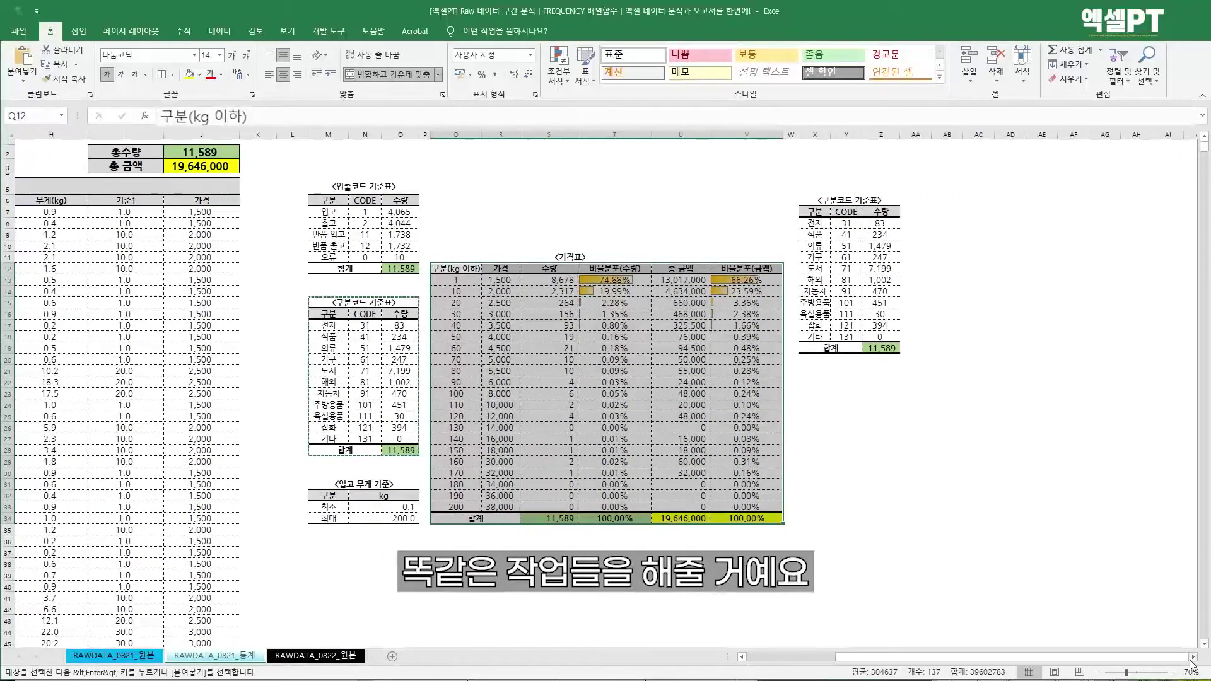
# Copy the 수량 column of the pasted 구분코드 기준표 and paste only its formatting at AA7.
pyautogui.moveTo(882, 211); pyautogui.dragTo(881, 348)
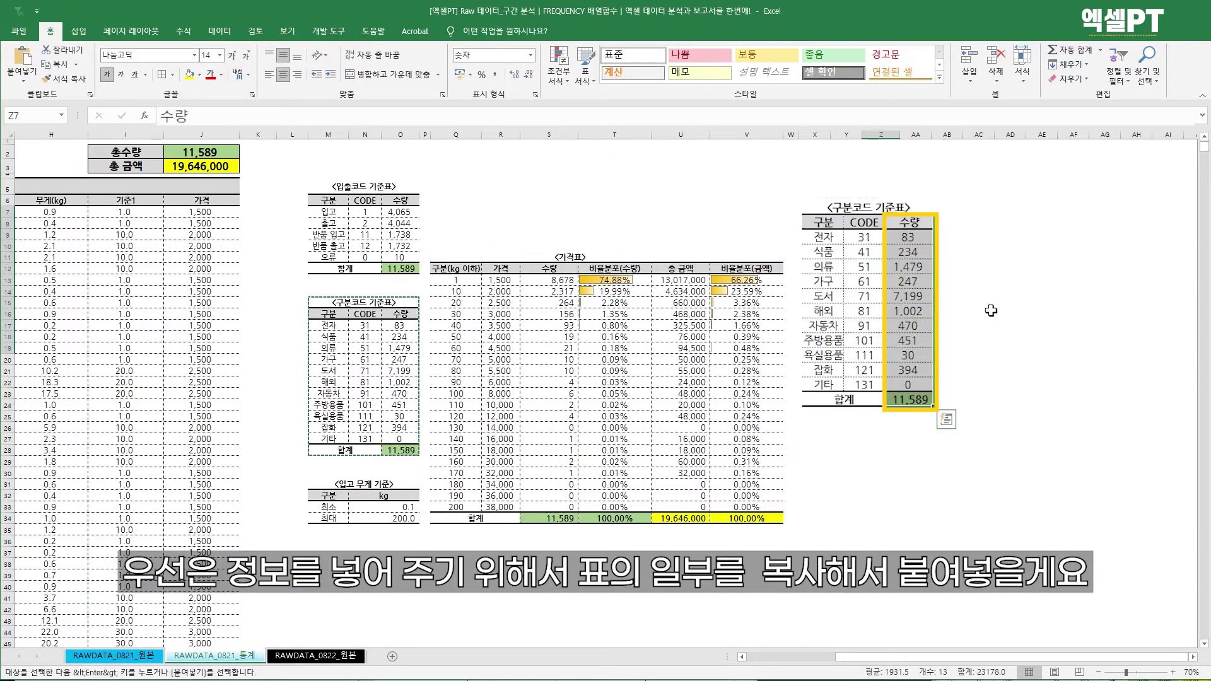
pyautogui.hotkey('ctrl', 'c')
pyautogui.click(950, 225)
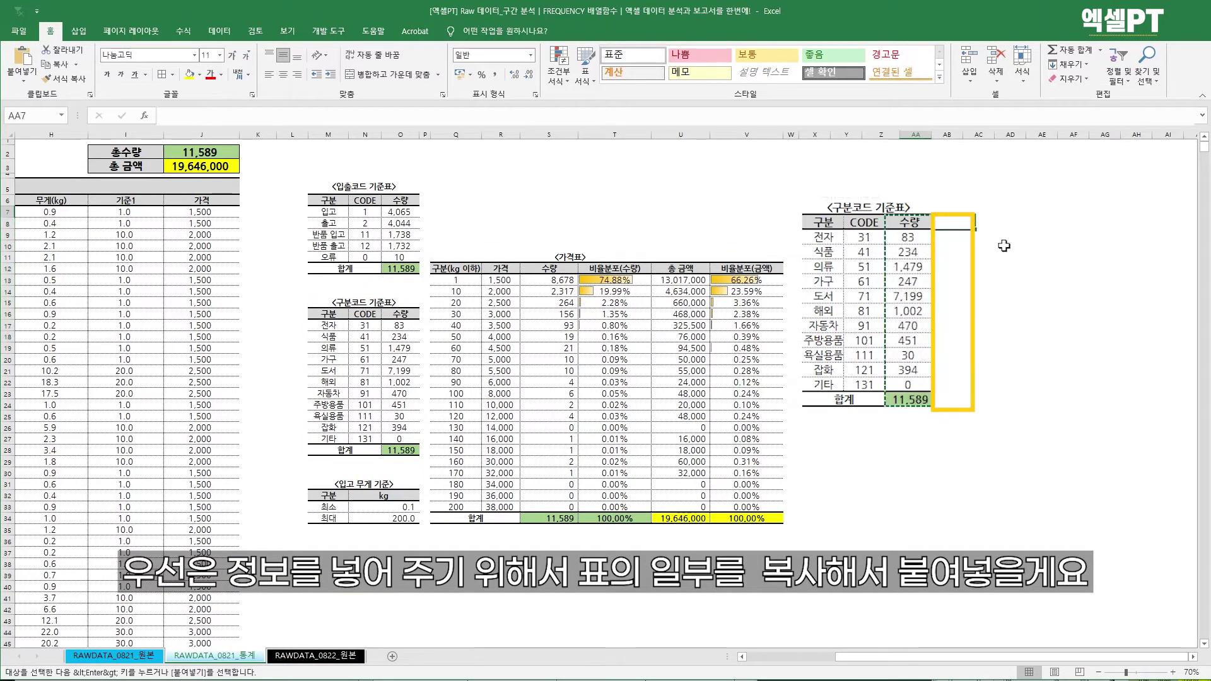
pyautogui.hotkey('ctrl', 'v')
pyautogui.press('ctrl')
pyautogui.press('r')
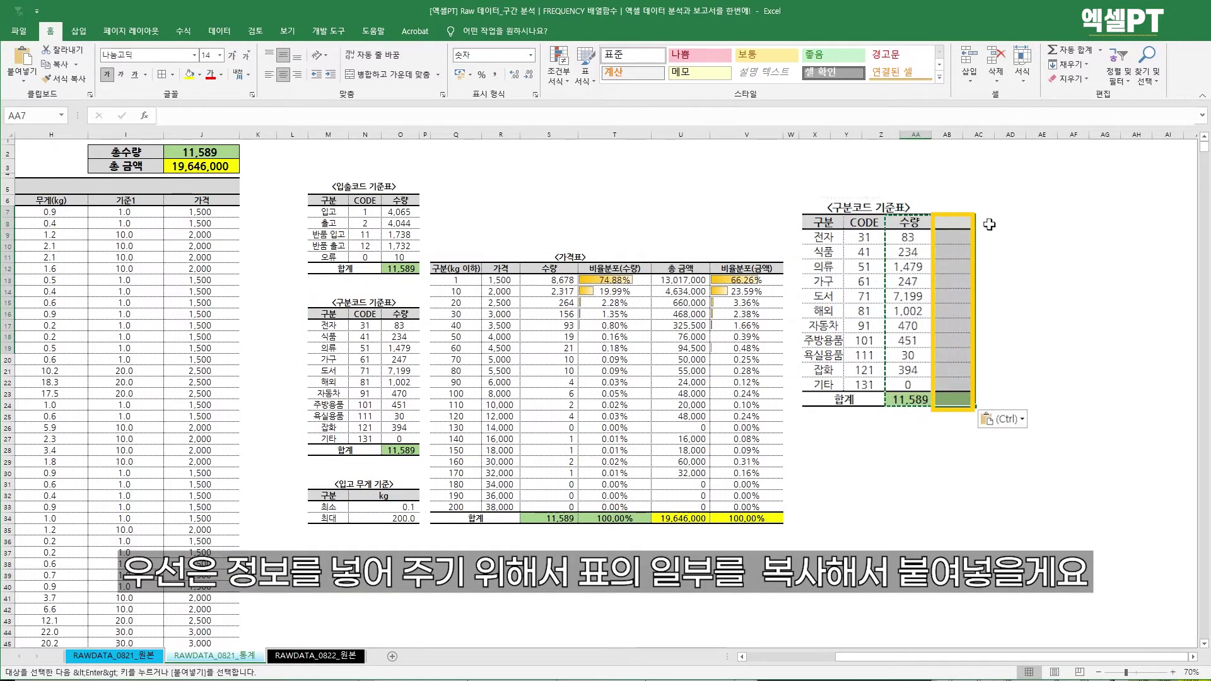
# Paste only the formatting of the copied 수량 column at AB7 and AC7 to add two more empty columns.
pyautogui.hotkey('ctrl', 'z')
pyautogui.click(994, 224)
pyautogui.hotkey('ctrl', 'v')
pyautogui.press('ctrl')
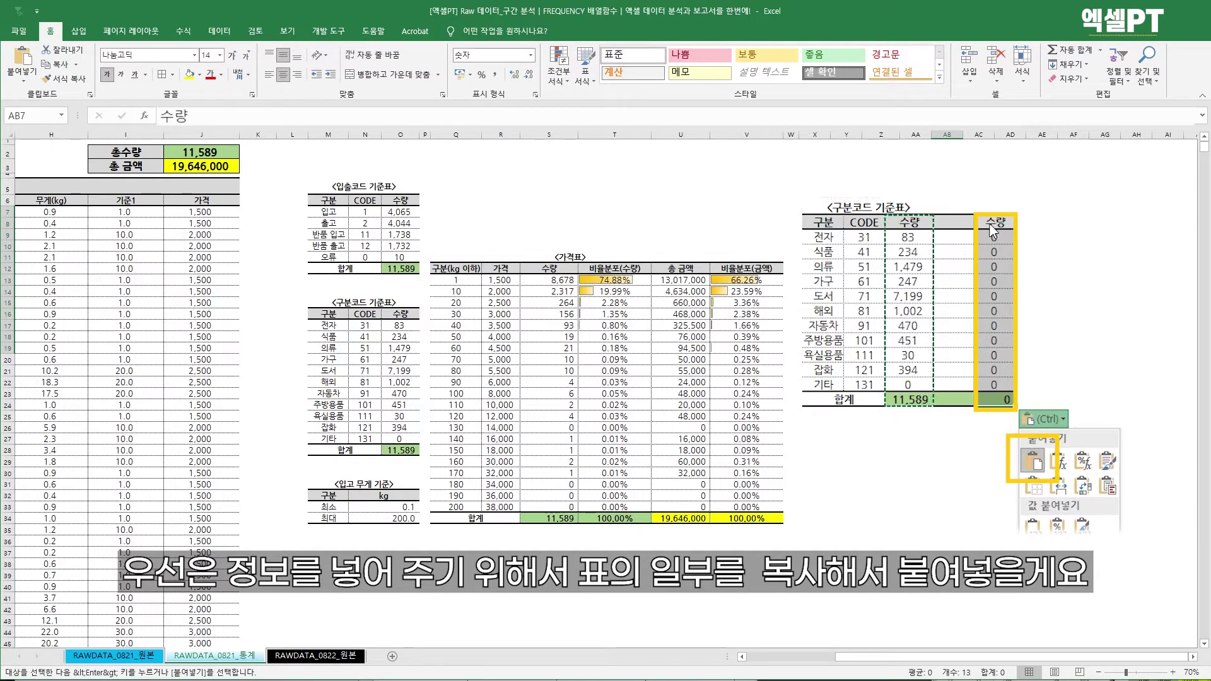
pyautogui.press('r')
pyautogui.click(1035, 234)
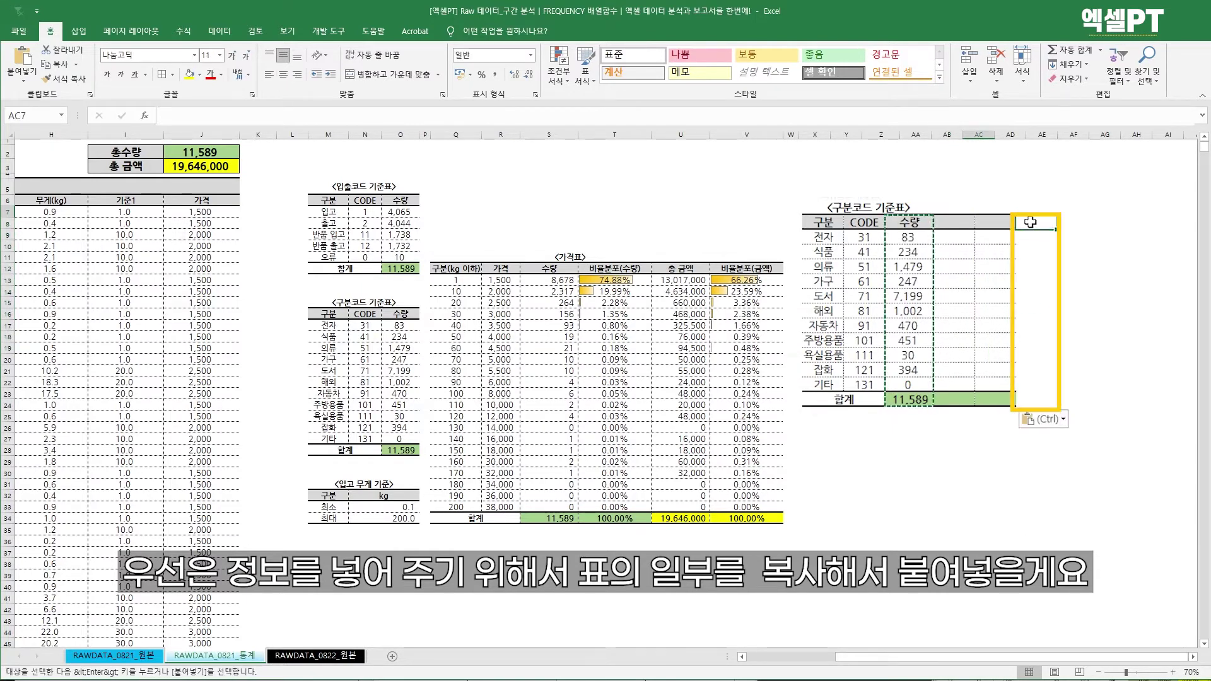
pyautogui.hotkey('ctrl', 'v')
pyautogui.press('ctrl')
pyautogui.press('r')
pyautogui.click(1113, 297)
pyautogui.click(1113, 358)
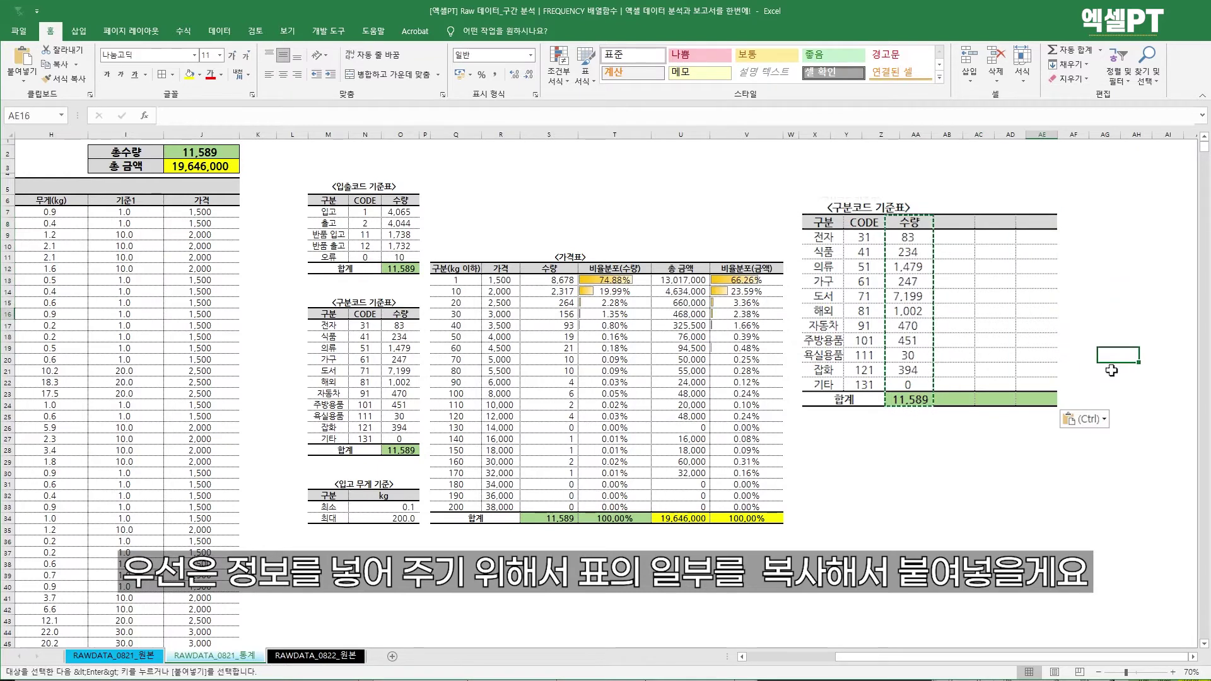
# Fill the 합계 cells AB19:AC19 of the pasted table with yellow.
pyautogui.click(945, 467)
pyautogui.click(1003, 401)
pyautogui.moveTo(1003, 402); pyautogui.dragTo(1040, 402)
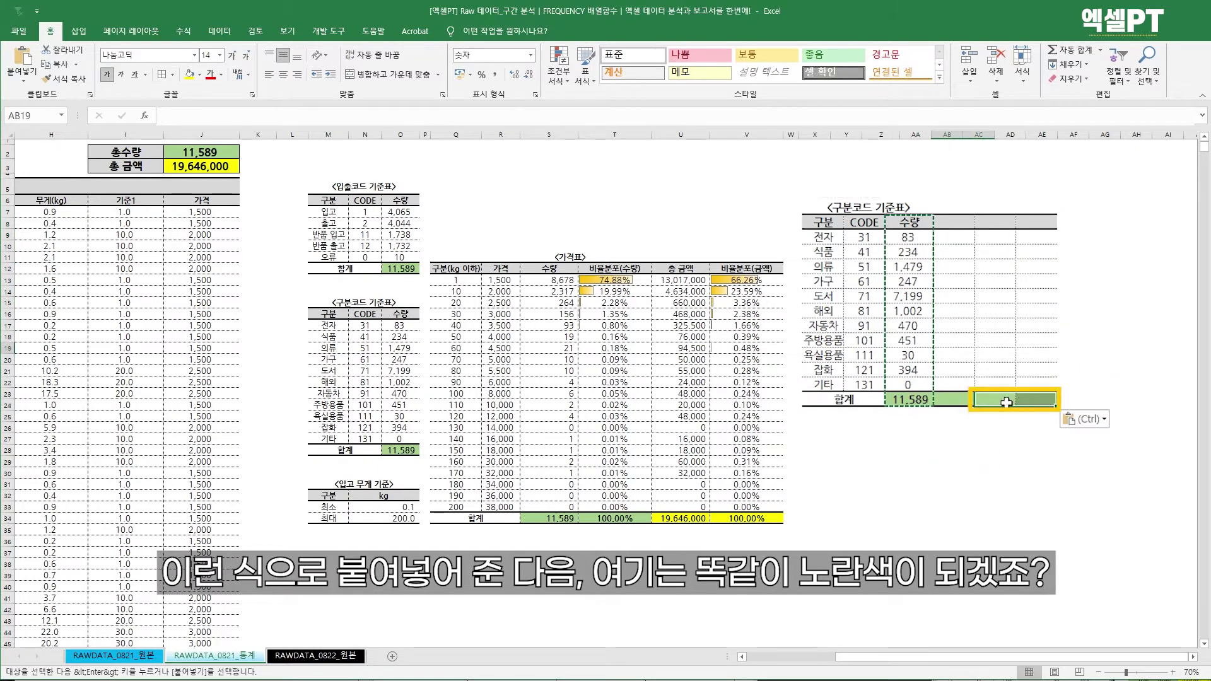
pyautogui.click(188, 73)
pyautogui.click(985, 475)
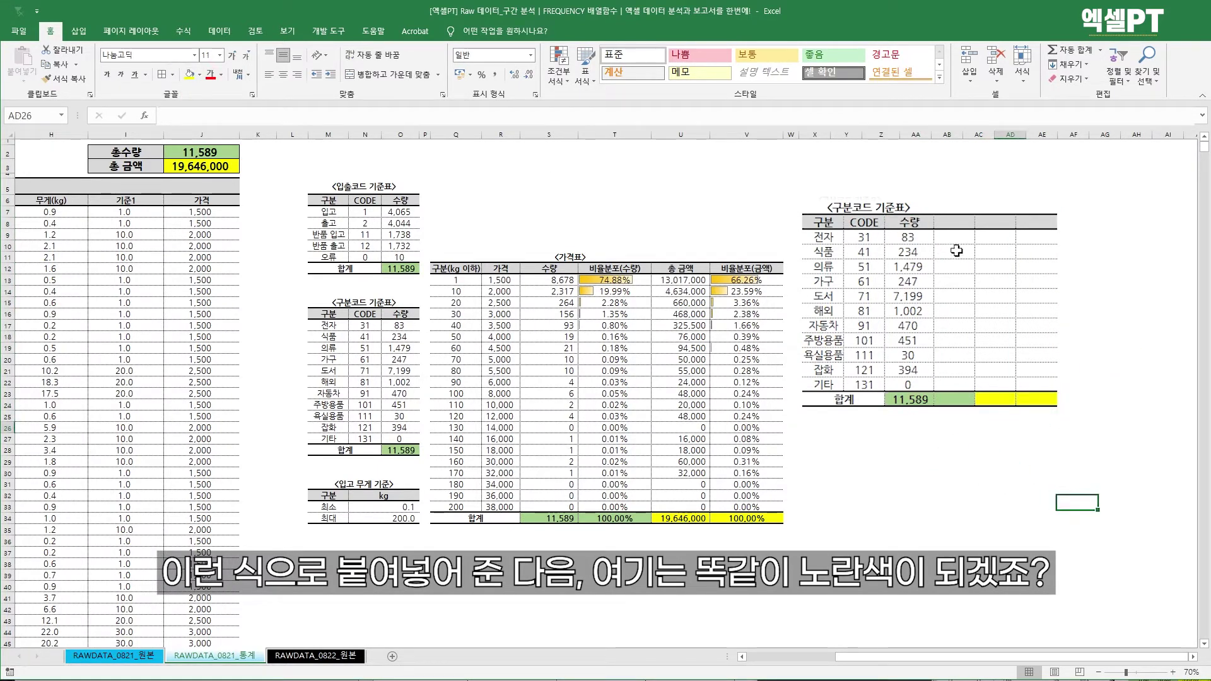
# Enter the header 총 금액 in AB7.
pyautogui.click(990, 222)
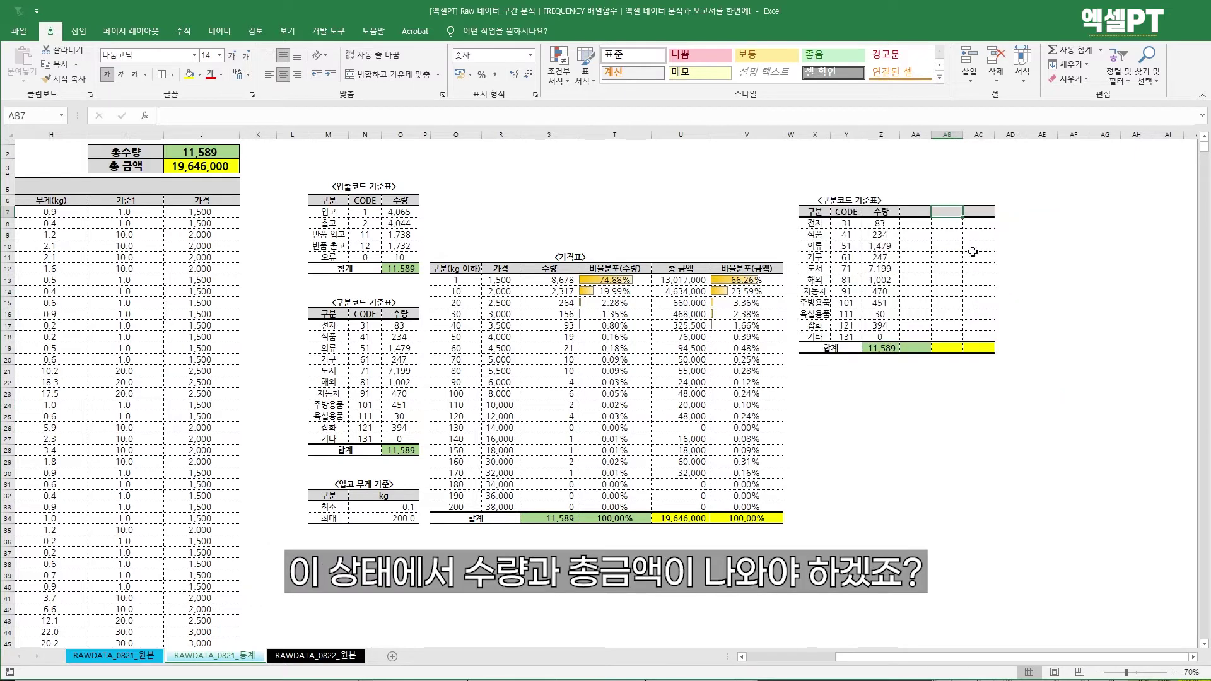
pyautogui.write('총 금액')
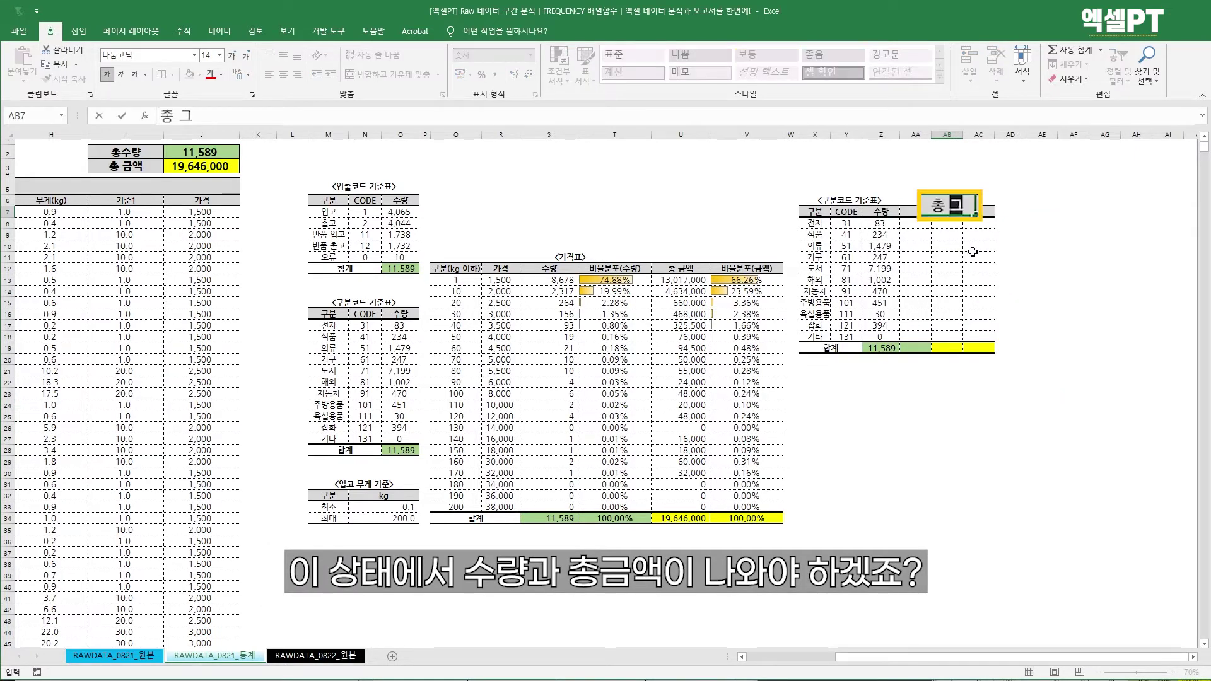
pyautogui.press('Return')
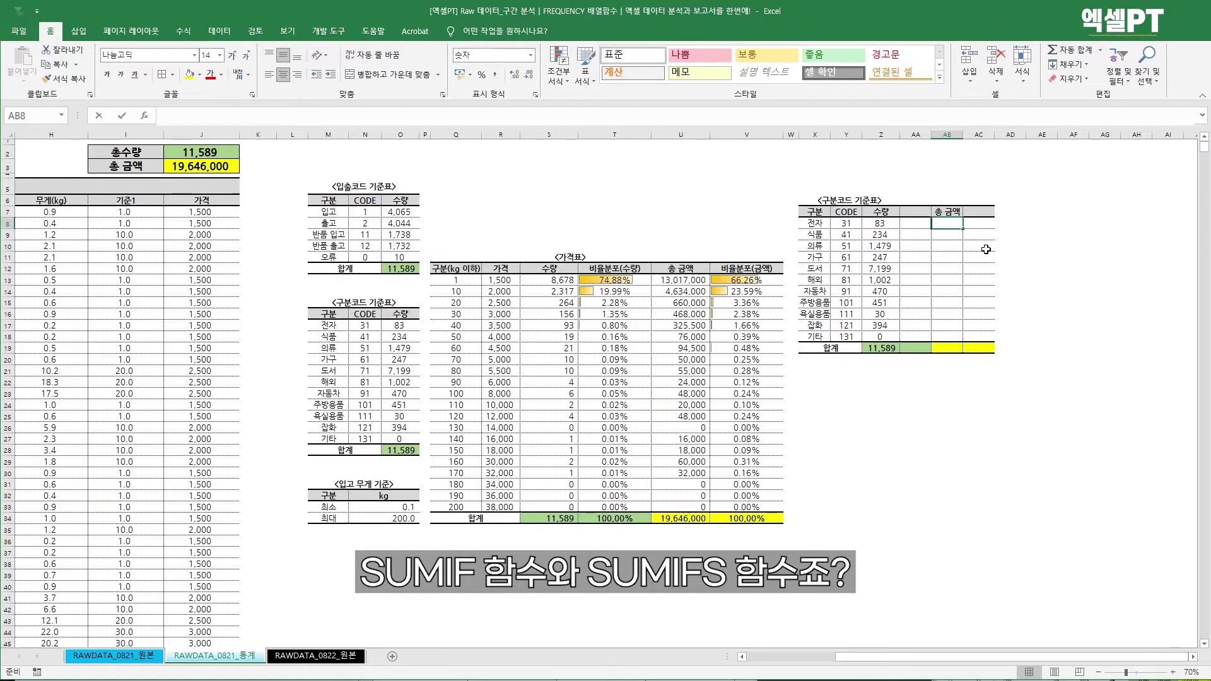
# Begin a SUMIF formula in AB8 with the 구분코드 column as absolute criteria range $G$7:$G$11595.
pyautogui.write('=sumif')
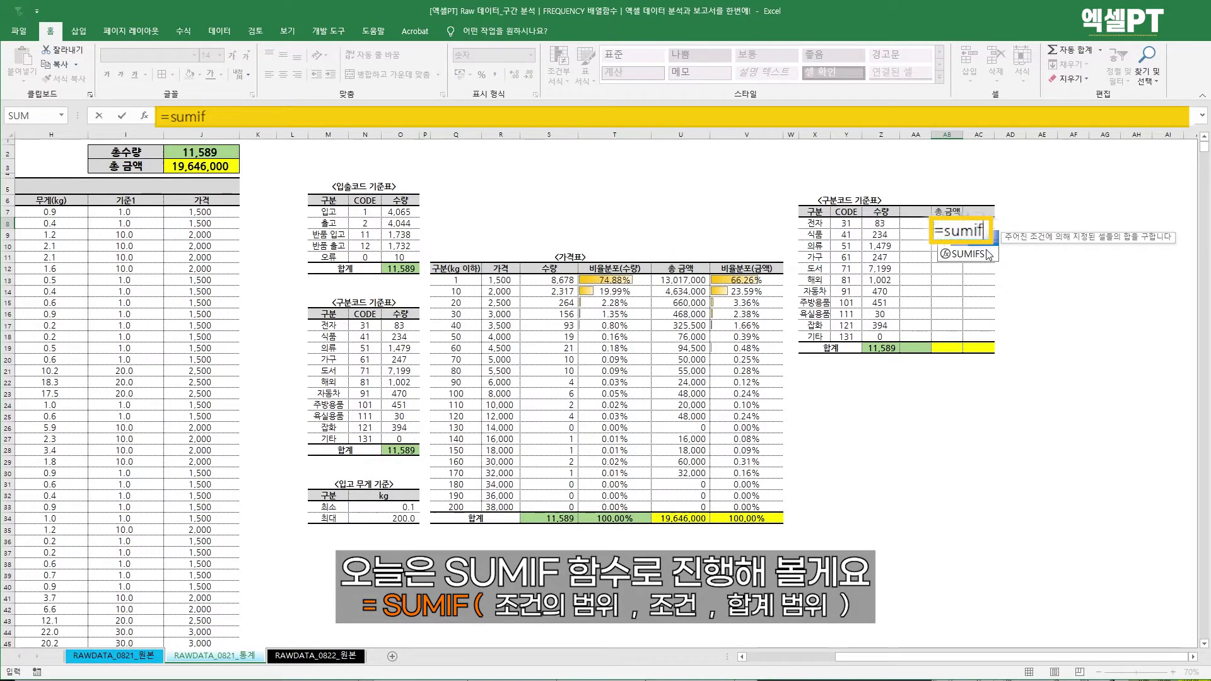
pyautogui.press('Tab')
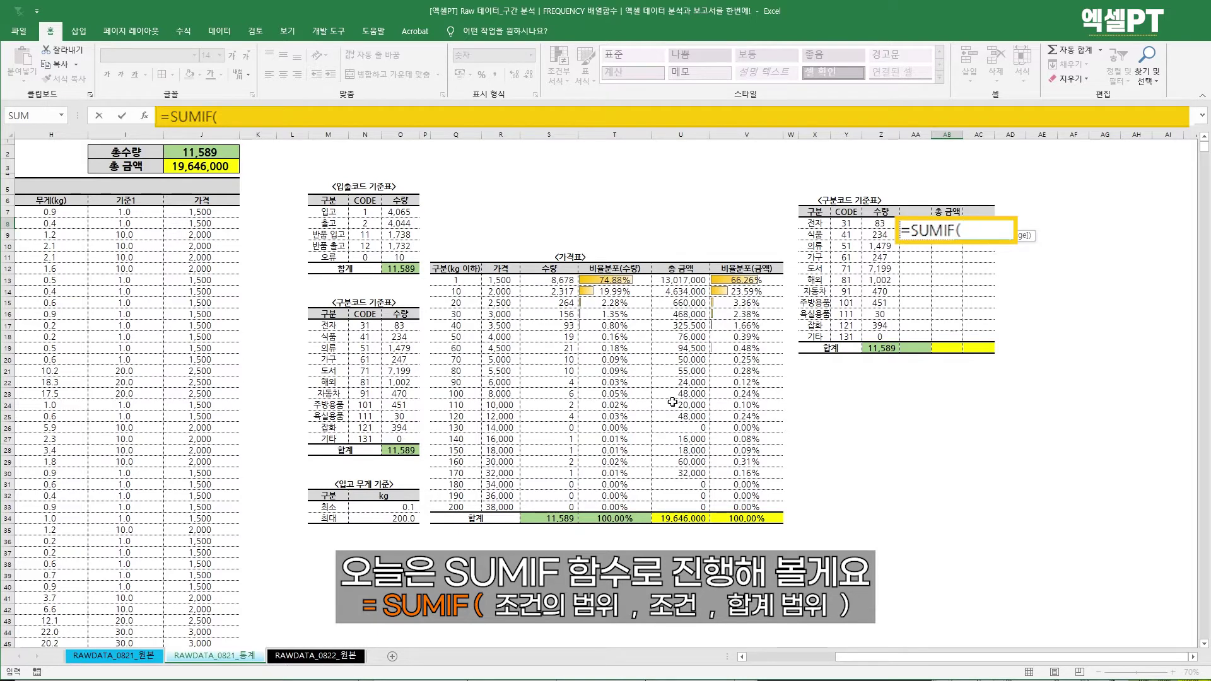
pyautogui.moveTo(969, 656); pyautogui.dragTo(937, 659)
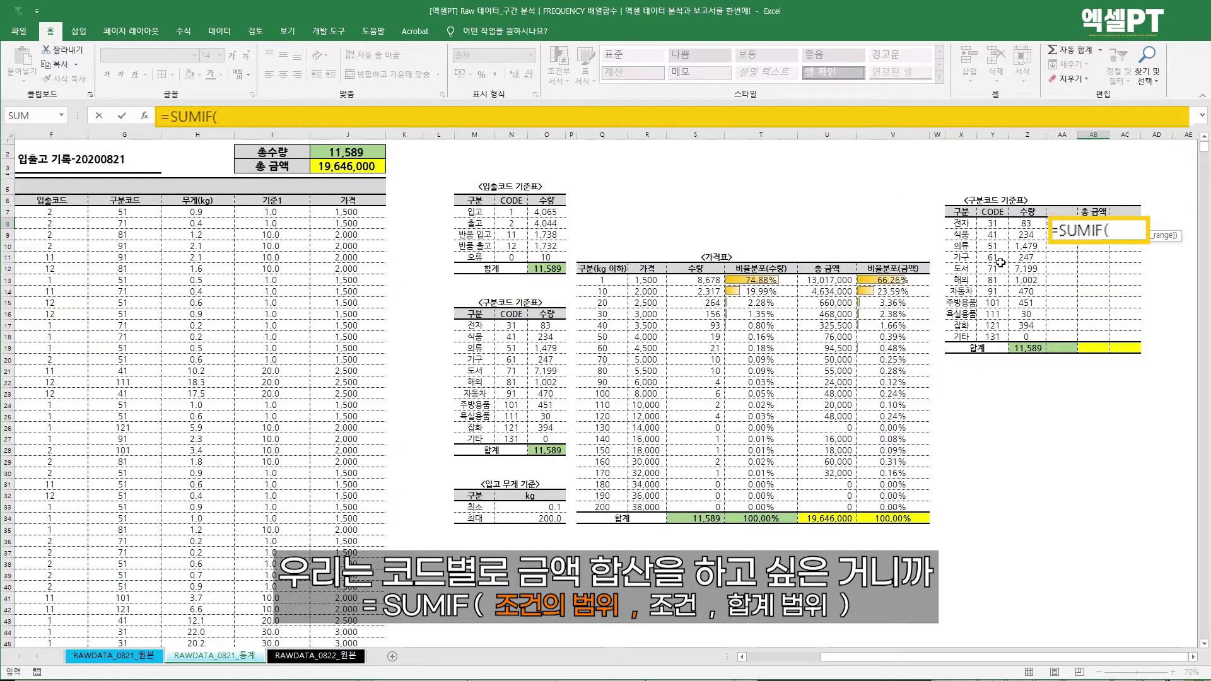
pyautogui.click(143, 212)
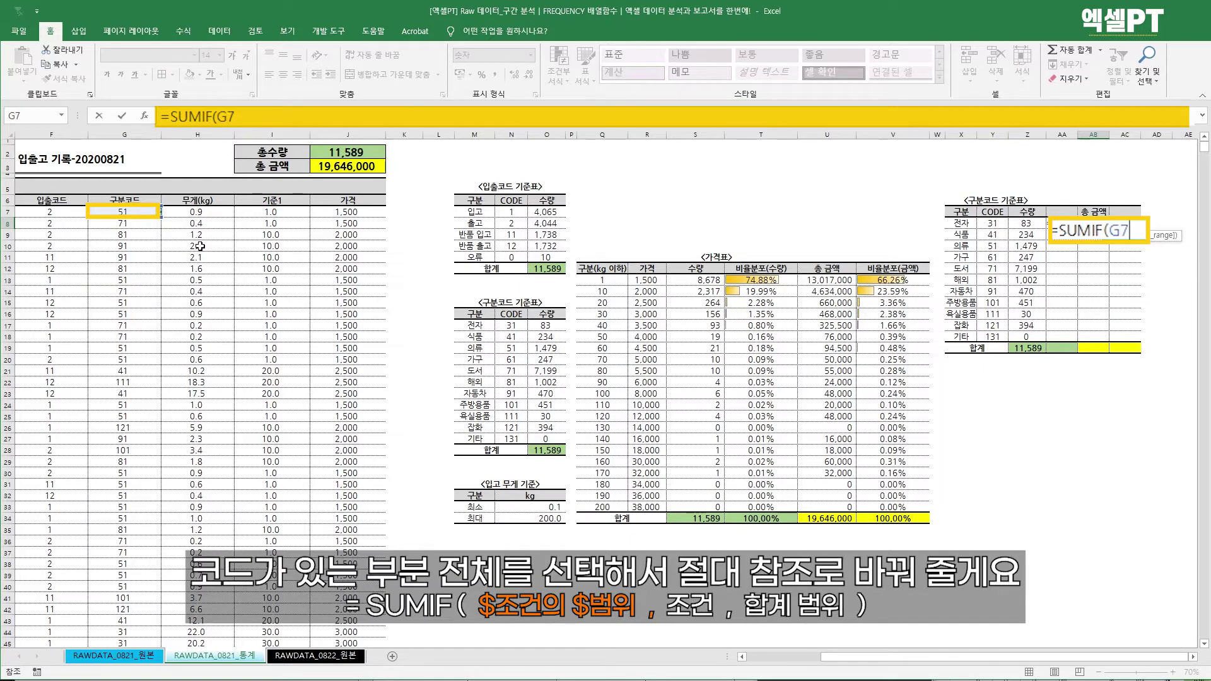
pyautogui.hotkey('ctrl', 'shift', 'Down')
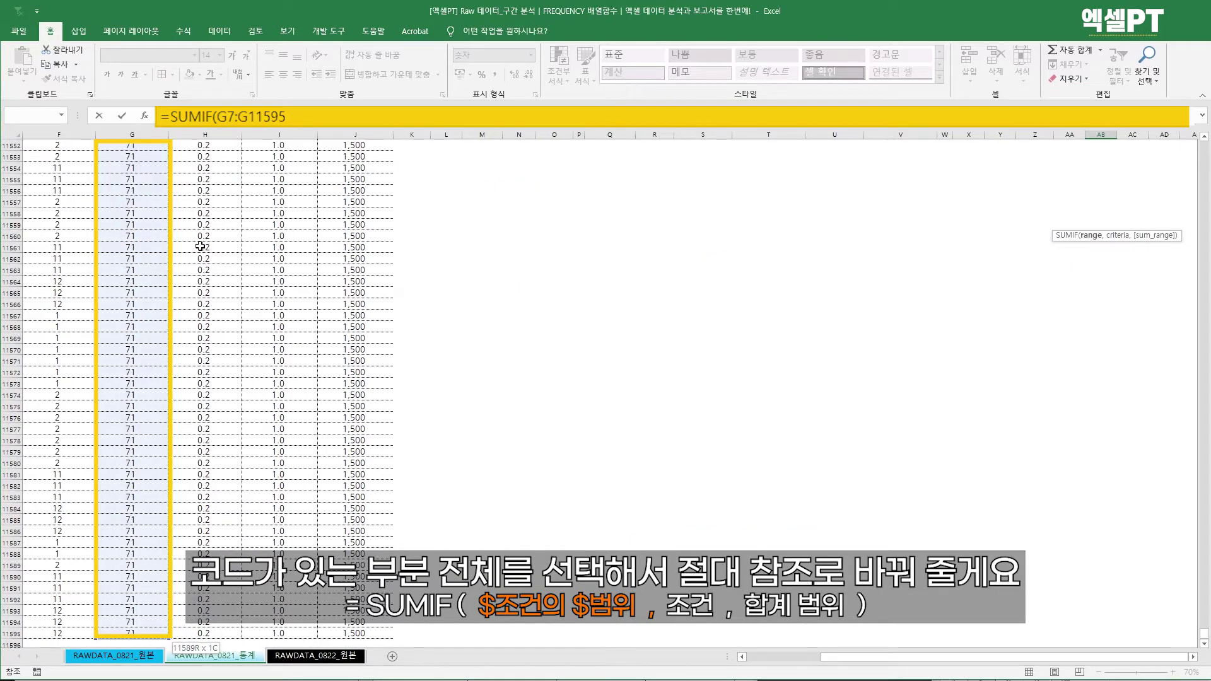
pyautogui.press('F4')
pyautogui.write(',')
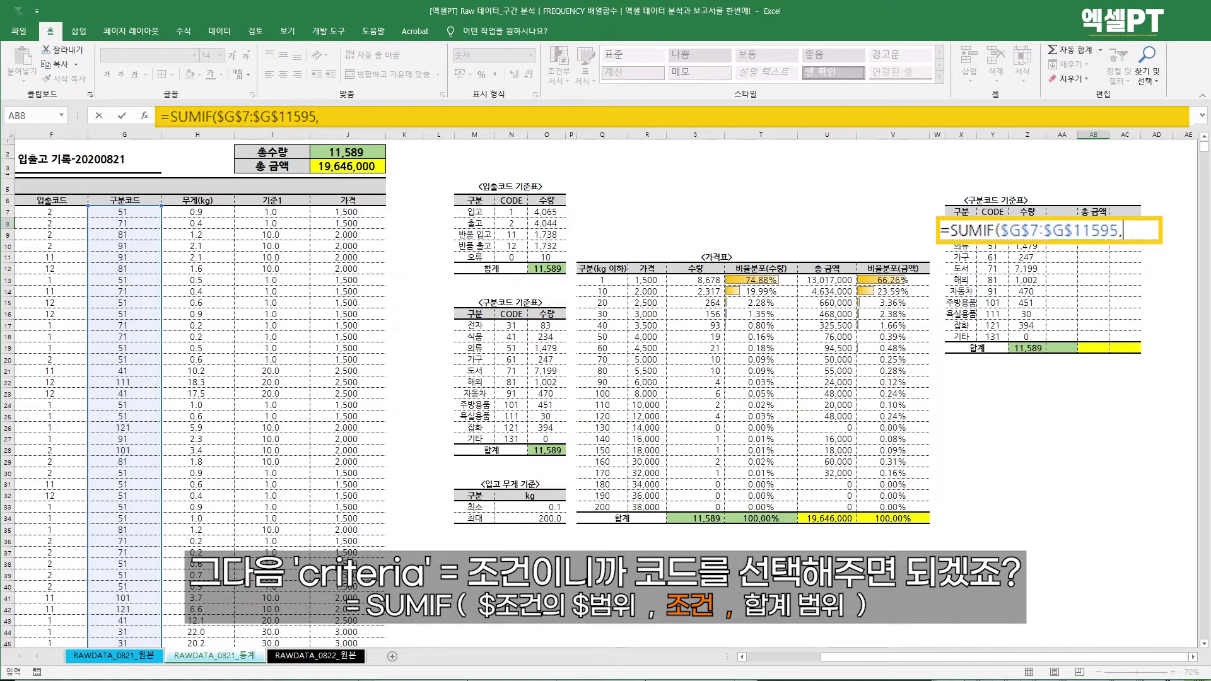
# Complete the SUMIF formula with the column-locked criterion $Y8 and the absolute 가격 sum range $J$7:$J$11595.
pyautogui.click(991, 223)
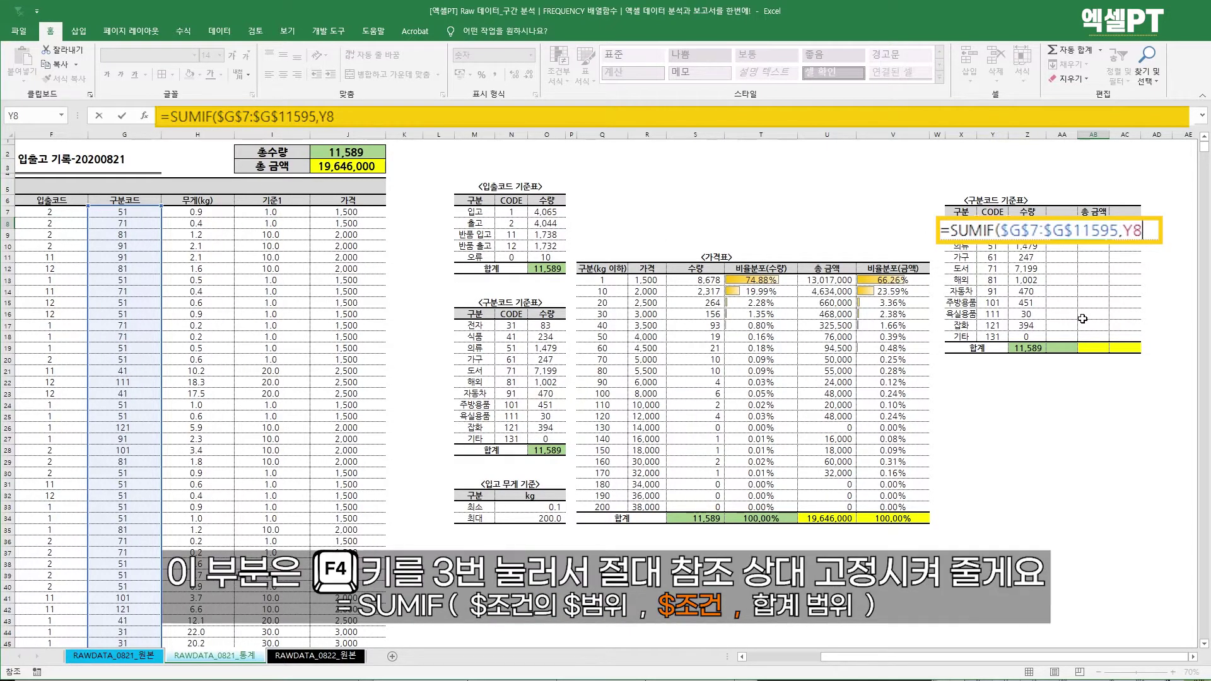
pyautogui.press('F4')
pyautogui.press('F4')
pyautogui.write(',')
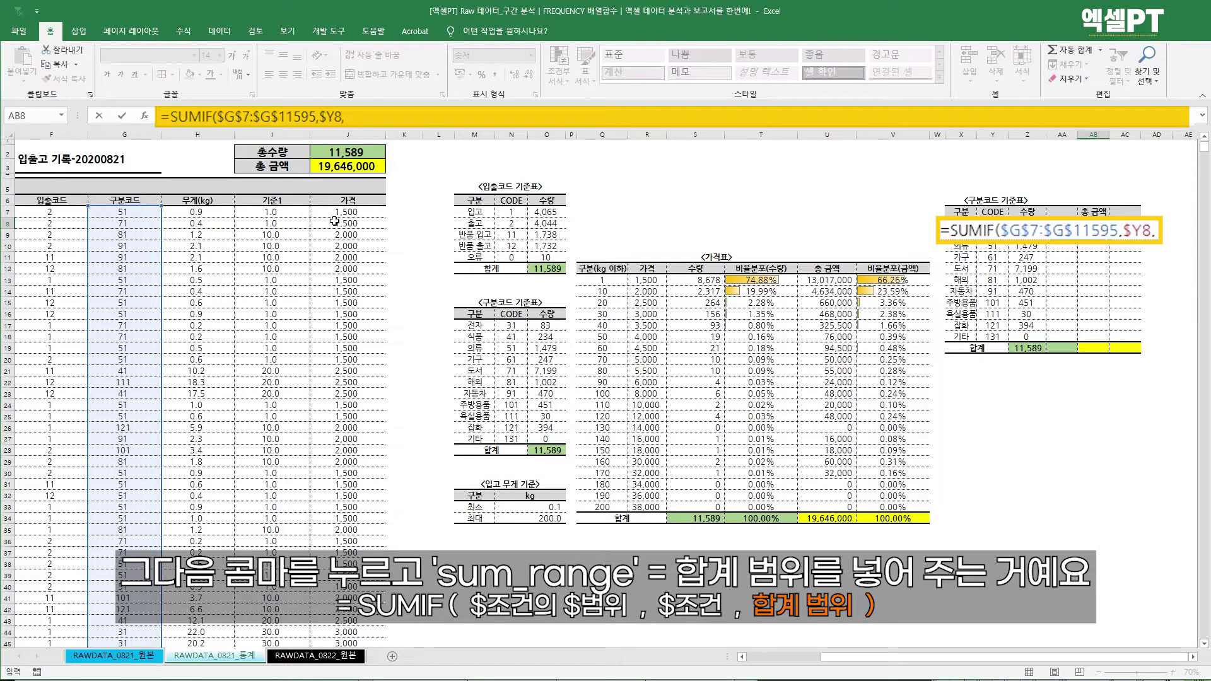
pyautogui.click(368, 214)
pyautogui.hotkey('ctrl', 'shift', 'Down')
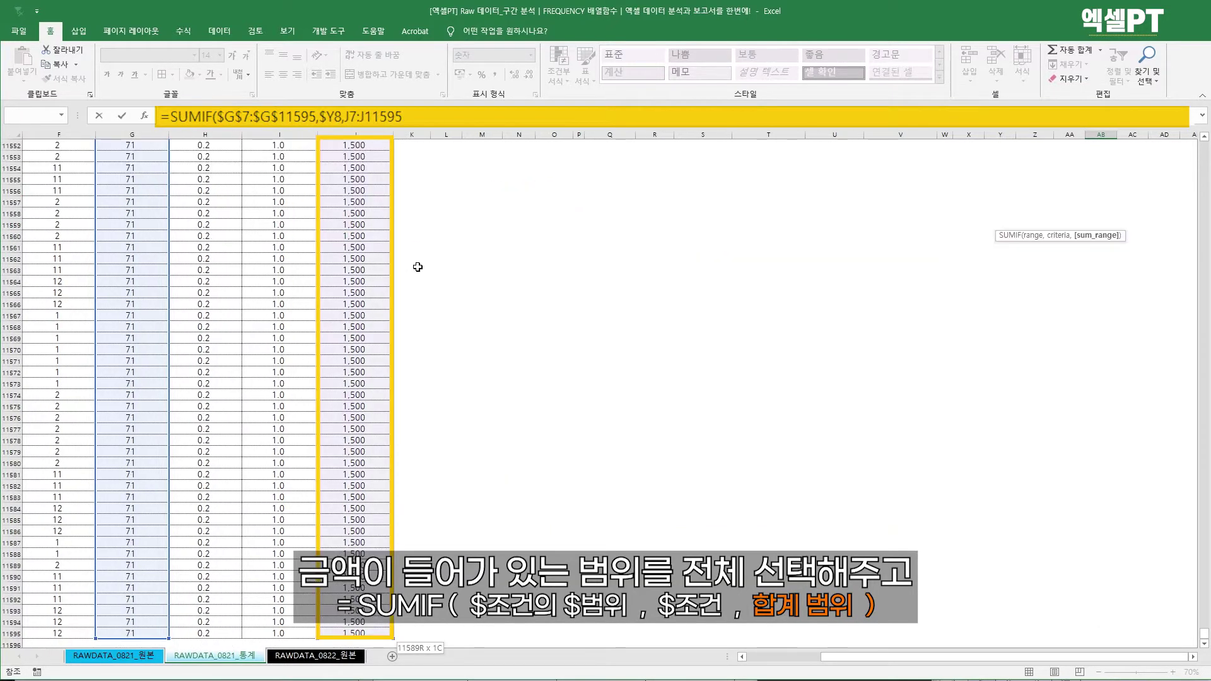
pyautogui.press('F4')
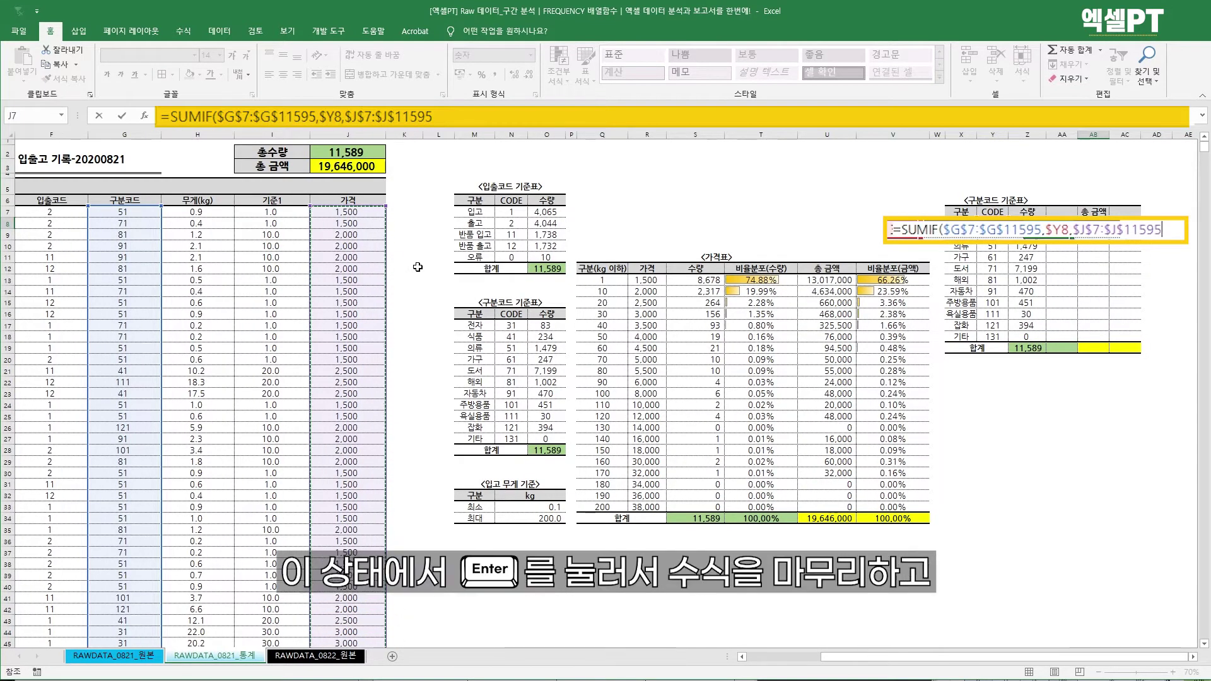
pyautogui.press('Return')
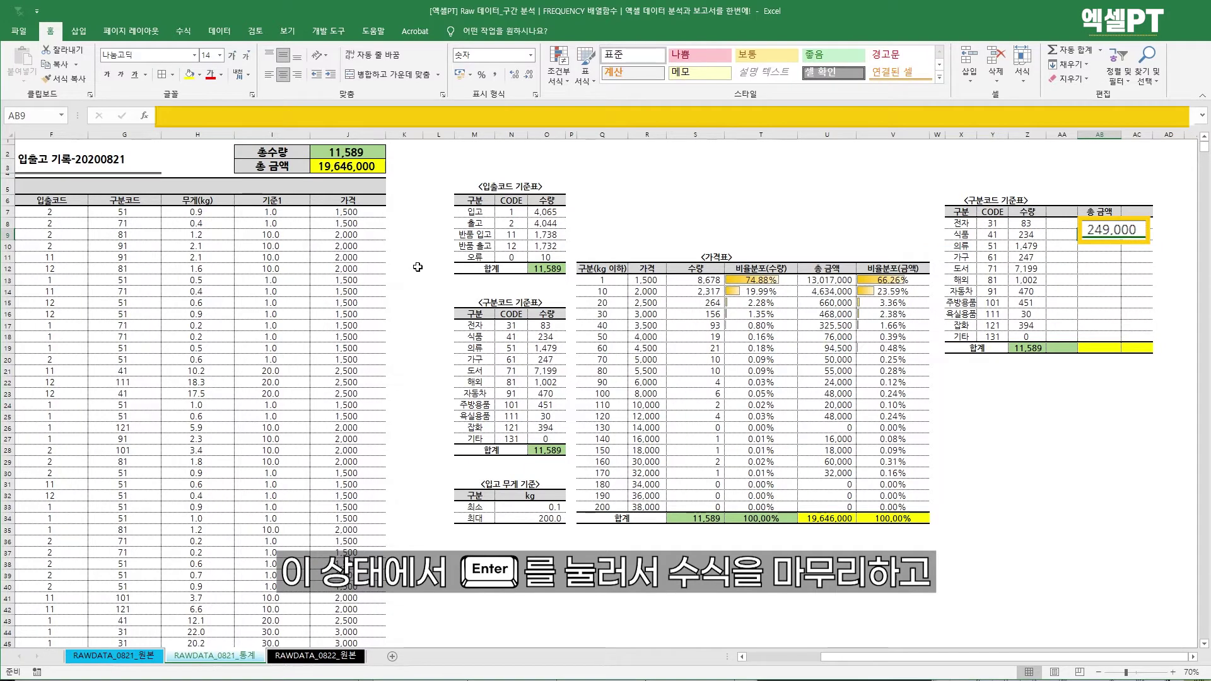
# Copy the SUMIF formula from AB8 down the 총 금액 column to AB18.
pyautogui.press('Up')
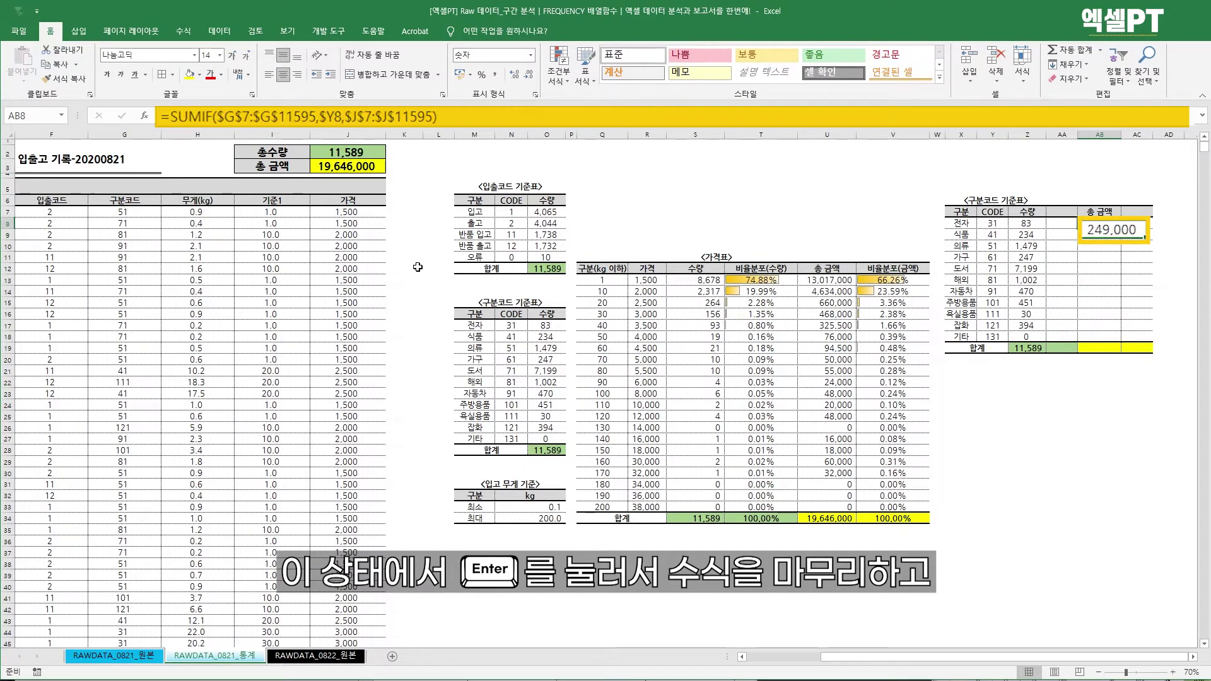
pyautogui.hotkey('ctrl', 'c')
pyautogui.press('Left')
pyautogui.press('Left')
pyautogui.hotkey('ctrl', 'Down')
pyautogui.press('Right')
pyautogui.press('Right')
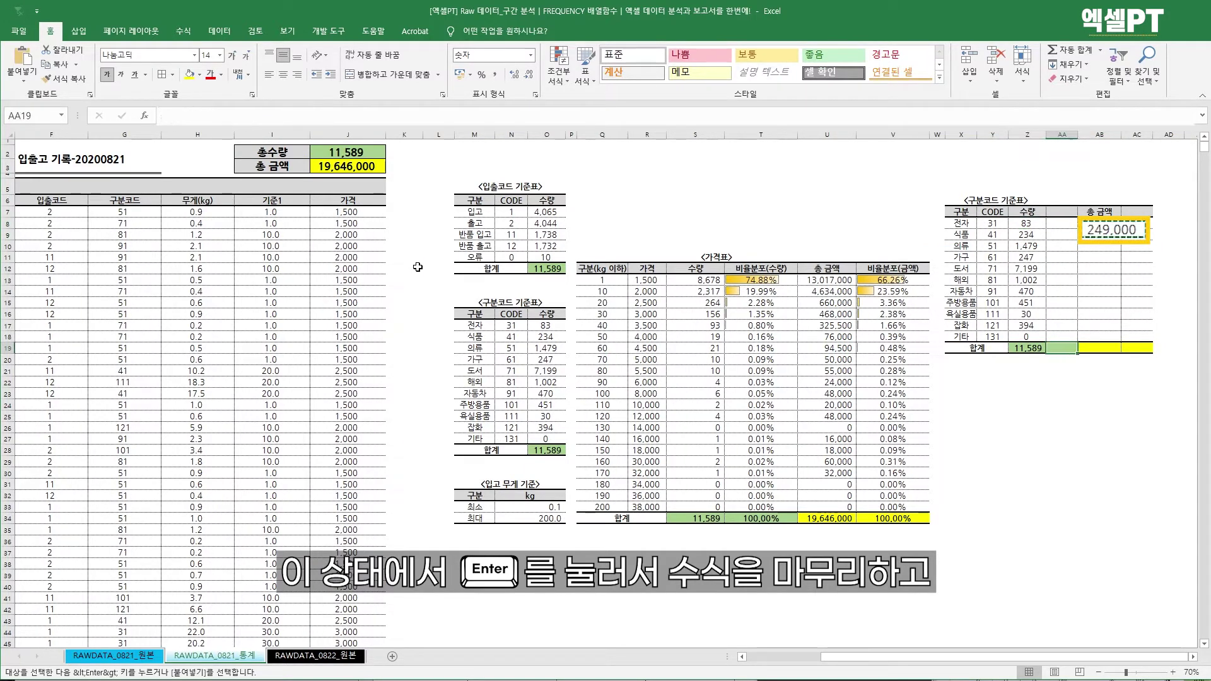
pyautogui.press('Up')
pyautogui.hotkey('ctrl', 'shift', 'Up')
pyautogui.hotkey('ctrl', 'v')
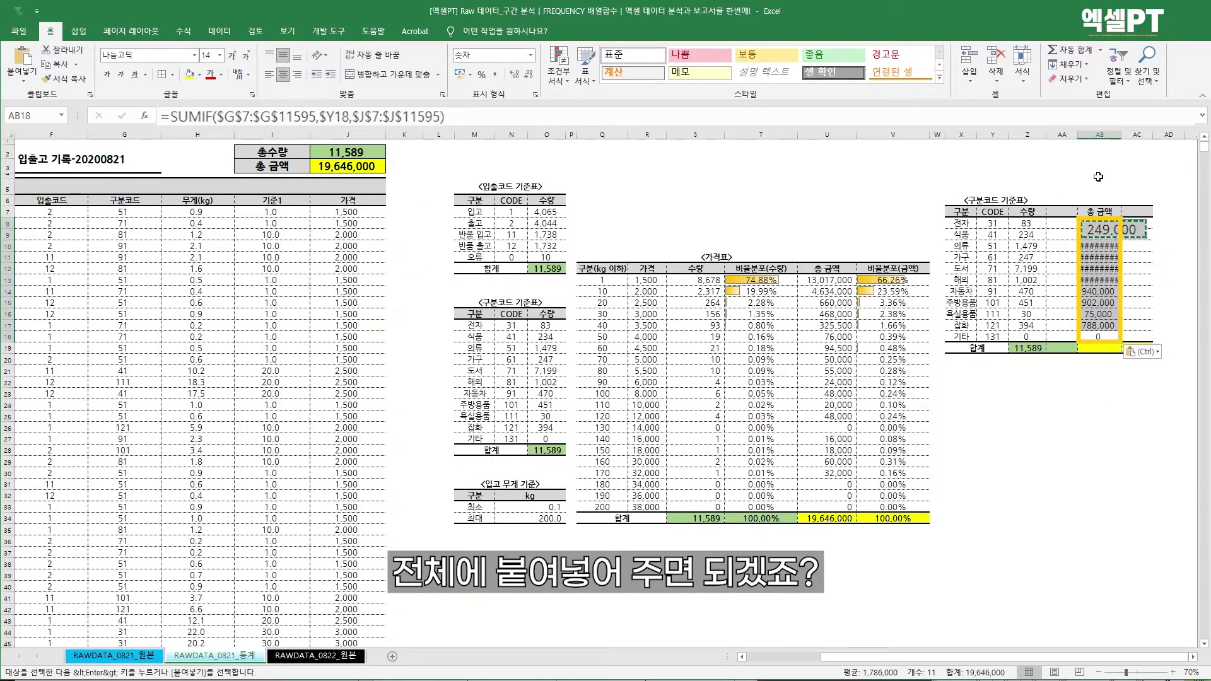
# Fit column AB to its contents and right-align the amounts in AB8:AB18.
pyautogui.doubleClick(1119, 134)
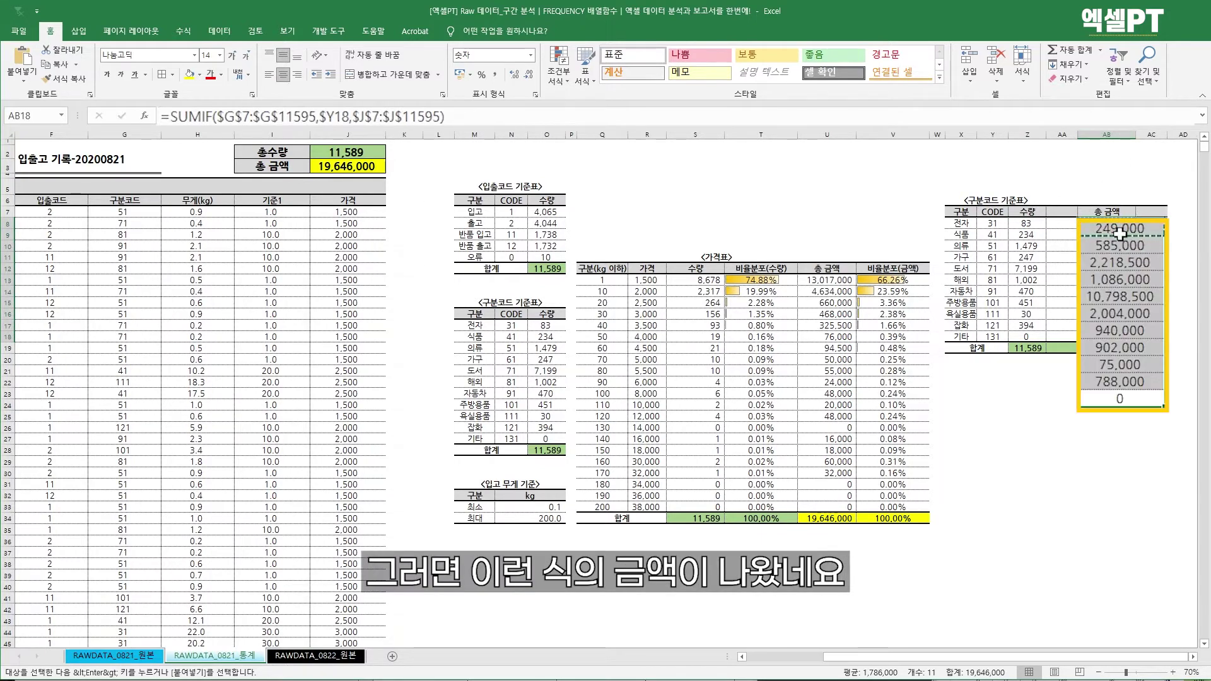
pyautogui.moveTo(1107, 224); pyautogui.dragTo(1107, 335)
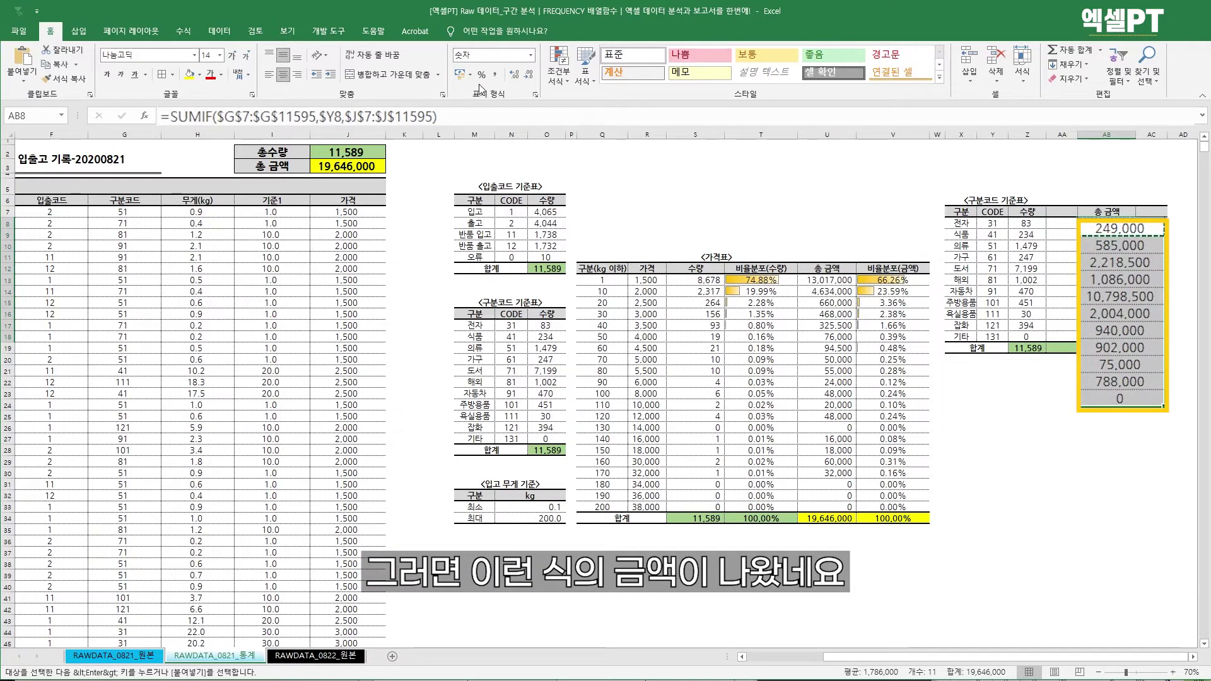
pyautogui.click(297, 74)
# Insert an automatic sum of the 총 금액 column in the 합계 cell AB19.
pyautogui.click(1106, 348)
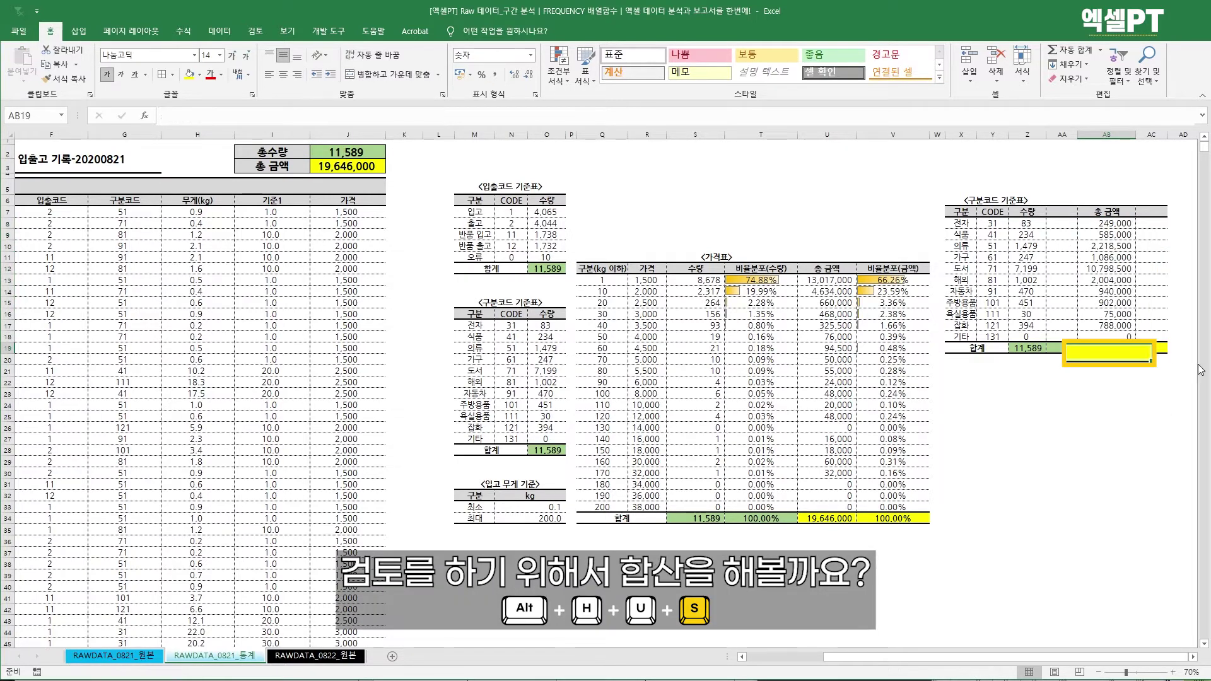
pyautogui.hotkey('alt', 'h')
pyautogui.press('u')
pyautogui.press('s')
pyautogui.press('Return')
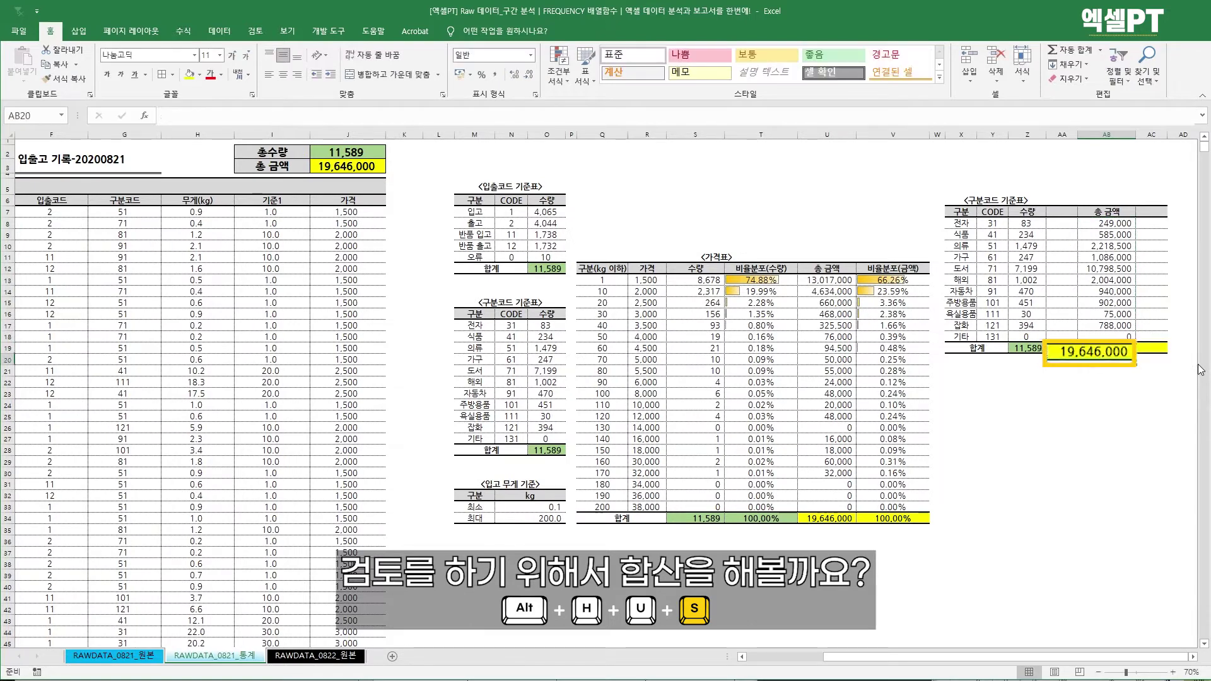
# Compare the amount total in AB19 with the 가격표 total in U34 and the 총 금액 in J3.
pyautogui.click(1094, 353)
pyautogui.keyDown('ctrl'); pyautogui.click(824, 518); pyautogui.keyUp('ctrl')
pyautogui.keyDown('ctrl'); pyautogui.click(348, 176); pyautogui.keyUp('ctrl')
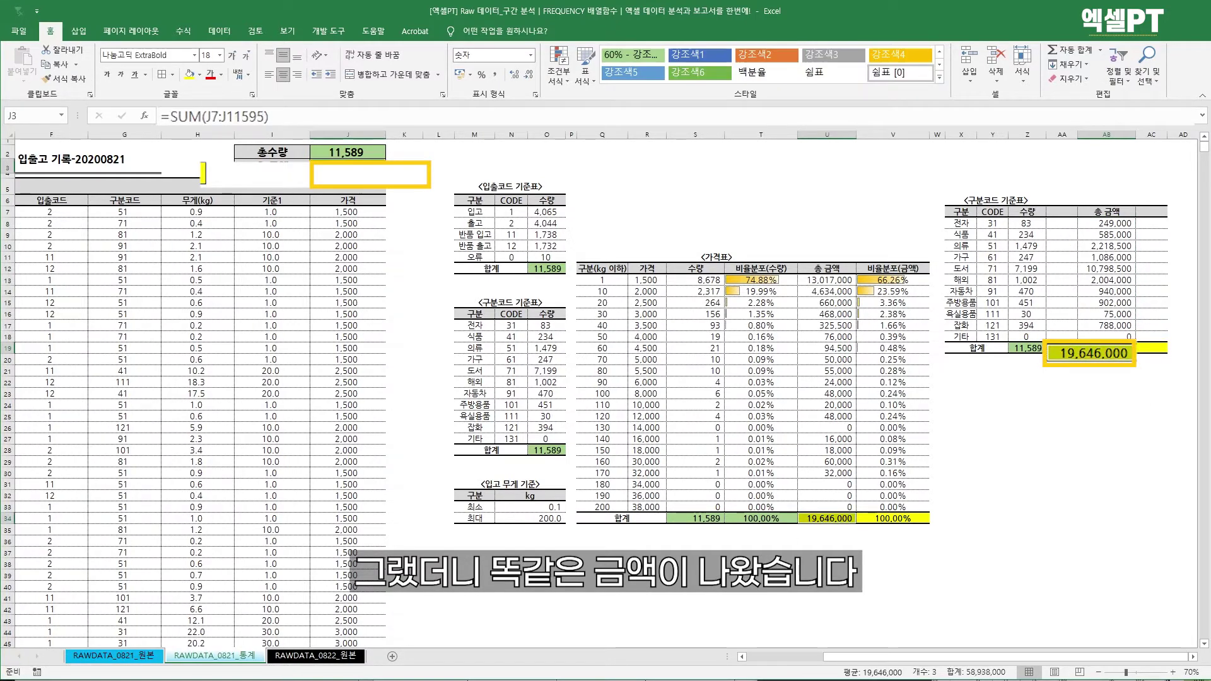
pyautogui.click(1094, 438)
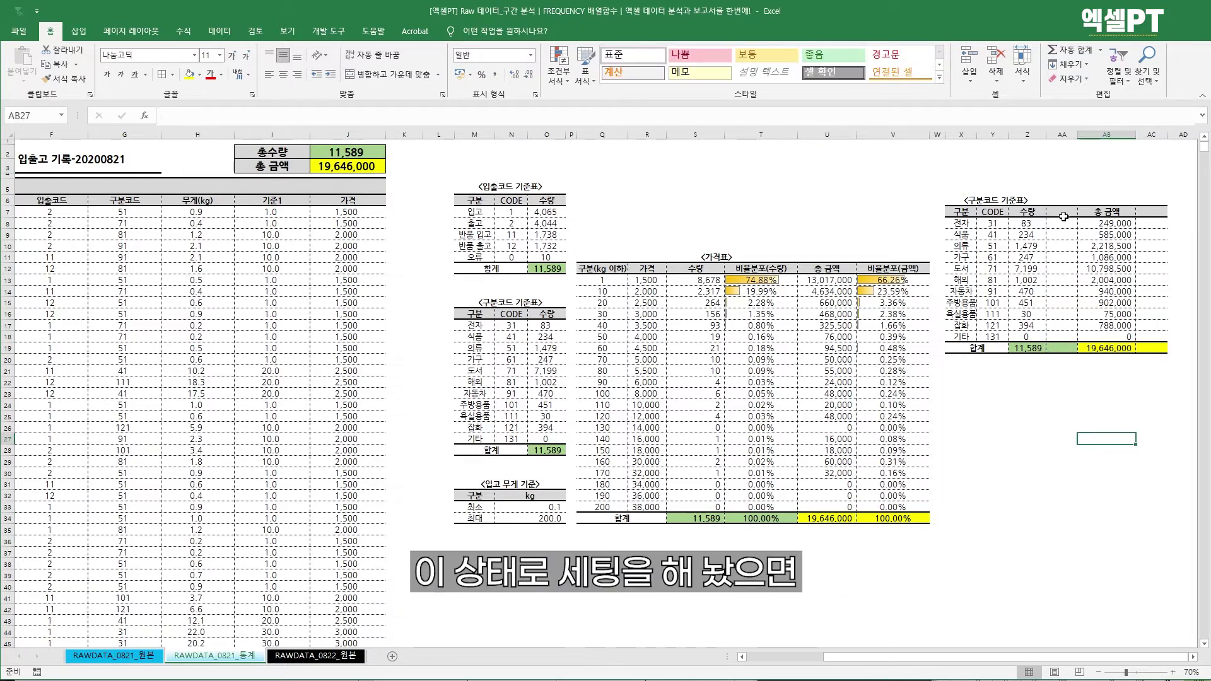
# Set the width of columns AA and AC to 20.
pyautogui.moveTo(1071, 135); pyautogui.dragTo(1149, 136)
pyautogui.click(1063, 135)
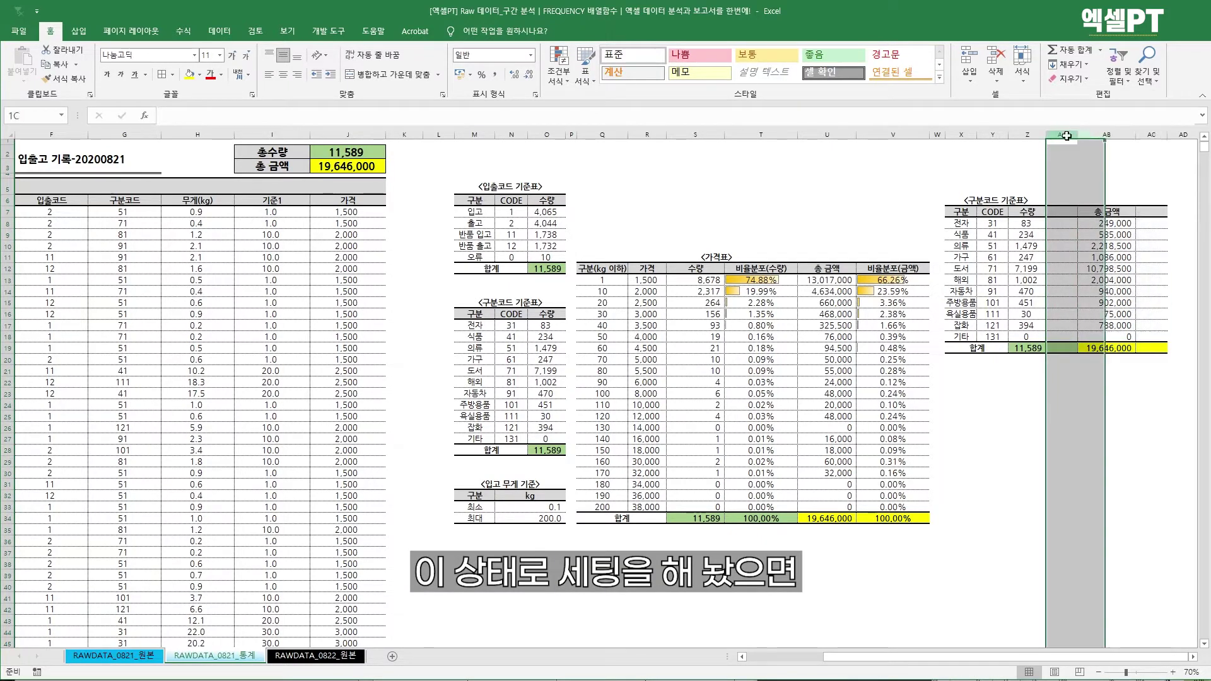
pyautogui.keyDown('ctrl'); pyautogui.click(1164, 137); pyautogui.keyUp('ctrl')
pyautogui.rightClick(1164, 137)
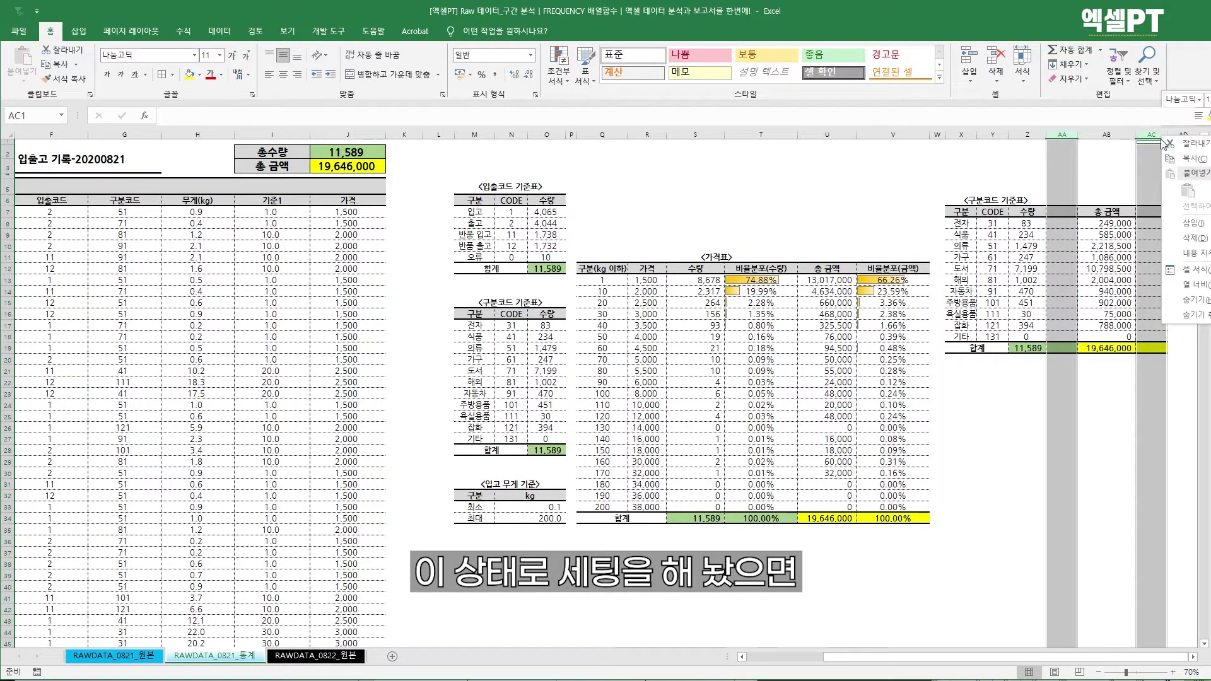
pyautogui.click(1189, 285)
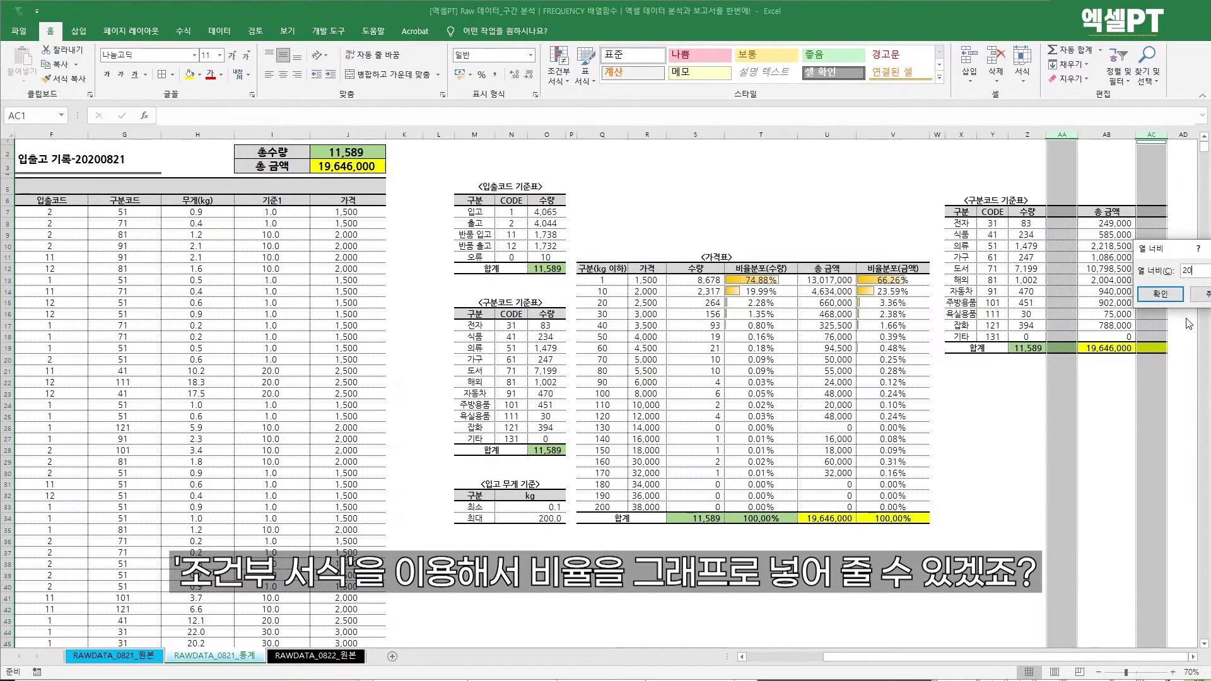
pyautogui.press('Return')
pyautogui.click(1192, 658)
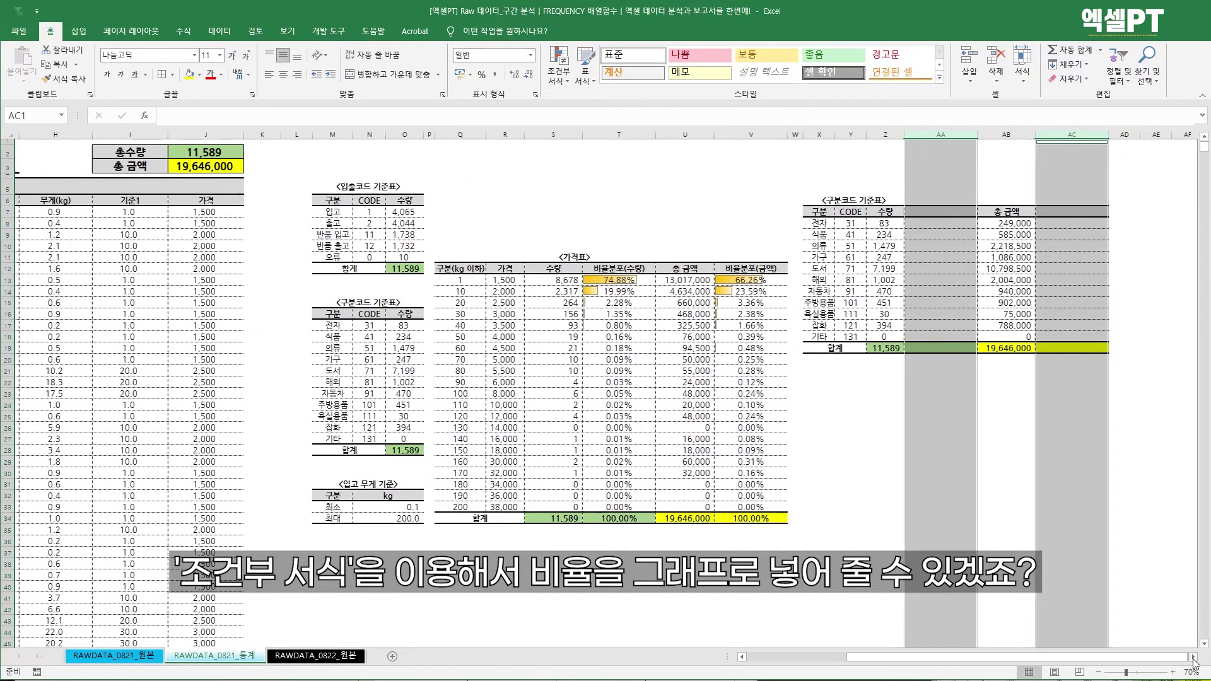
# Copy the 가격표 headers 비율분포(수량) and 비율분포(금액) into AA7 and AC7 of the 구분코드 기준표.
pyautogui.click(938, 212)
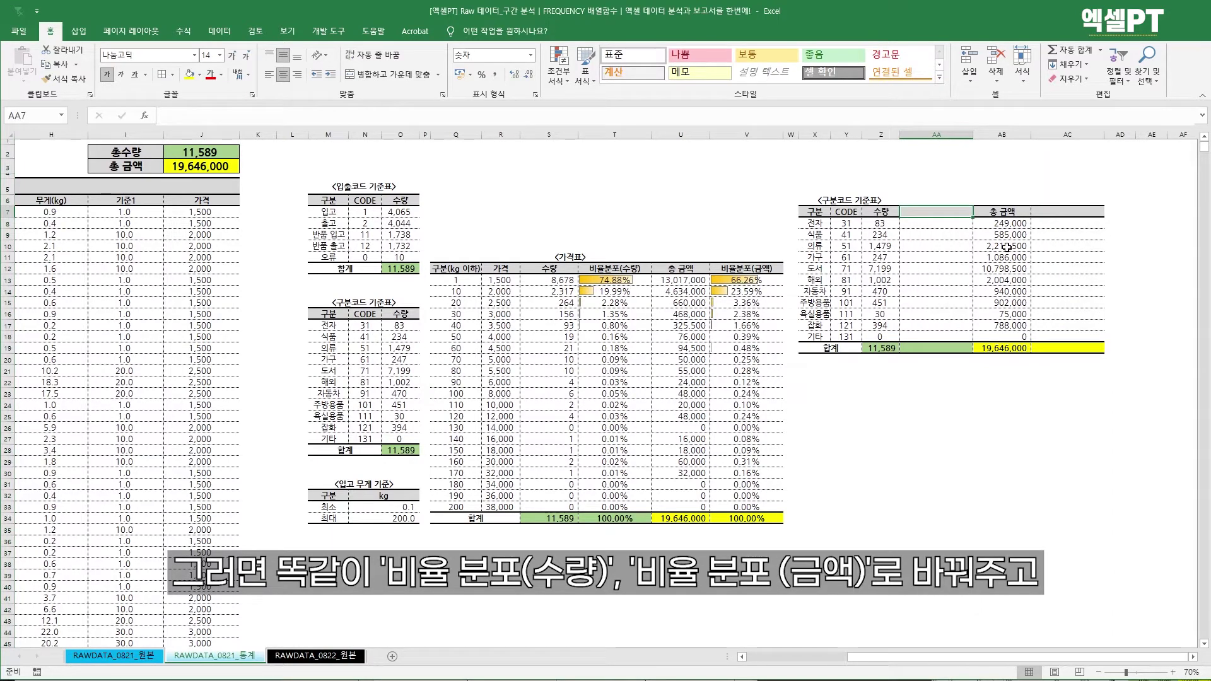
pyautogui.click(630, 269)
pyautogui.hotkey('ctrl', 'c')
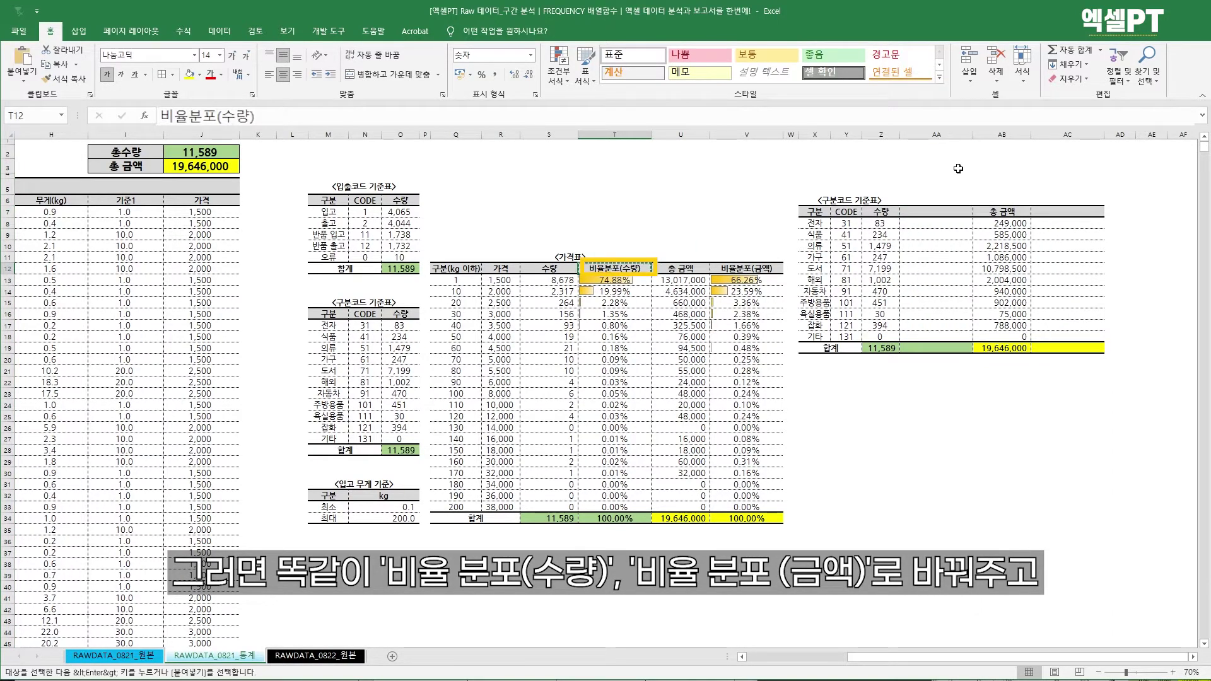
pyautogui.click(939, 212)
pyautogui.hotkey('ctrl', 'v')
pyautogui.click(747, 269)
pyautogui.hotkey('ctrl', 'c')
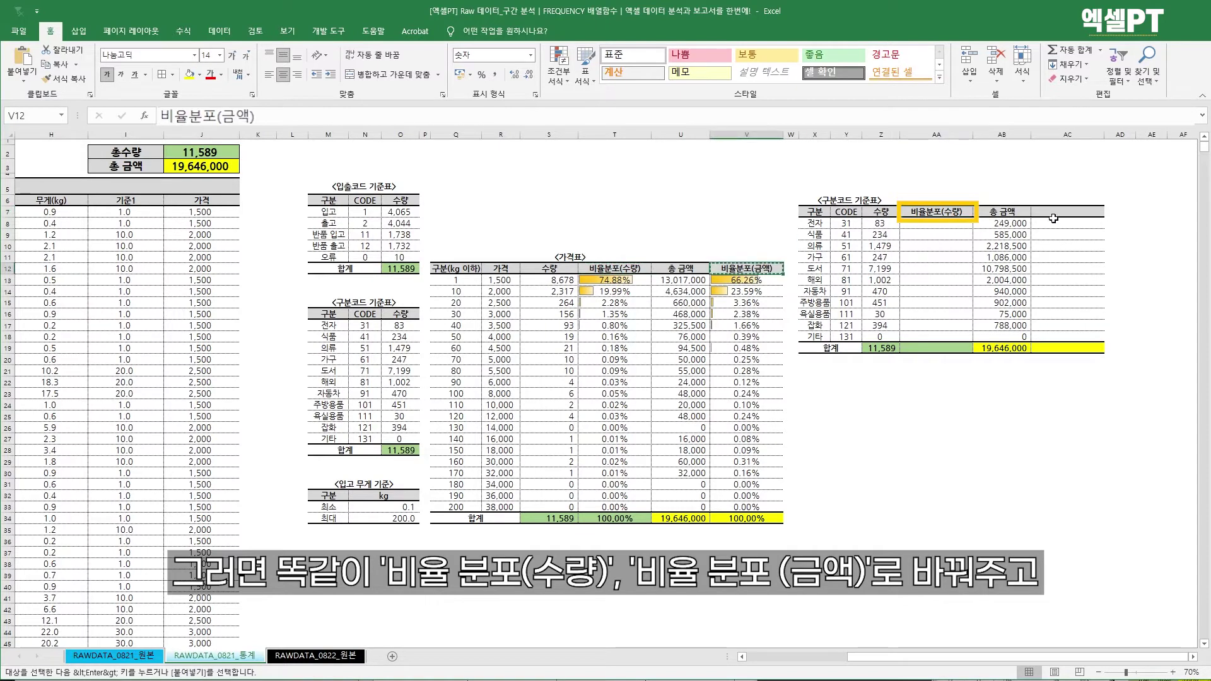
pyautogui.click(1053, 218)
pyautogui.hotkey('ctrl', 'v')
# Enter the quantity ratio formula =Z8/$Z$19 in AA8, with an absolute reference to the quantity total.
pyautogui.click(954, 231)
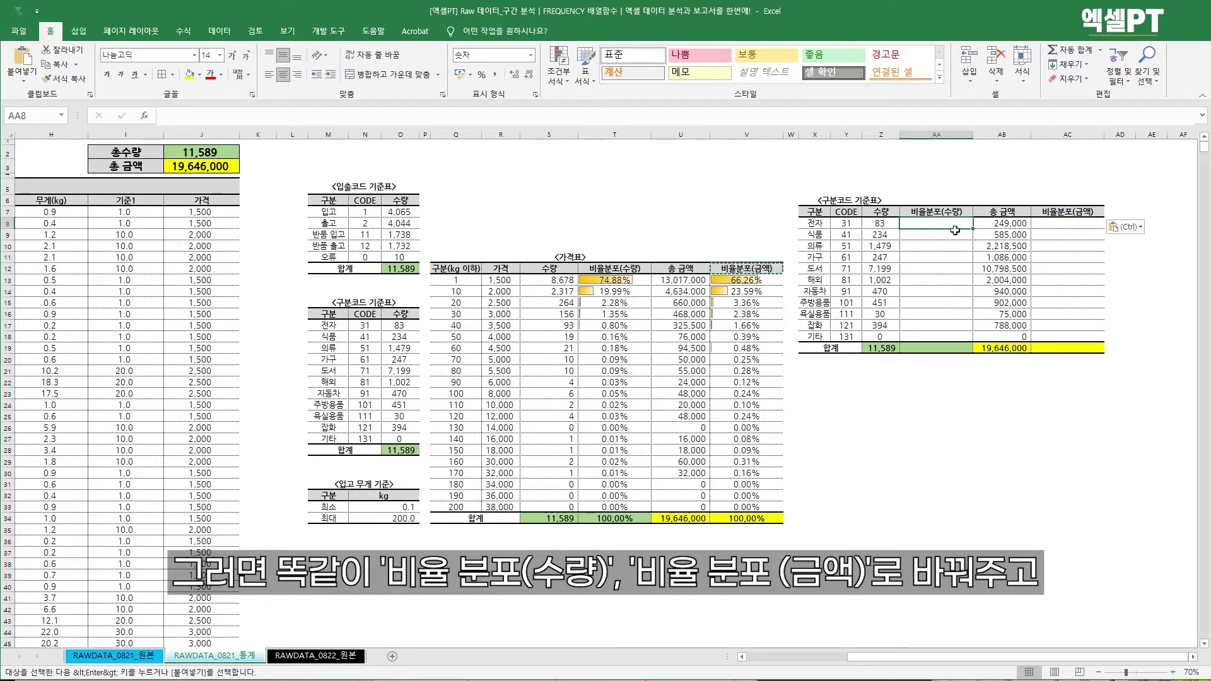
pyautogui.moveTo(955, 230); pyautogui.dragTo(940, 338)
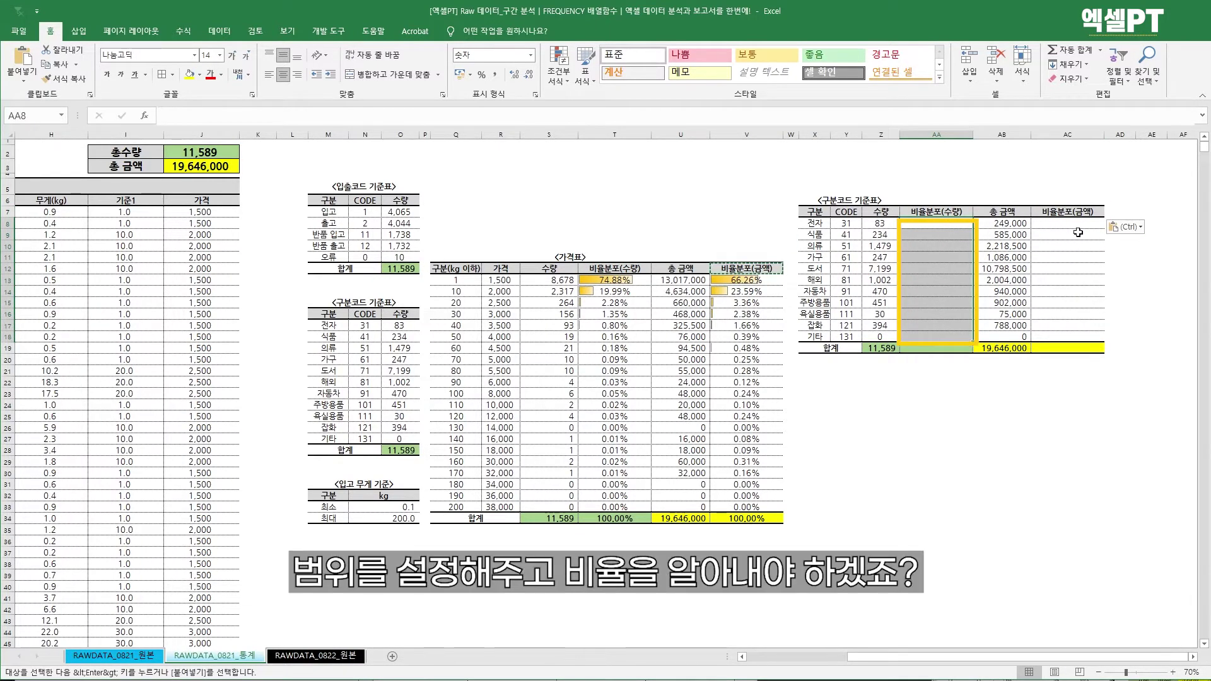
pyautogui.moveTo(1077, 227); pyautogui.dragTo(1075, 236)
pyautogui.moveTo(1076, 235); pyautogui.dragTo(1073, 281)
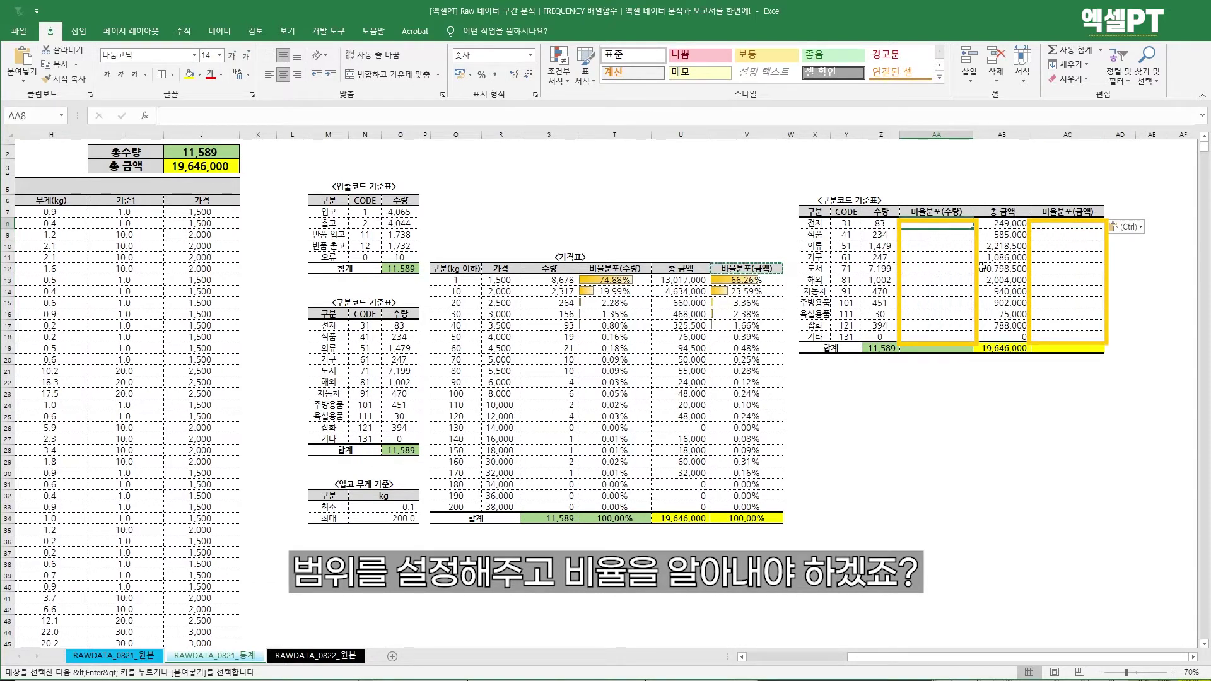
pyautogui.write('=')
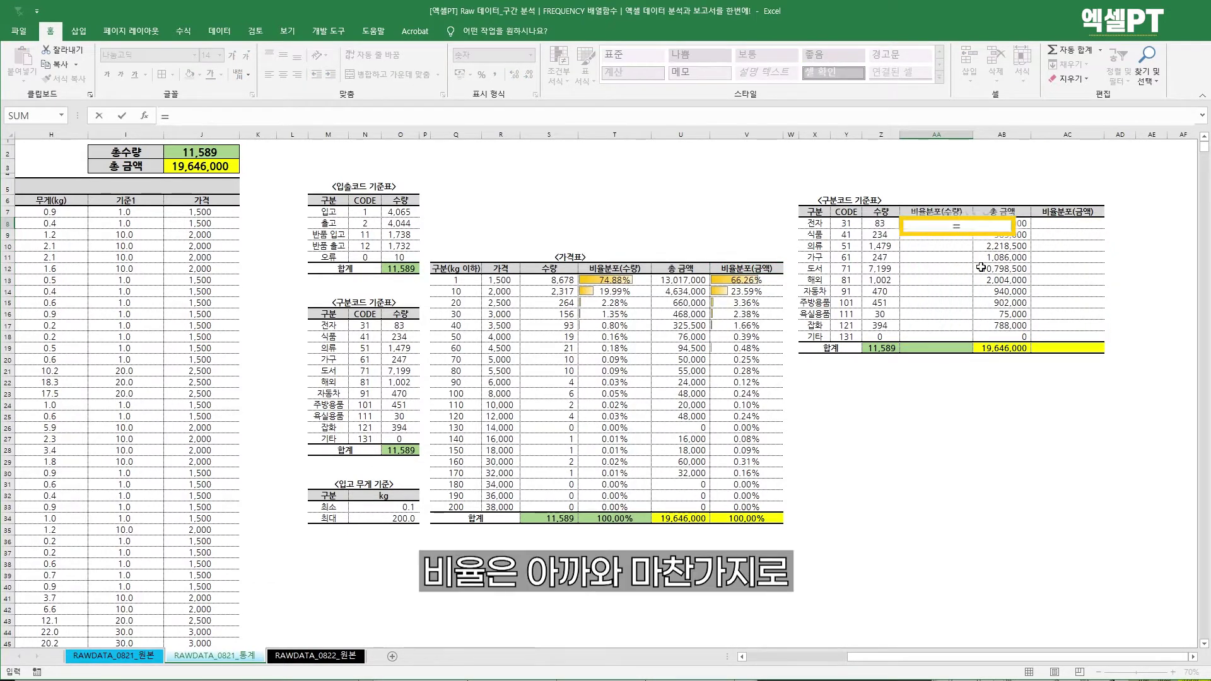
pyautogui.press('Left')
pyautogui.write('/')
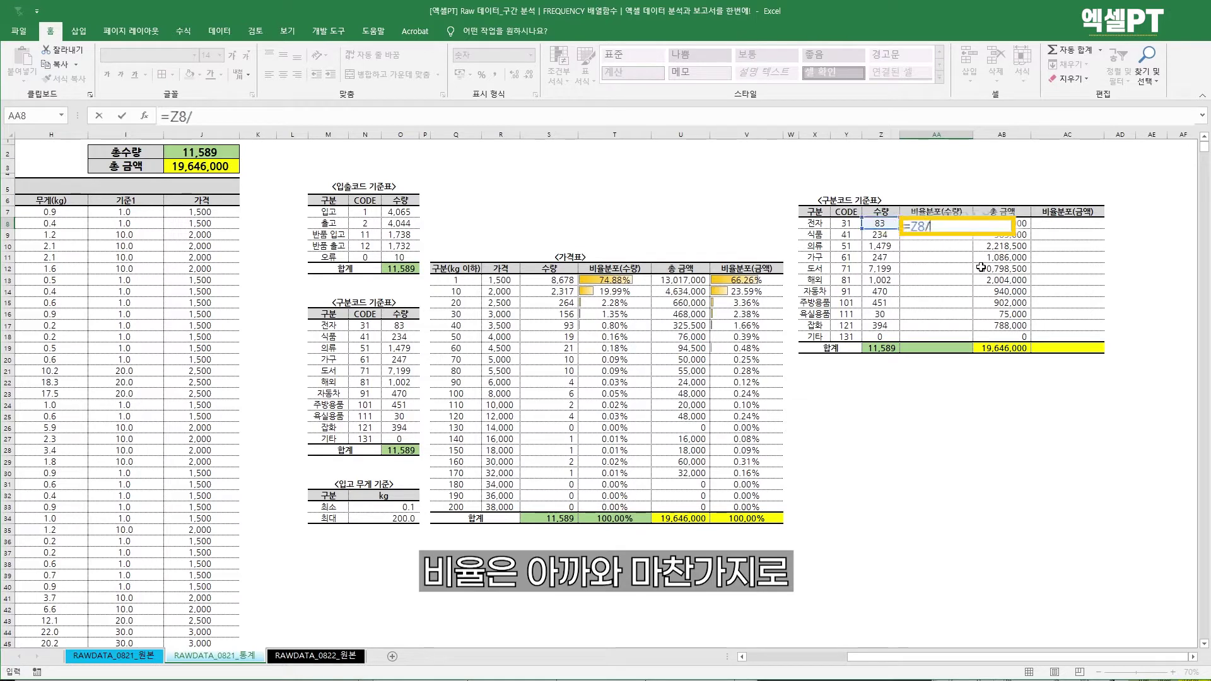
pyautogui.press('Left')
pyautogui.press('Down')
pyautogui.press('Down')
pyautogui.press('Down')
pyautogui.press('Down')
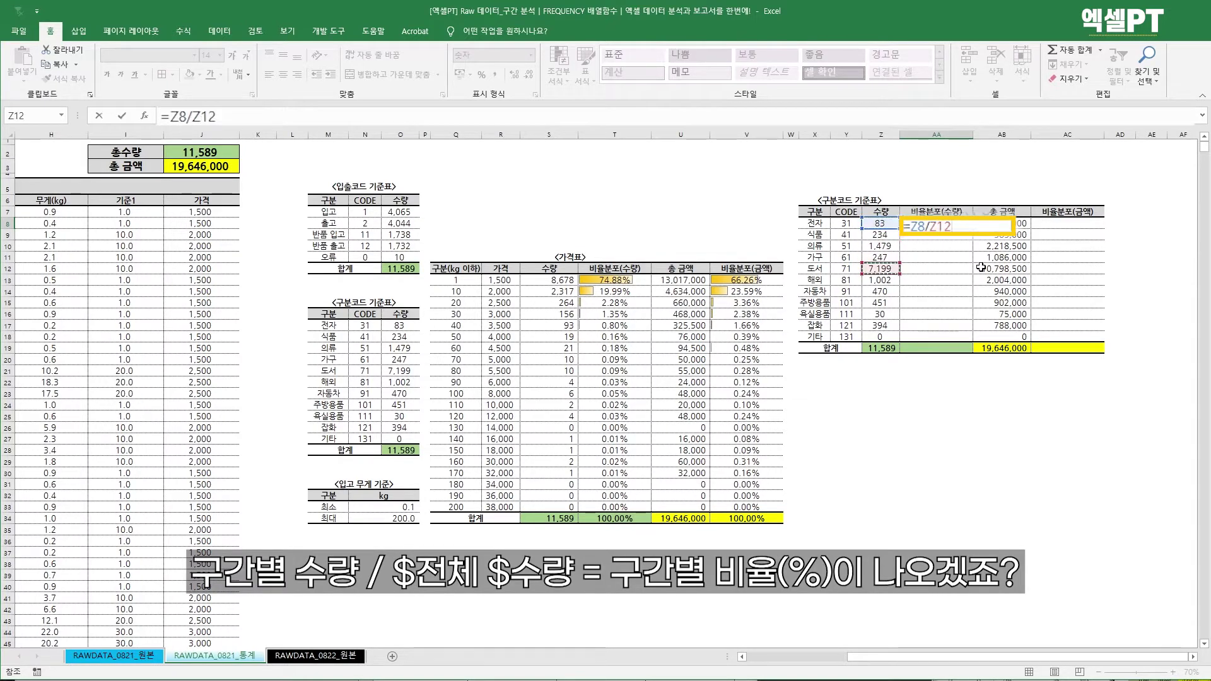
pyautogui.hotkey('ctrl', 'Down')
pyautogui.press('F4')
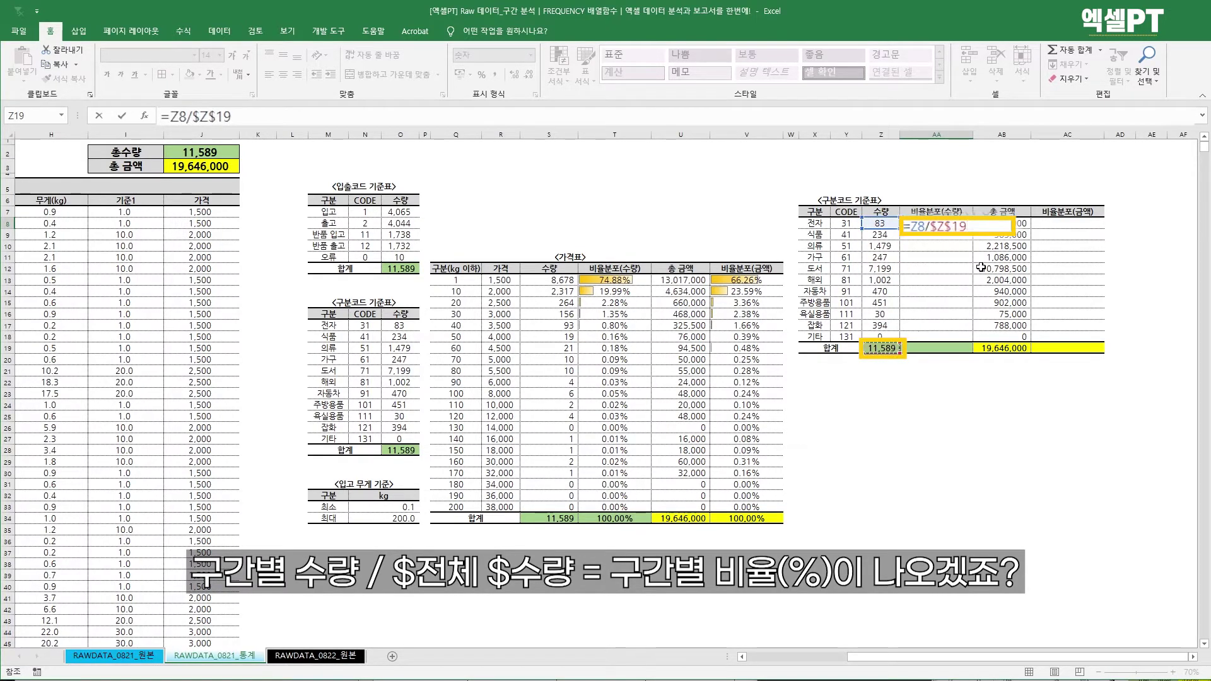
pyautogui.hotkey('ctrl', 'Return')
# Copy the quantity ratio formula from AA8 down through AA18.
pyautogui.hotkey('ctrl', 'c')
pyautogui.press('Left')
pyautogui.hotkey('ctrl', 'Down')
pyautogui.press('Right')
pyautogui.press('Up')
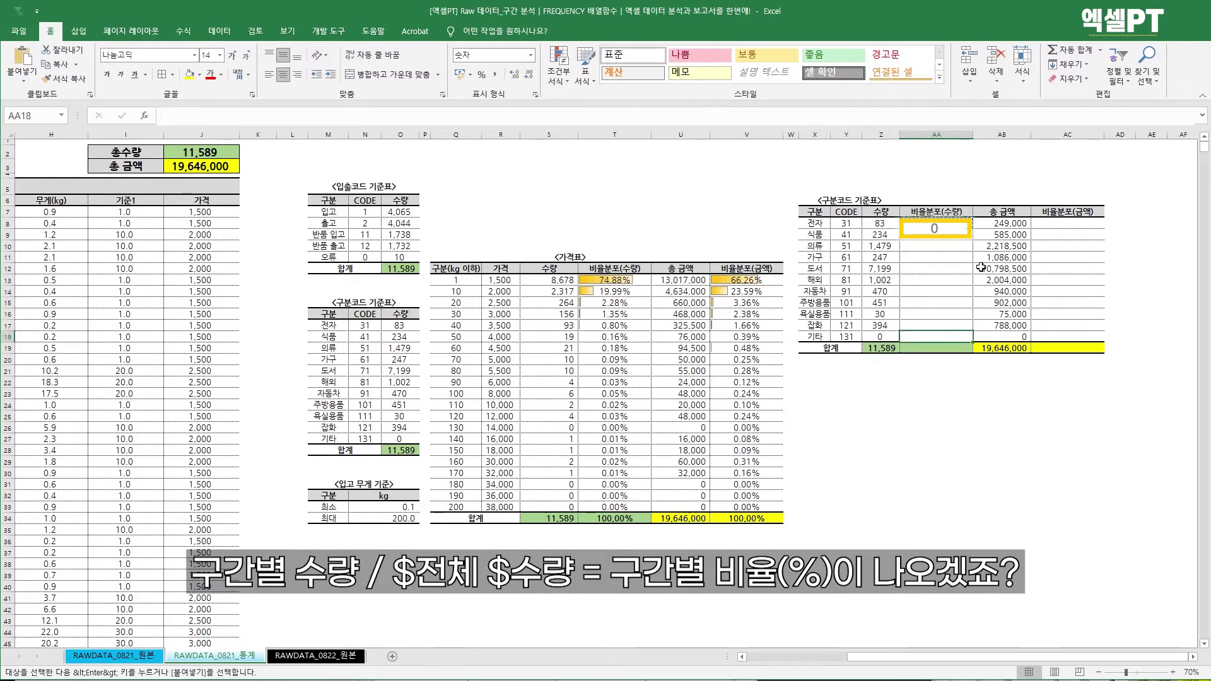
pyautogui.hotkey('ctrl', 'shift', 'Up')
pyautogui.hotkey('ctrl', 'v')
pyautogui.press('ctrl')
pyautogui.press('Escape')
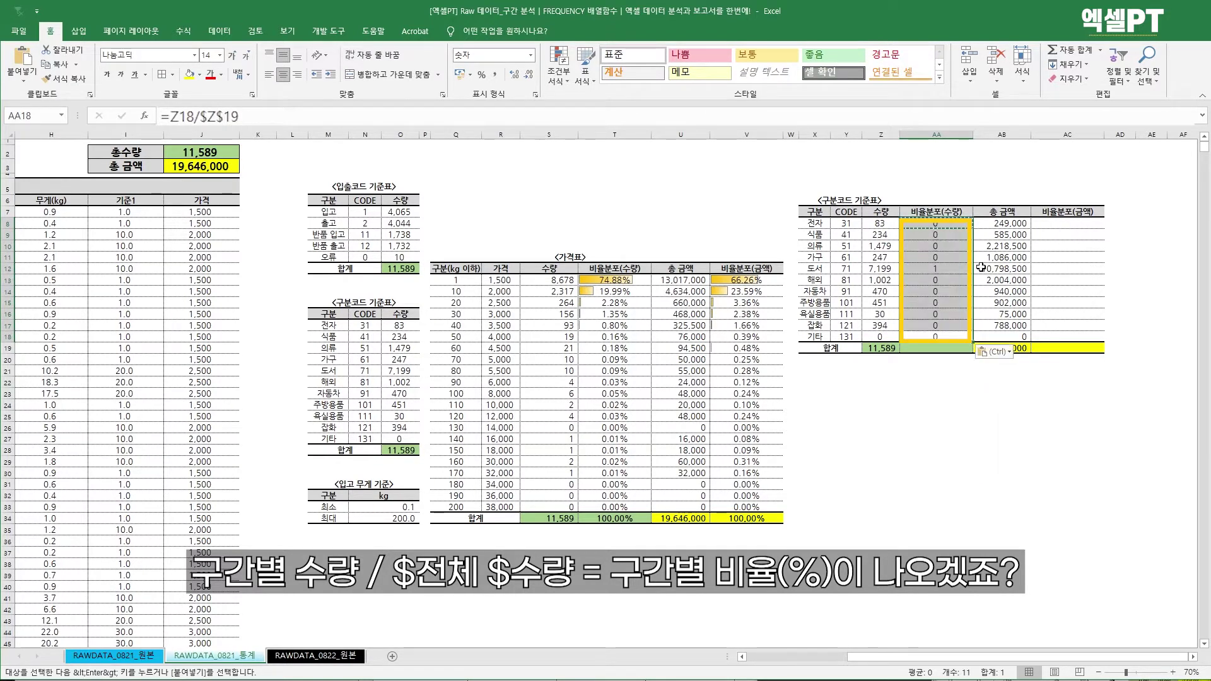
# Copy the ratio formula into AC8 and change its divisor to the amount total, giving =AB8/$AB$19.
pyautogui.hotkey('ctrl', 'Up')
pyautogui.press('Down')
pyautogui.press('Right')
pyautogui.press('Right')
pyautogui.hotkey('ctrl', 'v')
pyautogui.press('F2')
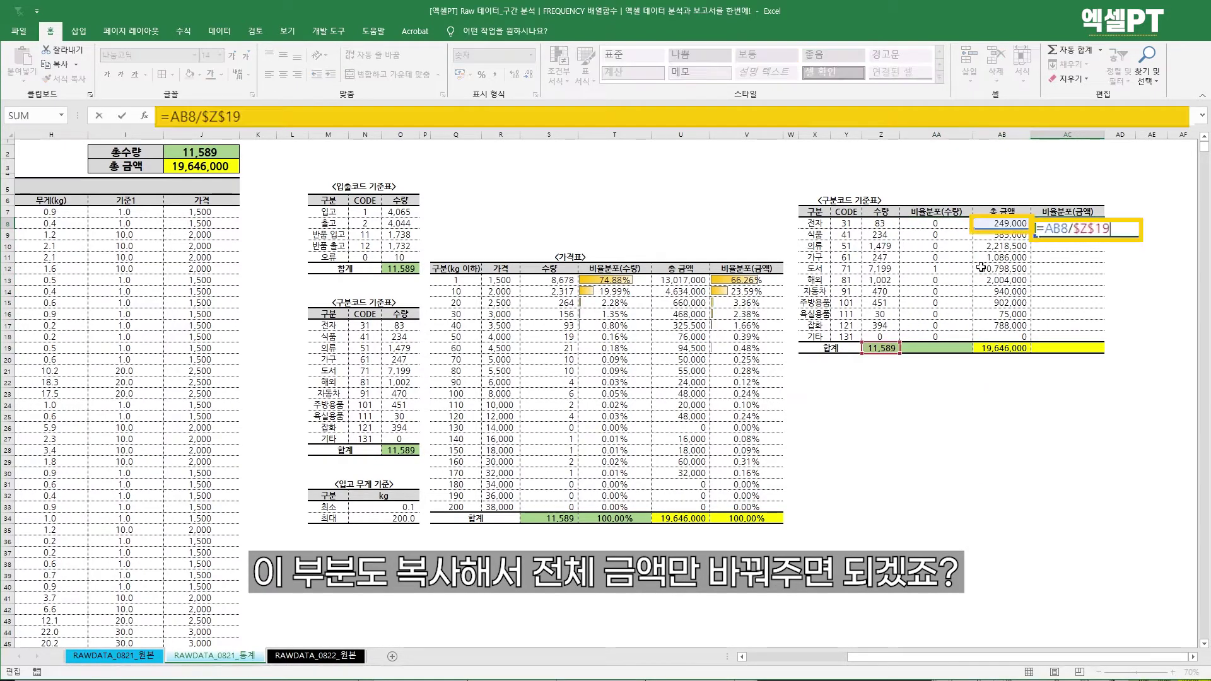
pyautogui.moveTo(888, 360); pyautogui.dragTo(996, 357)
pyautogui.press('Return')
pyautogui.press('Up')
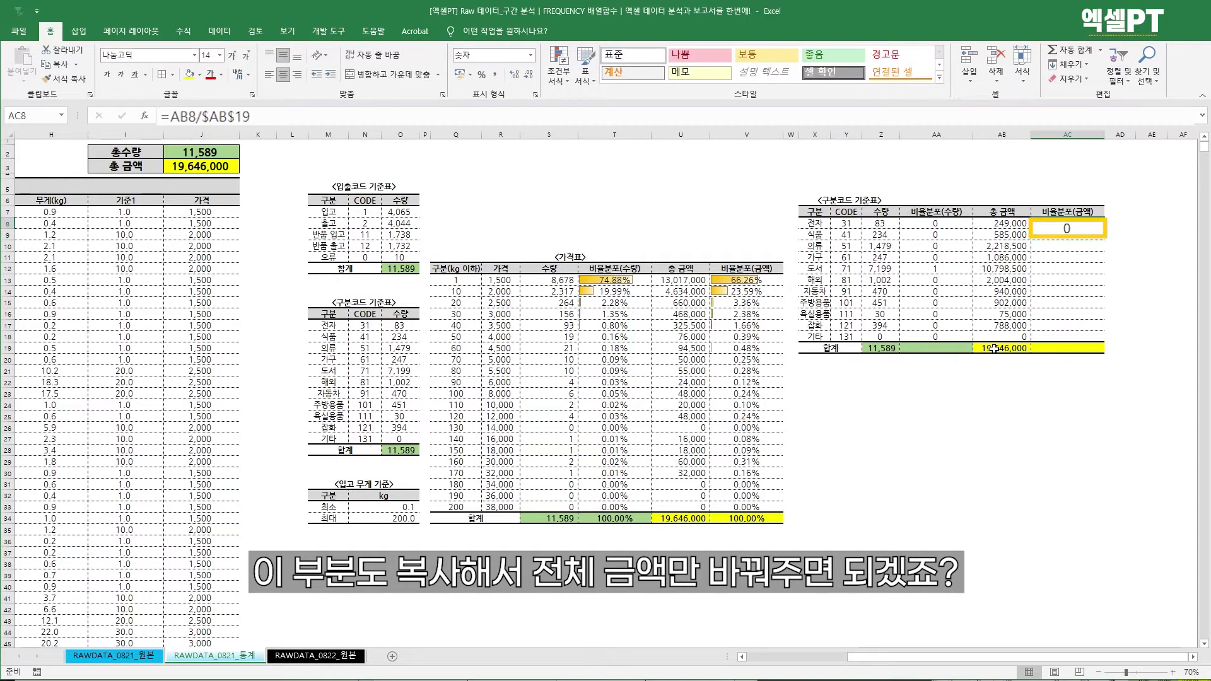
# Copy the amount ratio formula from AC8 down through AC18.
pyautogui.hotkey('ctrl', 'c')
pyautogui.press('Left')
pyautogui.hotkey('ctrl', 'Down')
pyautogui.press('Right')
pyautogui.press('Up')
pyautogui.hotkey('ctrl', 'shift', 'Up')
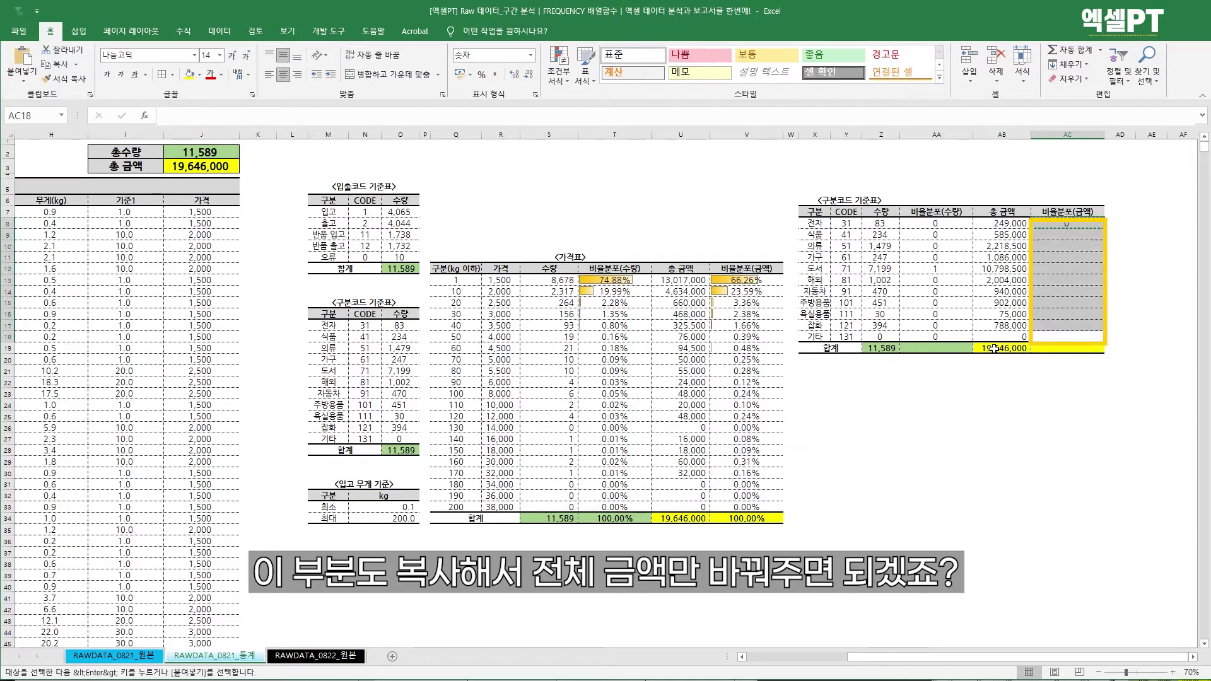
pyautogui.hotkey('ctrl', 'v')
pyautogui.press('ctrl')
pyautogui.press('Escape')
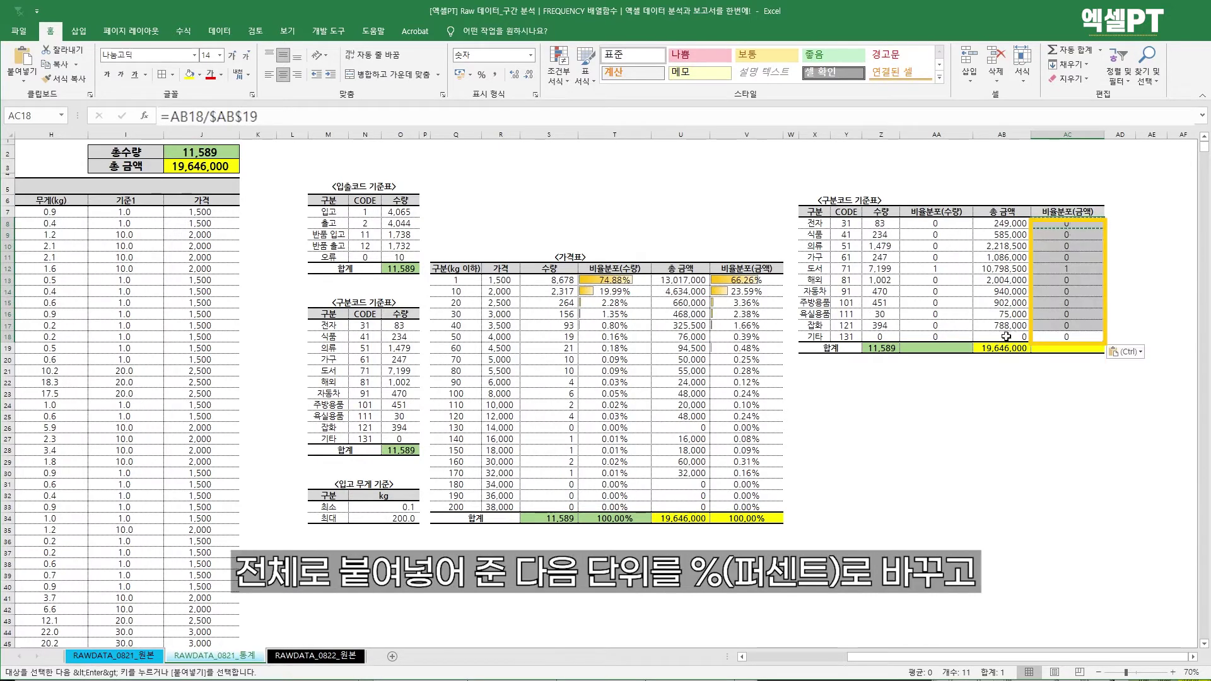
# Format the ratios in AA8:AA18 and AC8:AC18 as percentages with two decimal places.
pyautogui.moveTo(931, 227); pyautogui.dragTo(935, 336)
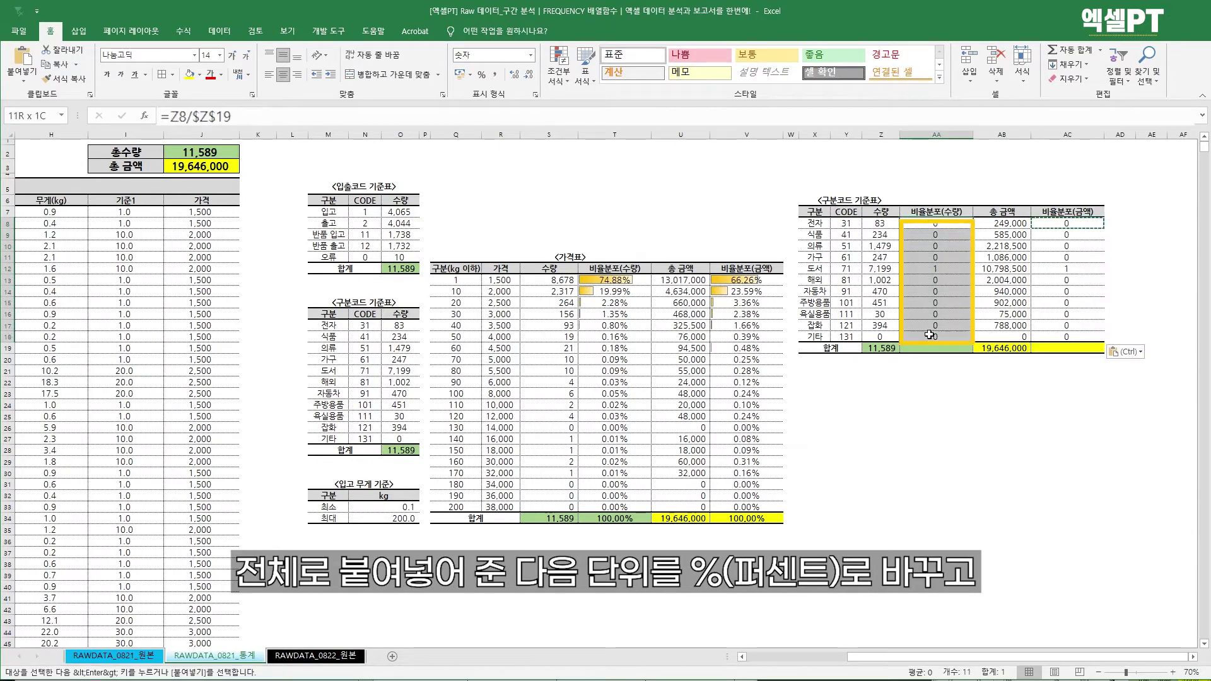
pyautogui.keyDown('ctrl'); pyautogui.click(1077, 226); pyautogui.keyUp('ctrl')
pyautogui.moveTo(1077, 226); pyautogui.dragTo(1077, 336)
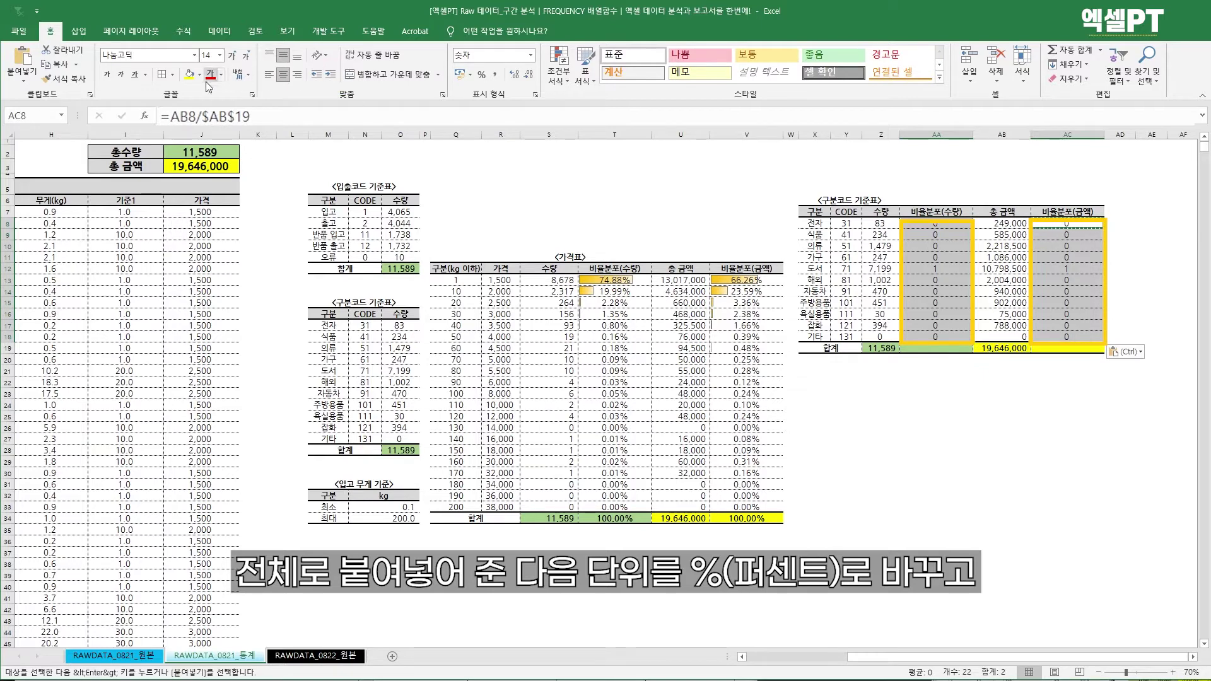
pyautogui.click(480, 77)
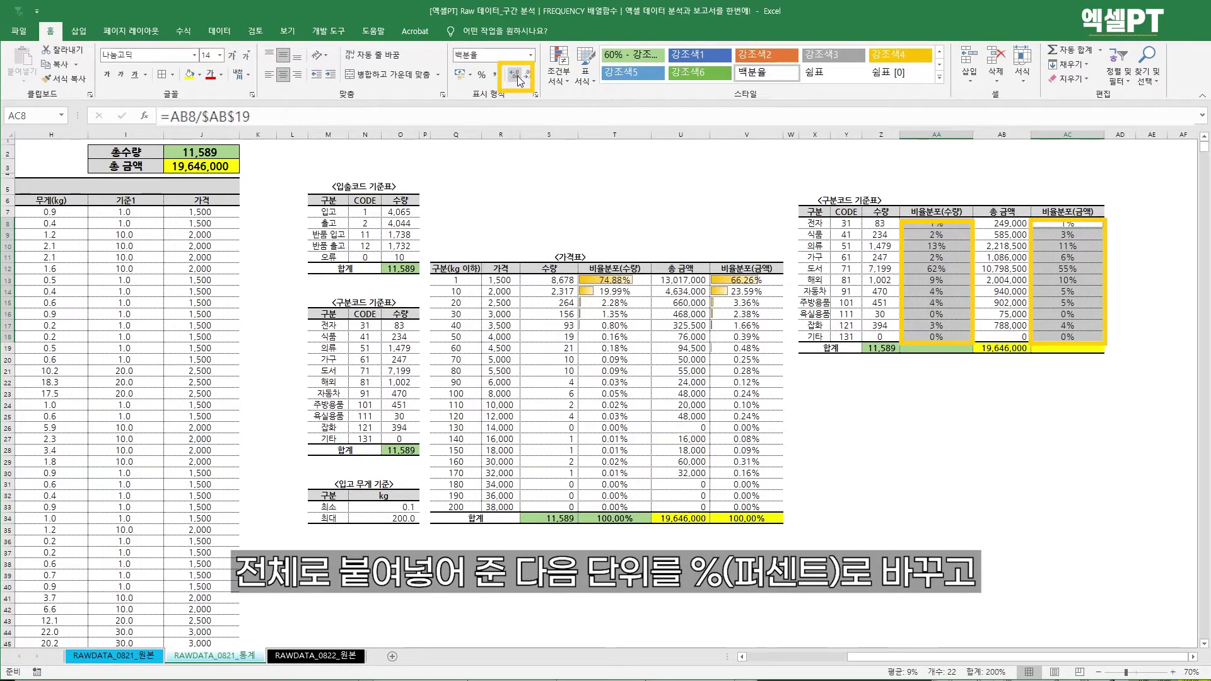
pyautogui.click(517, 78)
pyautogui.click(517, 78)
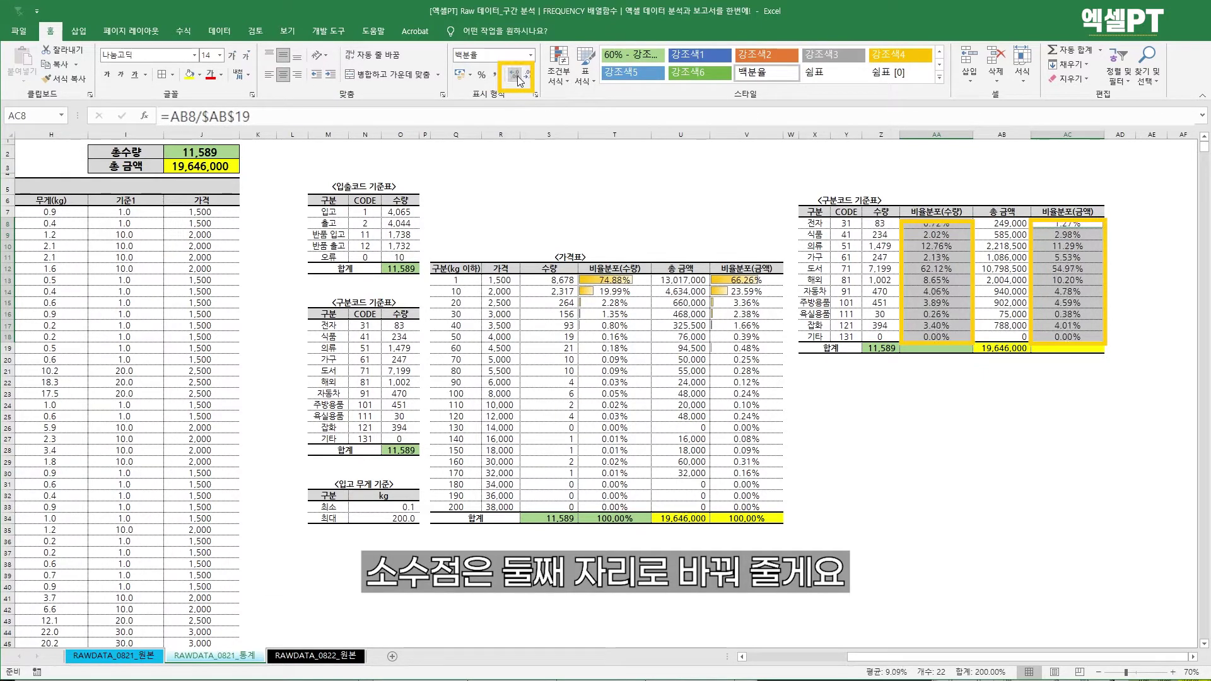
# Insert an automatic sum of the quantity ratios AA8:AA18 in the 합계 cell AA19.
pyautogui.click(923, 348)
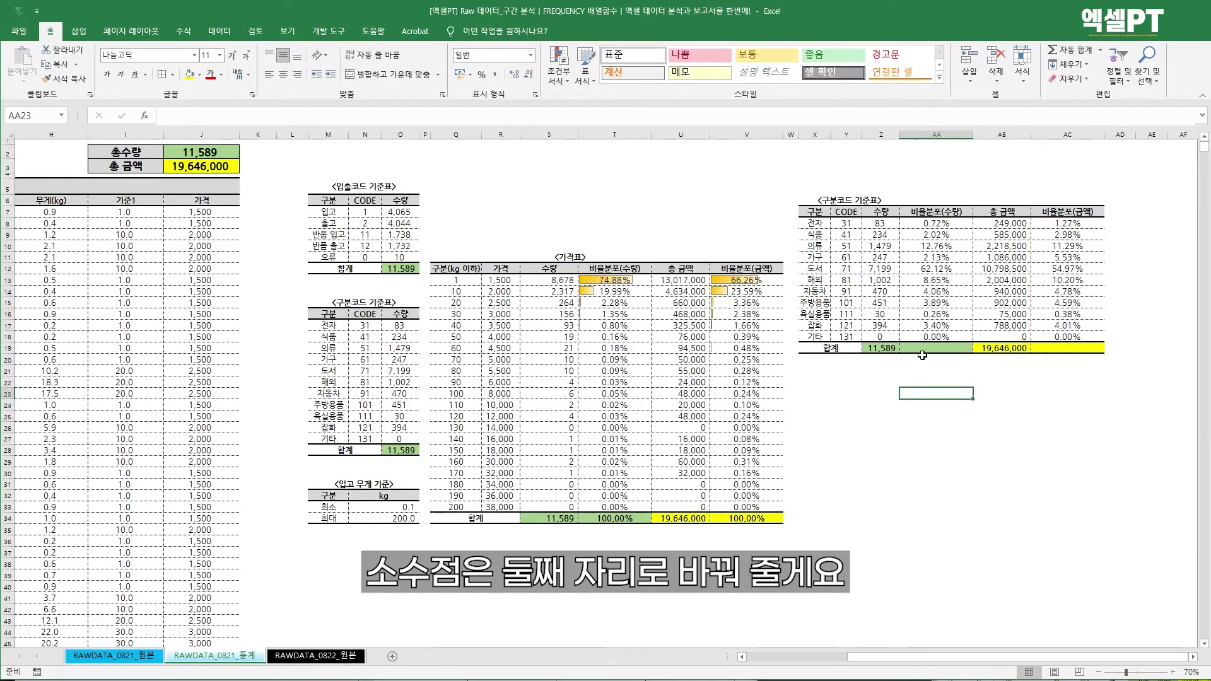
pyautogui.hotkey('alt', '=')
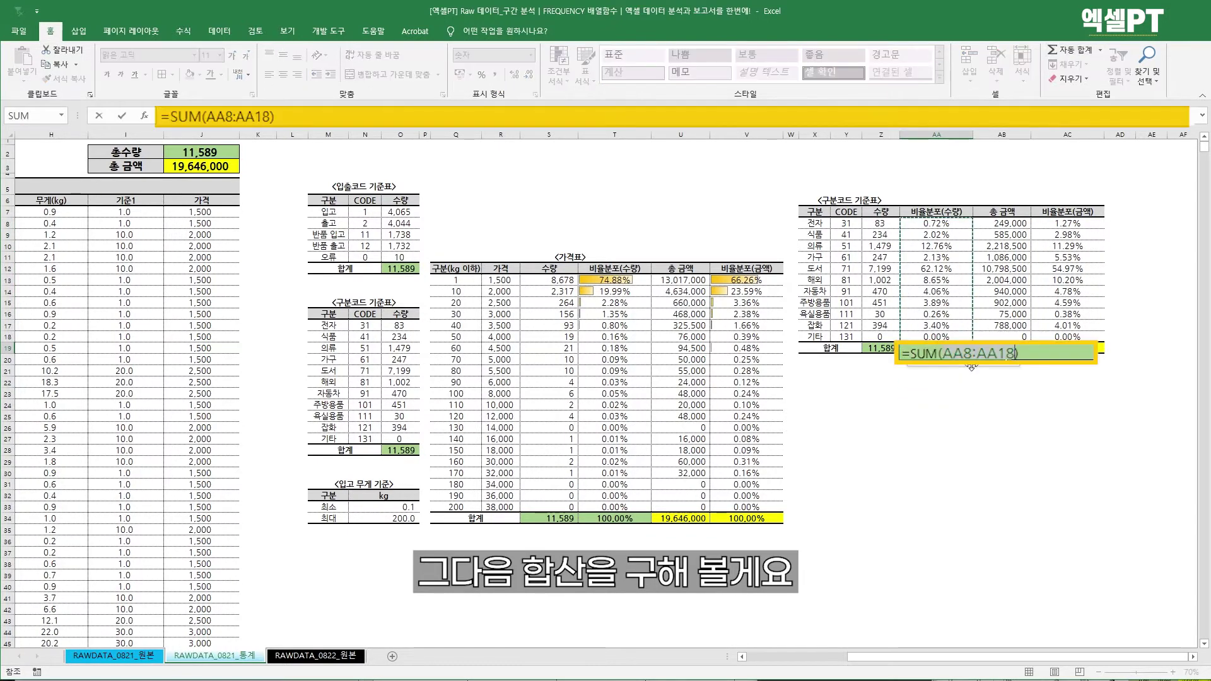
pyautogui.hotkey('alt', '=')
pyautogui.press('Right')
pyautogui.press('Right')
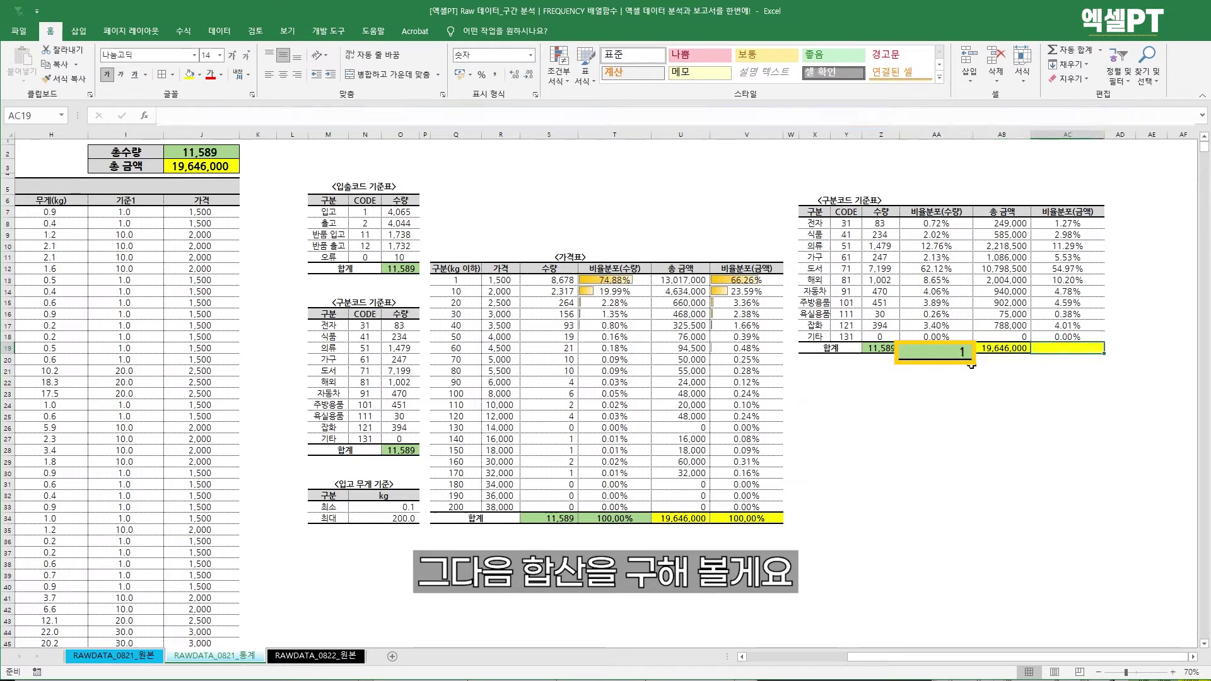
# Enter a SUM formula in AC19 that totals the amount ratios AC8:AC18.
pyautogui.write('=sum')
pyautogui.press('Tab')
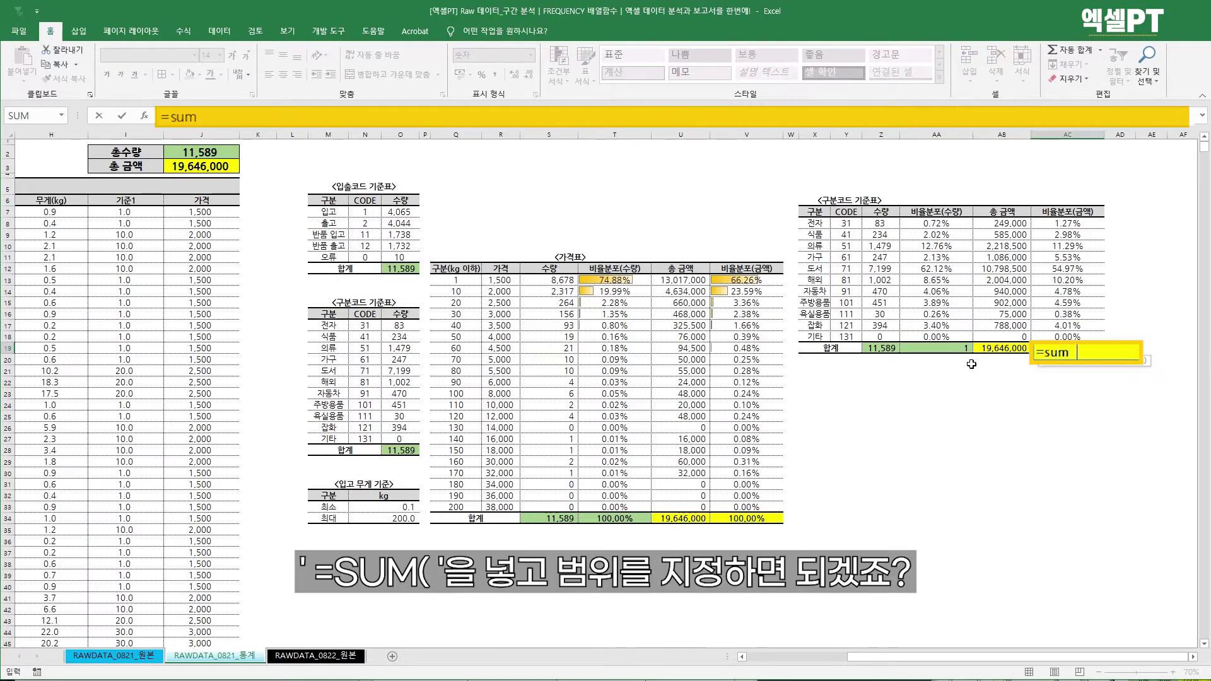
pyautogui.press('Up')
pyautogui.hotkey('ctrl', 'shift', 'Up')
pyautogui.hotkey('shift', 'Down')
pyautogui.press('Return')
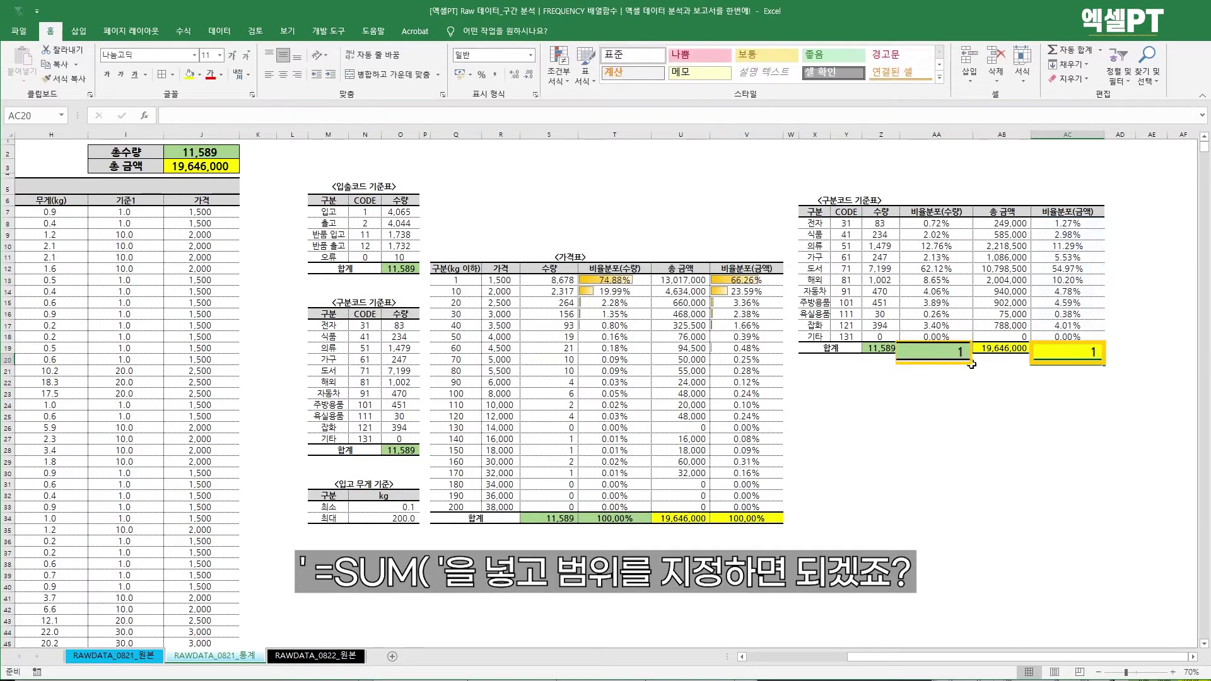
# Format the ratio totals AA19 and AC19 as percentages with two decimal places and center them.
pyautogui.press('Up')
pyautogui.keyDown('ctrl'); pyautogui.click(939, 354); pyautogui.keyUp('ctrl')
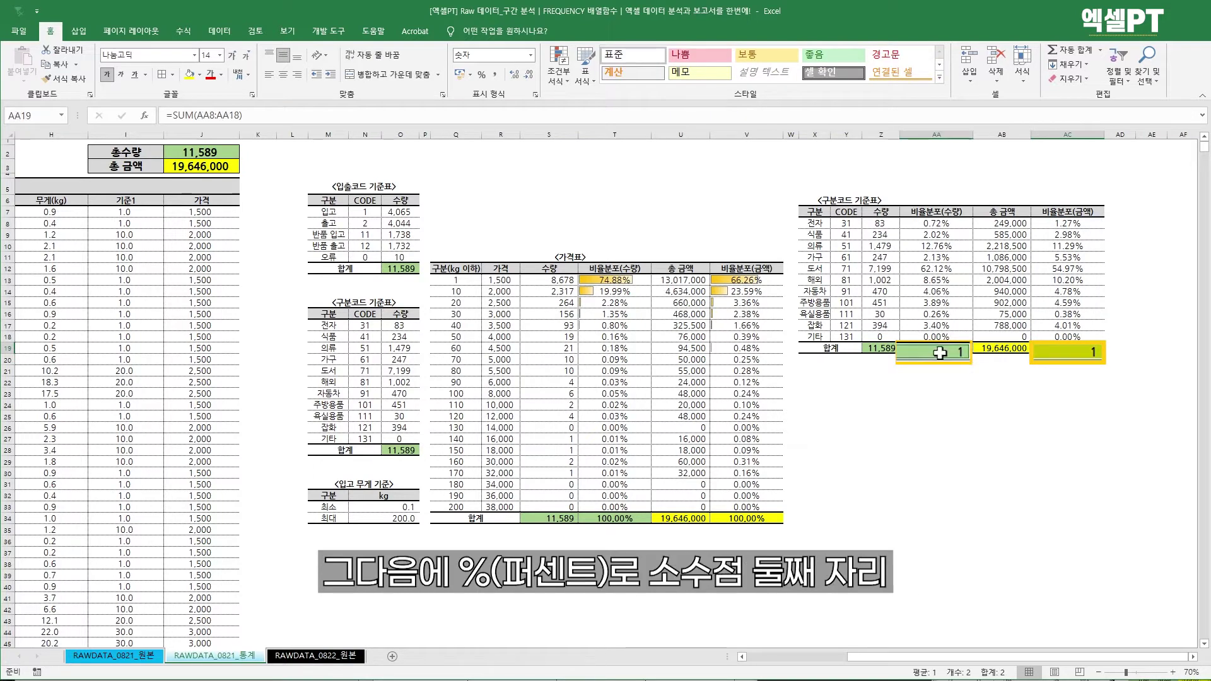
pyautogui.click(481, 74)
pyautogui.click(515, 75)
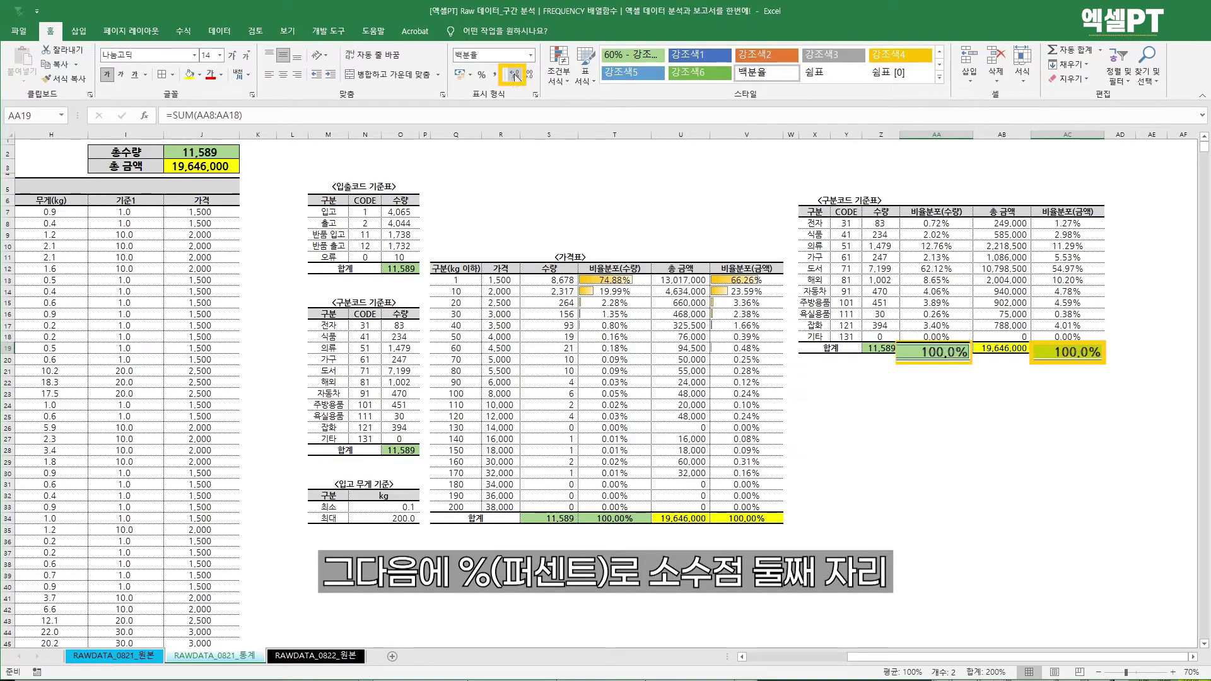
pyautogui.click(515, 75)
pyautogui.click(283, 74)
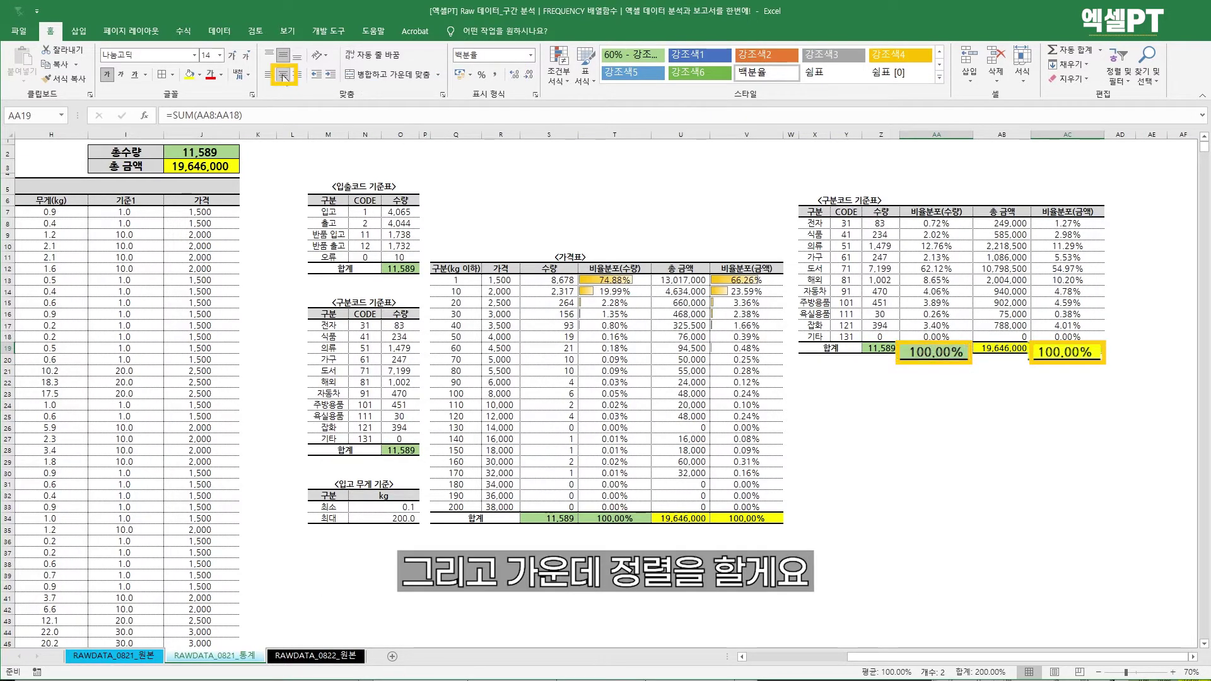
pyautogui.click(987, 403)
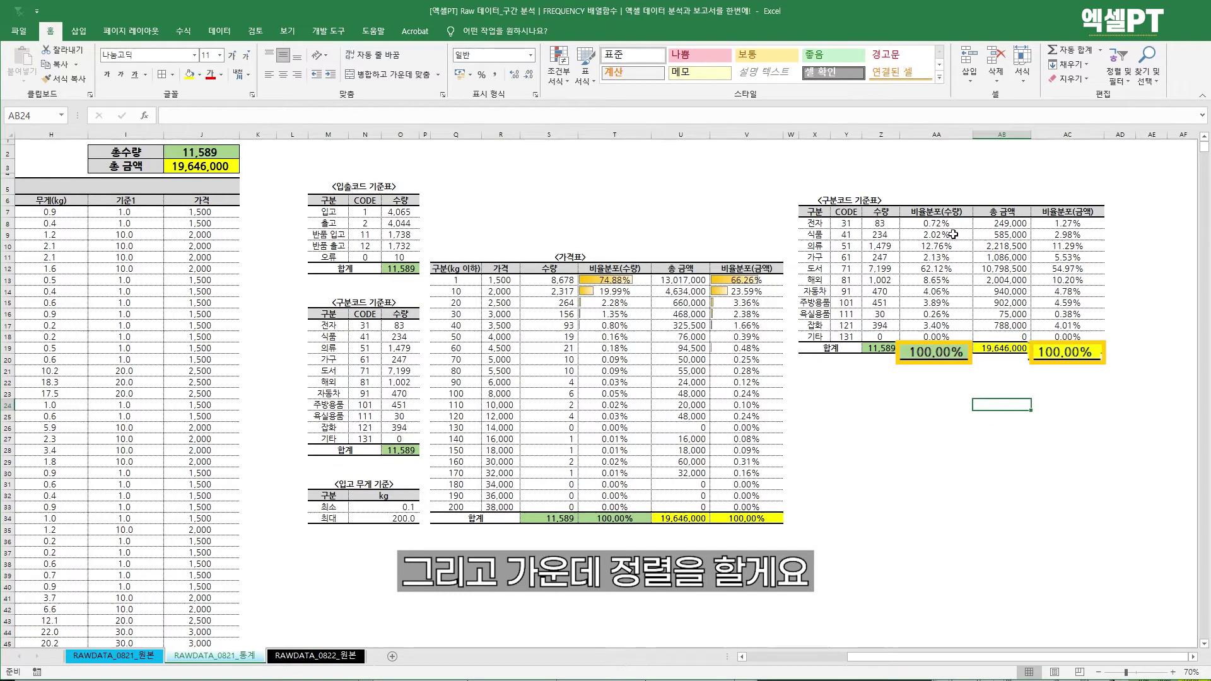
# Open a new custom data bar rule (기타 규칙) for the ratios in AA8:AA18 and AC8:AC18.
pyautogui.moveTo(938, 223); pyautogui.dragTo(938, 336)
pyautogui.moveTo(1065, 223); pyautogui.dragTo(1058, 333)
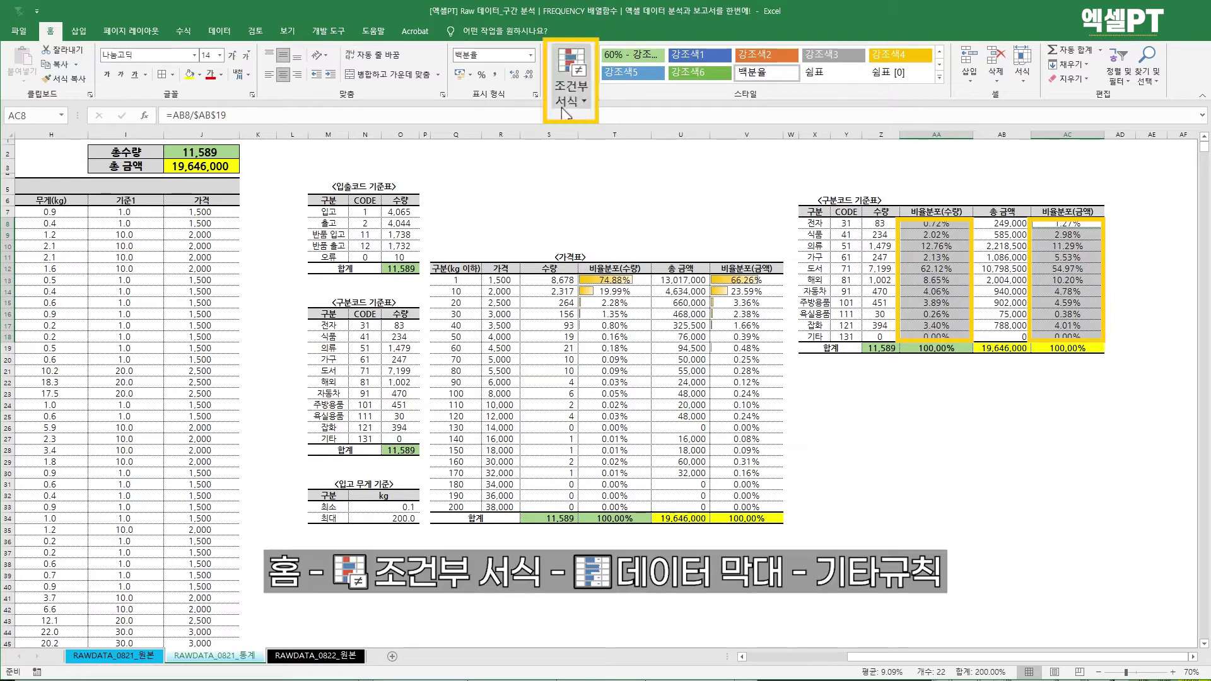
pyautogui.click(558, 63)
pyautogui.moveTo(599, 160)
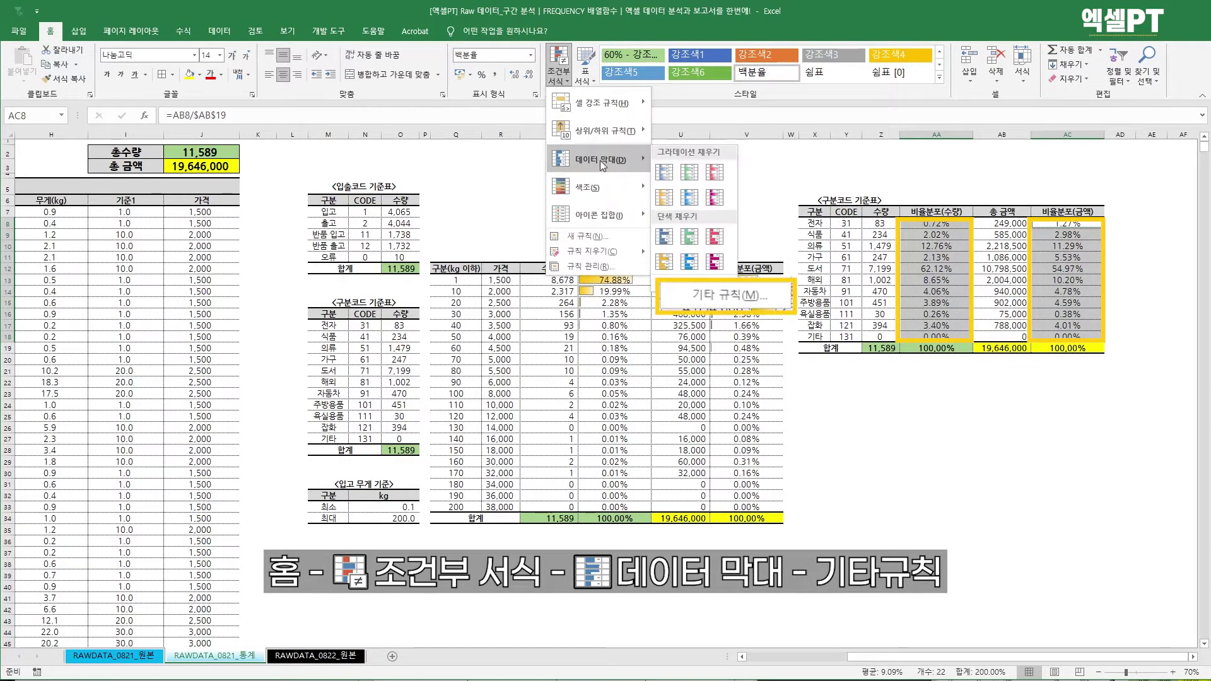
pyautogui.click(724, 300)
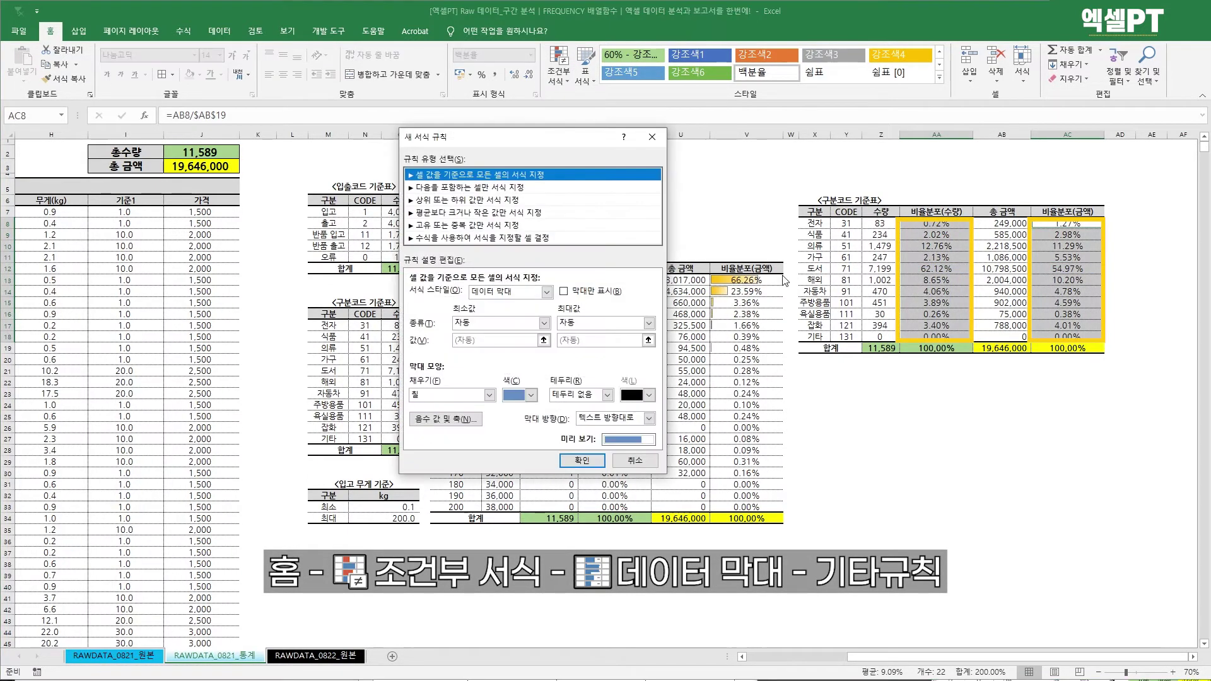
pyautogui.moveTo(547, 135); pyautogui.dragTo(537, 117)
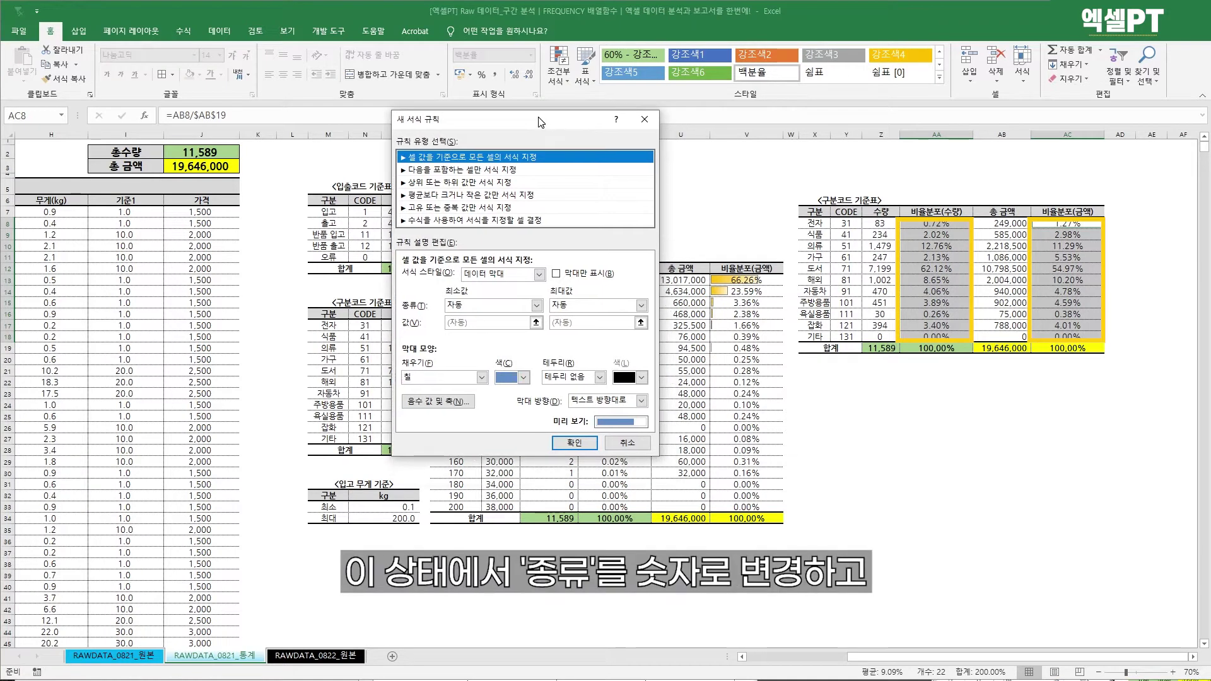
# Set the data bar rule's minimum and maximum types to 숫자 (number), with values 0 and 1.
pyautogui.click(540, 328)
pyautogui.click(479, 360)
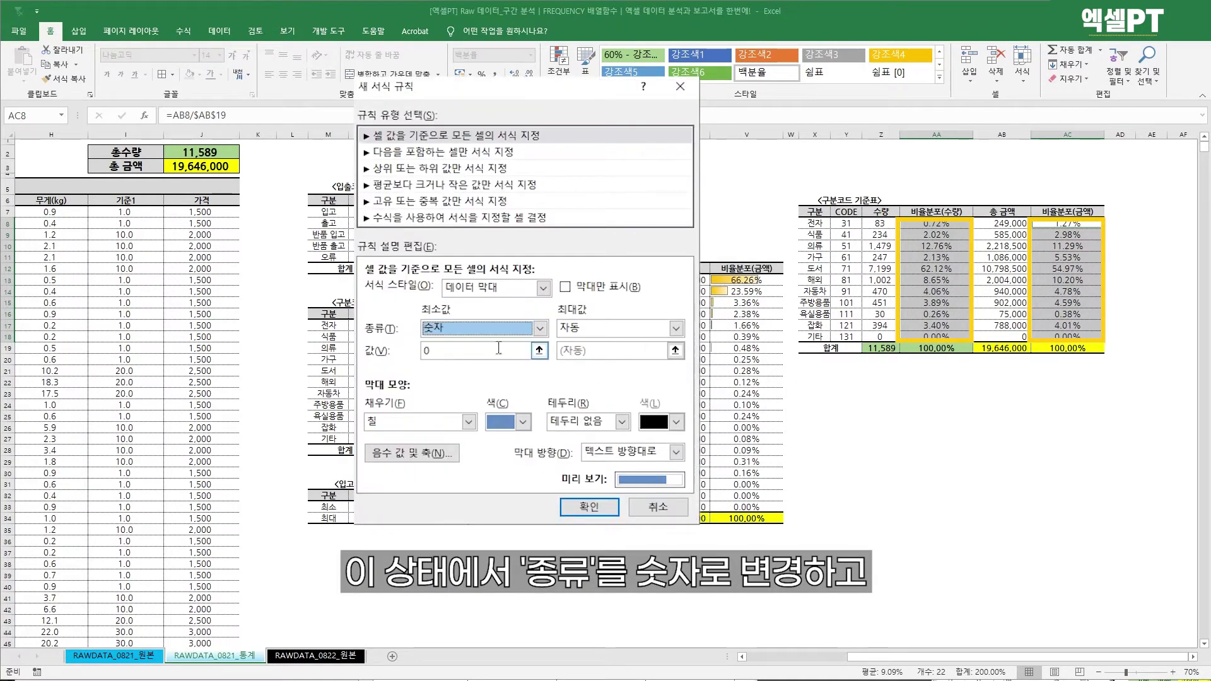
pyautogui.click(675, 328)
pyautogui.click(600, 360)
pyautogui.click(602, 351)
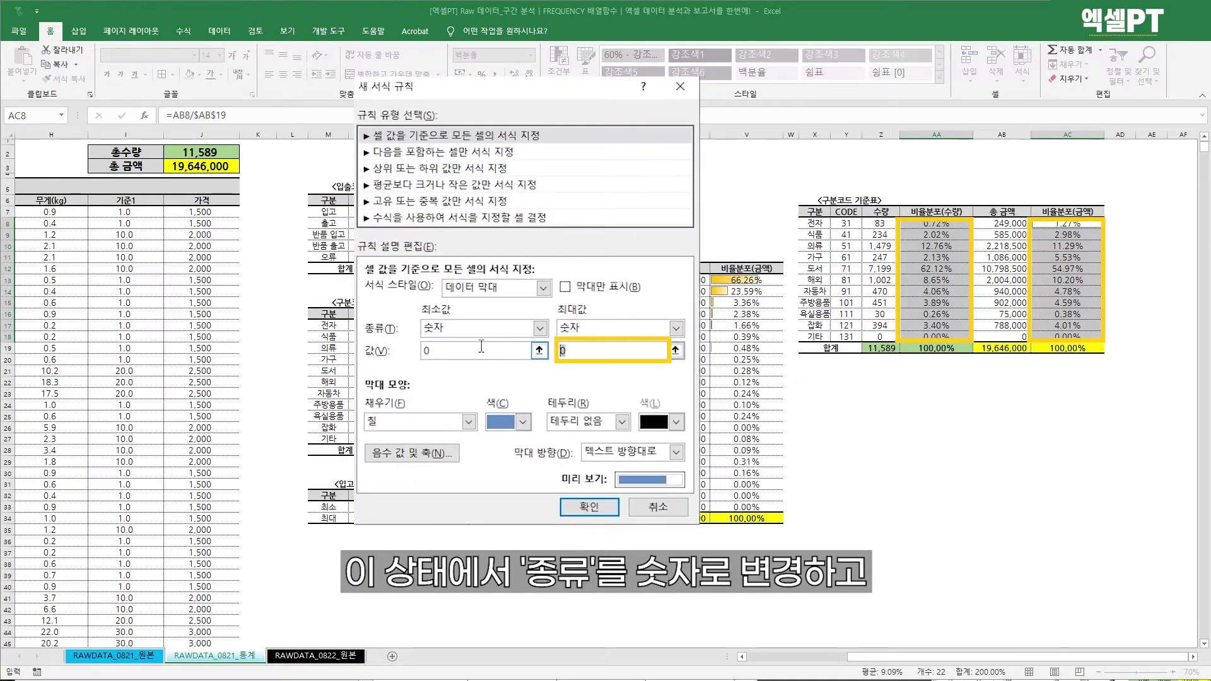
pyautogui.write('1')
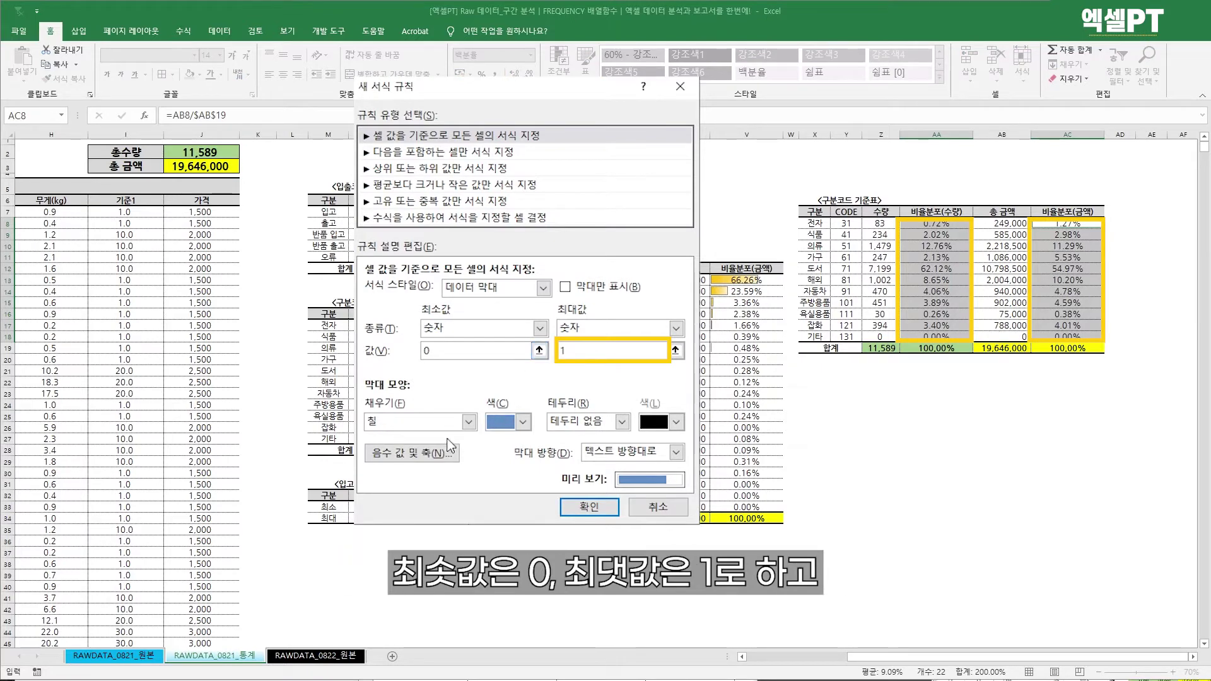
# Give the data bars a gradient fill (그라데이션 채우기) in standard dark blue.
pyautogui.click(453, 422)
pyautogui.click(446, 455)
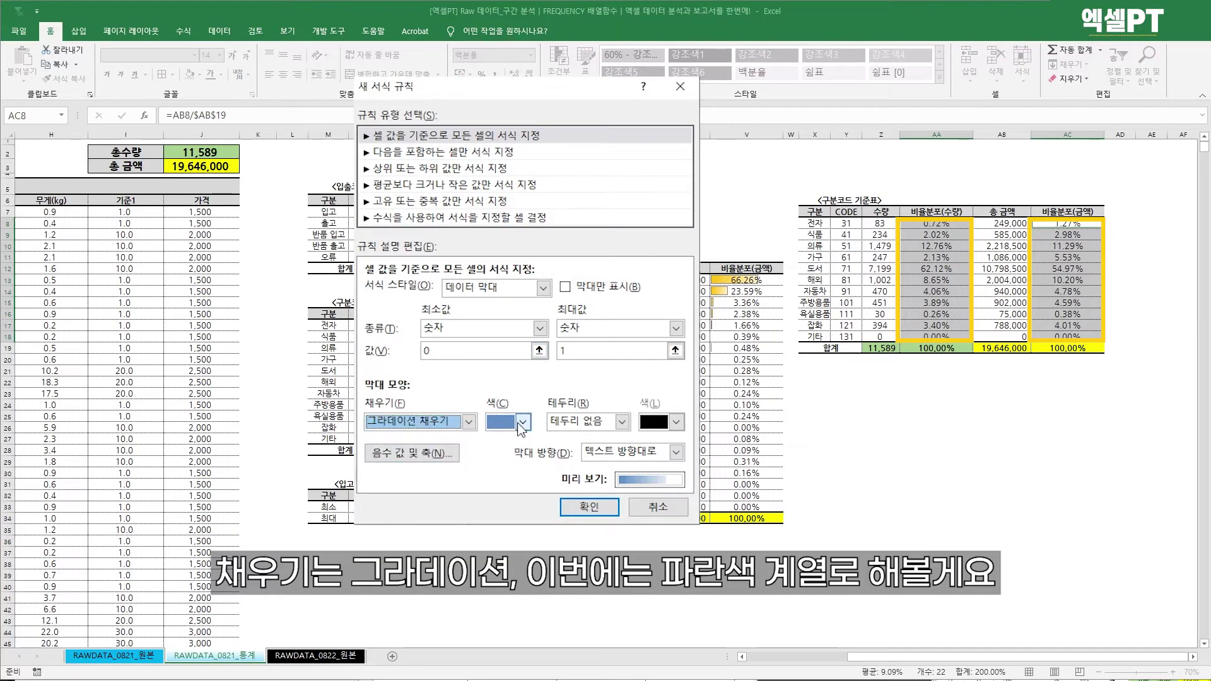
pyautogui.click(520, 422)
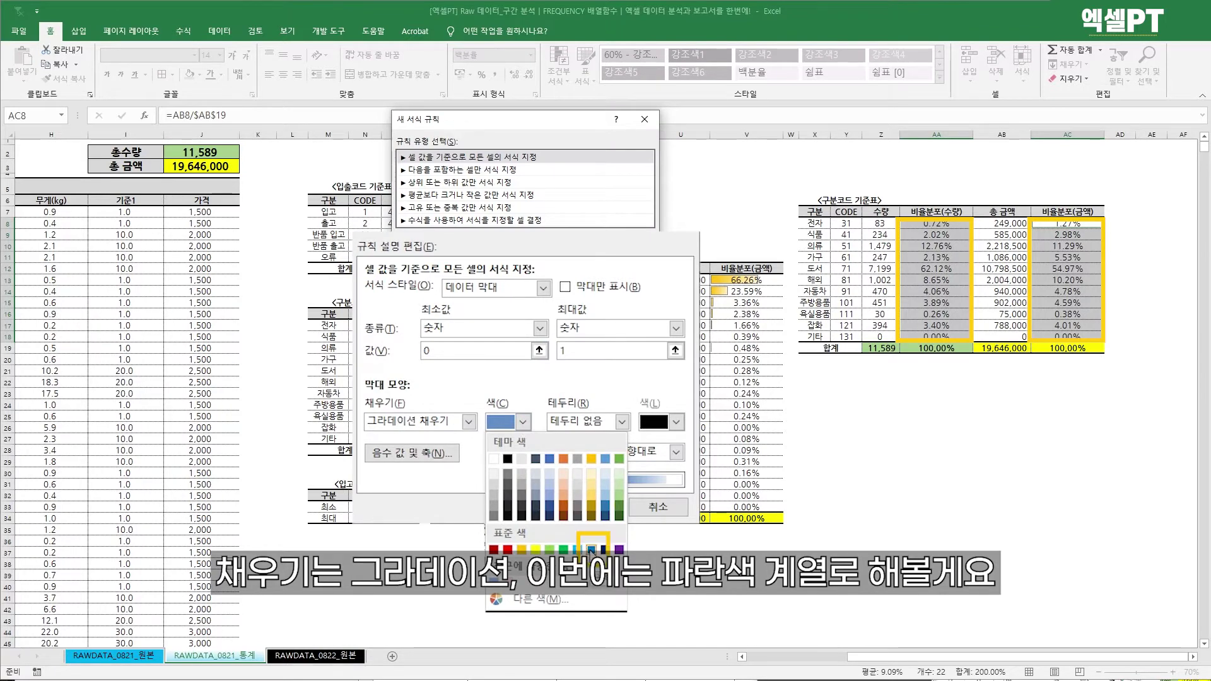
pyautogui.click(604, 551)
# Add a solid gray border (실선 테두리) to the data bars and apply the new rule to the ratios.
pyautogui.click(621, 422)
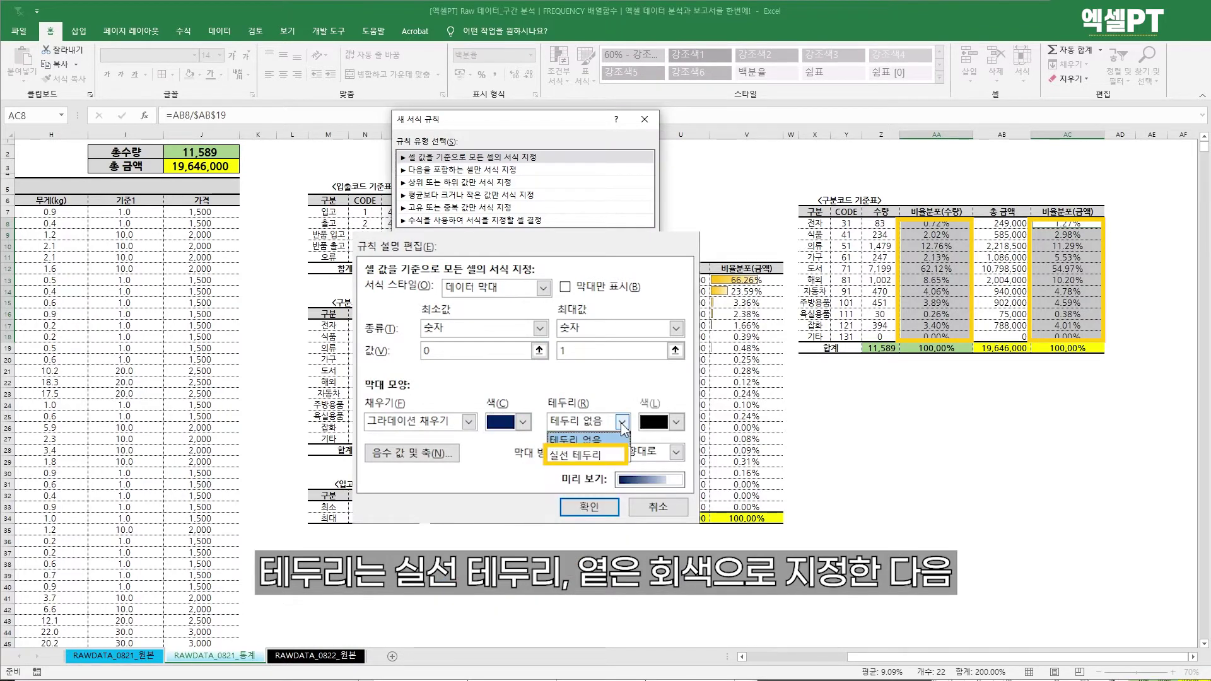
pyautogui.click(622, 422)
pyautogui.click(621, 421)
pyautogui.click(592, 455)
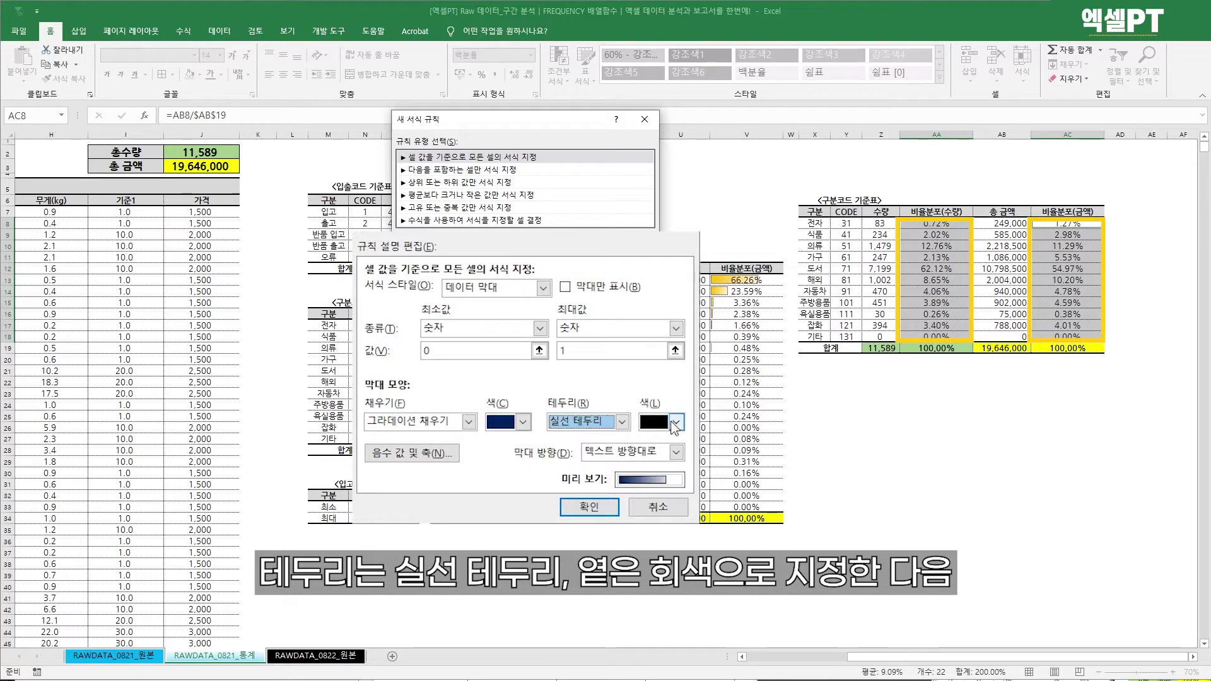
pyautogui.click(676, 421)
pyautogui.click(646, 518)
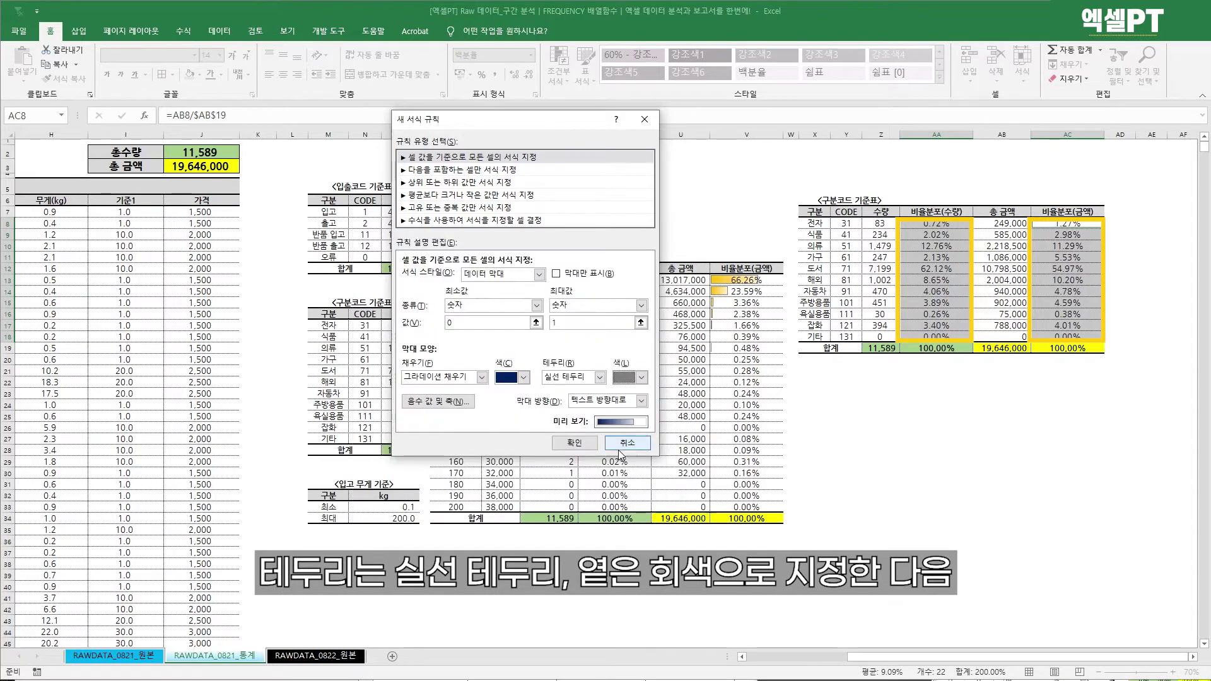
pyautogui.click(572, 438)
pyautogui.click(1001, 393)
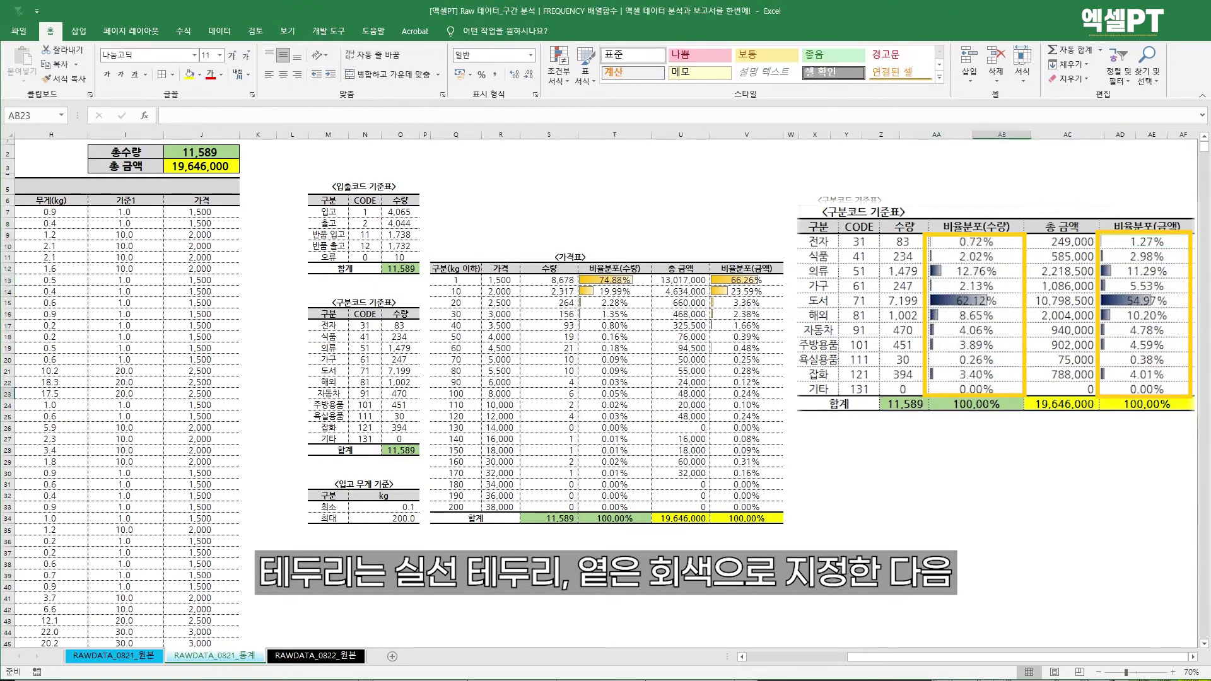
pyautogui.click(936, 371)
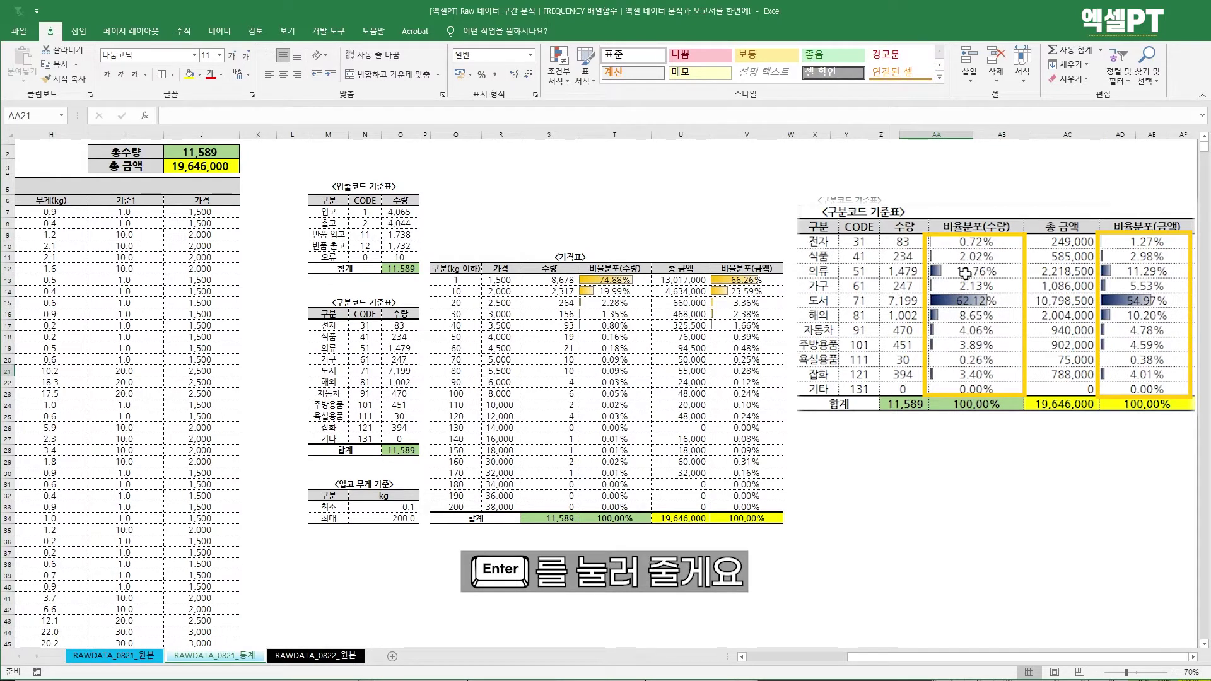
# Edit the data bar rule for AA8:AA18 and AC8:AC18, changing the bar color to standard green, and apply it.
pyautogui.moveTo(965, 245); pyautogui.dragTo(971, 384)
pyautogui.click(978, 344)
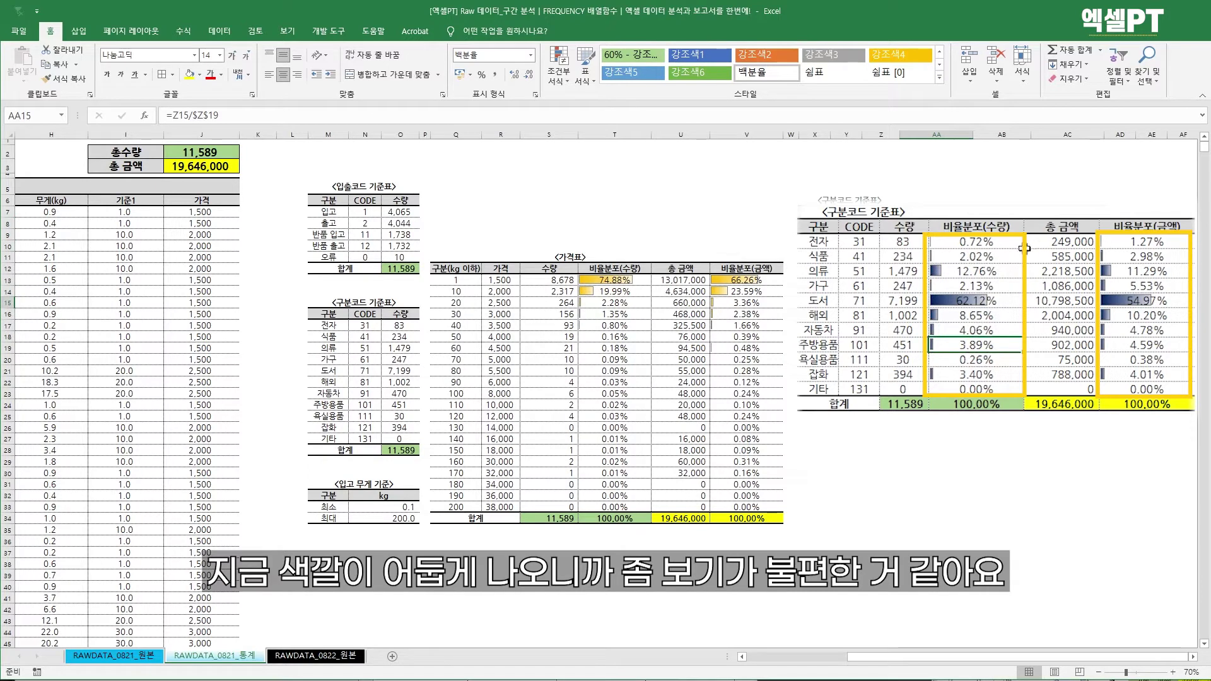
pyautogui.moveTo(1001, 241); pyautogui.dragTo(996, 387)
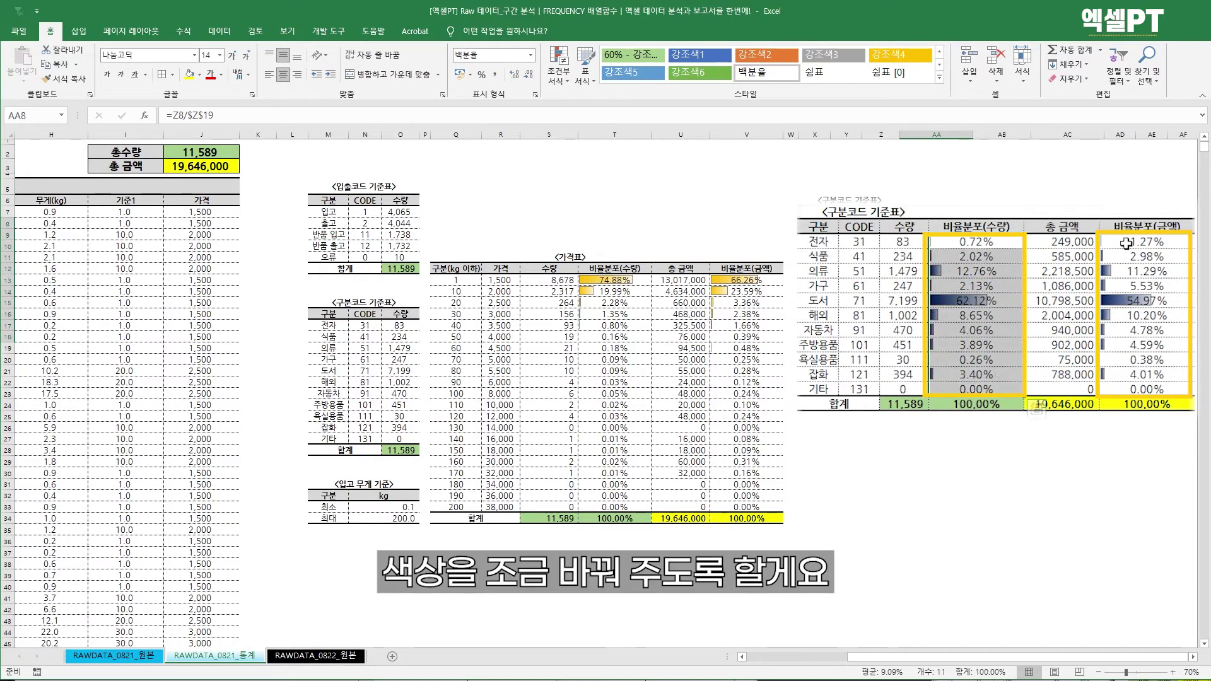
pyautogui.moveTo(1141, 242); pyautogui.dragTo(1121, 389)
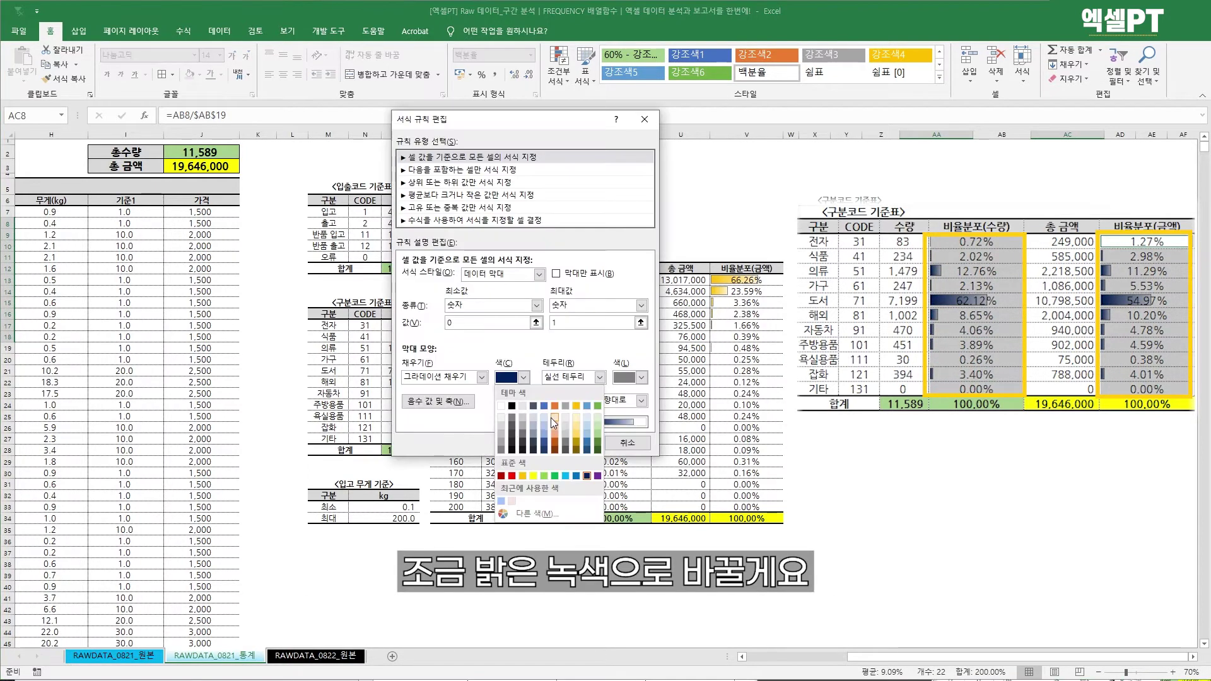
pyautogui.click(554, 476)
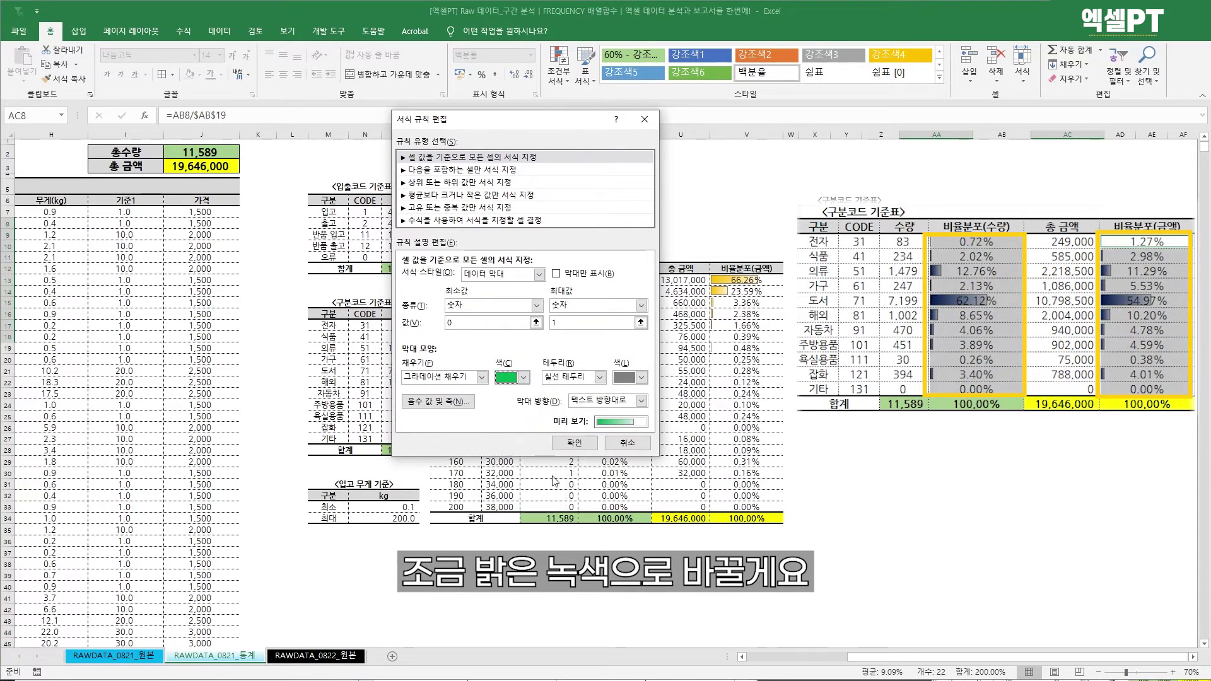
pyautogui.click(583, 440)
pyautogui.click(769, 367)
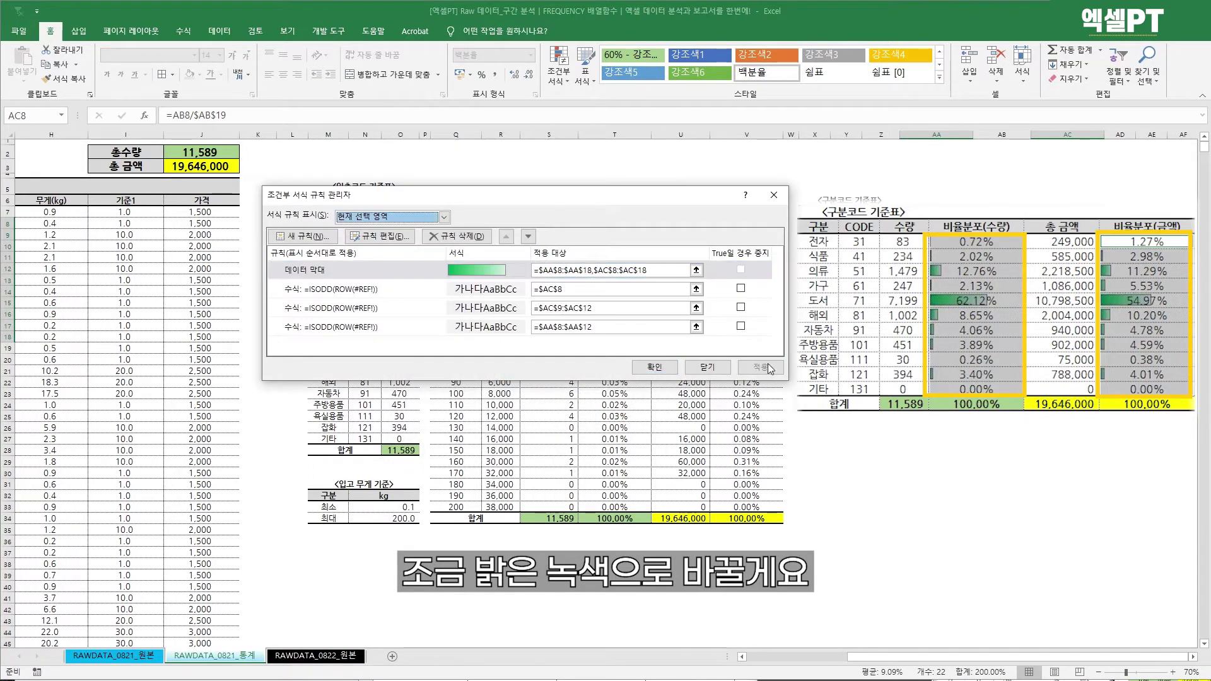
pyautogui.click(673, 371)
pyautogui.click(936, 405)
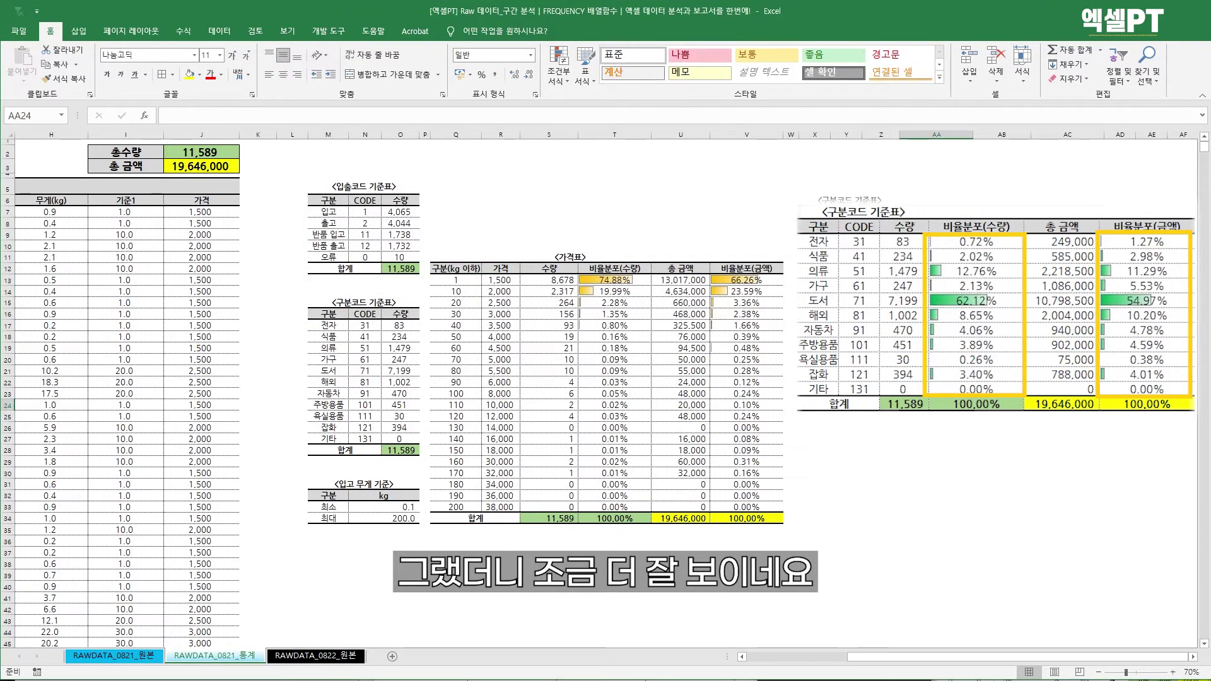
# Examine the 도서 and 의류 rows of the copied 구분코드 기준표 to compare their quantity and amount ratios.
pyautogui.click(1001, 383)
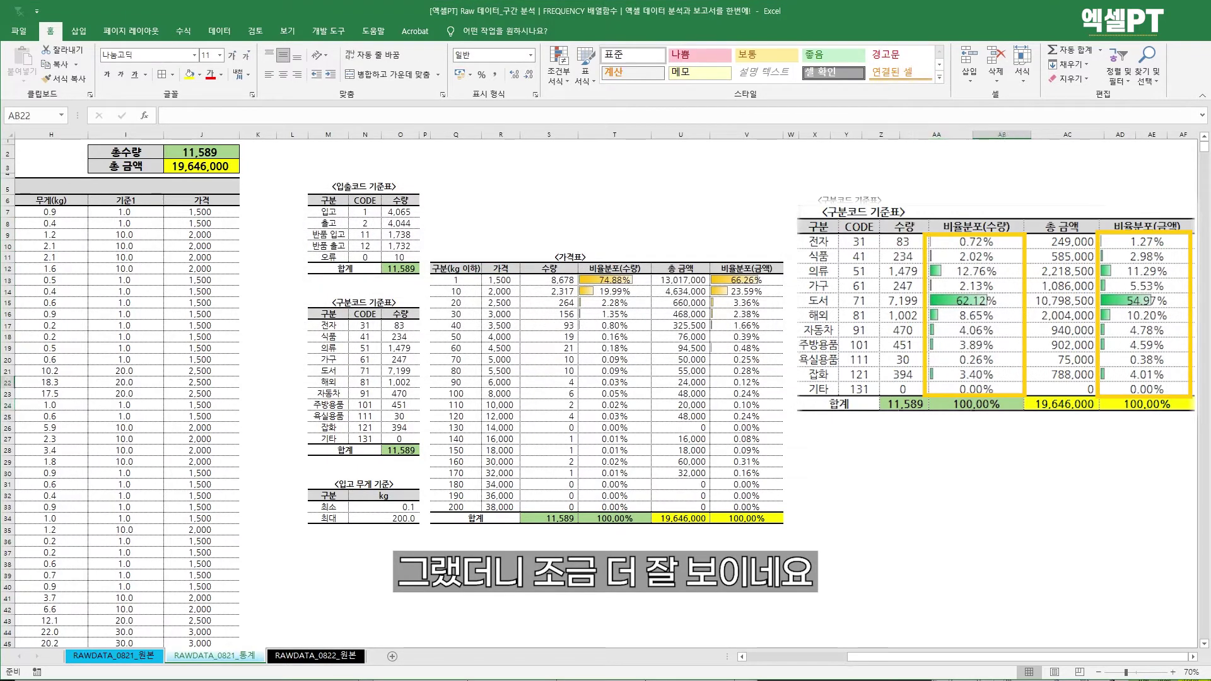
pyautogui.click(811, 301)
pyautogui.moveTo(811, 301); pyautogui.dragTo(1179, 301)
pyautogui.moveTo(819, 272); pyautogui.dragTo(1140, 270)
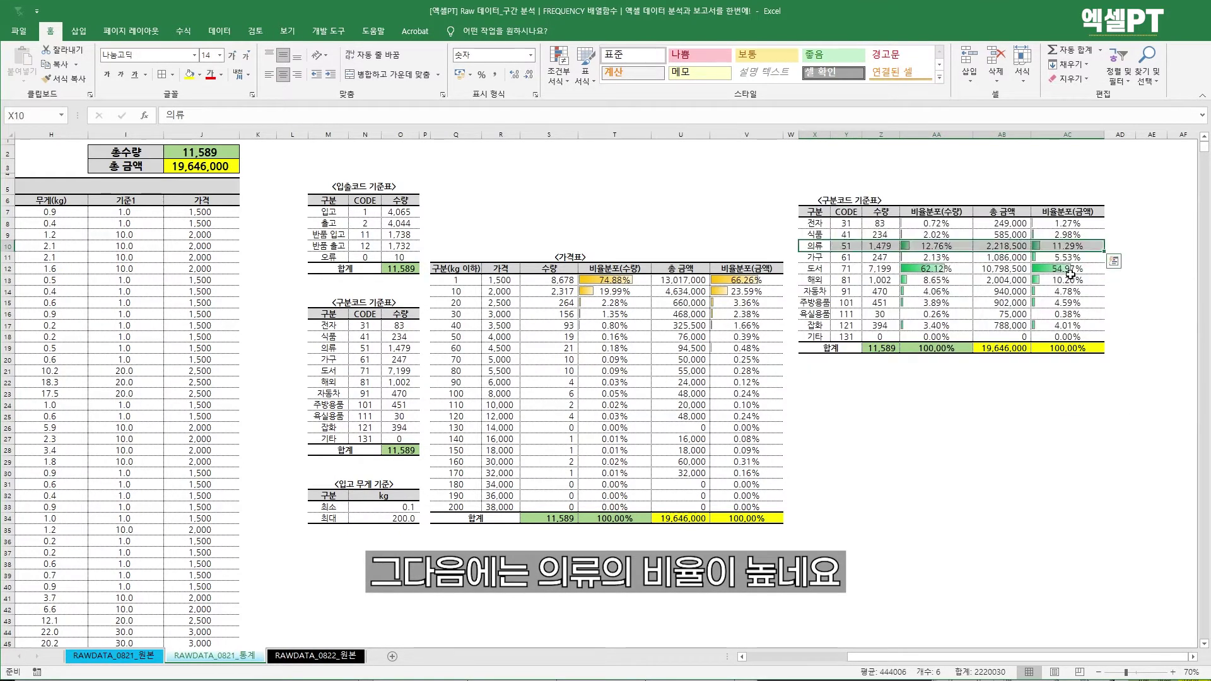
pyautogui.click(1066, 280)
# Insert a new column W between the 가격표 and the copied 구분코드 기준표.
pyautogui.click(789, 133)
pyautogui.rightClick(788, 133)
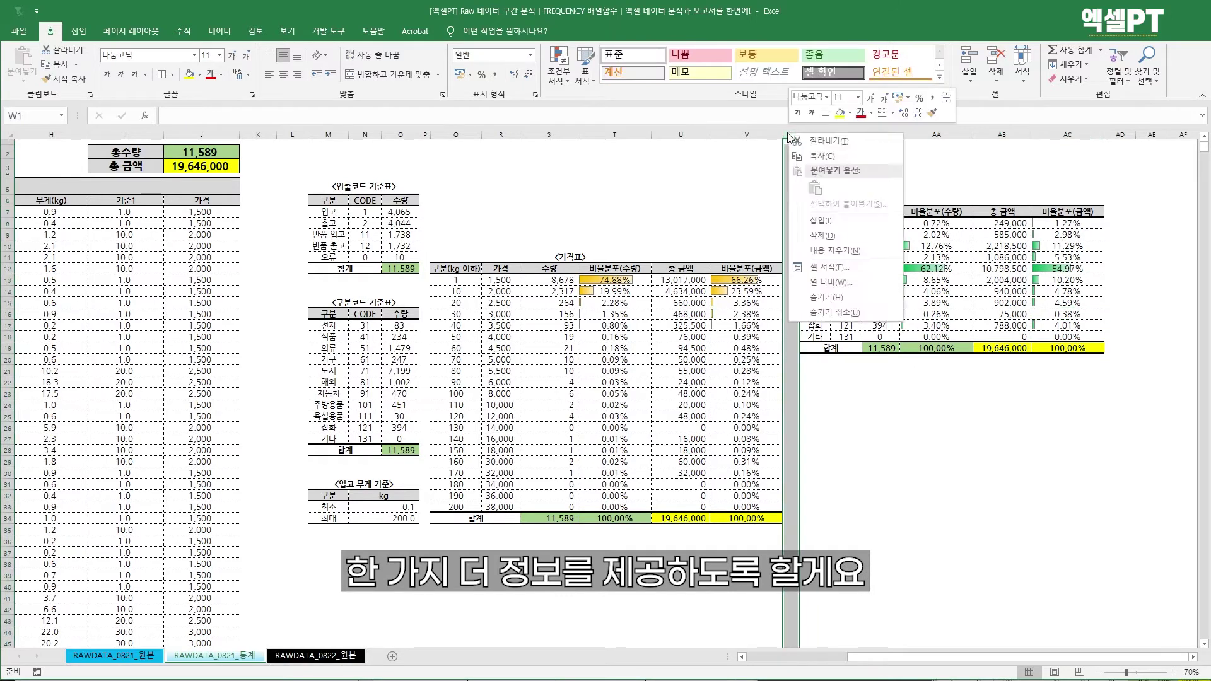
pyautogui.click(813, 222)
pyautogui.click(800, 263)
# Copy the 비율분포(금액) column V12:V34 and paste only its formatting into W12:W34.
pyautogui.click(760, 268)
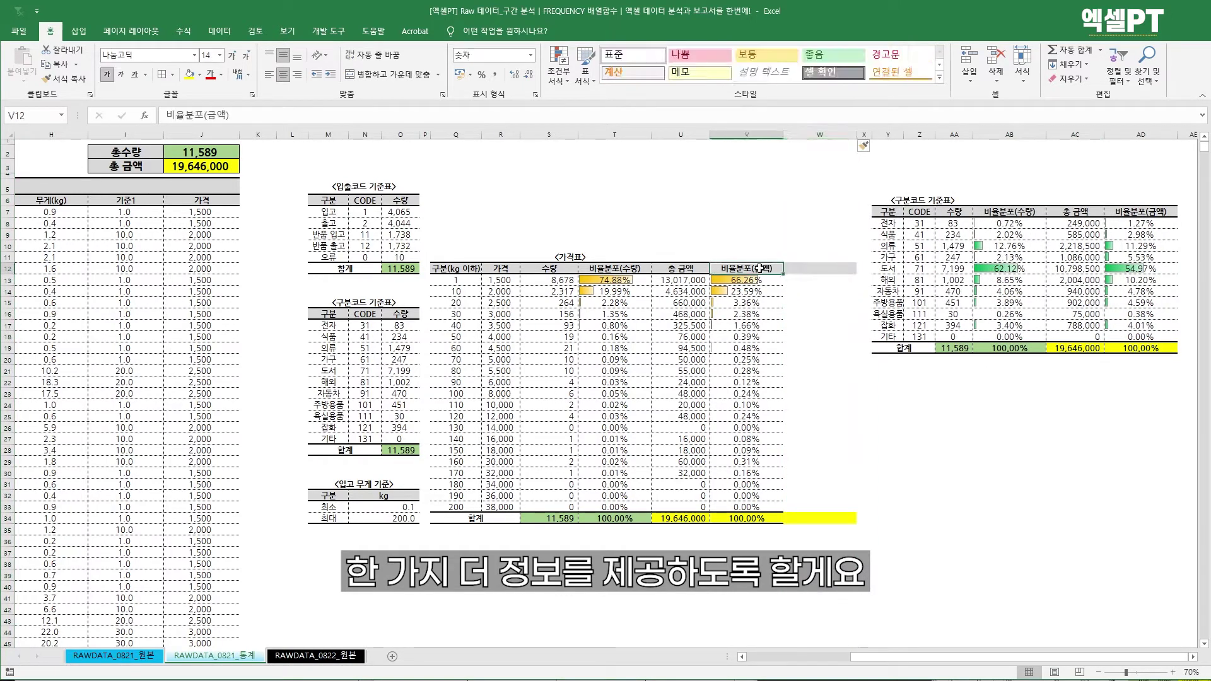
pyautogui.moveTo(749, 267); pyautogui.dragTo(747, 518)
pyautogui.hotkey('ctrl', 'c')
pyautogui.click(817, 271)
pyautogui.hotkey('ctrl', 'v')
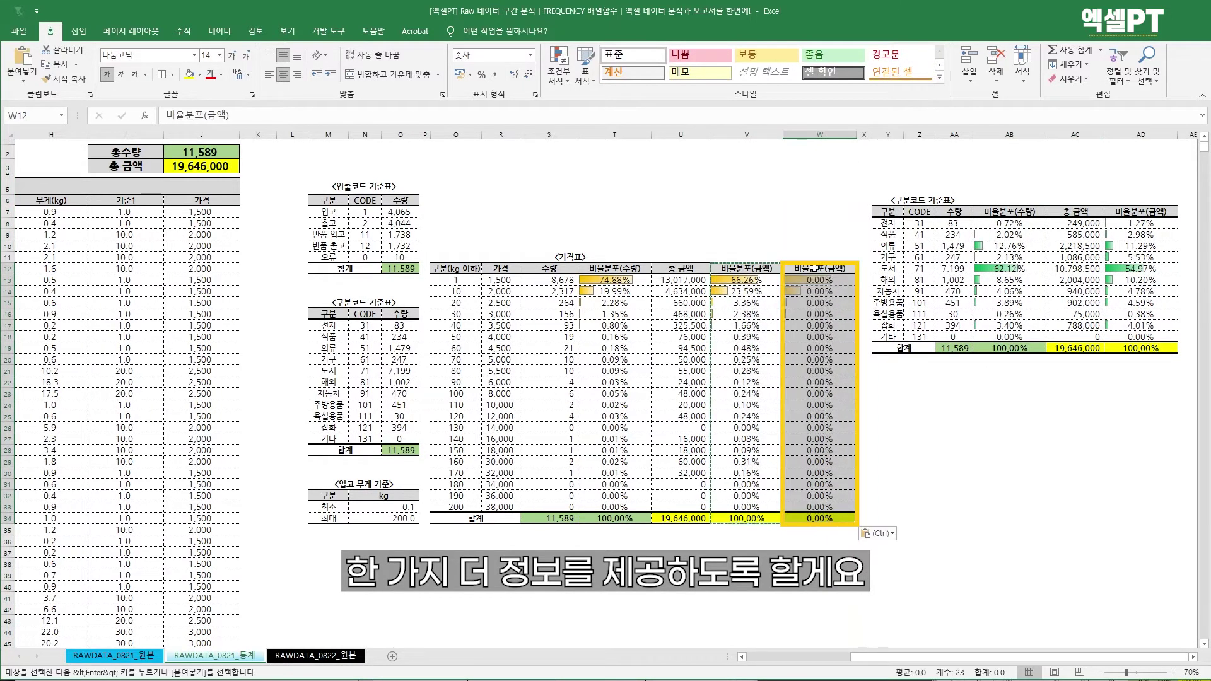
pyautogui.press('ctrl')
pyautogui.press('r')
pyautogui.click(834, 344)
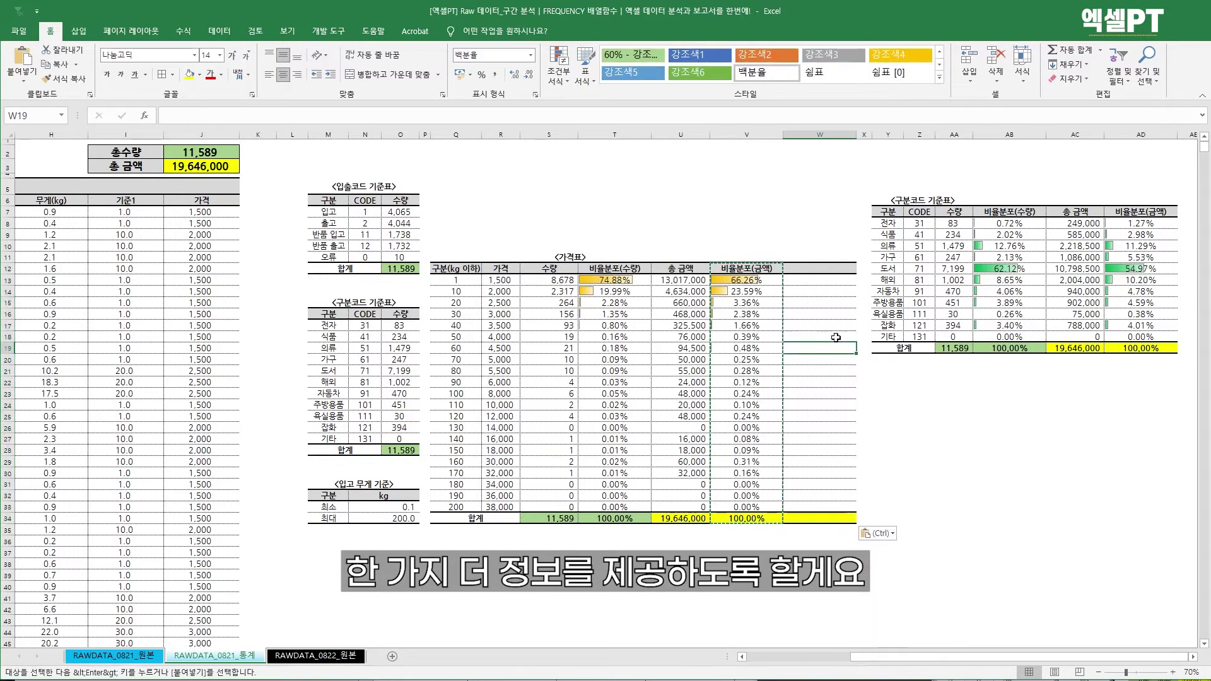
# Enter the header 인수(무게/가격) in cell W12 of the 가격표.
pyautogui.click(820, 281)
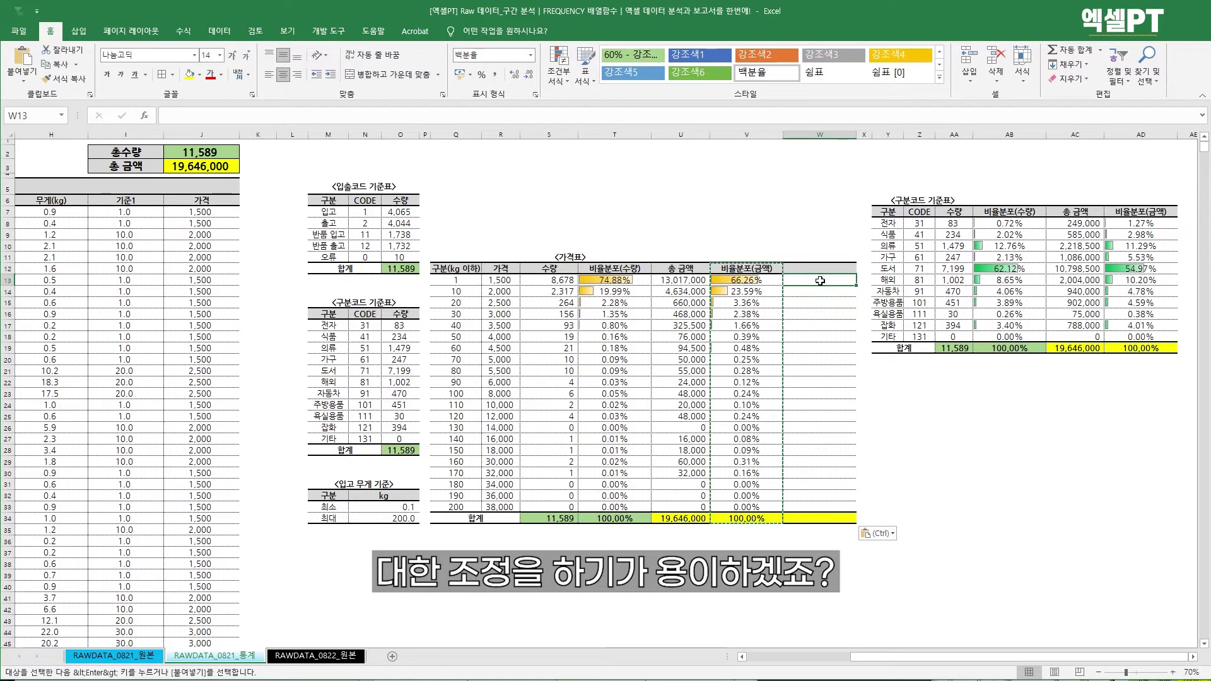
pyautogui.press('Up')
pyautogui.write('인수')
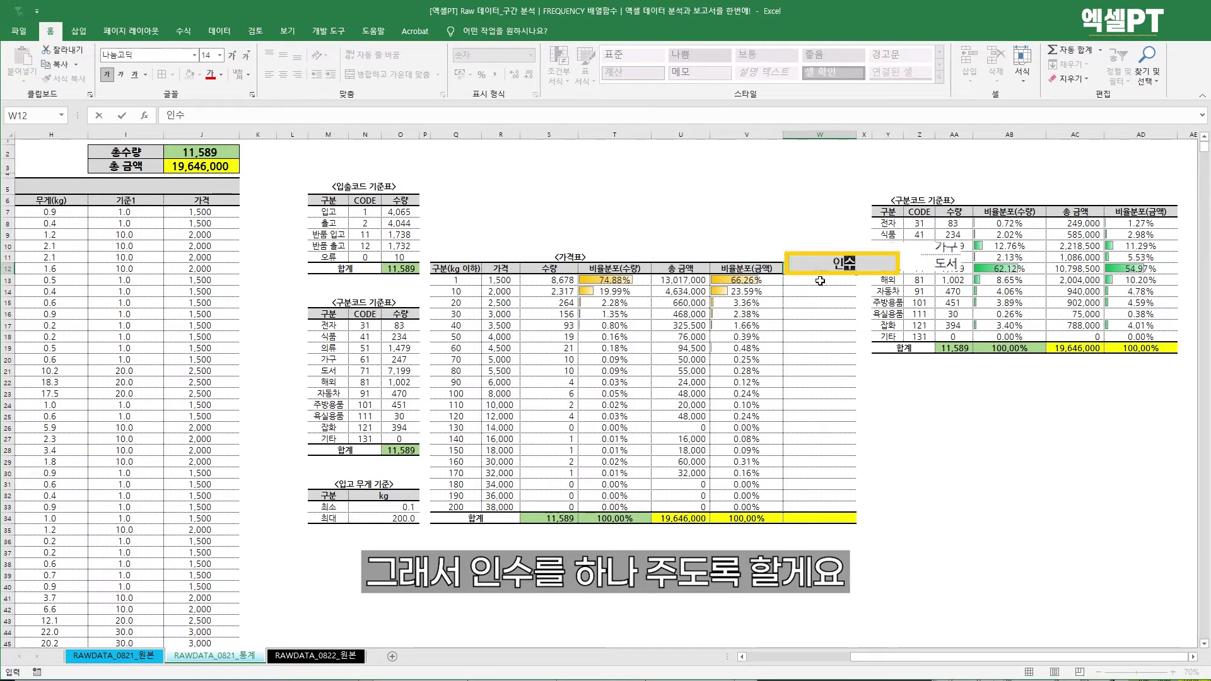
pyautogui.write('(')
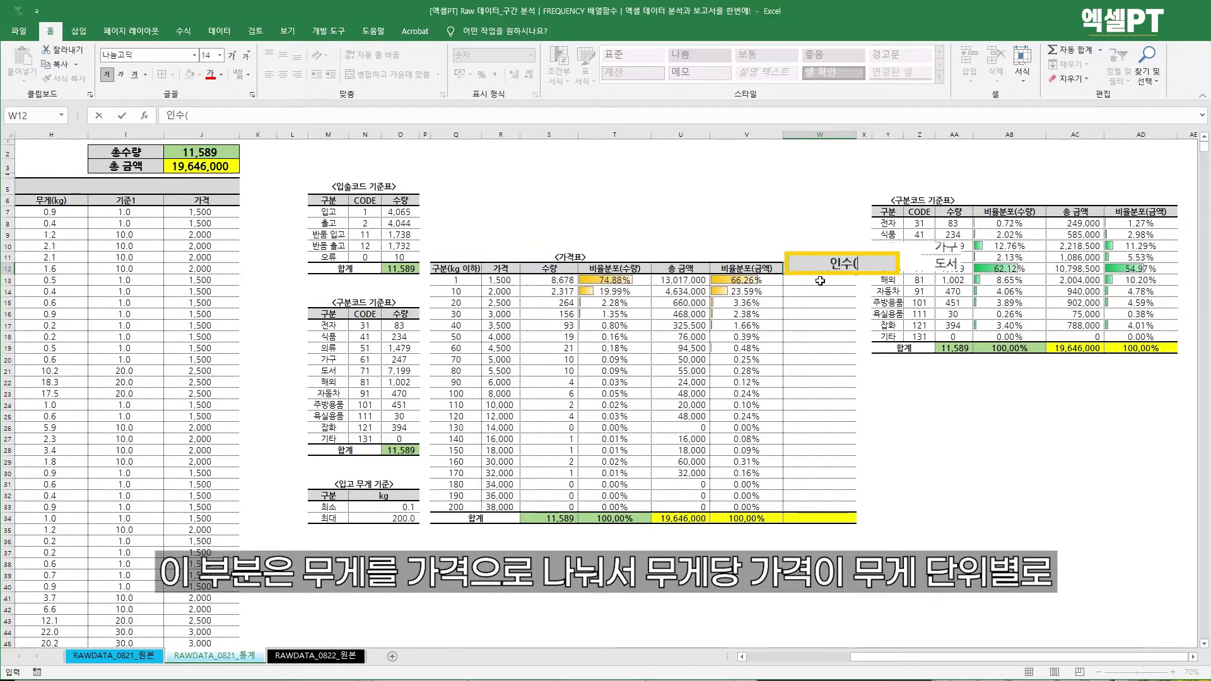
pyautogui.write('무게/가격')
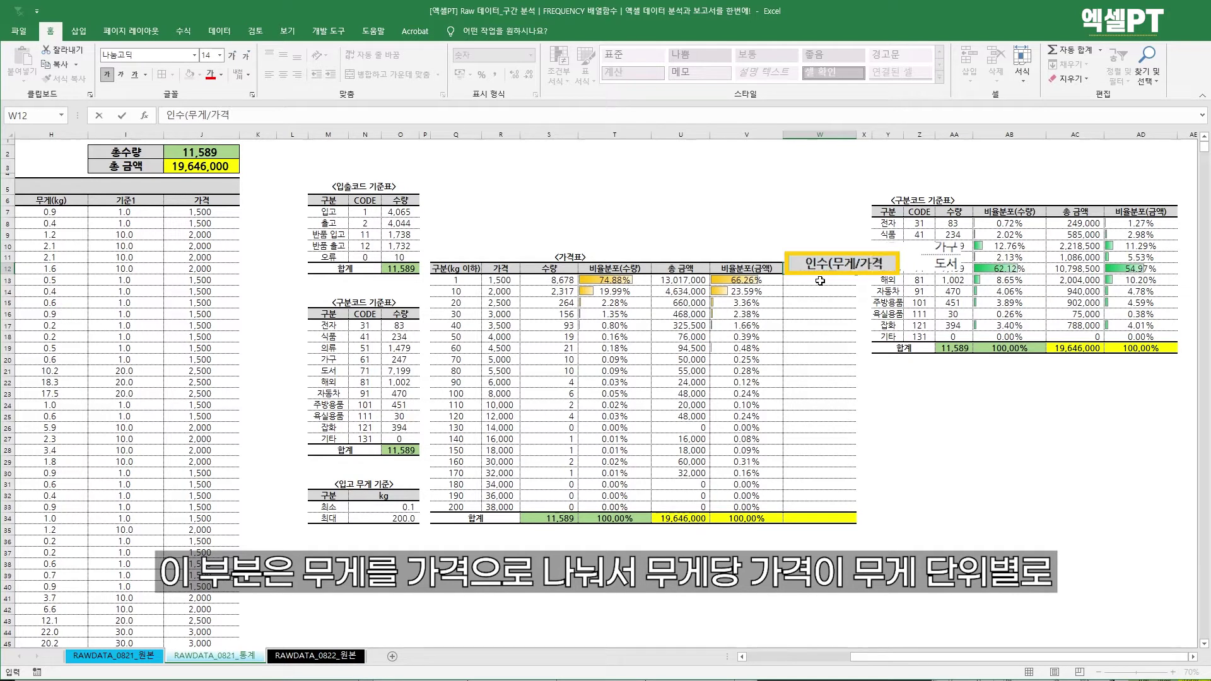
pyautogui.write(')')
pyautogui.press('Return')
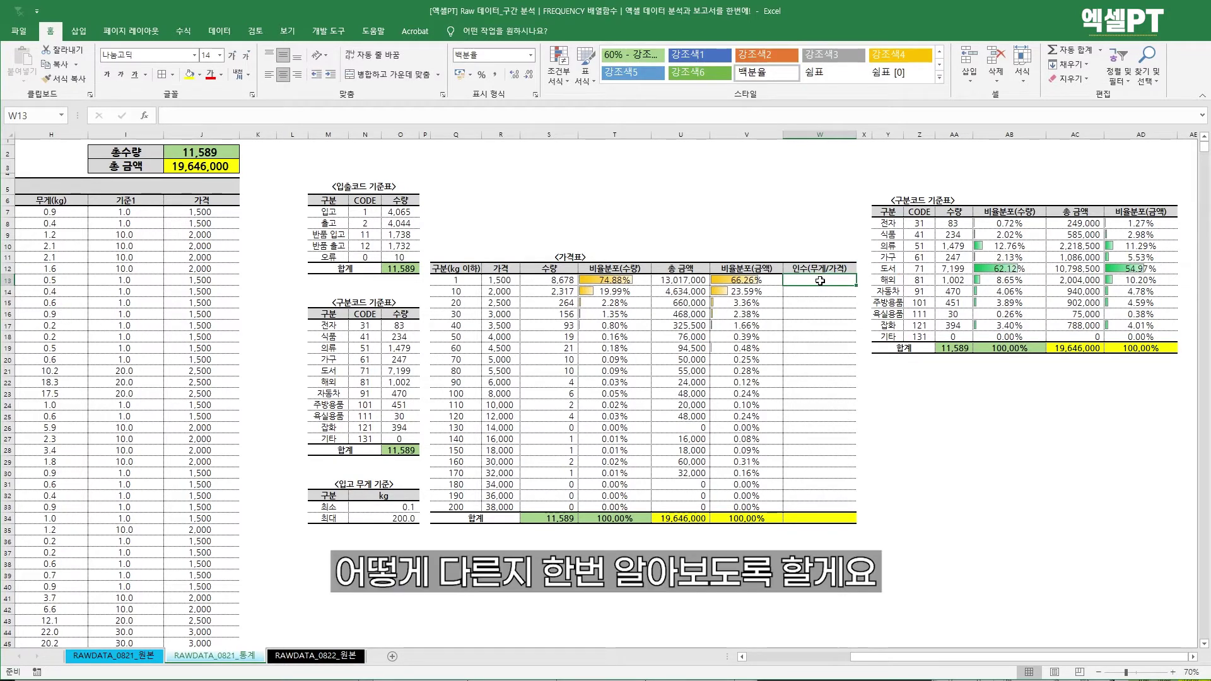
# Enter the formula =Q13/R13 in W13 to divide the weight by the price.
pyautogui.write('=')
pyautogui.press('Left')
pyautogui.press('Left')
pyautogui.press('Left')
pyautogui.press('Left')
pyautogui.press('Left')
pyautogui.press('Left')
pyautogui.write('/')
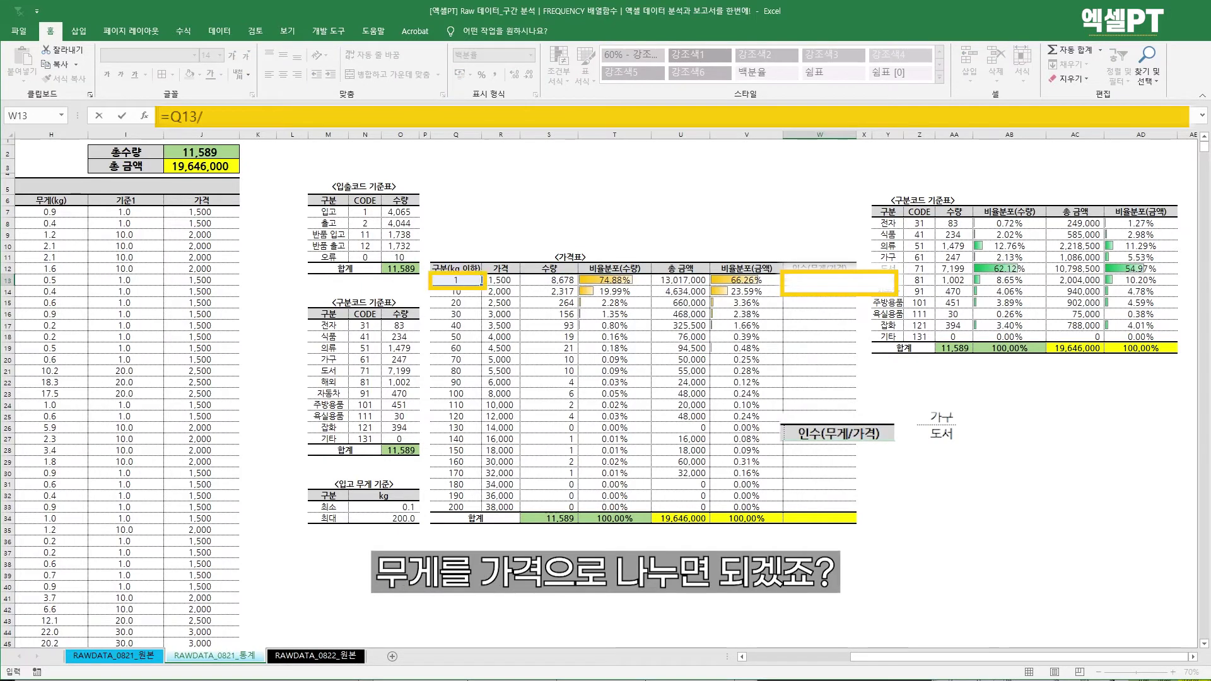
pyautogui.press('Left')
pyautogui.press('Left')
pyautogui.press('Left')
pyautogui.press('Left')
pyautogui.press('Left')
pyautogui.press('Return')
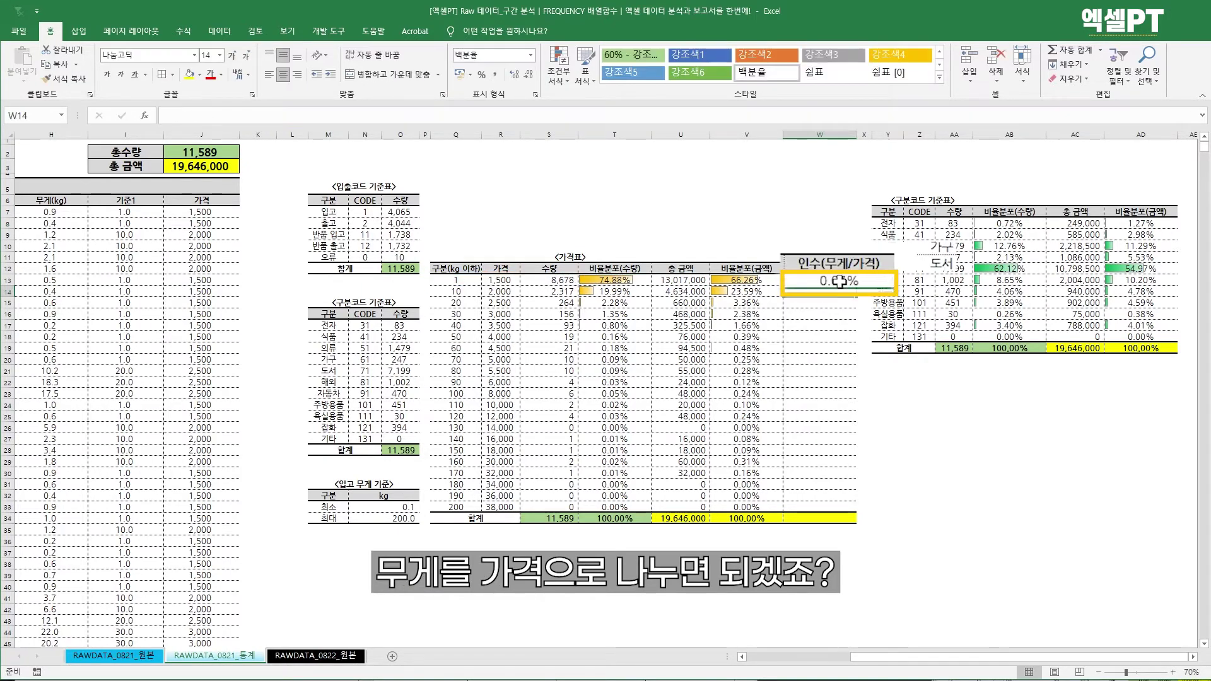
# Copy the W13 formula to the whole 인수 column, W13:W33.
pyautogui.press('Up')
pyautogui.hotkey('ctrl', 'c')
pyautogui.press('Left')
pyautogui.moveTo(820, 507); pyautogui.dragTo(820, 280)
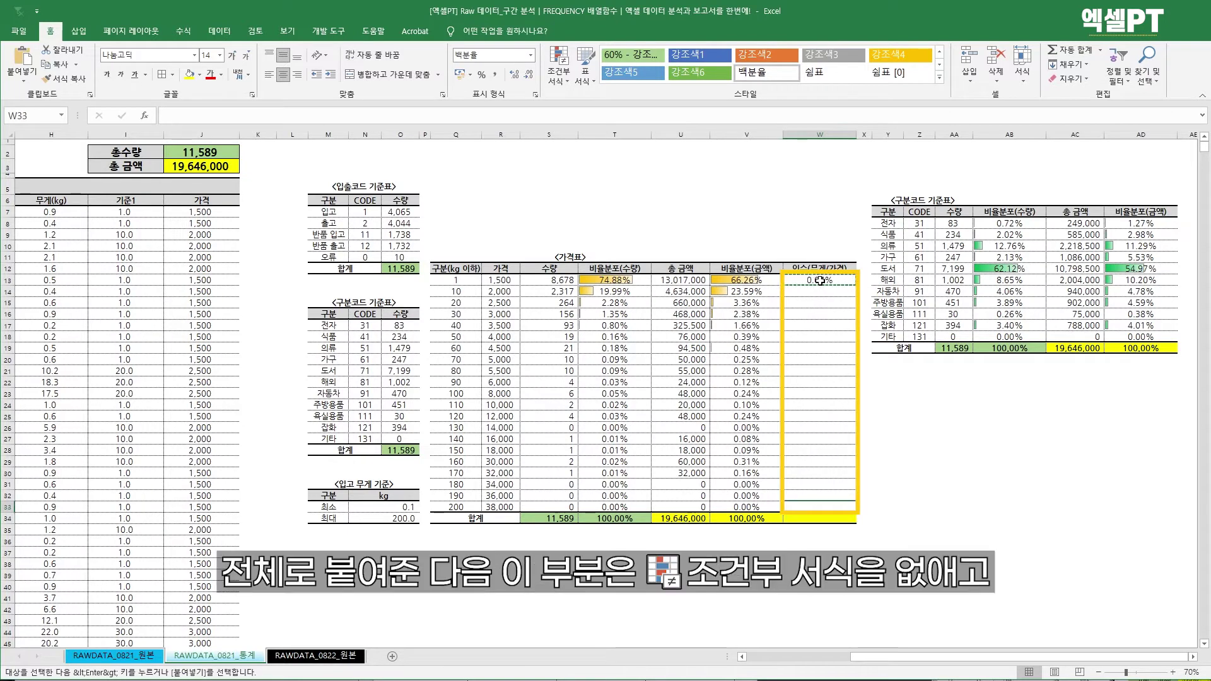
pyautogui.hotkey('ctrl', 'v')
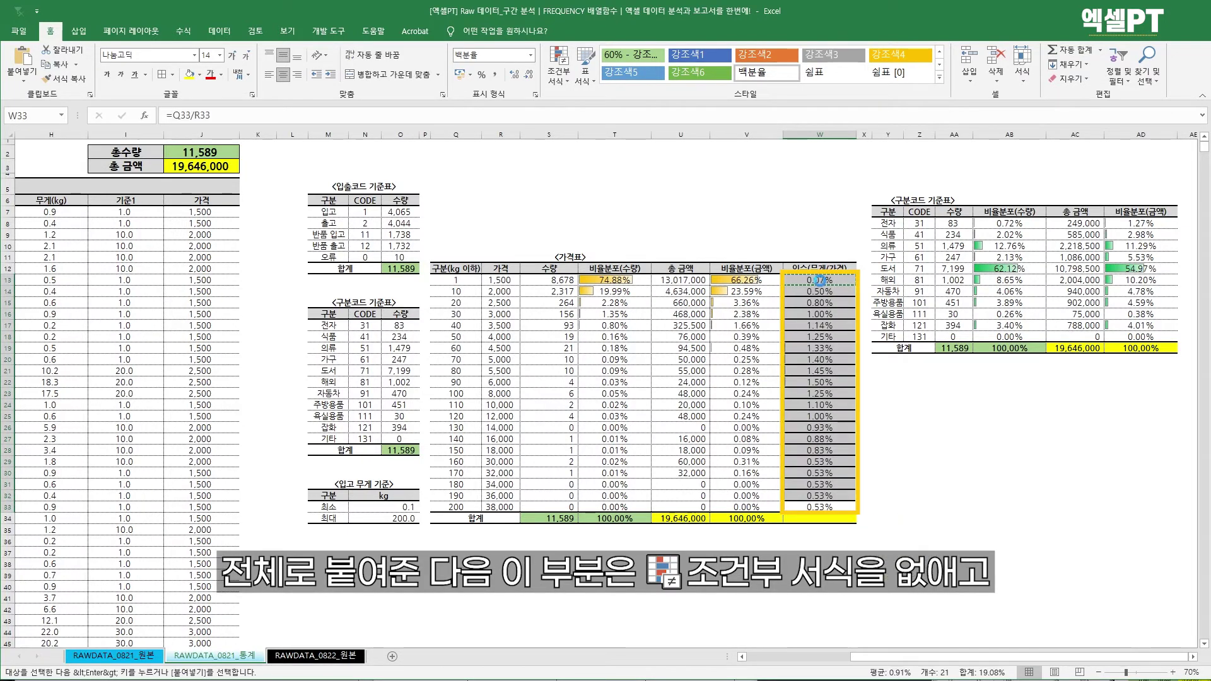
# Clear the conditional formatting rules from the selected 인수 cells W13:W33.
pyautogui.click(558, 63)
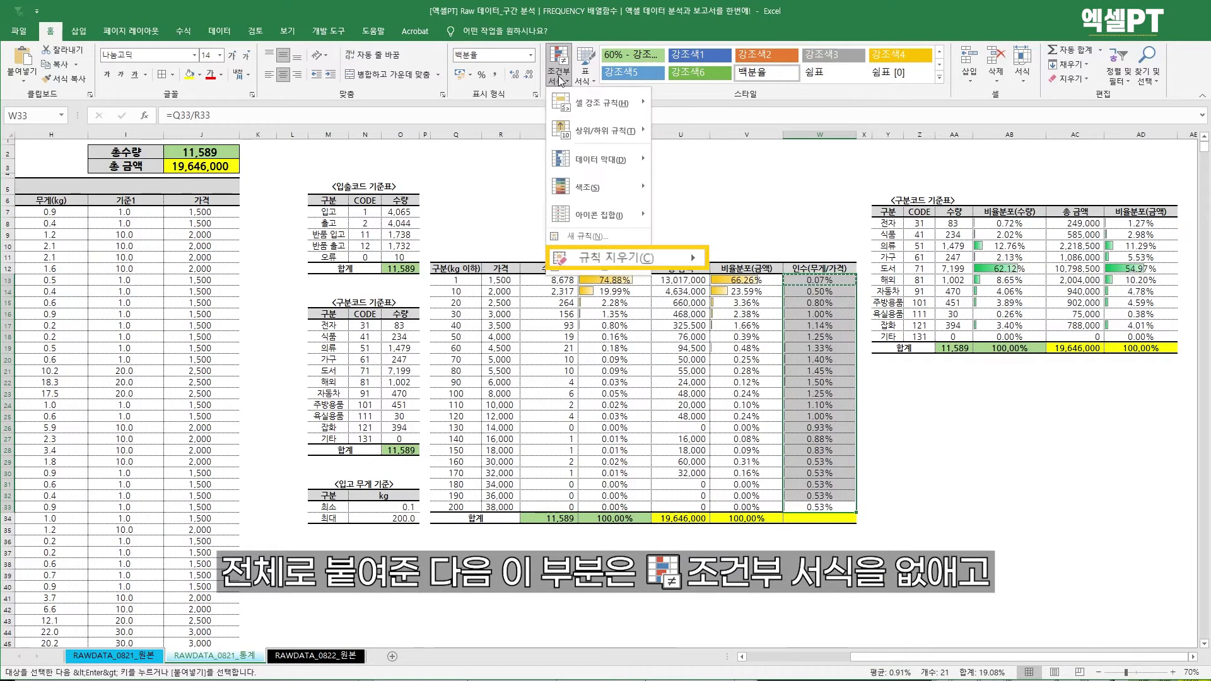
pyautogui.moveTo(596, 252)
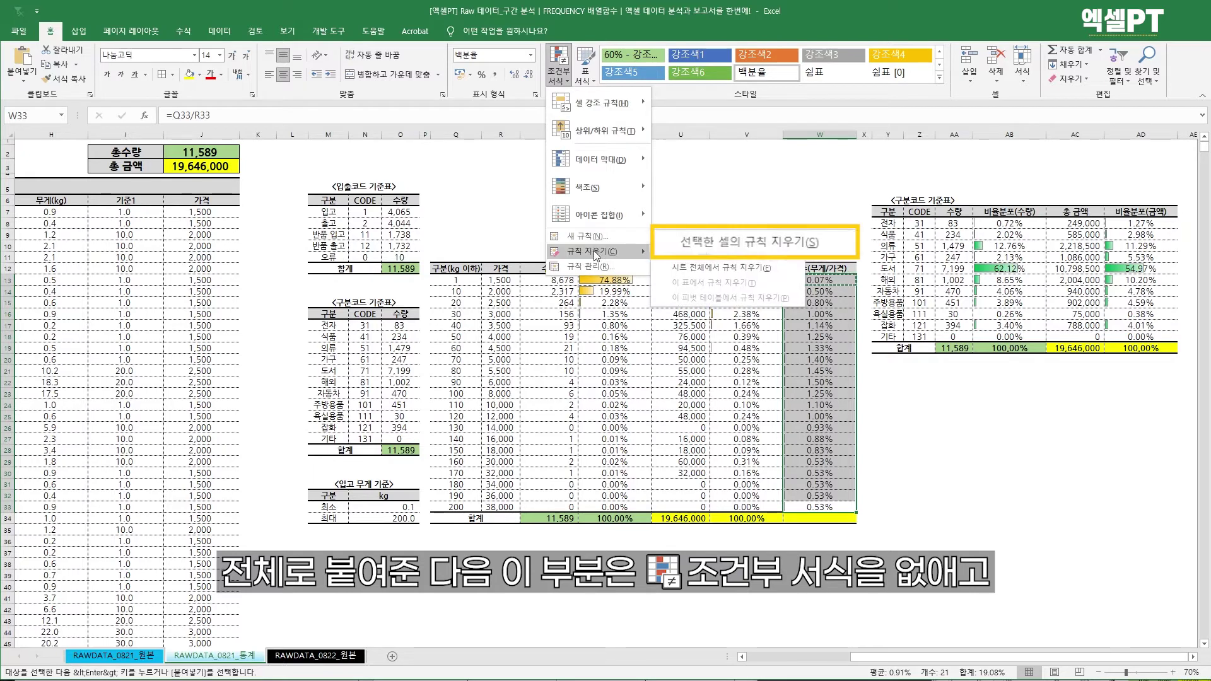
pyautogui.click(717, 251)
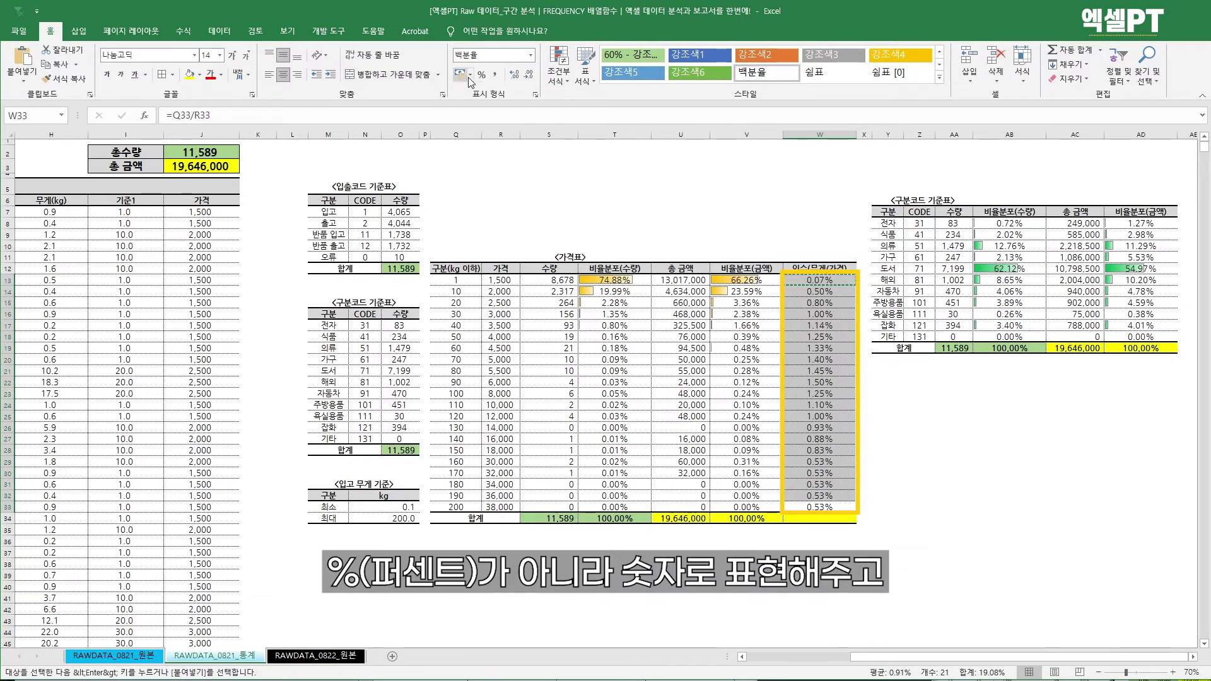
# Format the selected 인수 cells W13:W33 as Number with four decimal places.
pyautogui.click(514, 58)
pyautogui.click(532, 57)
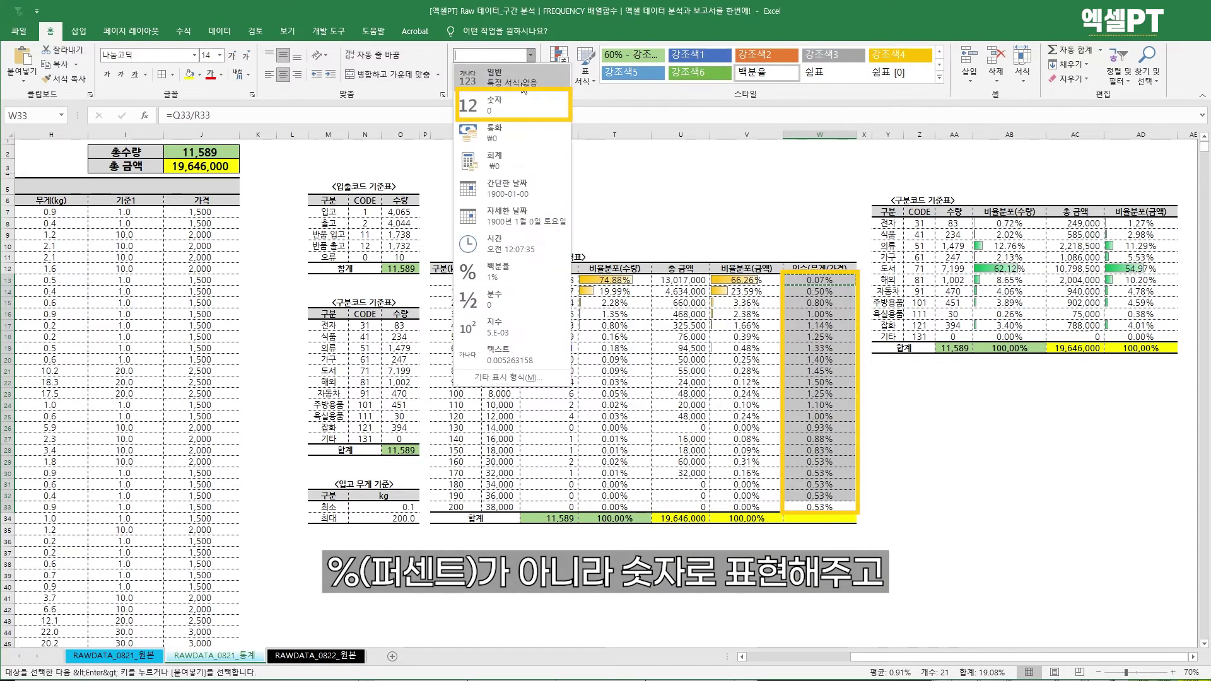
pyautogui.click(505, 99)
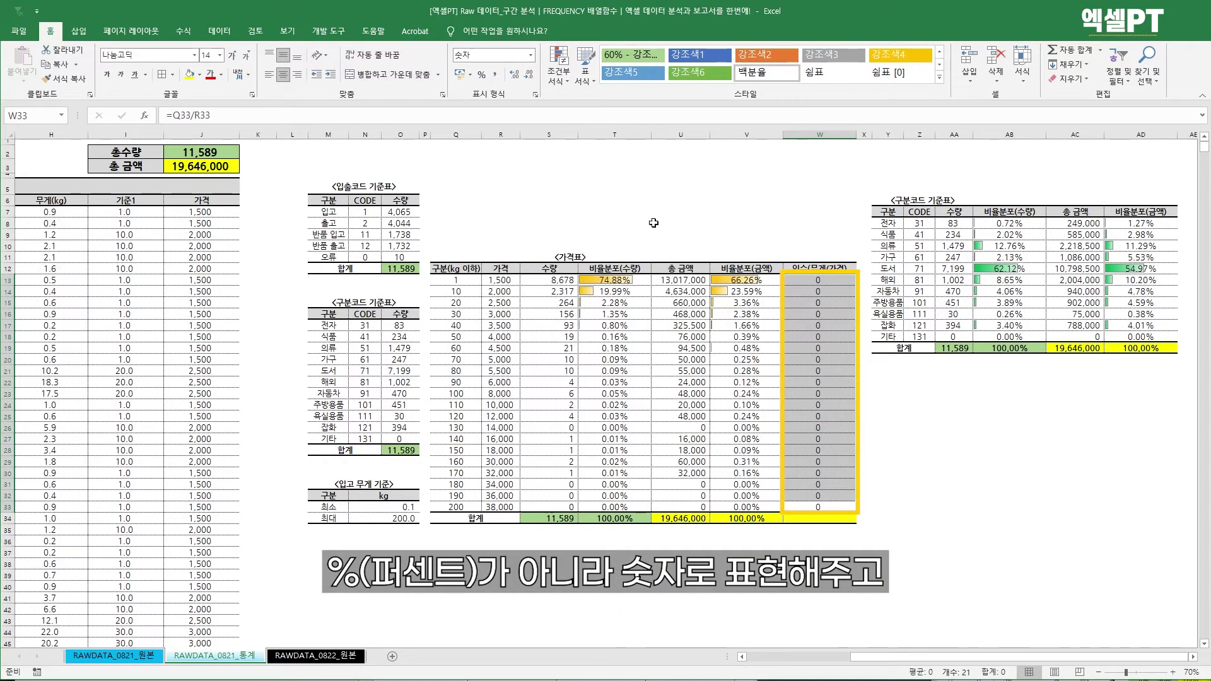
pyautogui.click(517, 73)
pyautogui.click(517, 73)
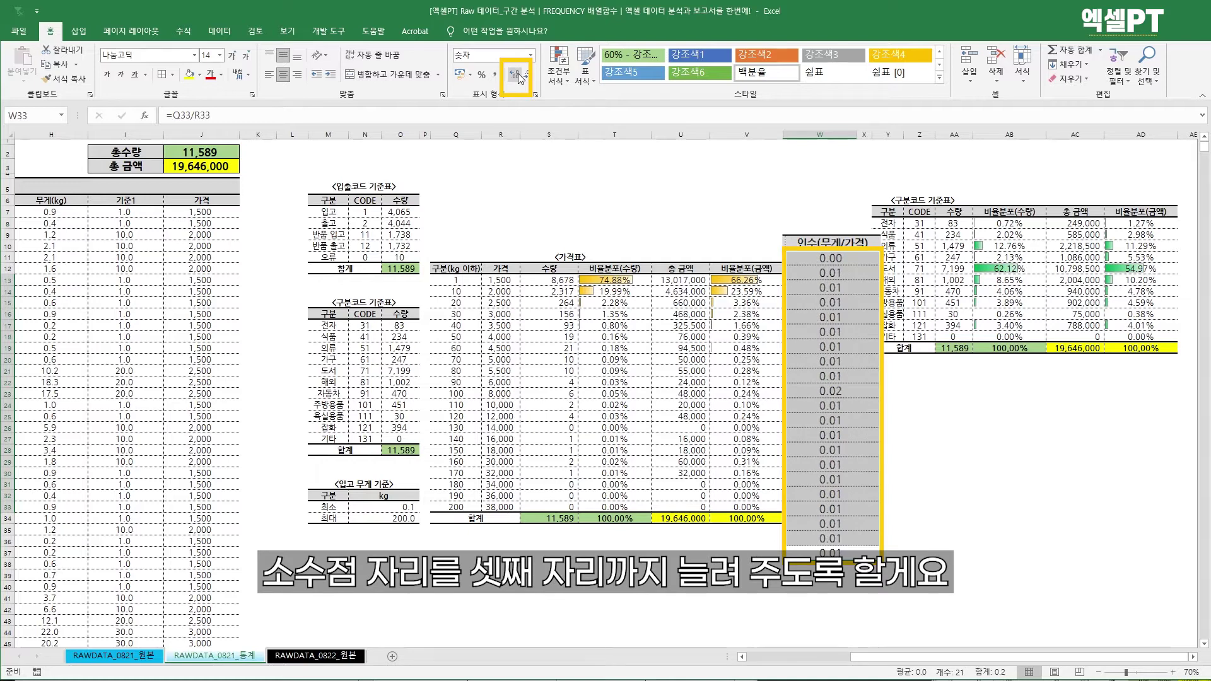
pyautogui.click(517, 73)
pyautogui.click(517, 73)
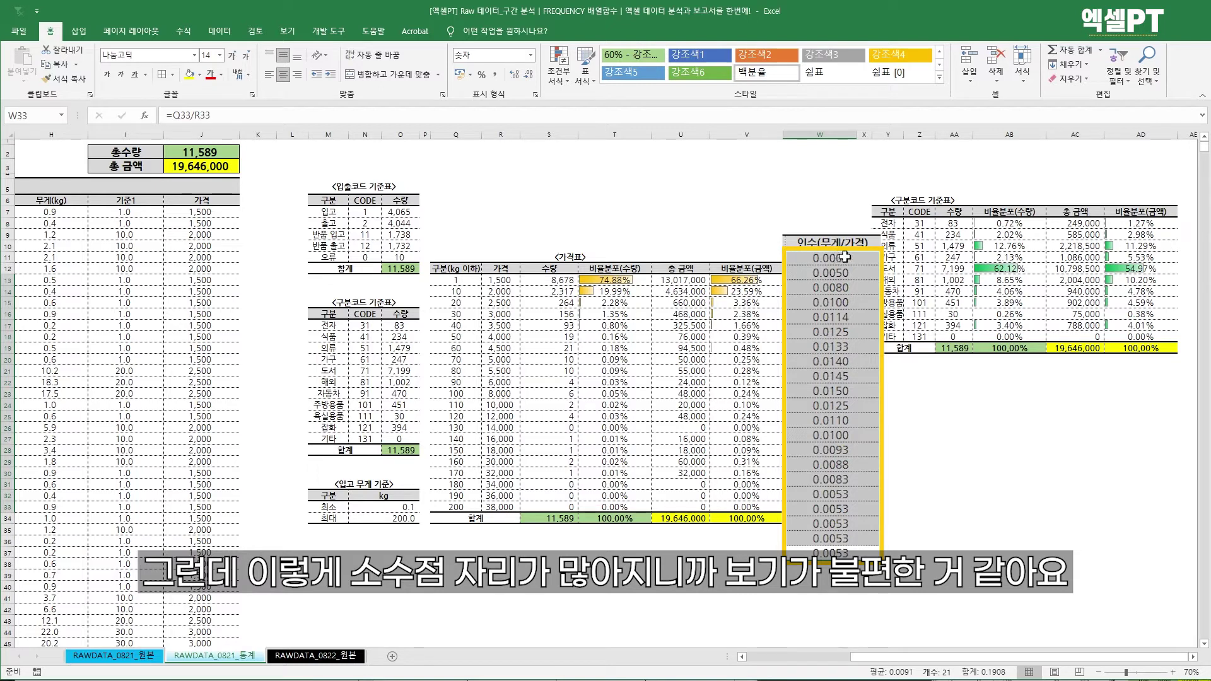
# Extend the W13 formula to =Q13/R13*100000.
pyautogui.doubleClick(830, 279)
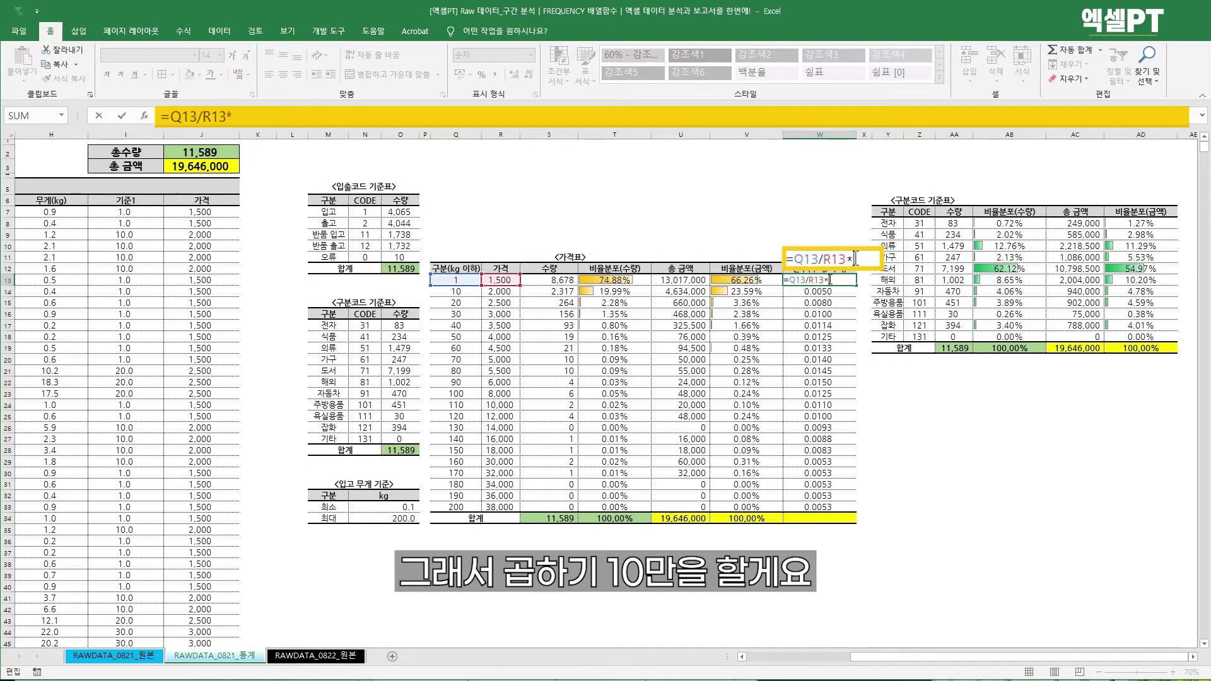
pyautogui.write('*100000')
pyautogui.hotkey('ctrl', 'Return')
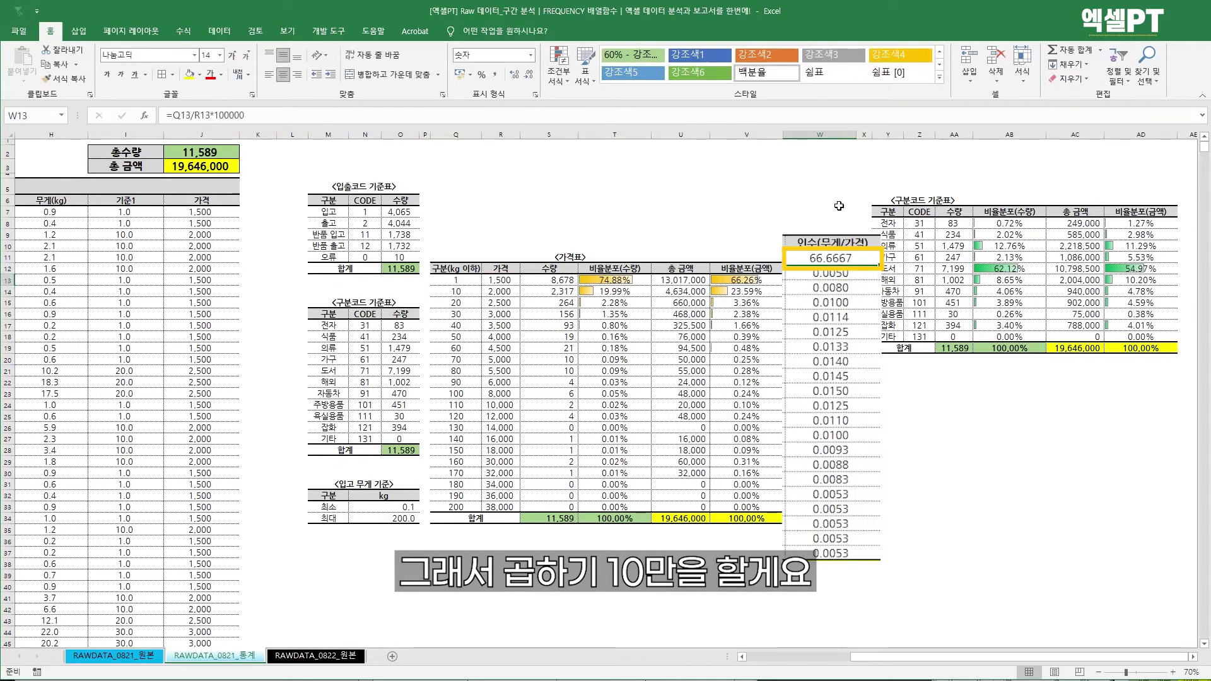
# Copy the multiplied W13 formula down through W33 in the 가격표.
pyautogui.hotkey('ctrl', 'c')
pyautogui.hotkey('ctrl', 'shift', 'Down')
pyautogui.hotkey('ctrl', 'v')
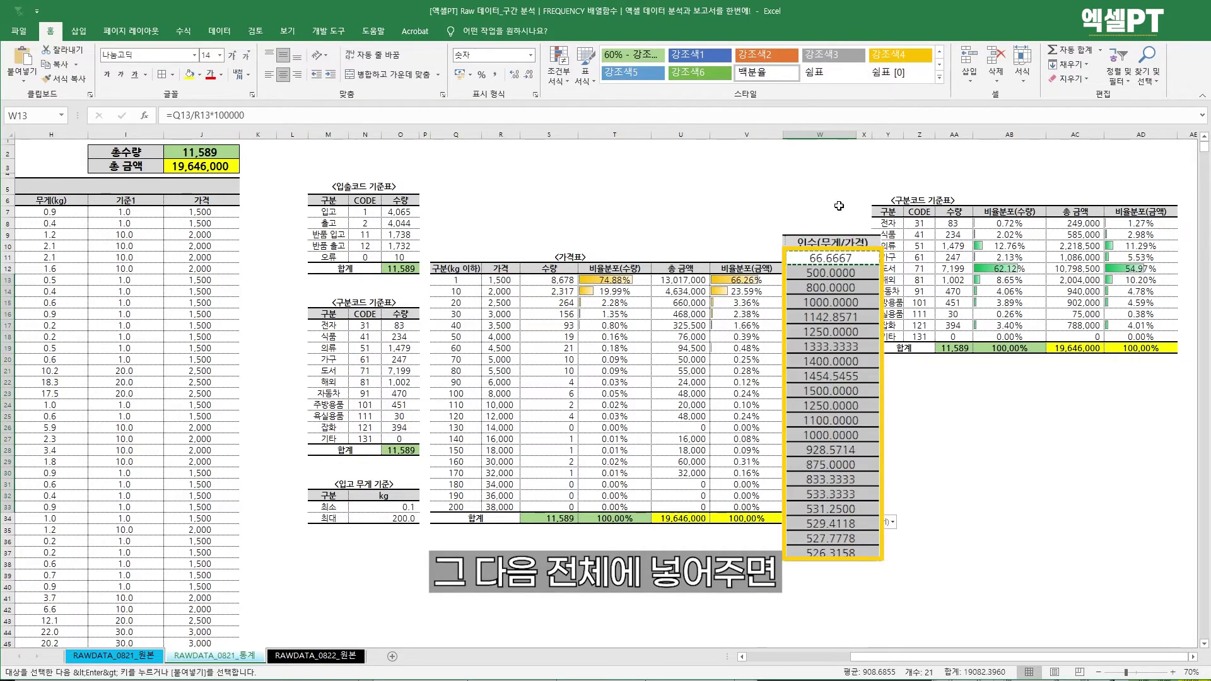
pyautogui.press('ctrl')
pyautogui.press('Escape')
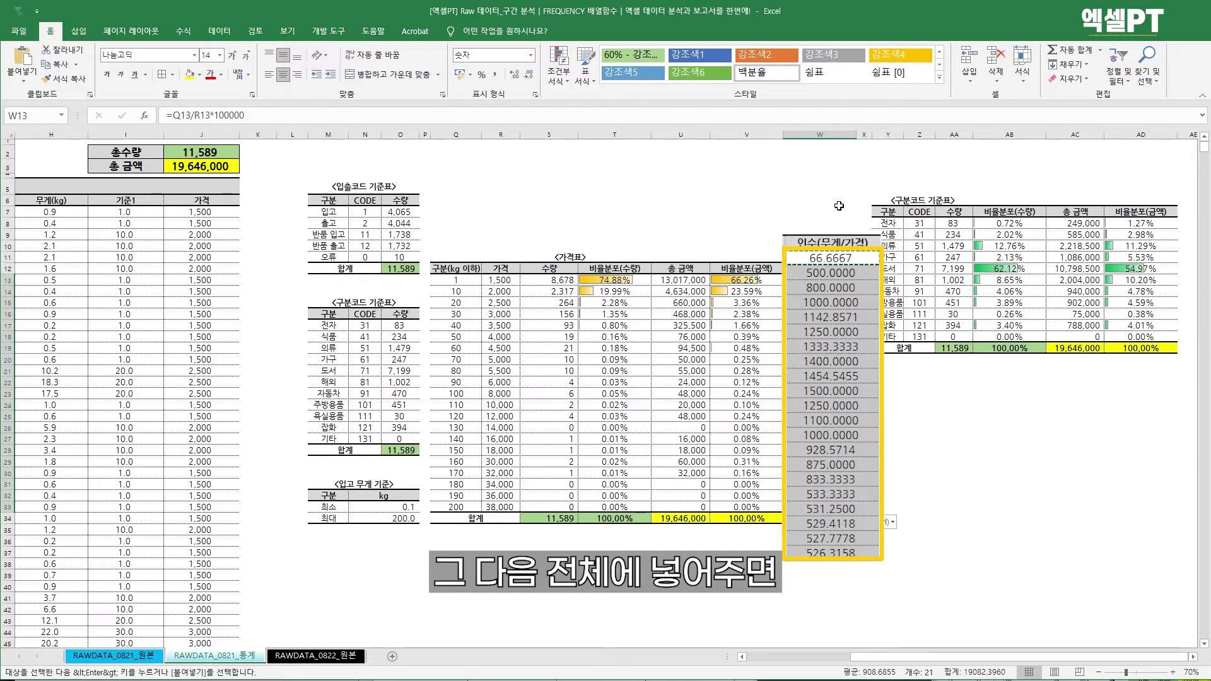
# Go down the 인수 column of the 가격표 and examine the factor for each weight band.
pyautogui.click(842, 281)
pyautogui.press('Down')
pyautogui.press('Down')
pyautogui.press('Down')
pyautogui.press('Down')
pyautogui.press('Down')
pyautogui.press('Down')
pyautogui.press('Down')
pyautogui.press('Down')
pyautogui.press('Down')
pyautogui.press('Down')
pyautogui.press('Down')
pyautogui.press('Down')
pyautogui.press('Down')
pyautogui.press('Down')
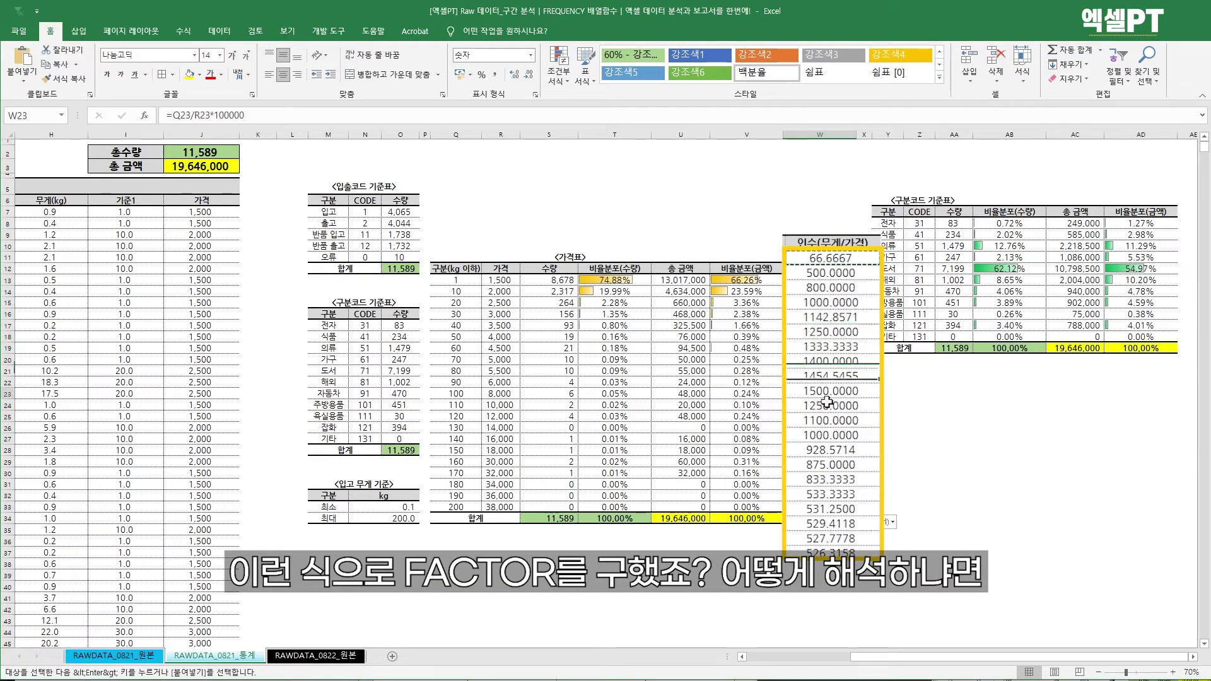
# Right-align the factor values in W13:W33.
pyautogui.moveTo(831, 258); pyautogui.dragTo(831, 554)
pyautogui.click(296, 74)
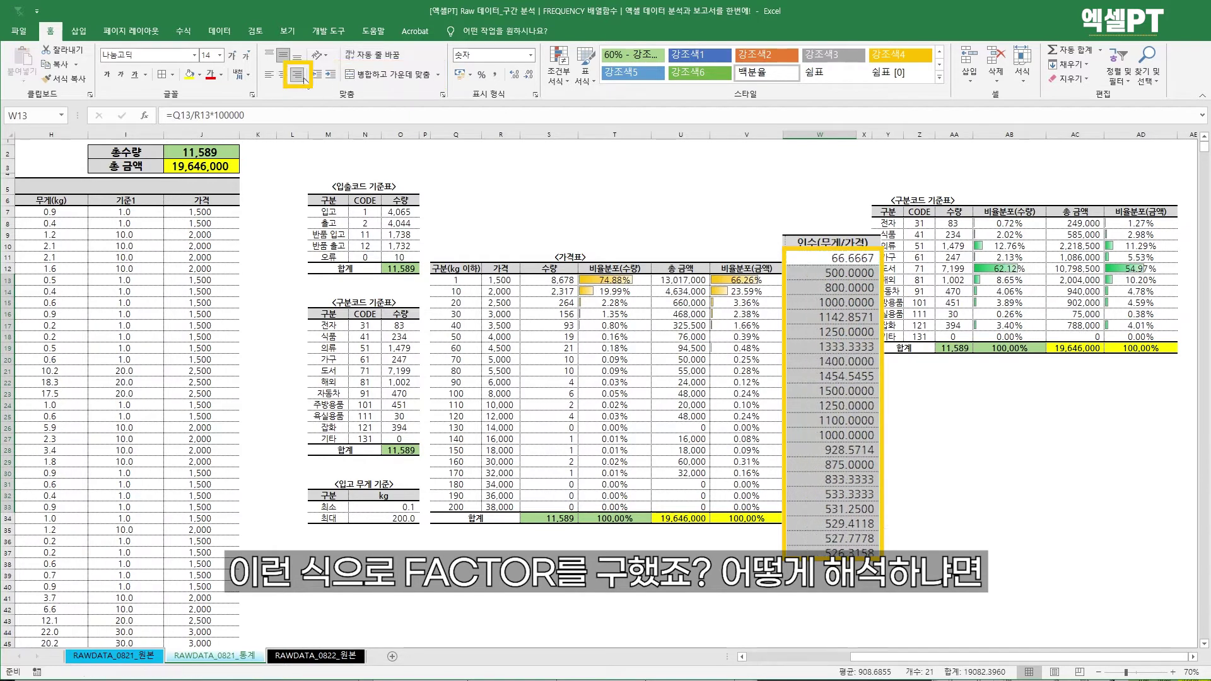
# Compare the weight, price and 인수 values of the 1 kg and 10 kg rows in the 가격표.
pyautogui.click(457, 280)
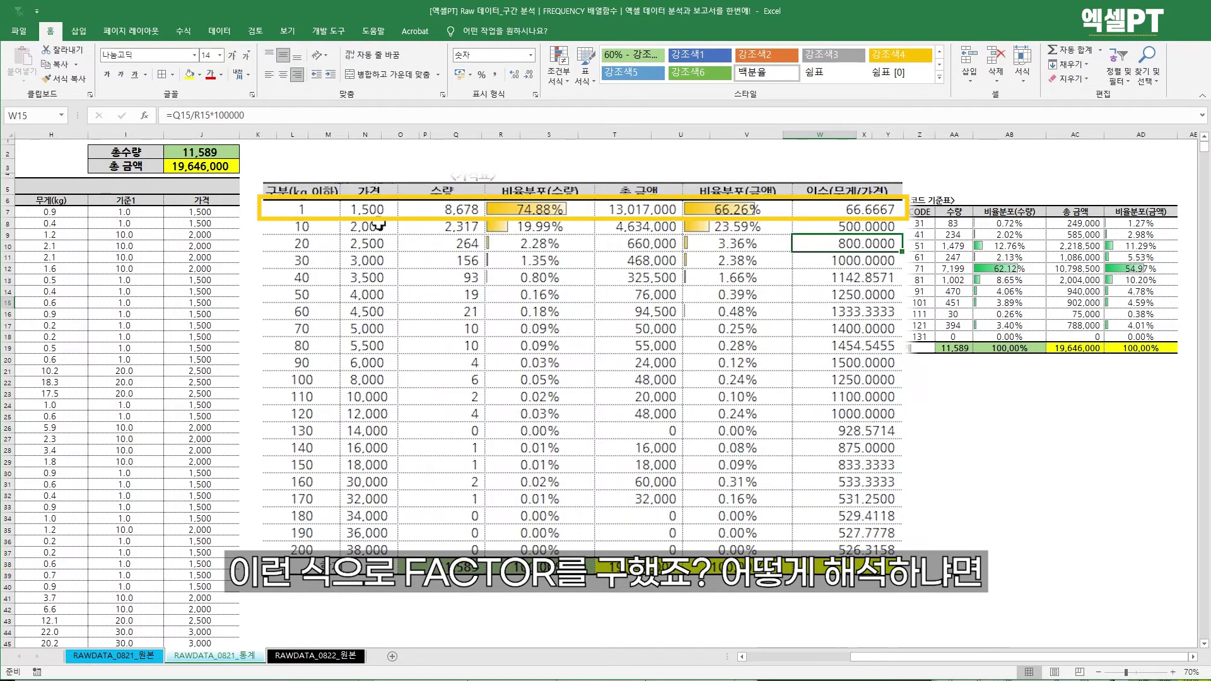
pyautogui.click(901, 208)
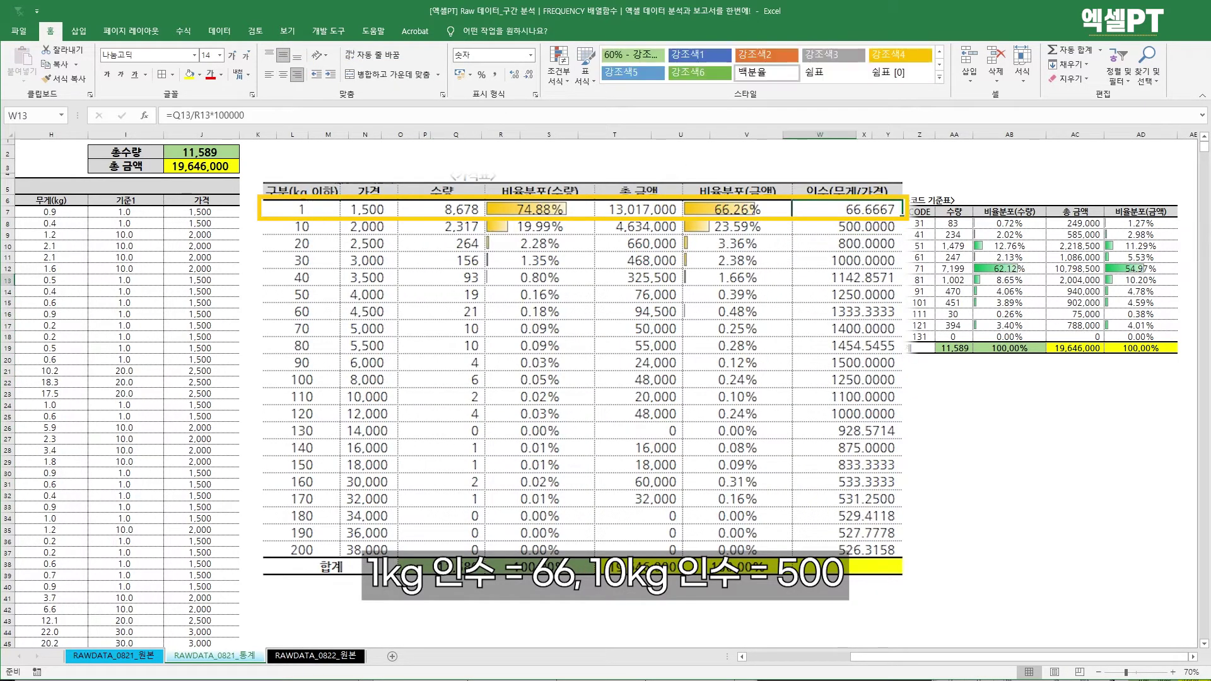
pyautogui.click(470, 291)
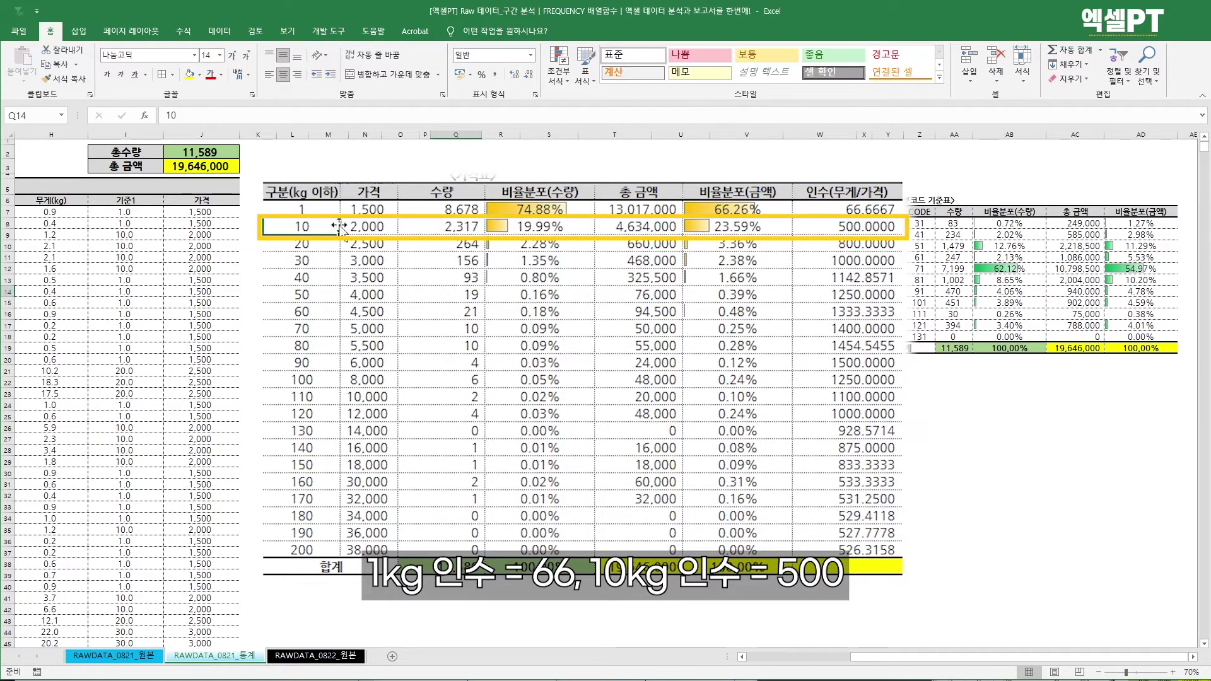
pyautogui.click(853, 232)
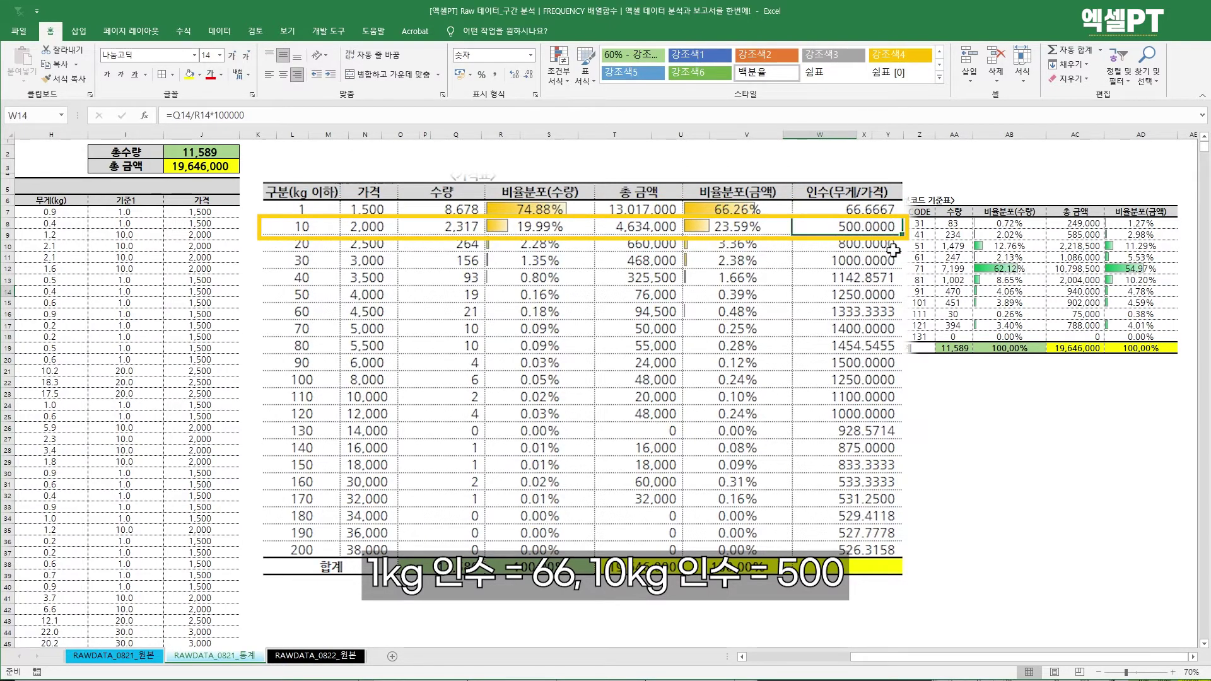
pyautogui.click(380, 219)
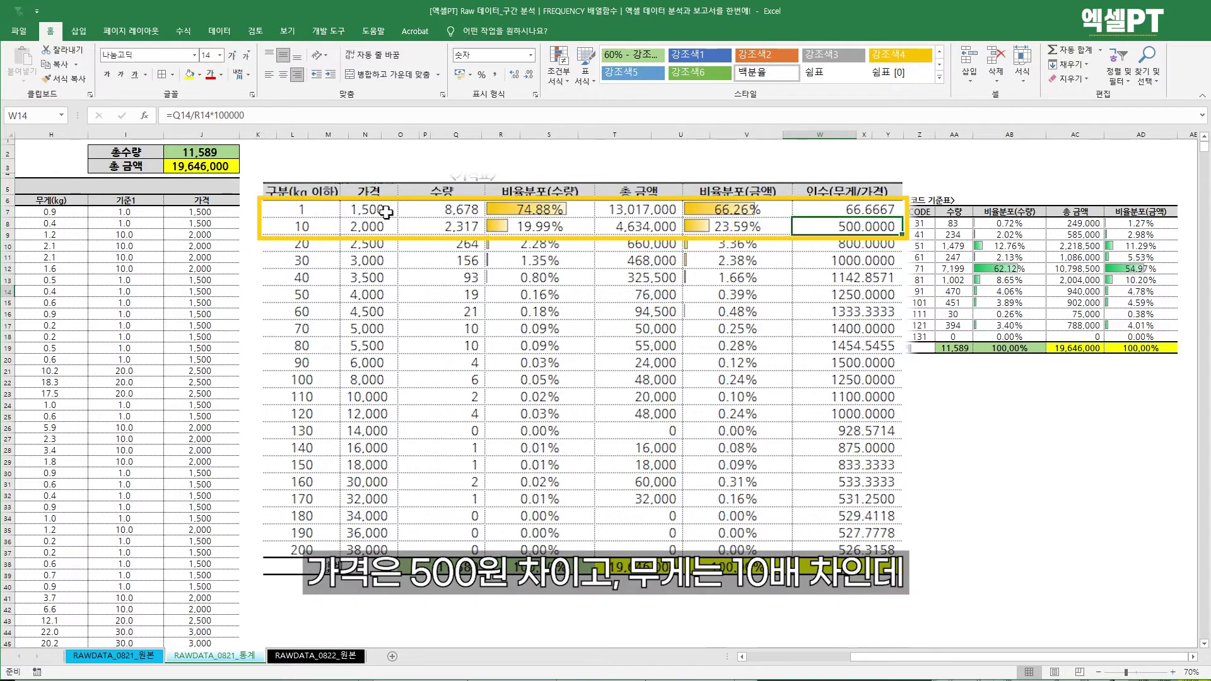
pyautogui.click(383, 228)
pyautogui.click(320, 214)
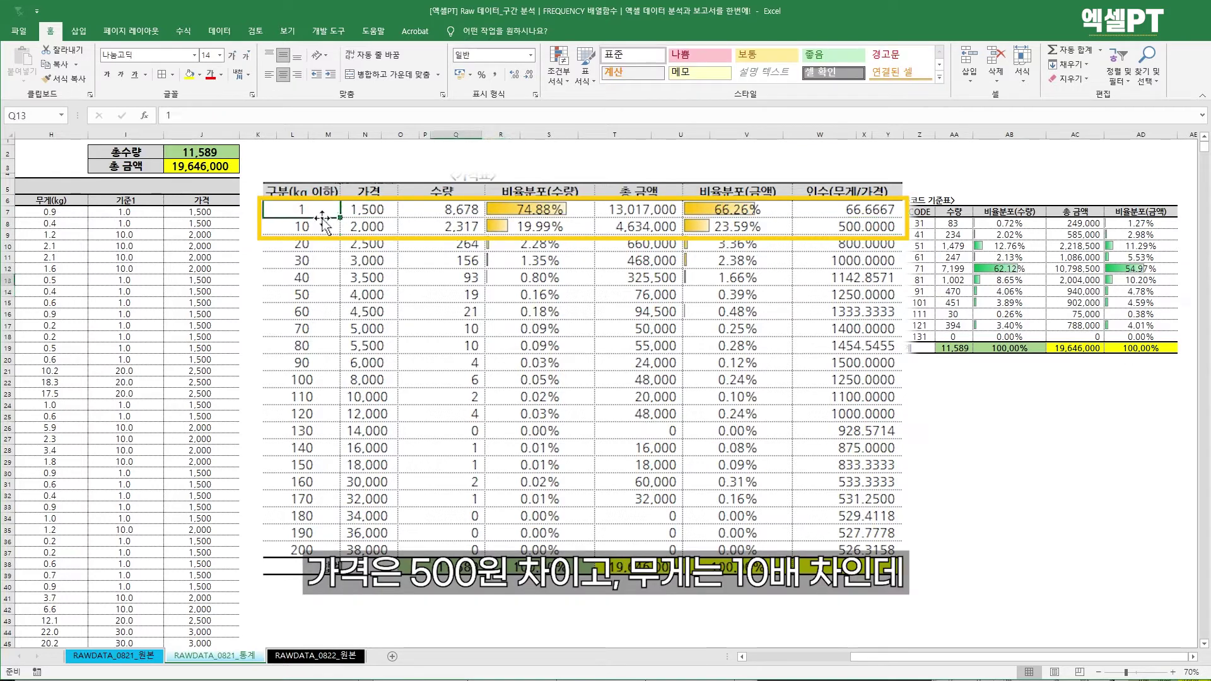
pyautogui.click(323, 226)
pyautogui.click(882, 212)
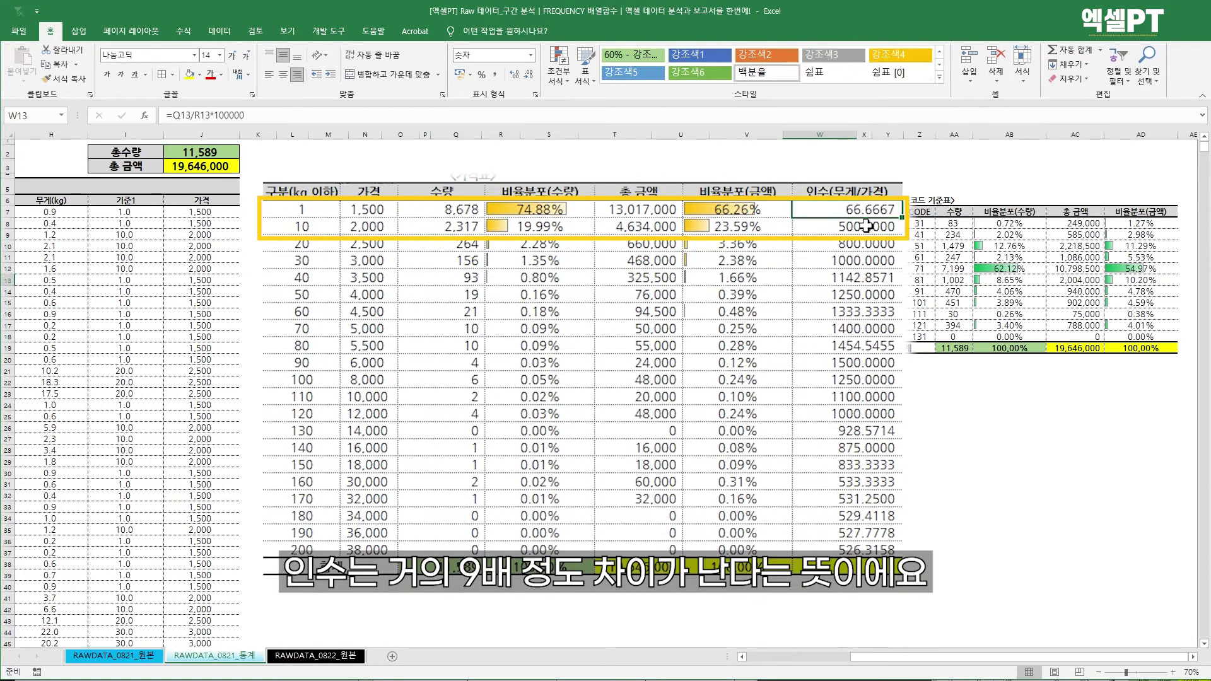
pyautogui.click(866, 228)
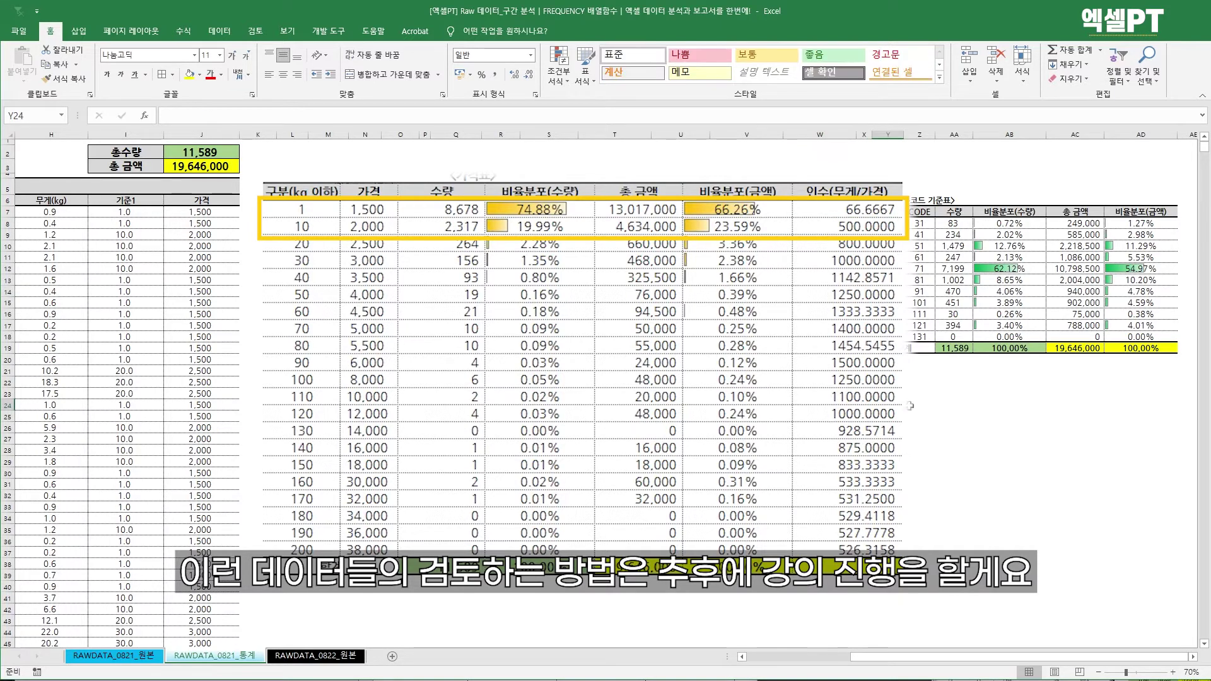
# Add an 인수(무게/가격) column in AE beside the 구분코드 기준표 and enter =AC8/AA8 in AE8.
pyautogui.moveTo(819, 268); pyautogui.dragTo(844, 513)
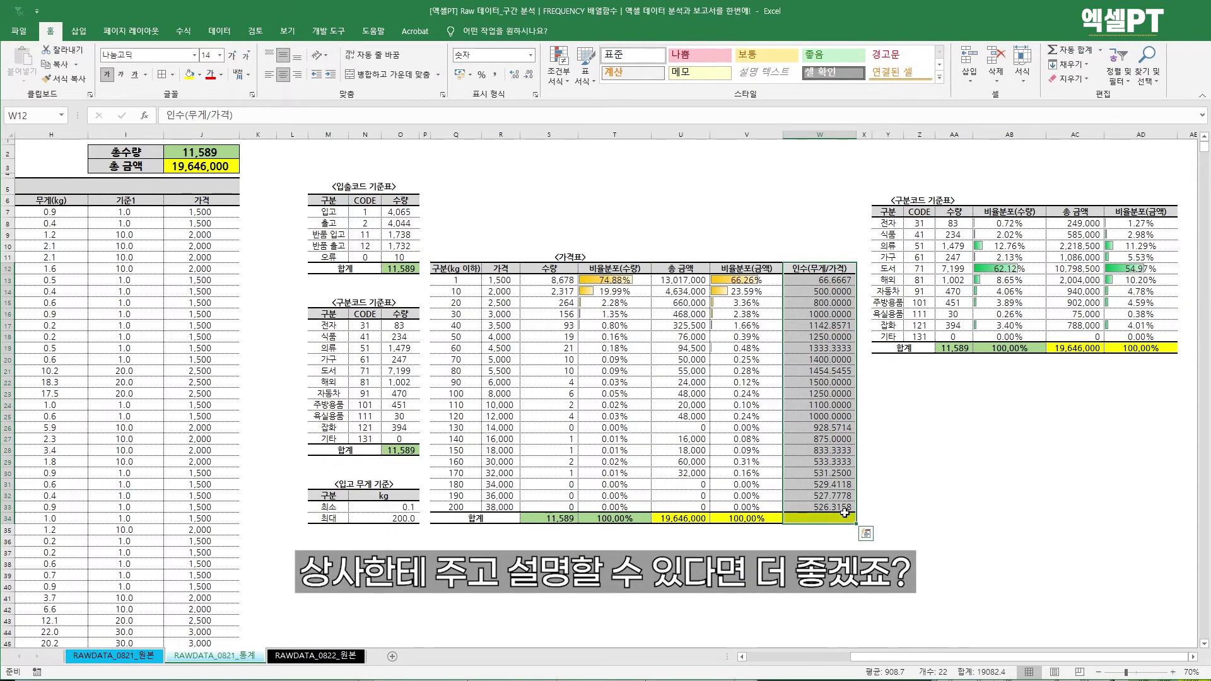
pyautogui.click(1071, 417)
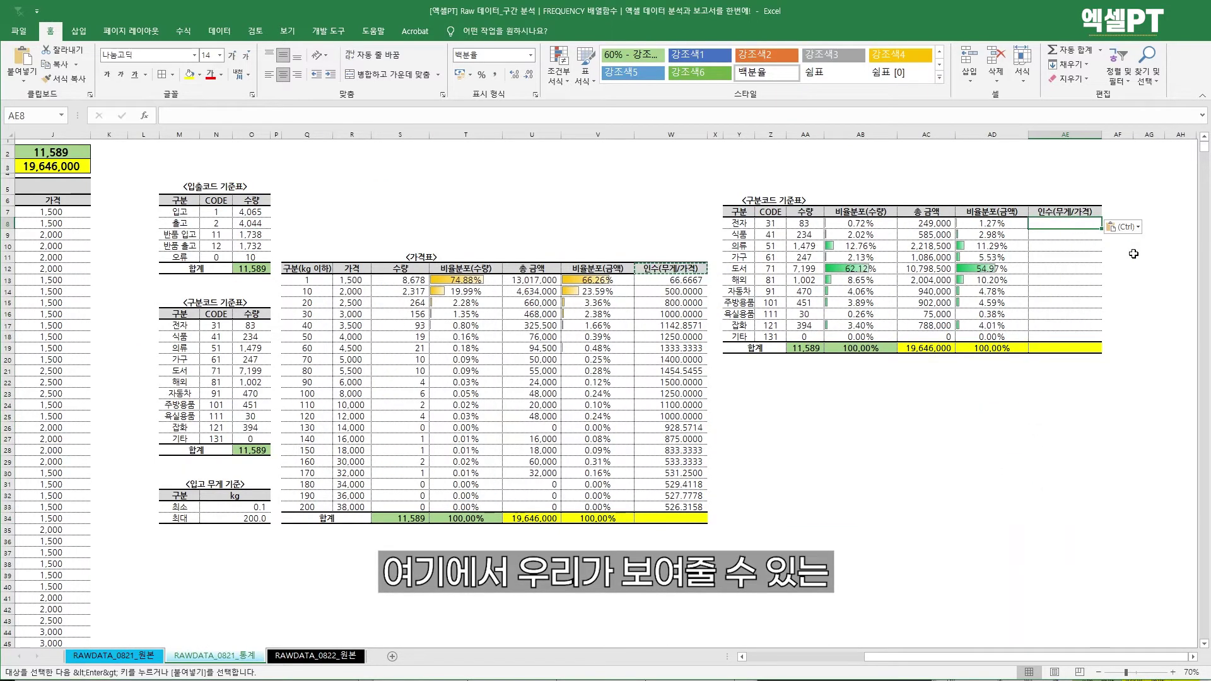
pyautogui.write('=')
pyautogui.press('Left')
pyautogui.press('Left')
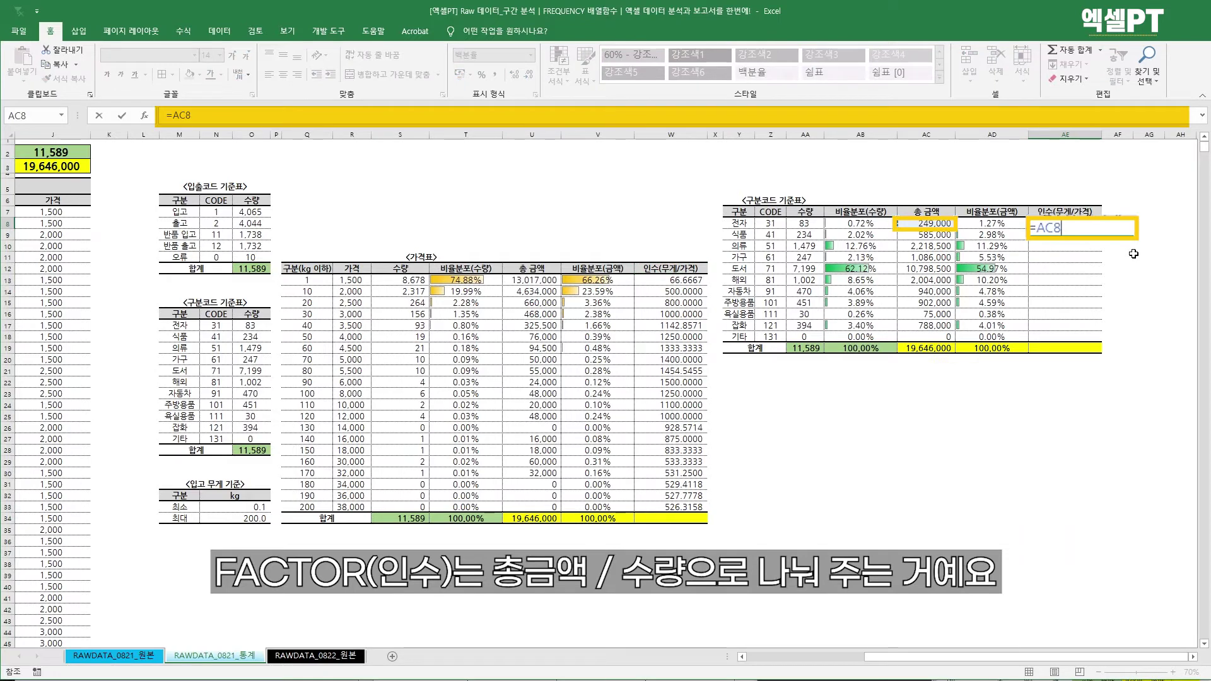
pyautogui.write('/')
pyautogui.press('Left')
pyautogui.press('Left')
pyautogui.press('Left')
pyautogui.press('Left')
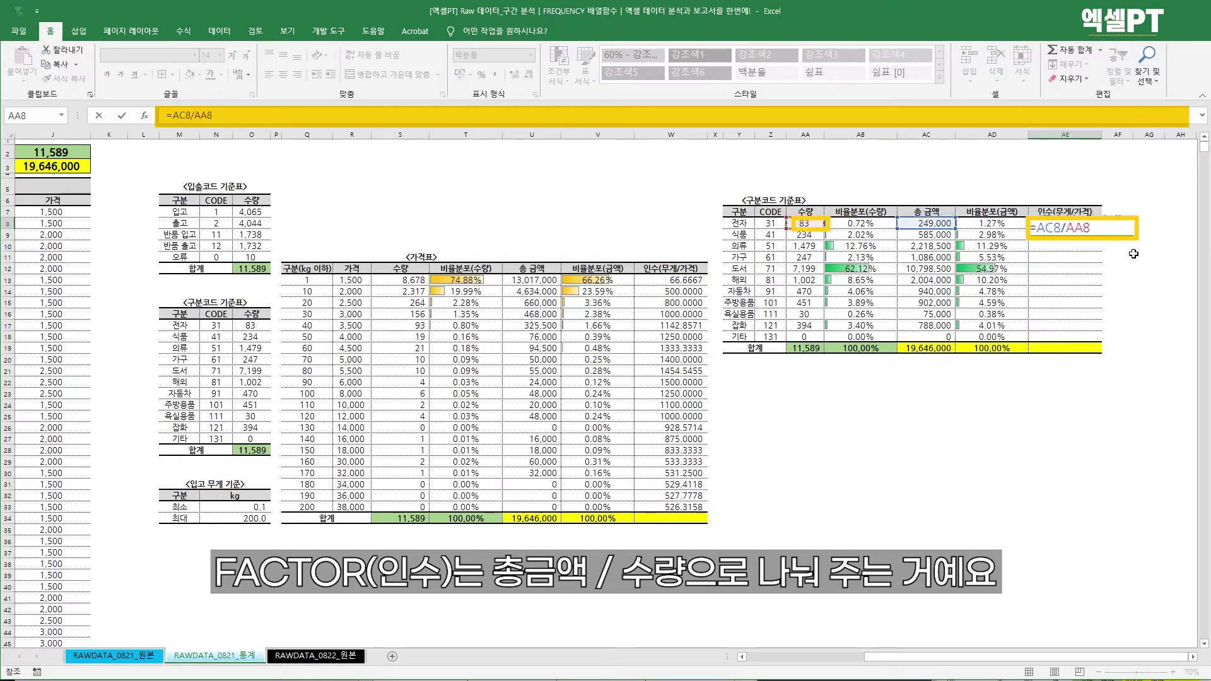
pyautogui.press('Return')
pyautogui.press('Up')
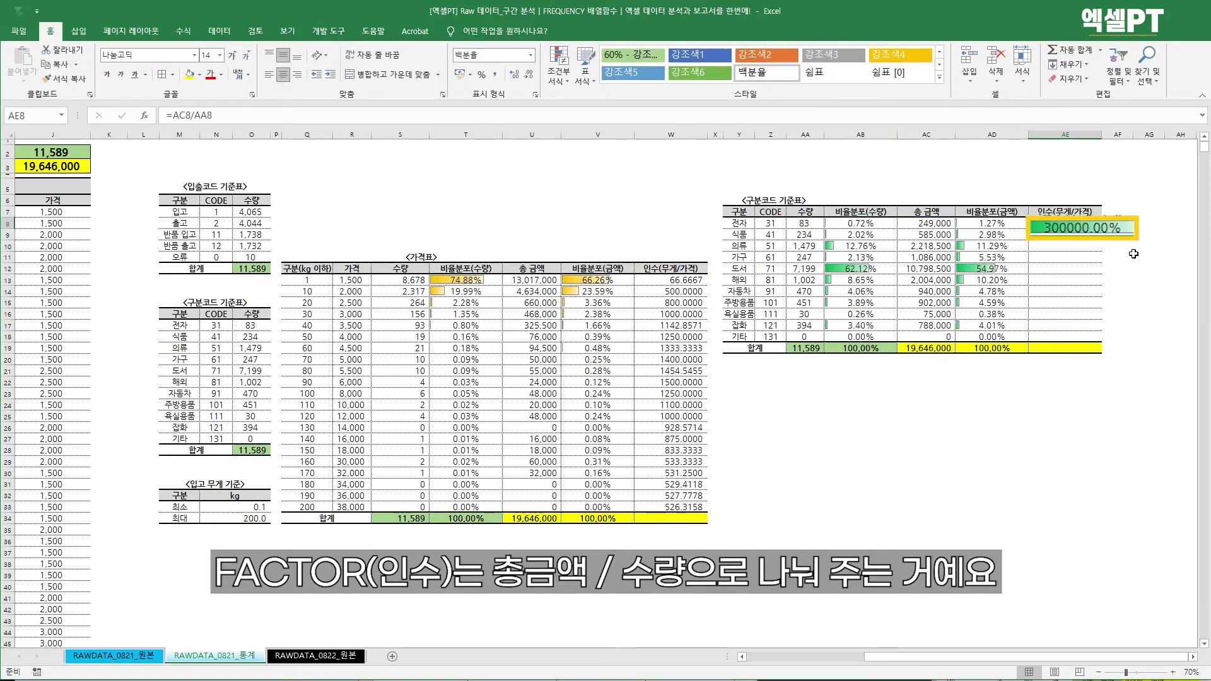
# Copy the AE8 formula to all code rows of the new 인수 column, AE8:AE18.
pyautogui.hotkey('ctrl', 'c')
pyautogui.press('Down')
pyautogui.press('Down')
pyautogui.press('Down')
pyautogui.press('Down')
pyautogui.press('Down')
pyautogui.press('Down')
pyautogui.press('Down')
pyautogui.press('Down')
pyautogui.press('Down')
pyautogui.press('Down')
pyautogui.hotkey('ctrl', 'shift', 'Up')
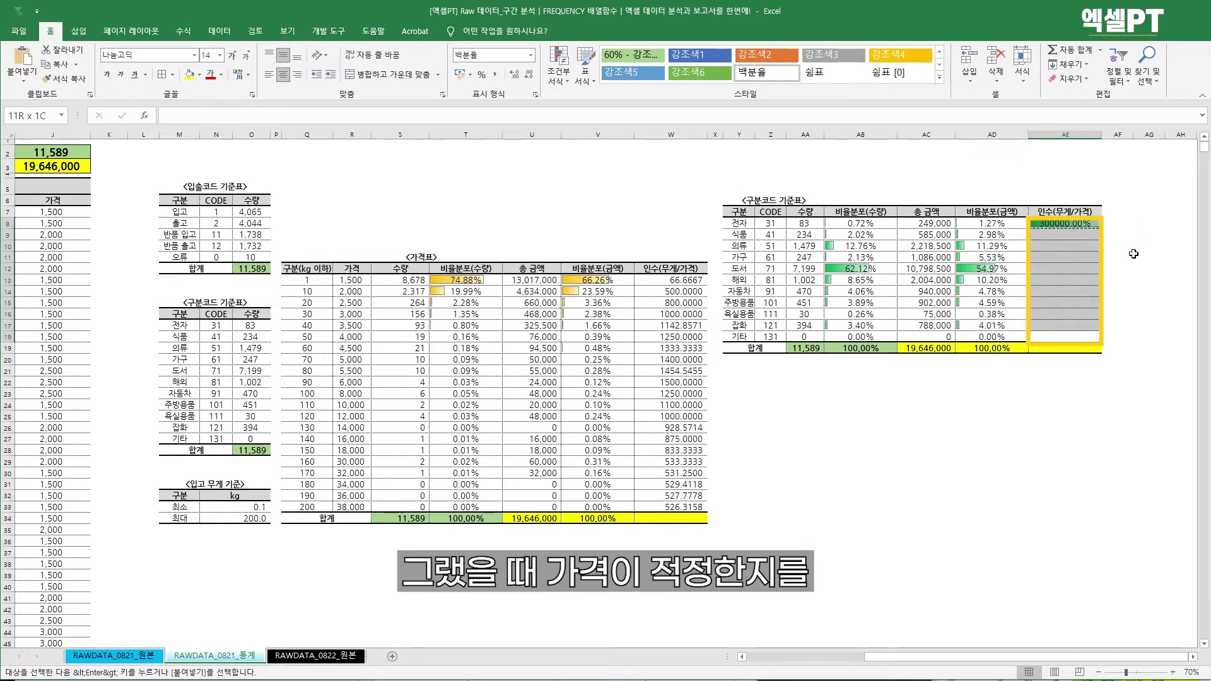
pyautogui.hotkey('ctrl', 'v')
# Format AE8:AE18 as Number with 0 decimal places and the 1000 separator.
pyautogui.moveTo(1043, 223); pyautogui.dragTo(1057, 329)
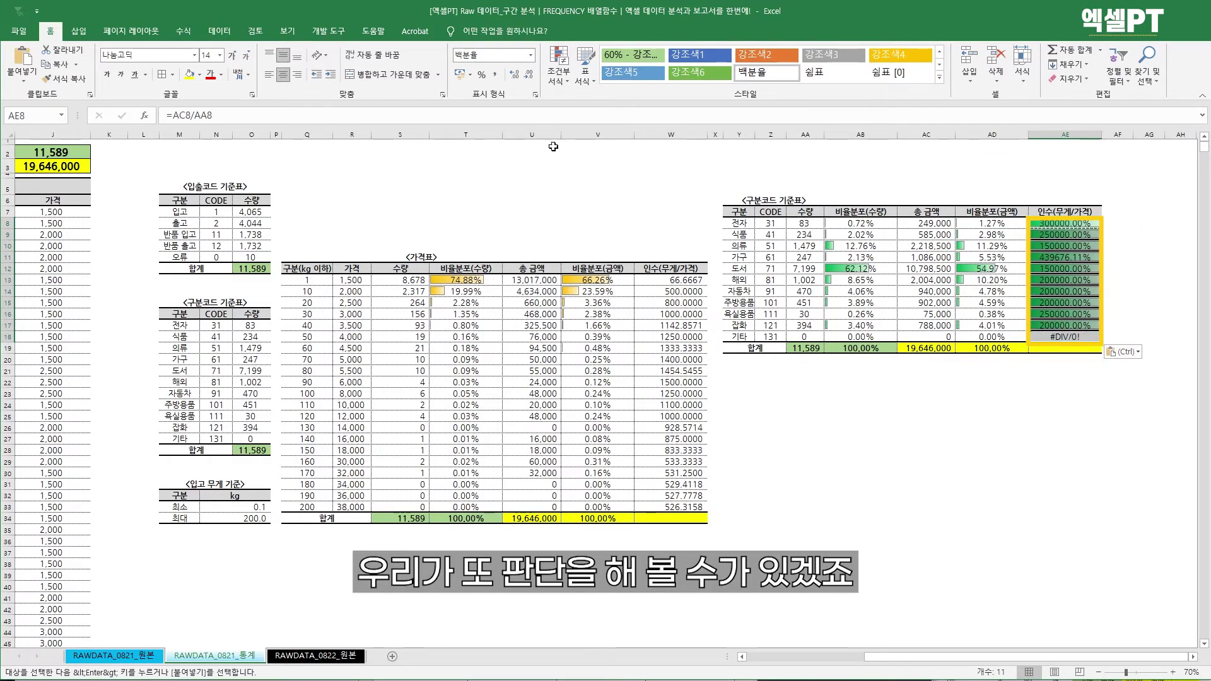
pyautogui.click(530, 55)
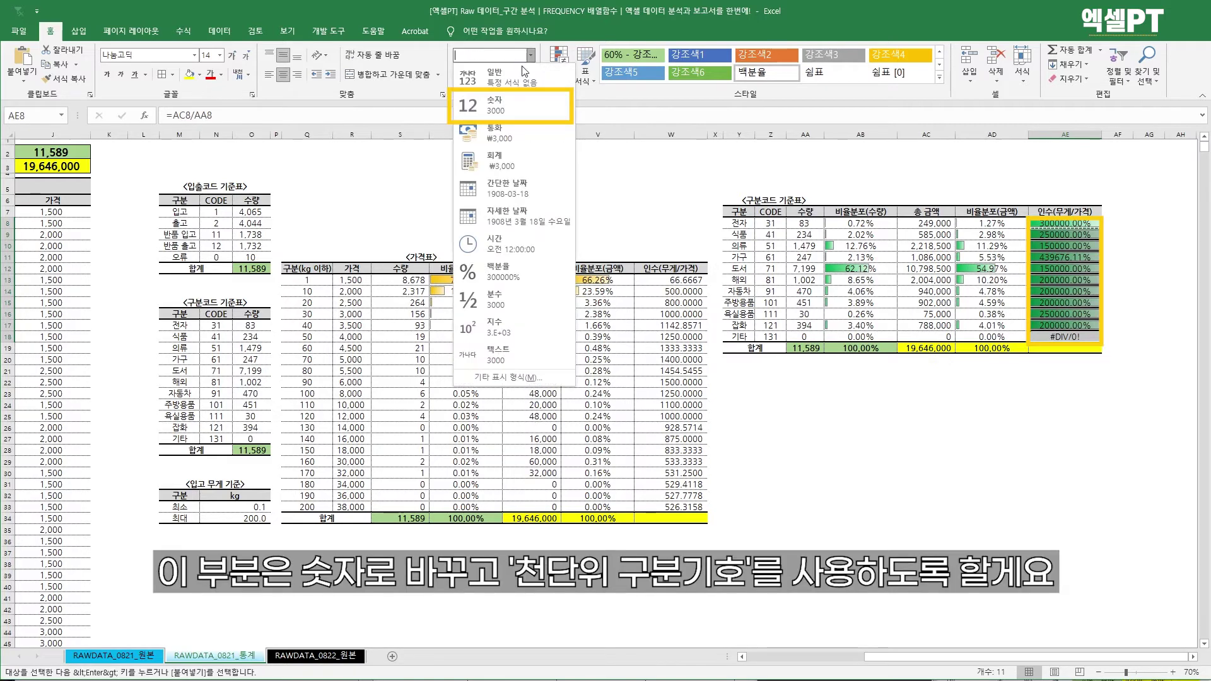
pyautogui.click(508, 108)
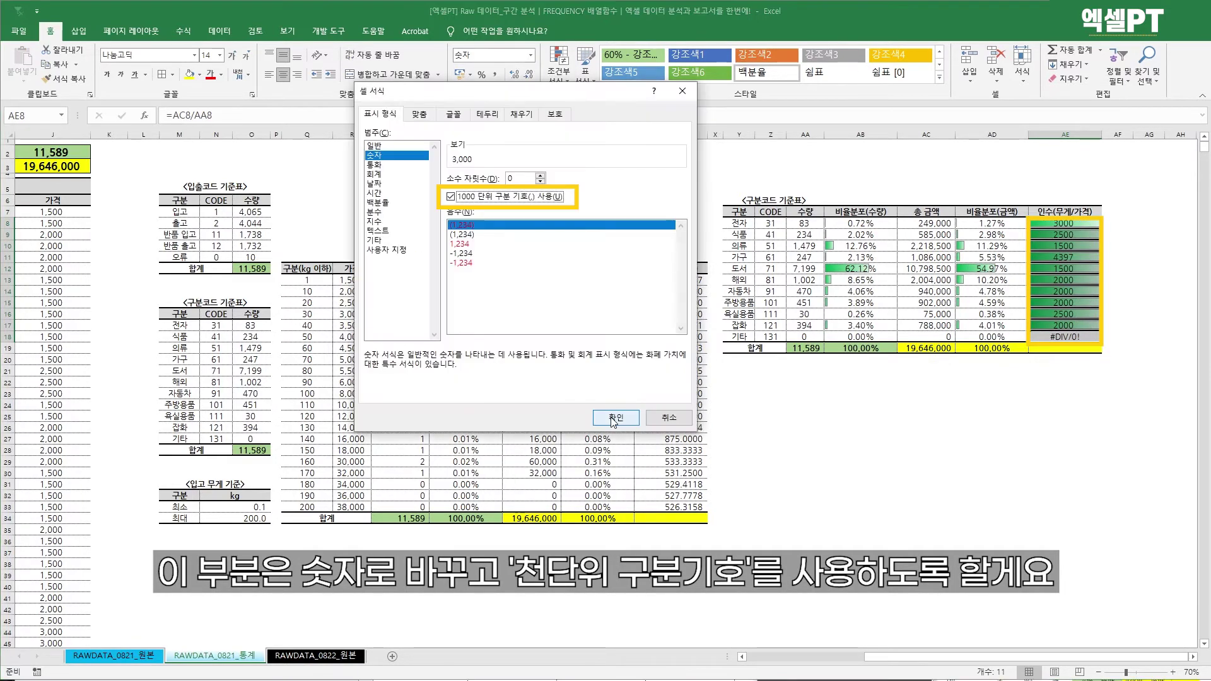
pyautogui.click(615, 417)
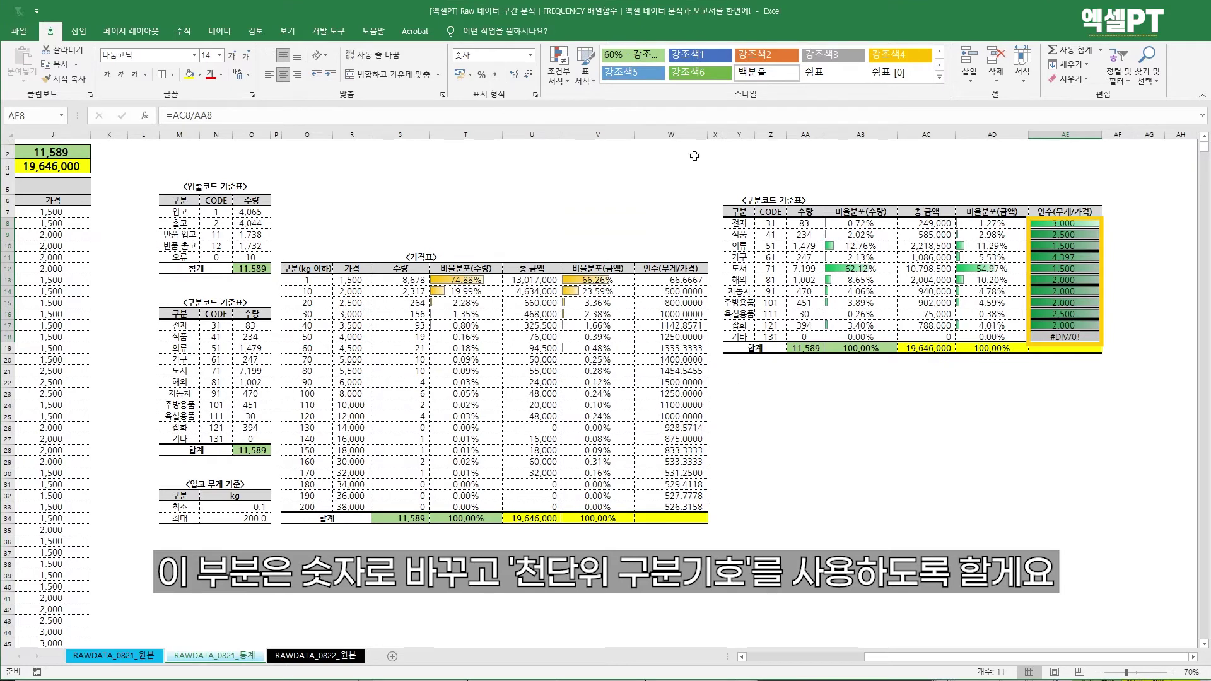
# Clear the conditional formatting rules from the selected cells AE8:AE18.
pyautogui.click(557, 79)
pyautogui.moveTo(651, 238)
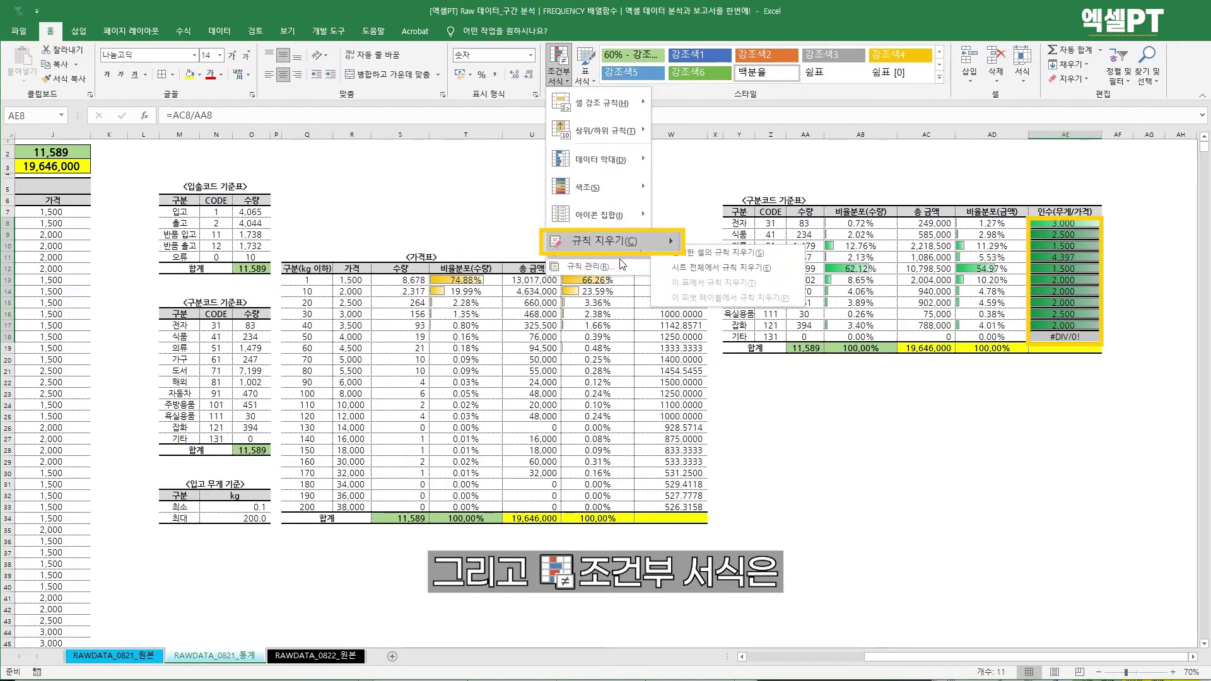
pyautogui.click(719, 252)
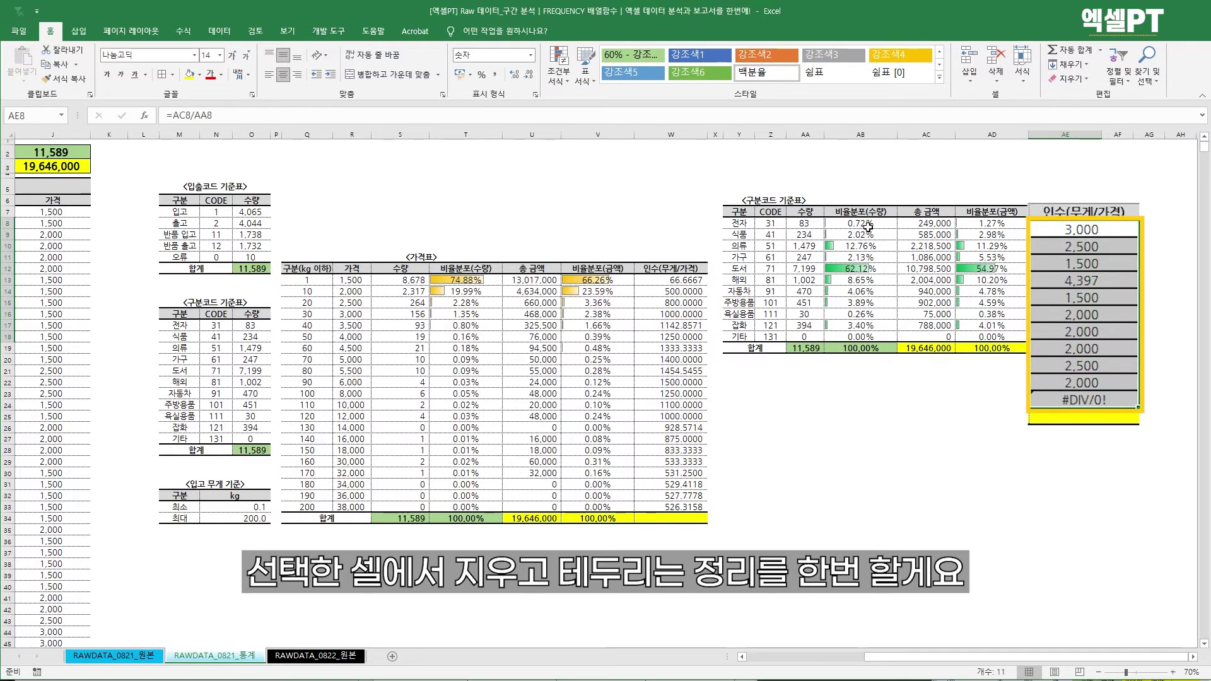
# Replace the heavy lines between the cells AE8:AE18 with thin inside borders.
pyautogui.hotkey('ctrl', '1')
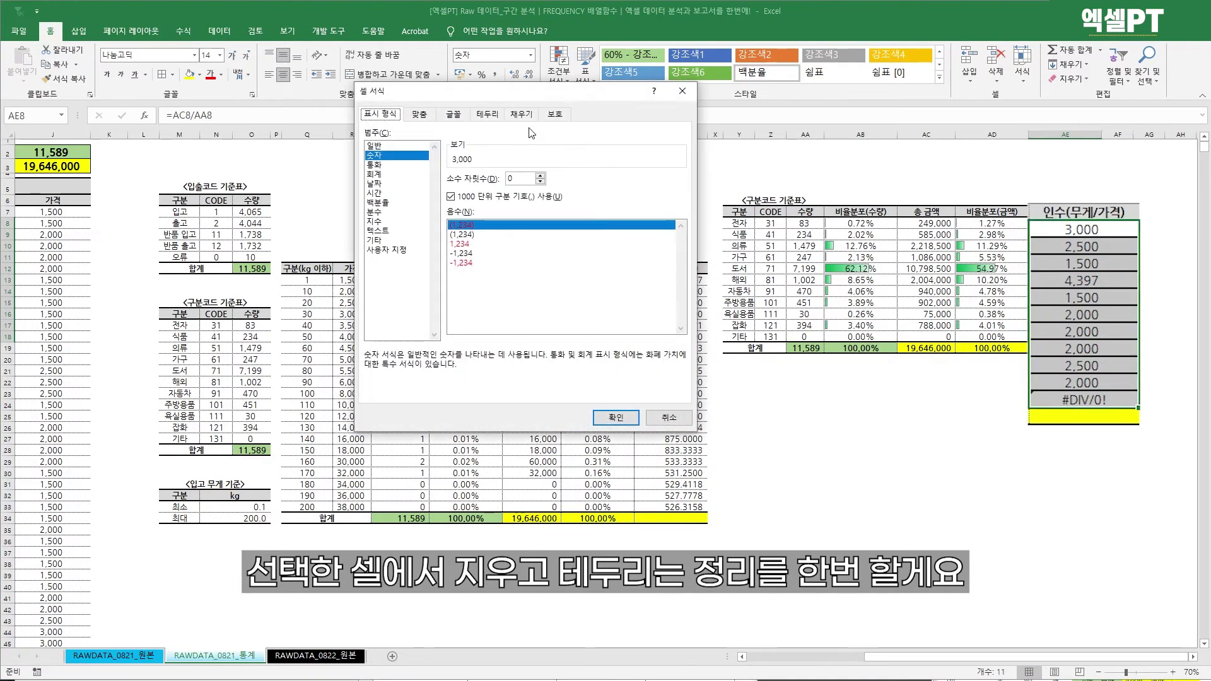
pyautogui.click(486, 113)
pyautogui.click(579, 166)
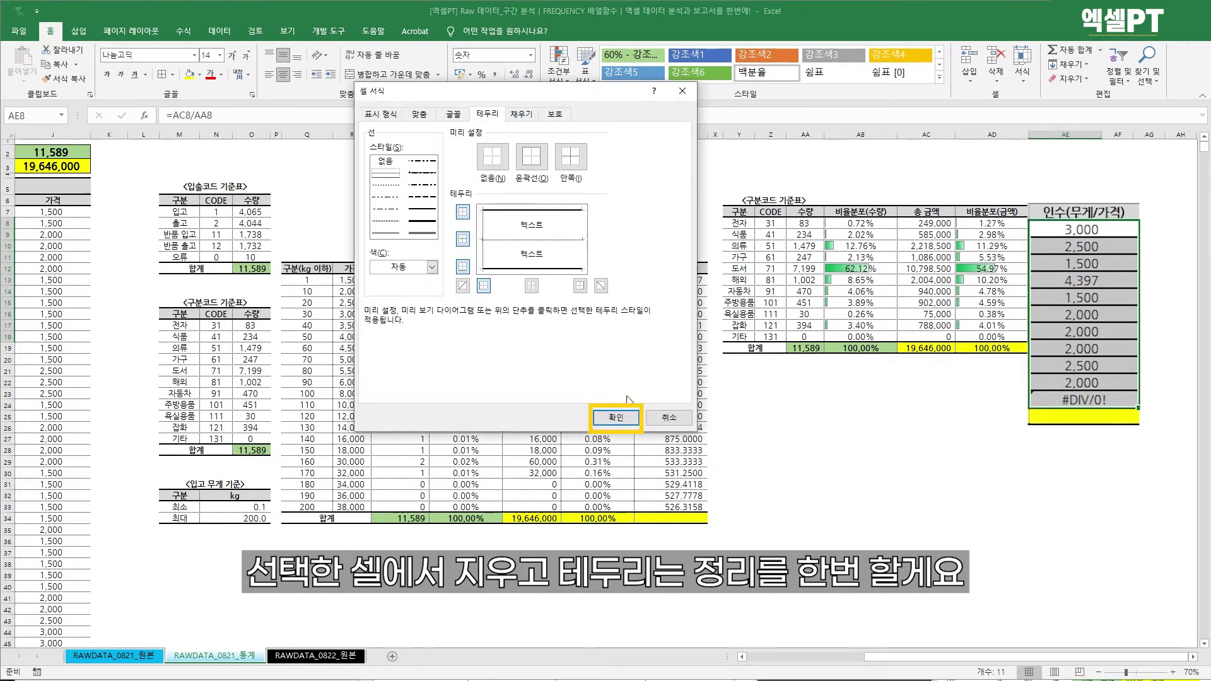
pyautogui.click(616, 417)
pyautogui.click(1149, 416)
# Check the 총 금액 formula in the 기타 row against that row's 인수 result.
pyautogui.click(1074, 400)
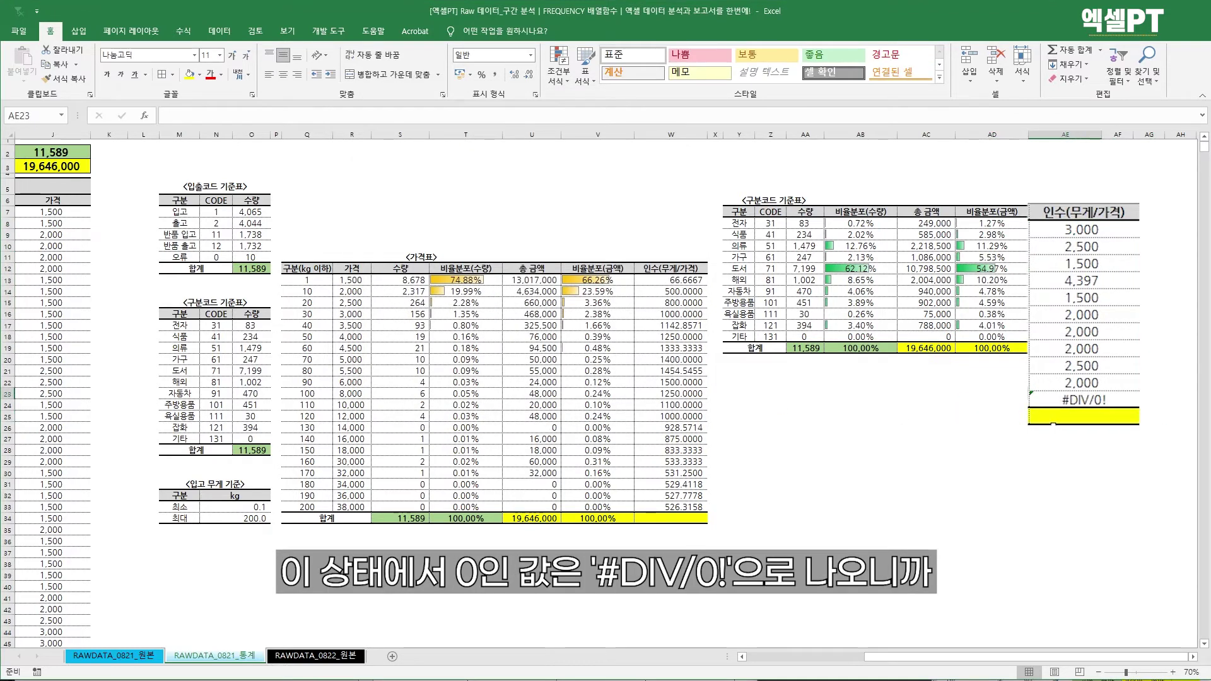
pyautogui.click(922, 337)
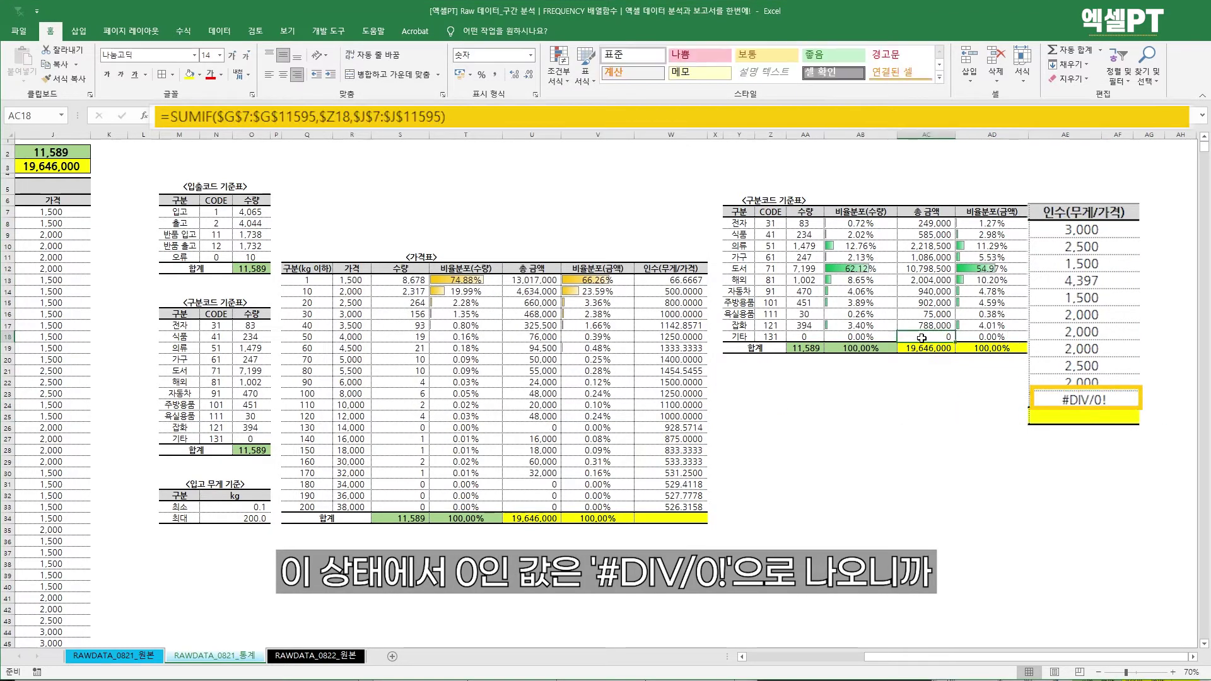
pyautogui.click(1061, 401)
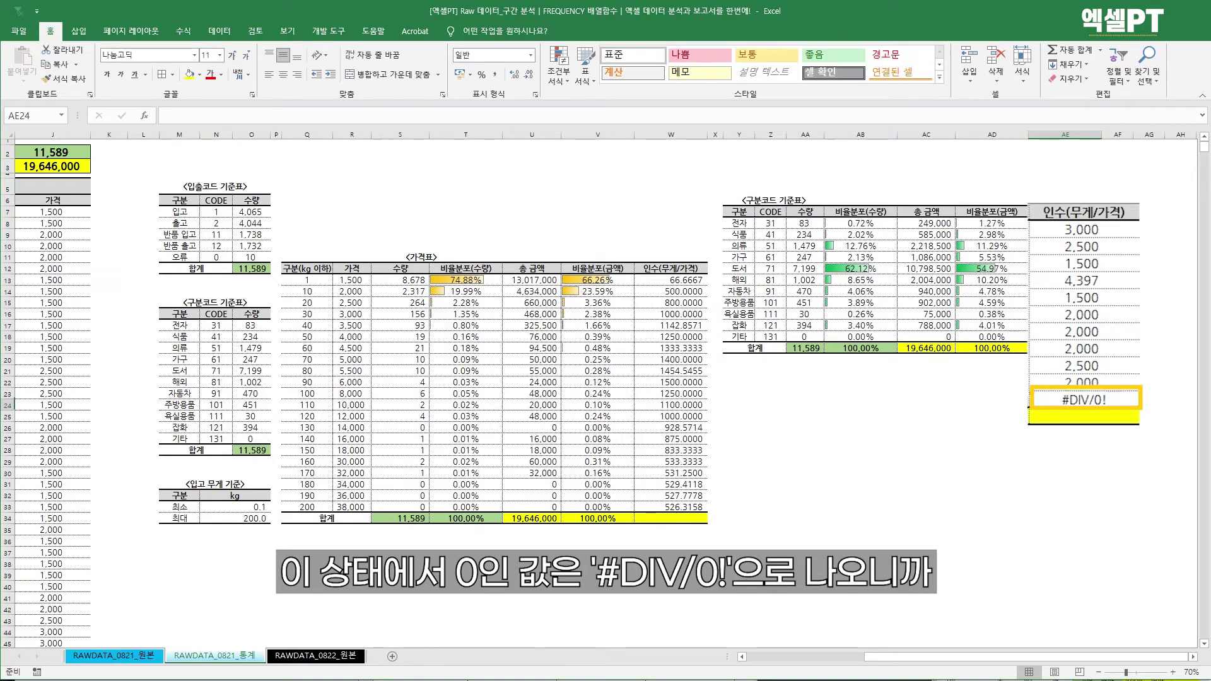
# Wrap the division in AE8 in IFERROR with an empty string for errors, giving =IFERROR(AC8/AA8,"").
pyautogui.moveTo(1065, 231); pyautogui.dragTo(1072, 400)
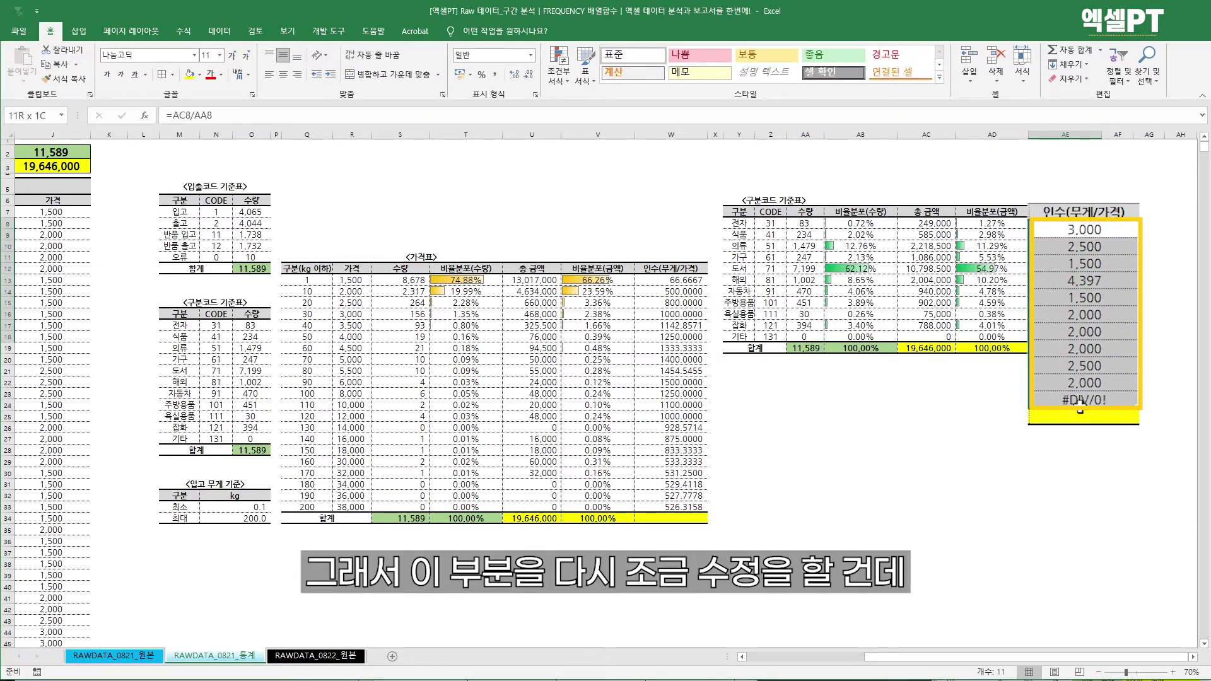
pyautogui.click(1081, 233)
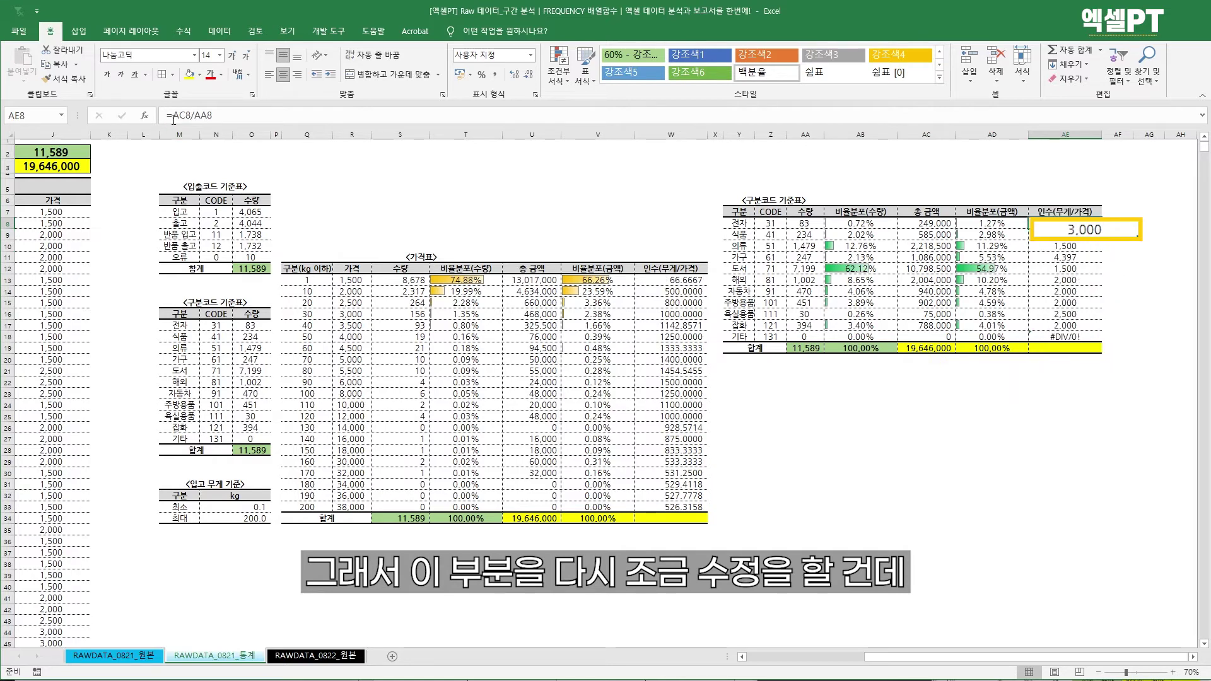
pyautogui.press('F2')
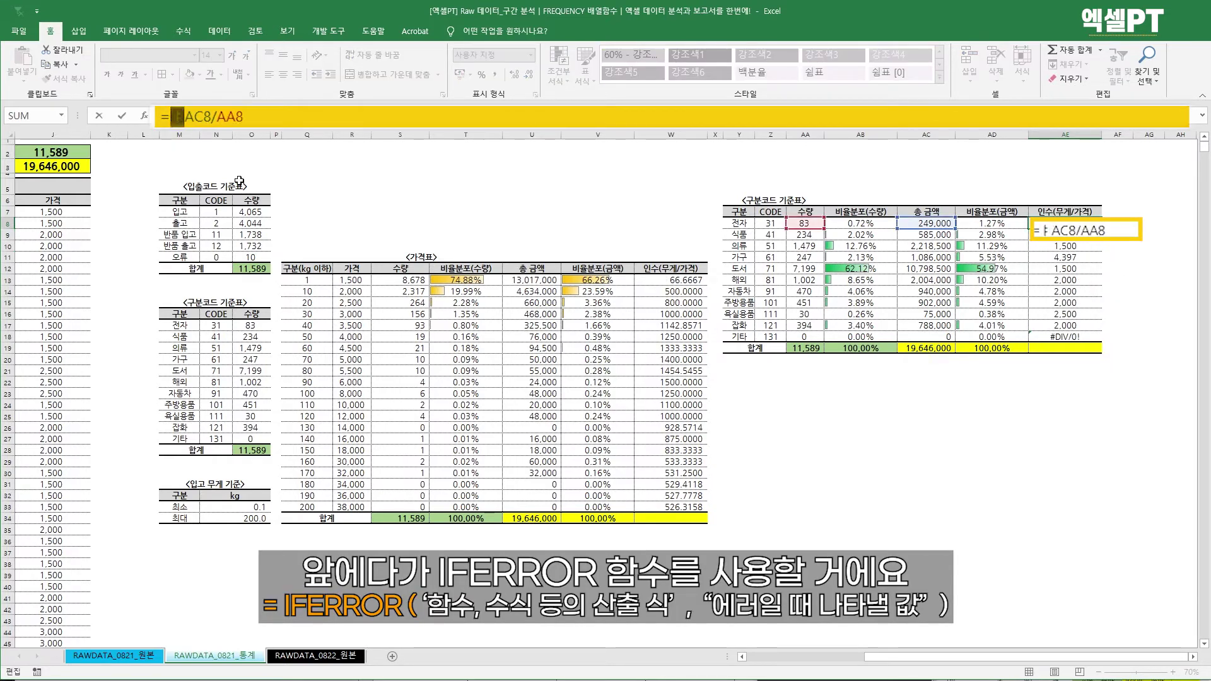
pyautogui.write('if')
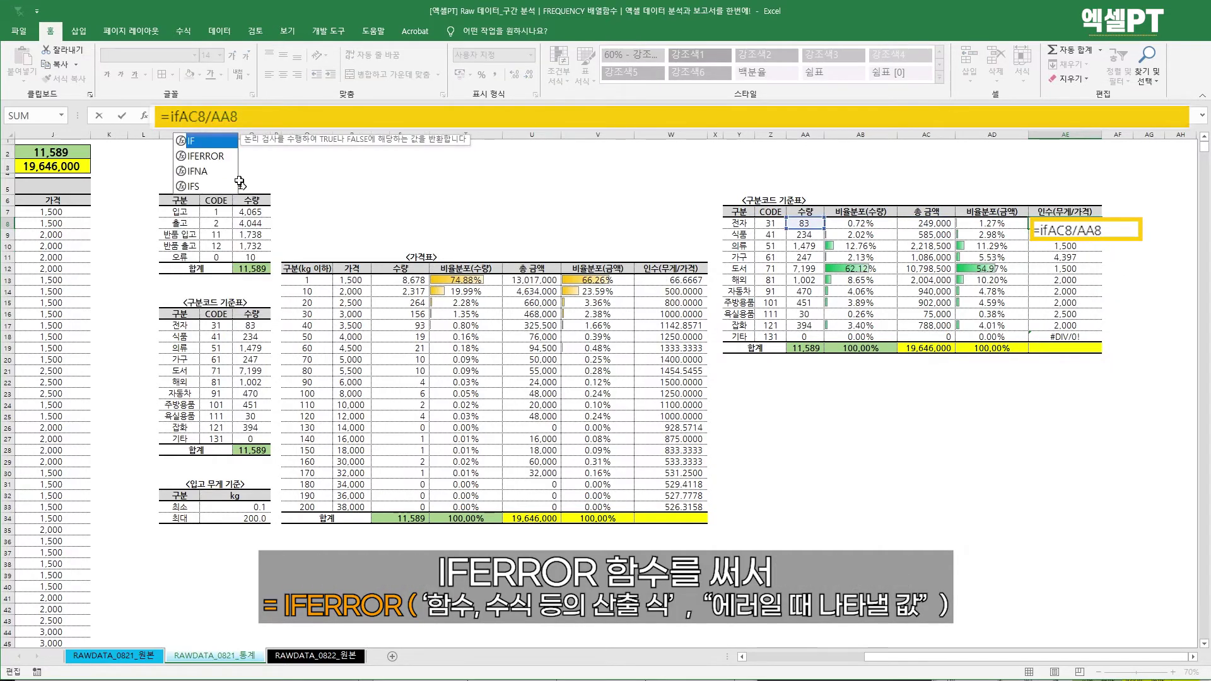
pyautogui.press('Down')
pyautogui.press('Tab')
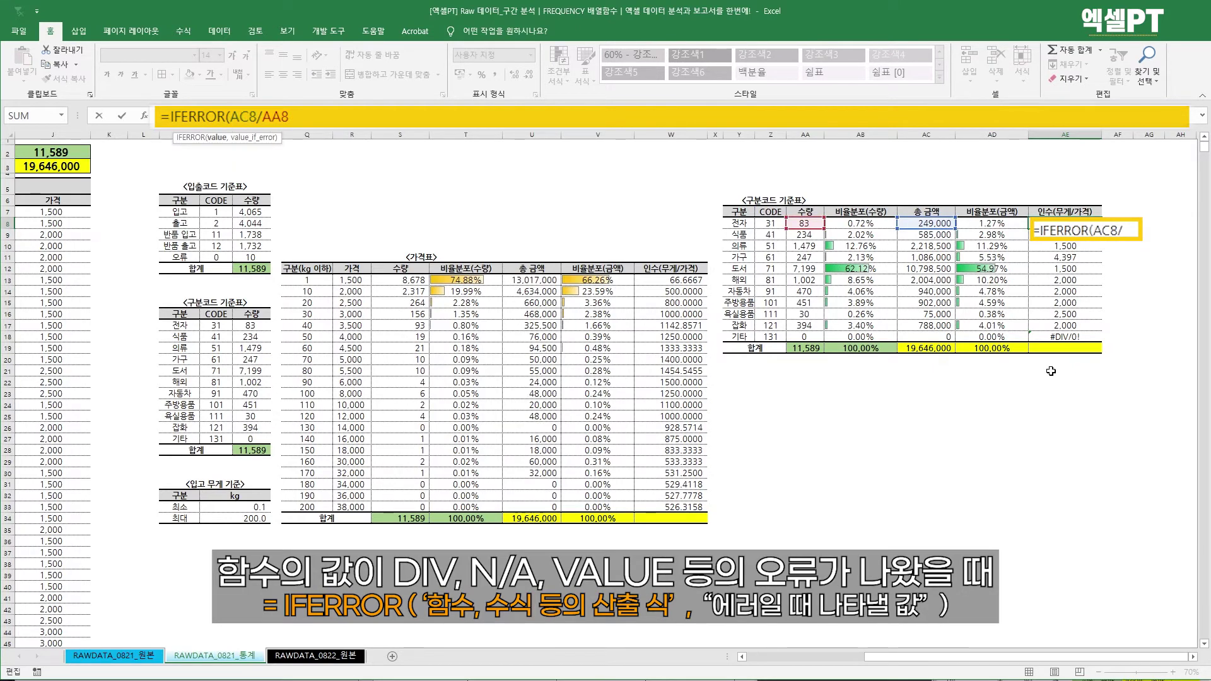
pyautogui.click(298, 117)
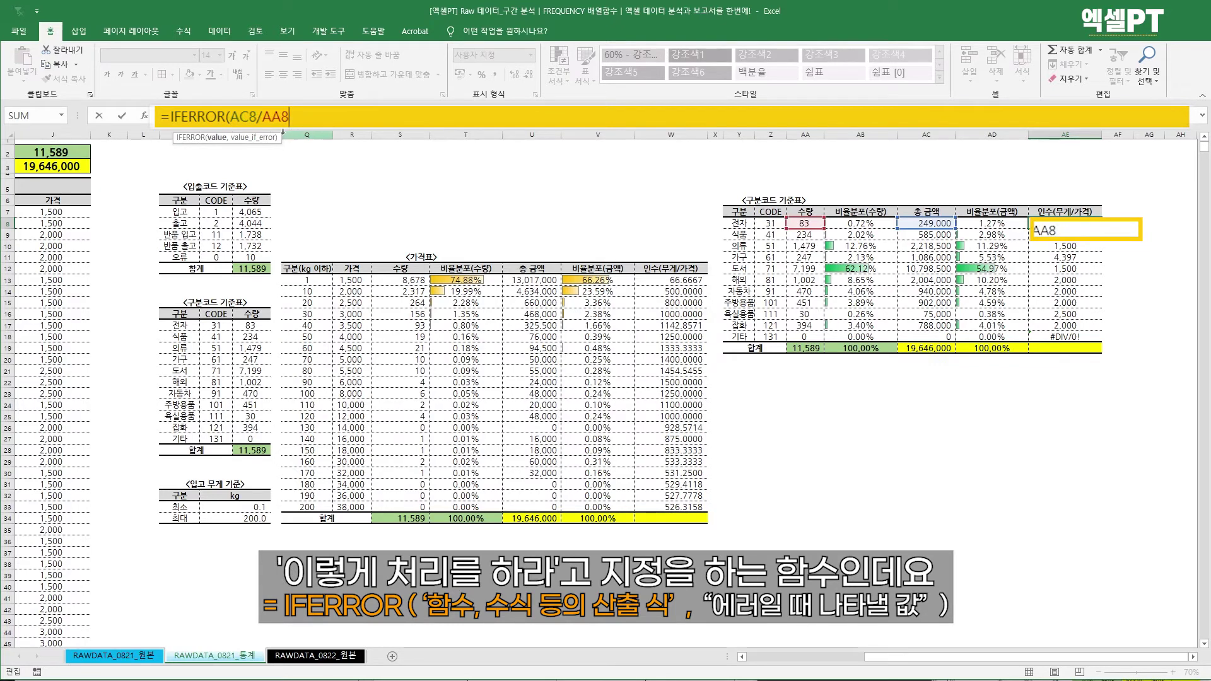
pyautogui.write(',""')
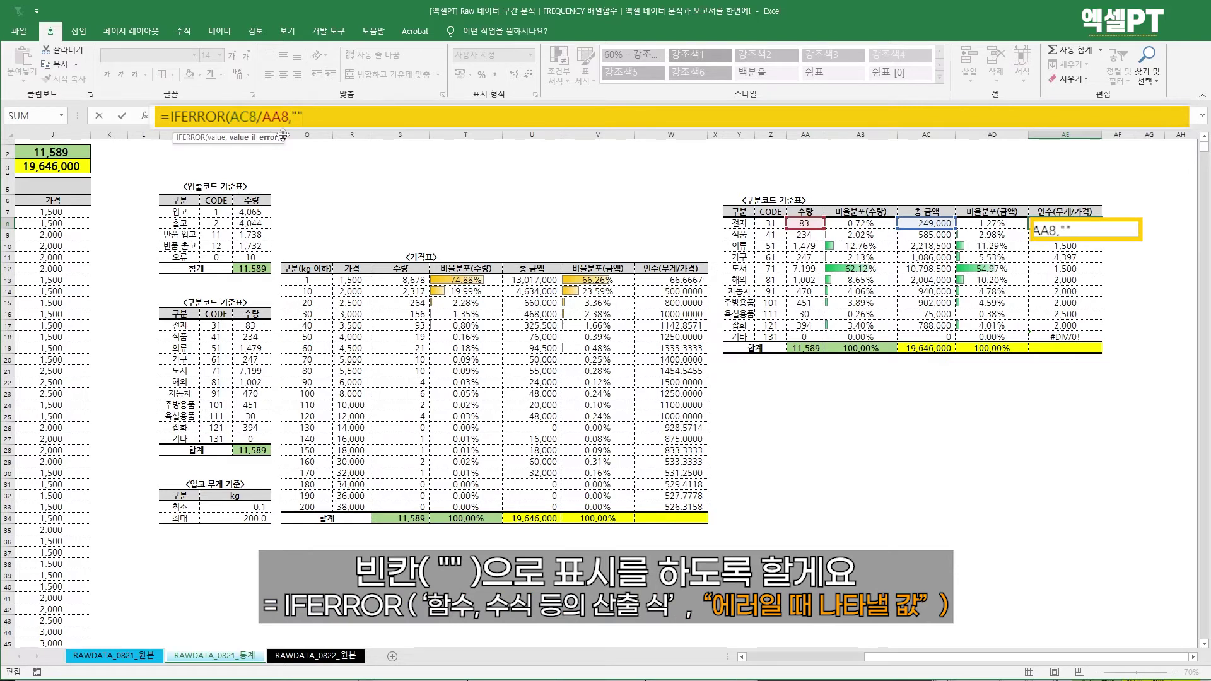
pyautogui.write(')')
pyautogui.hotkey('ctrl', 'Return')
# Copy the AE8 formula over the range AE8:AE18, pasting formulas only.
pyautogui.hotkey('ctrl', 'c')
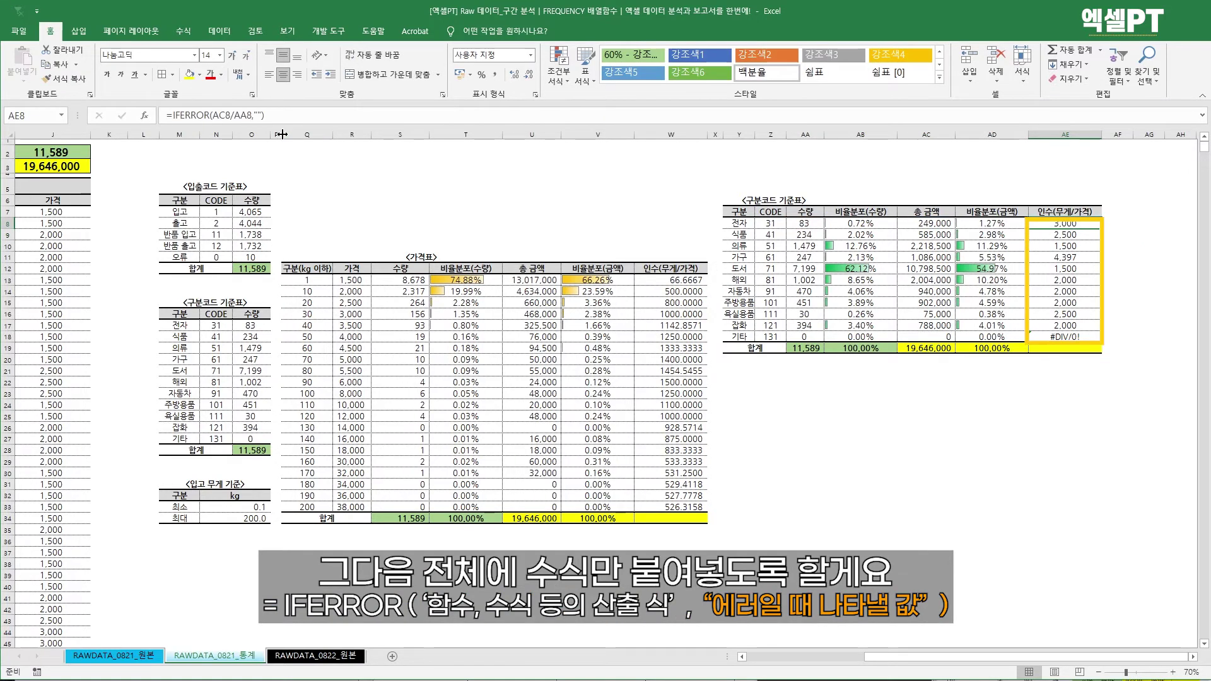
pyautogui.hotkey('ctrl', 'shift', 'Down')
pyautogui.hotkey('ctrl', 'v')
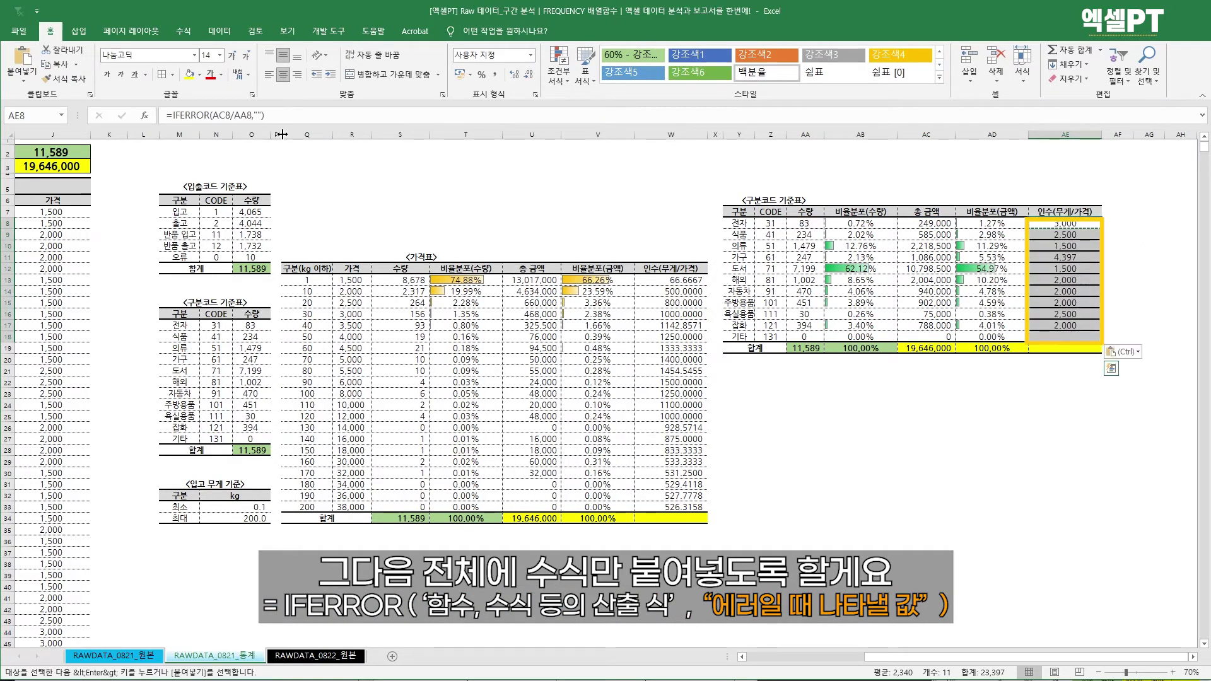
pyautogui.press('ctrl')
pyautogui.press('f')
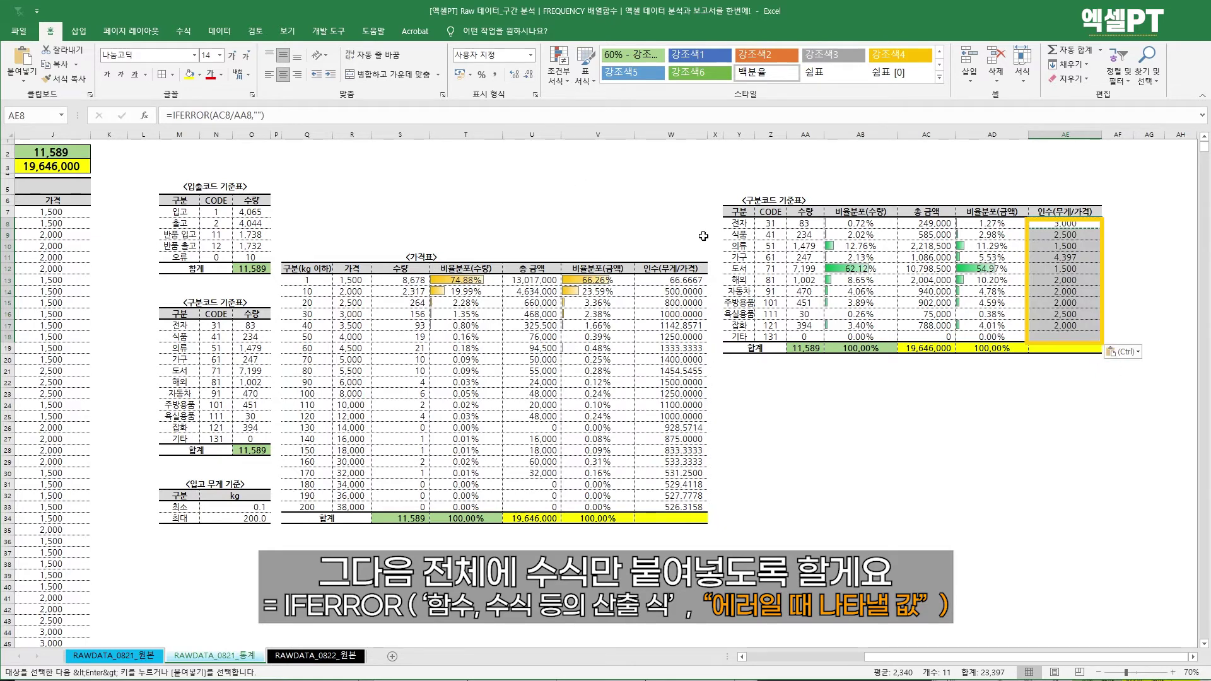
# Change the IFERROR fallback text in AE8 to "해당 없음".
pyautogui.click(927, 337)
pyautogui.doubleClick(1066, 223)
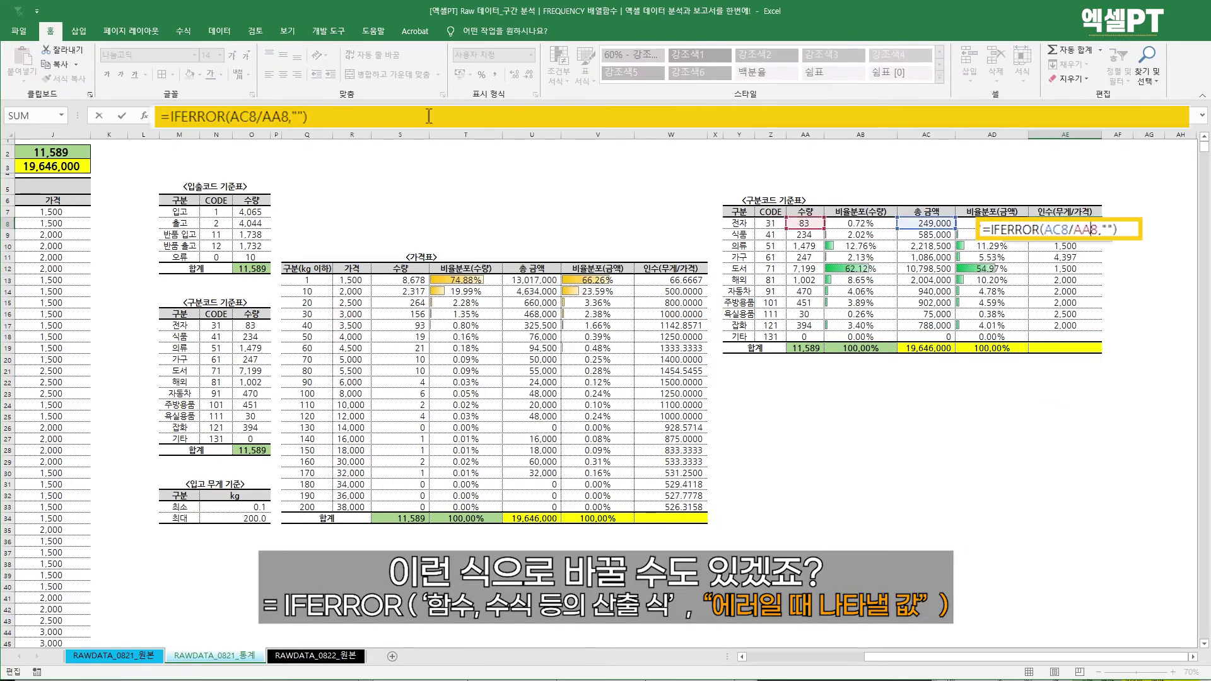
pyautogui.click(296, 118)
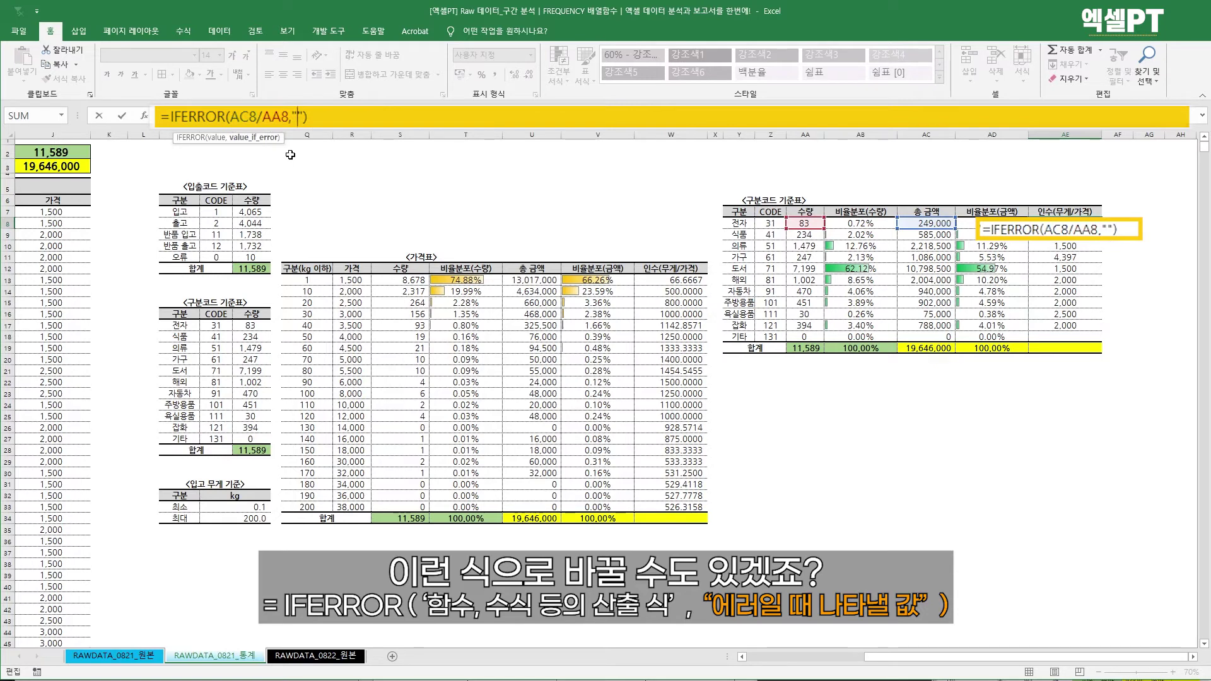
pyautogui.write('해당')
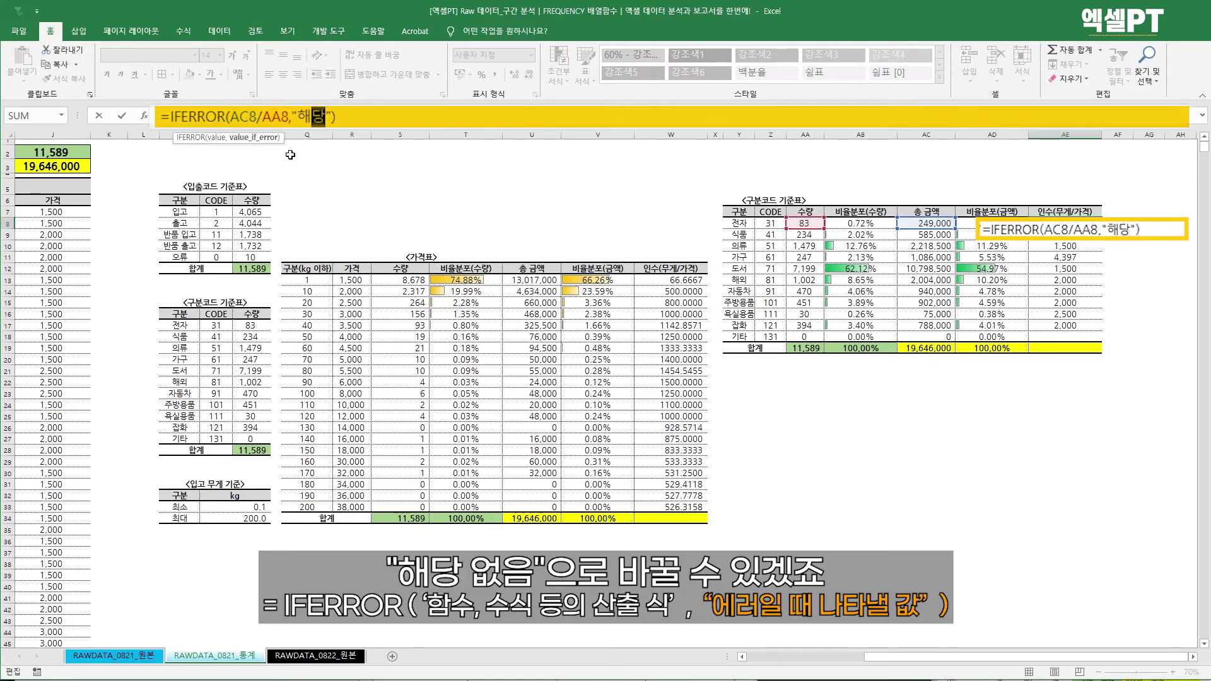
pyautogui.write(' 없음')
pyautogui.press('Return')
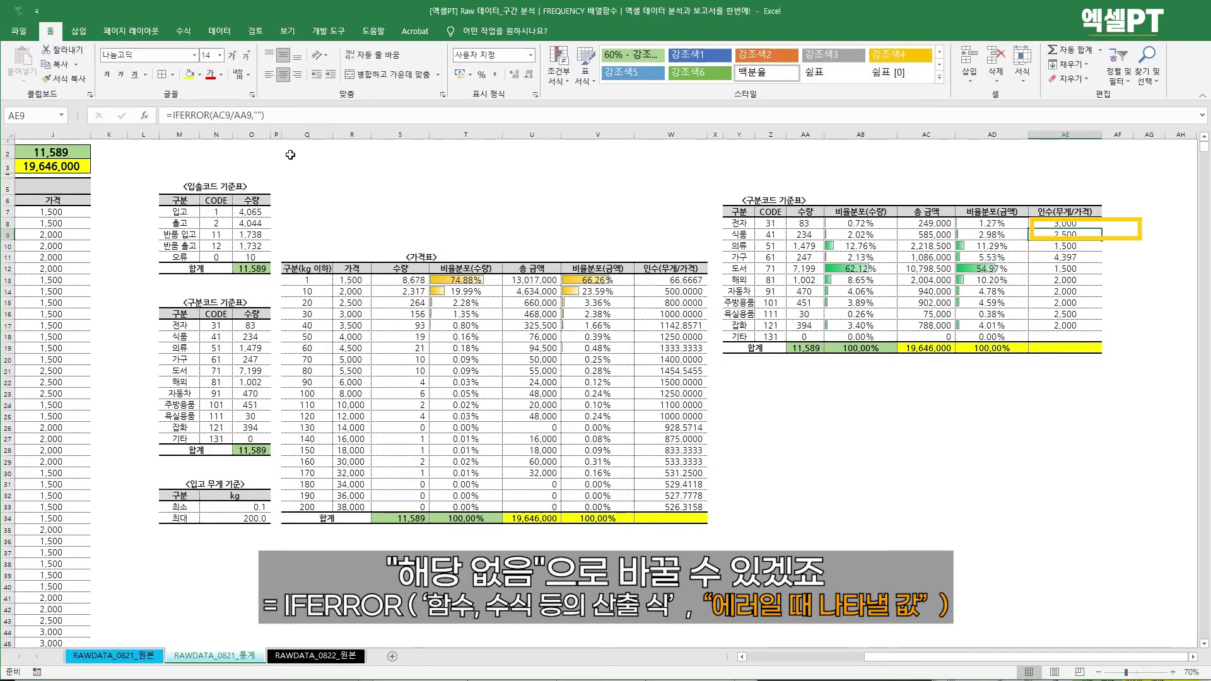
# Paste the revised "해당 없음" formula from AE8 over AE8:AE18 as formulas only.
pyautogui.press('Up')
pyautogui.hotkey('ctrl', 'c')
pyautogui.hotkey('ctrl', 'shift', 'Down')
pyautogui.hotkey('ctrl', 'v')
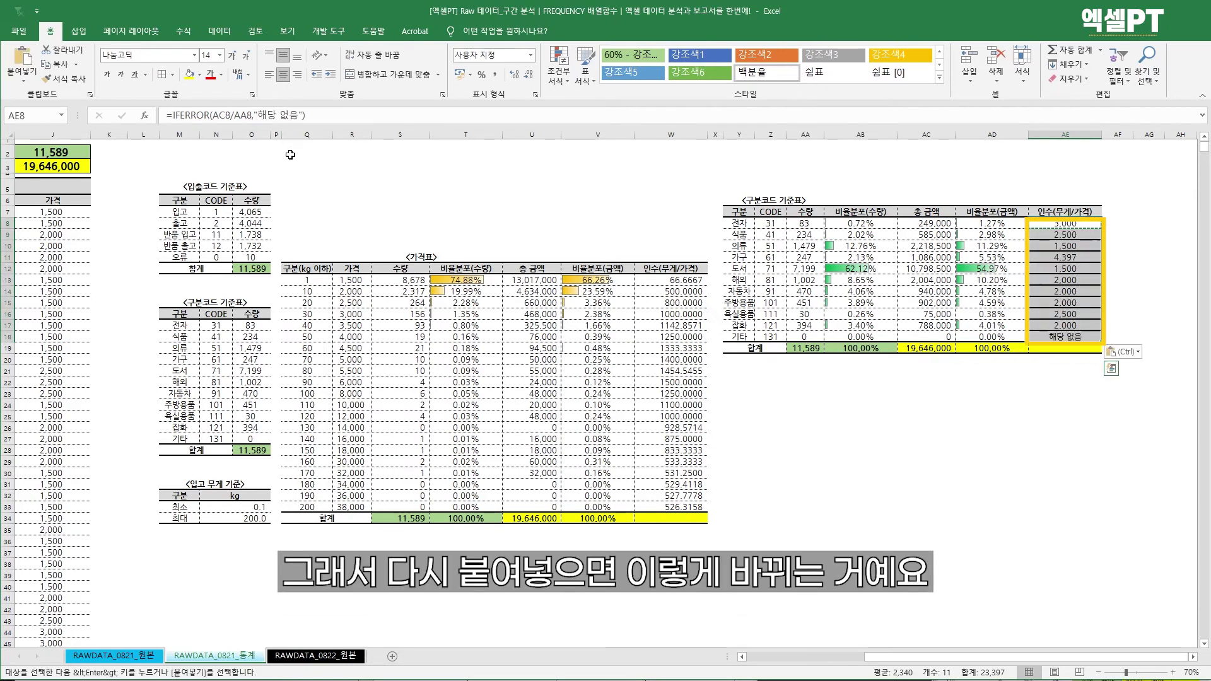
pyautogui.press('ctrl')
pyautogui.press('f')
pyautogui.click(1043, 407)
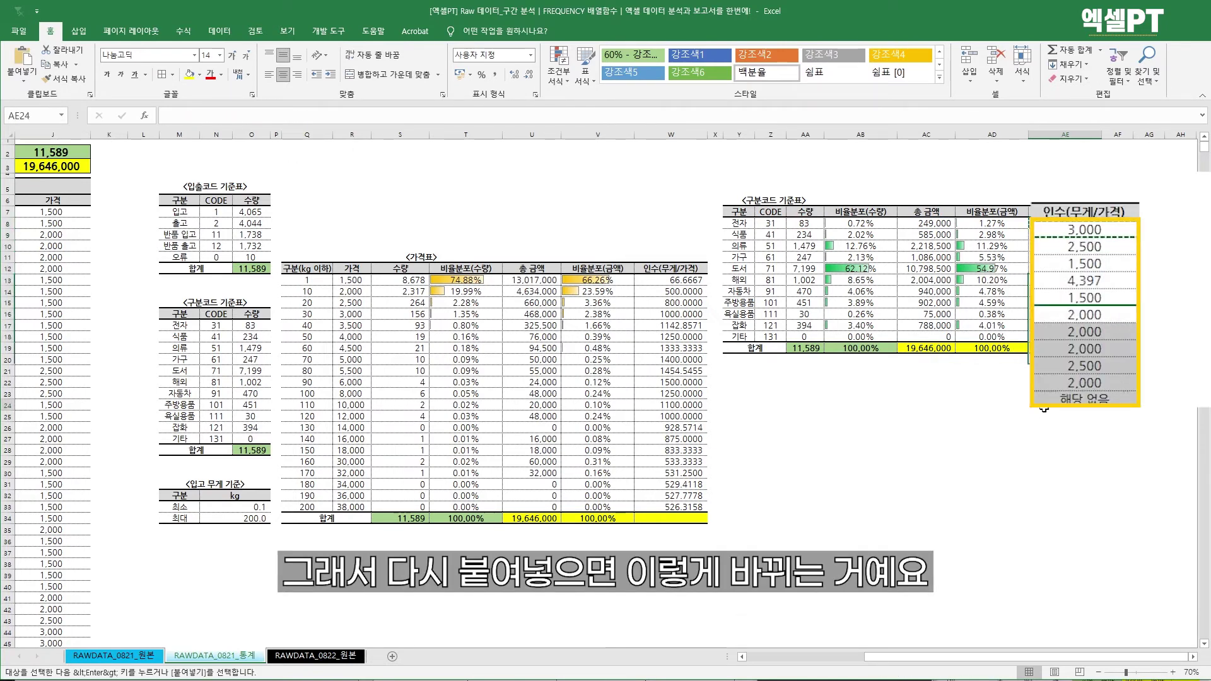
# Review the 인수 results for the 기타, 전자 and 가구 rows of the 구분코드 기준표.
pyautogui.click(1048, 336)
pyautogui.click(1016, 366)
pyautogui.moveTo(739, 222); pyautogui.dragTo(1072, 234)
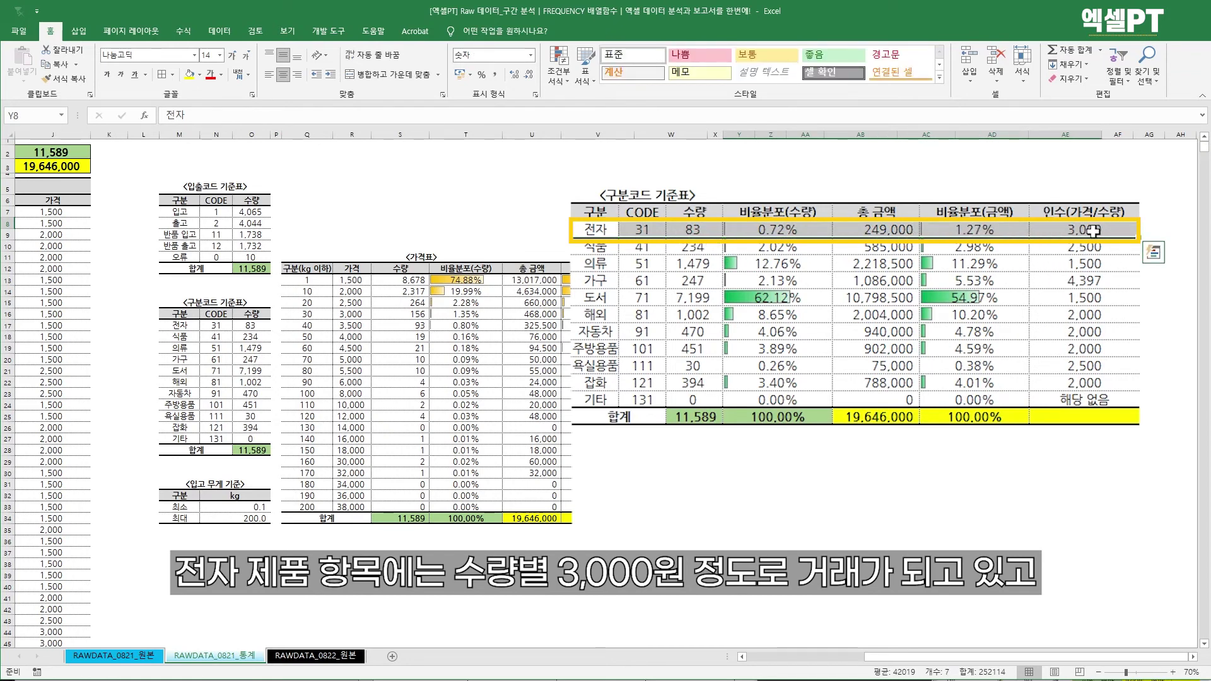
pyautogui.click(1065, 281)
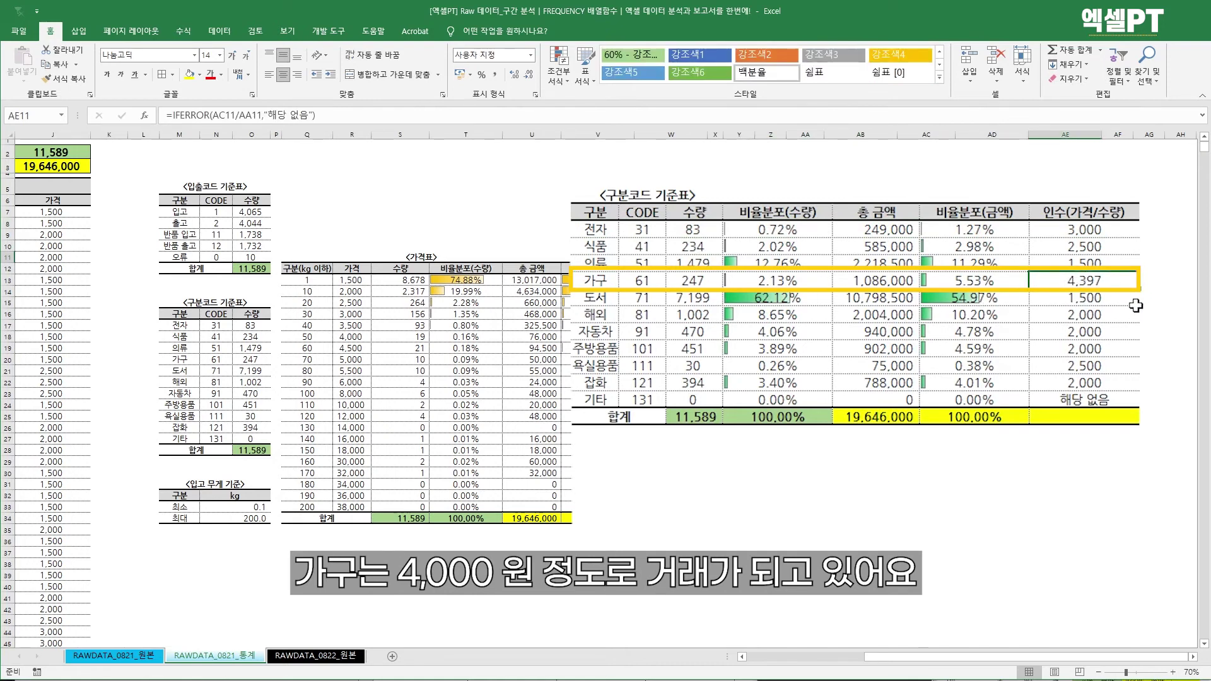